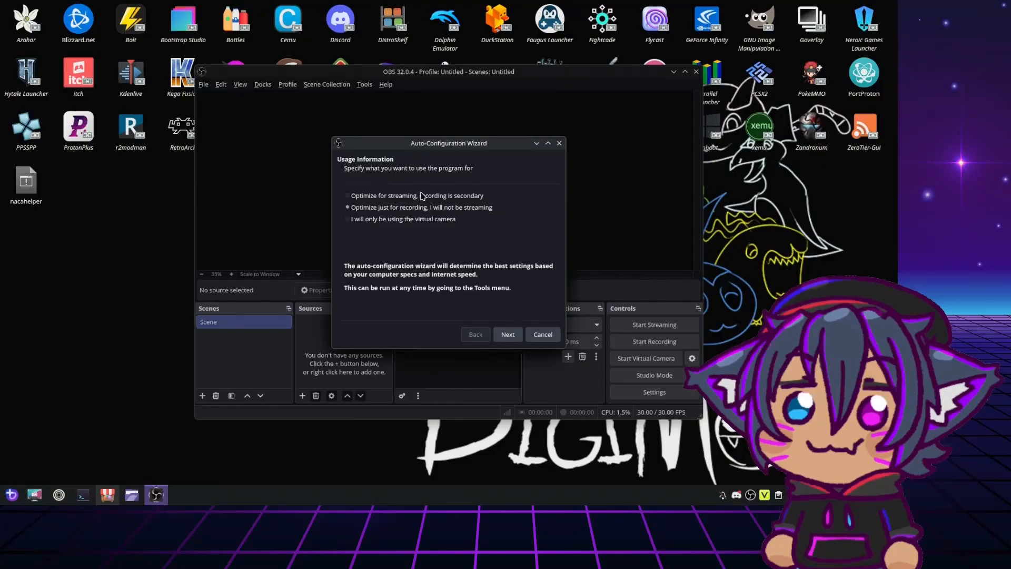
# Step: Set the auto-configuration wizard to optimize for streaming, with the frame rate at 60 FPS
pyautogui.click(427, 196)
pyautogui.click(510, 338)
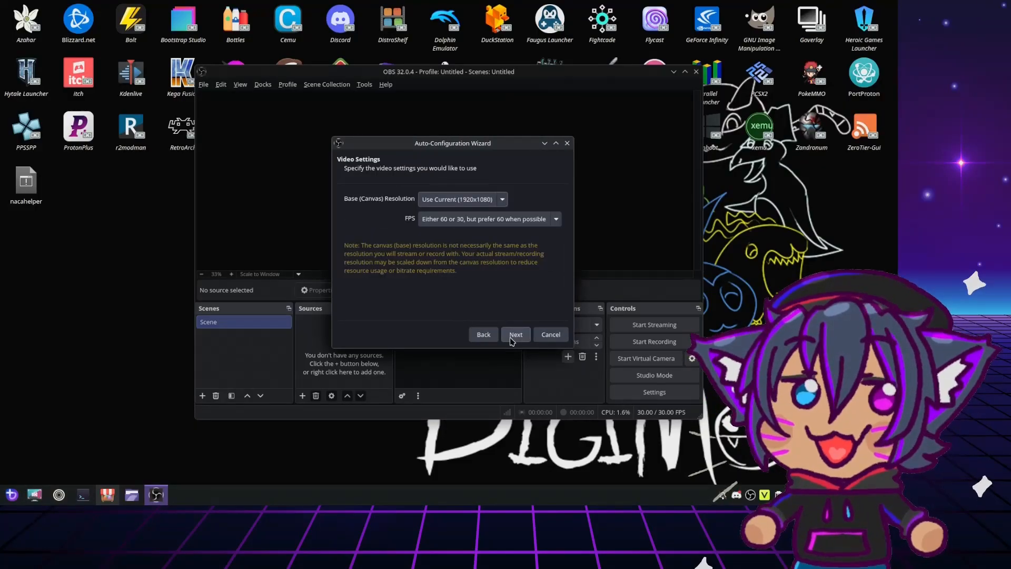
pyautogui.click(494, 220)
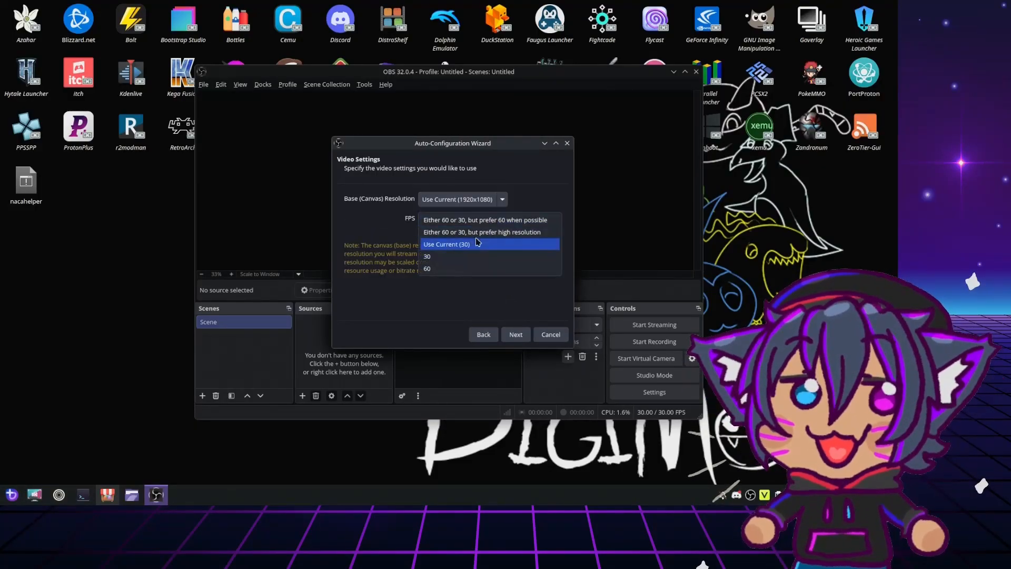
pyautogui.click(458, 268)
pyautogui.click(517, 334)
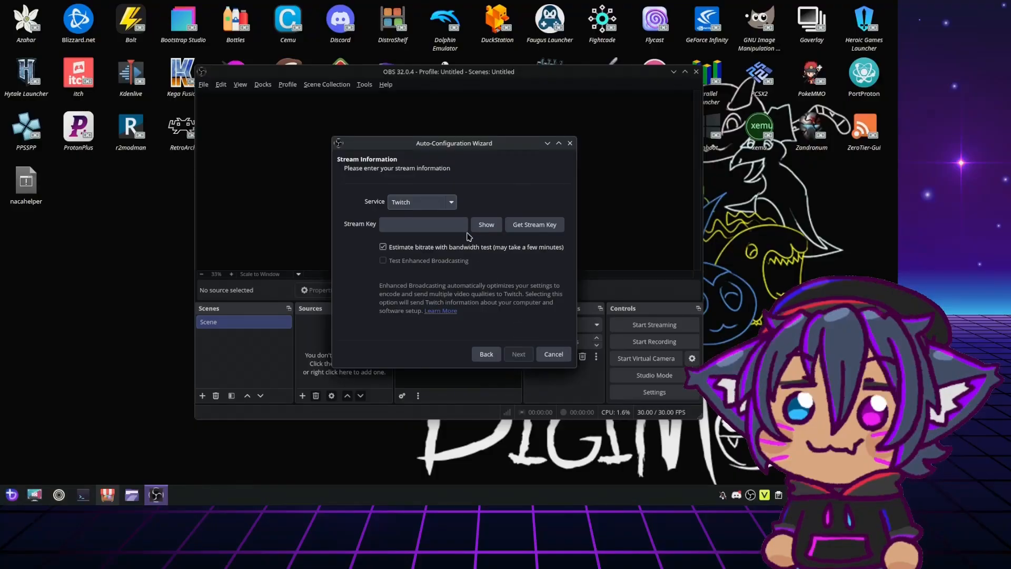
# Step: Try YouTube - RTMPS, Facebook Live and other streaming services in the wizard, reselect Twitch, and cancel the wizard
pyautogui.click(454, 206)
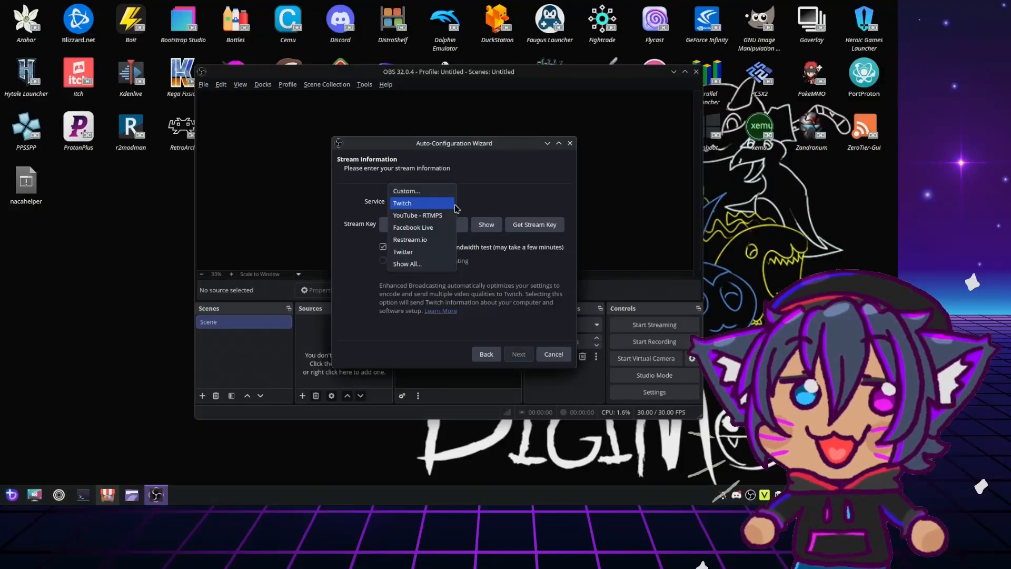
pyautogui.click(456, 208)
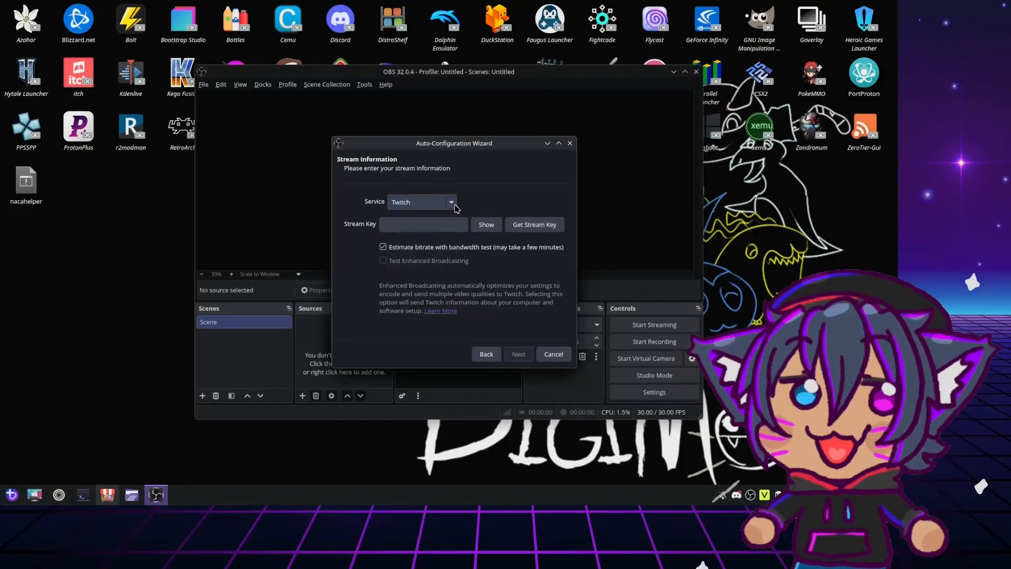
pyautogui.click(448, 202)
pyautogui.click(442, 215)
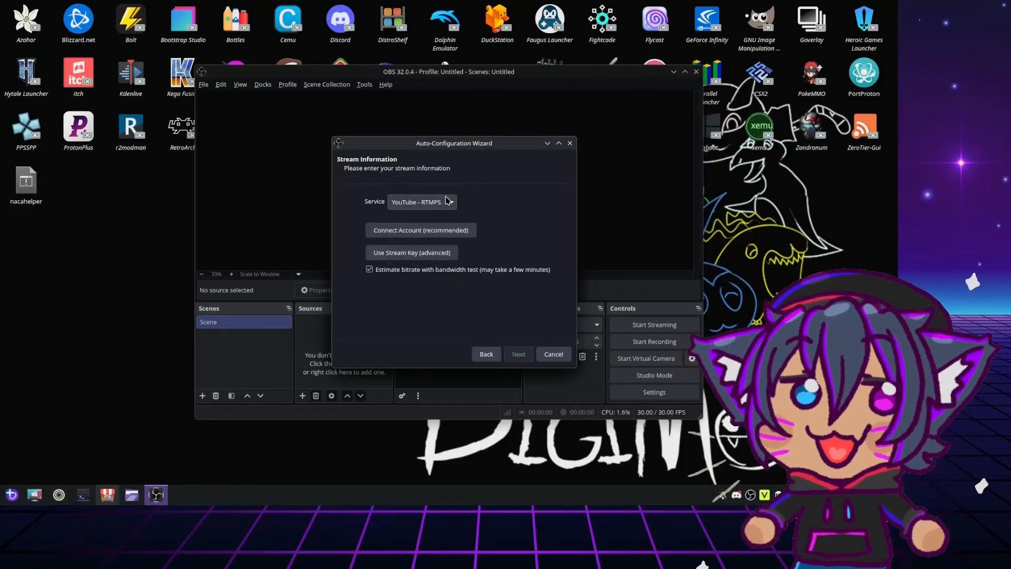
pyautogui.click(443, 202)
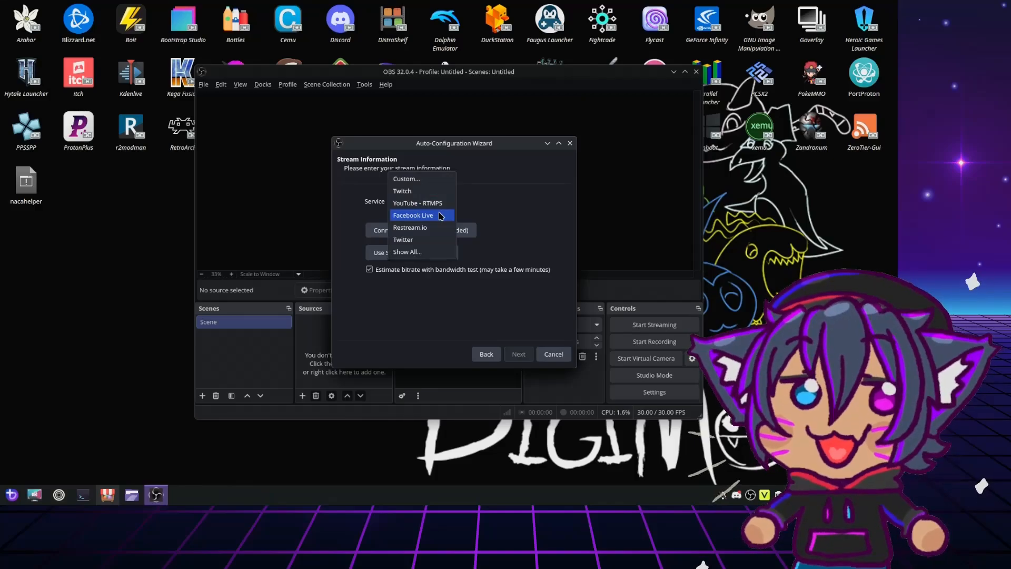
pyautogui.click(441, 216)
pyautogui.click(441, 205)
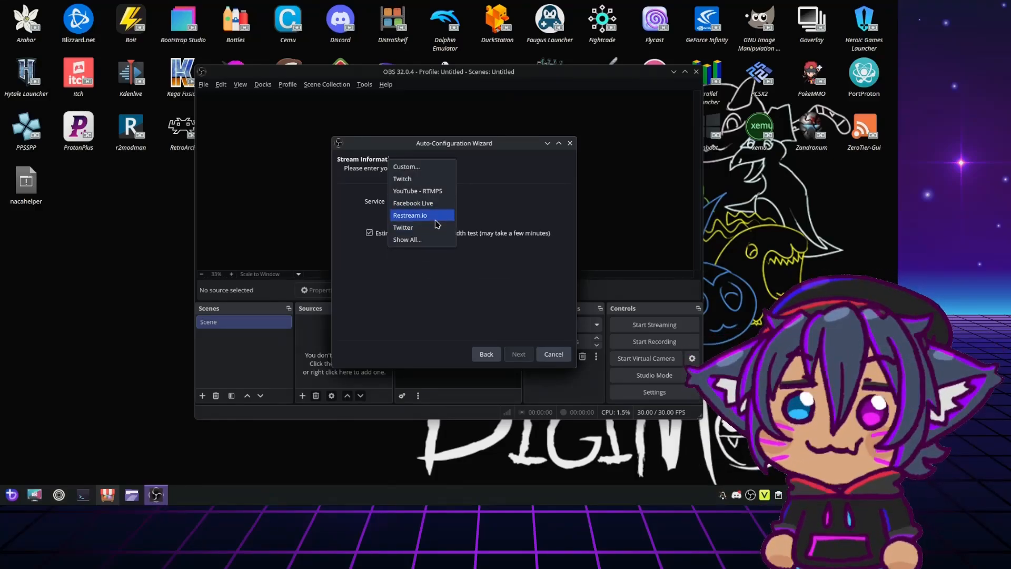
pyautogui.click(440, 215)
pyautogui.click(444, 208)
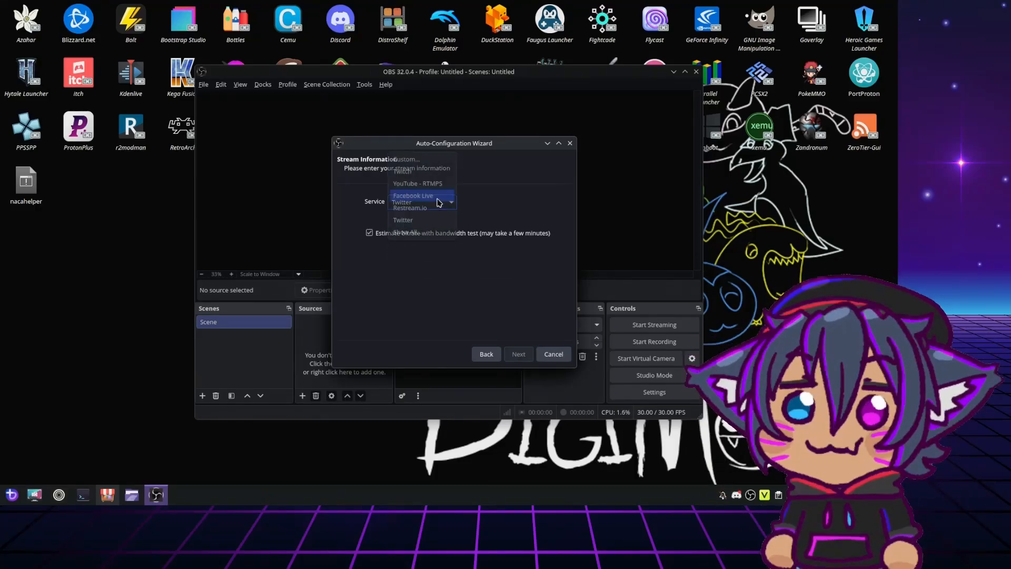
pyautogui.click(421, 171)
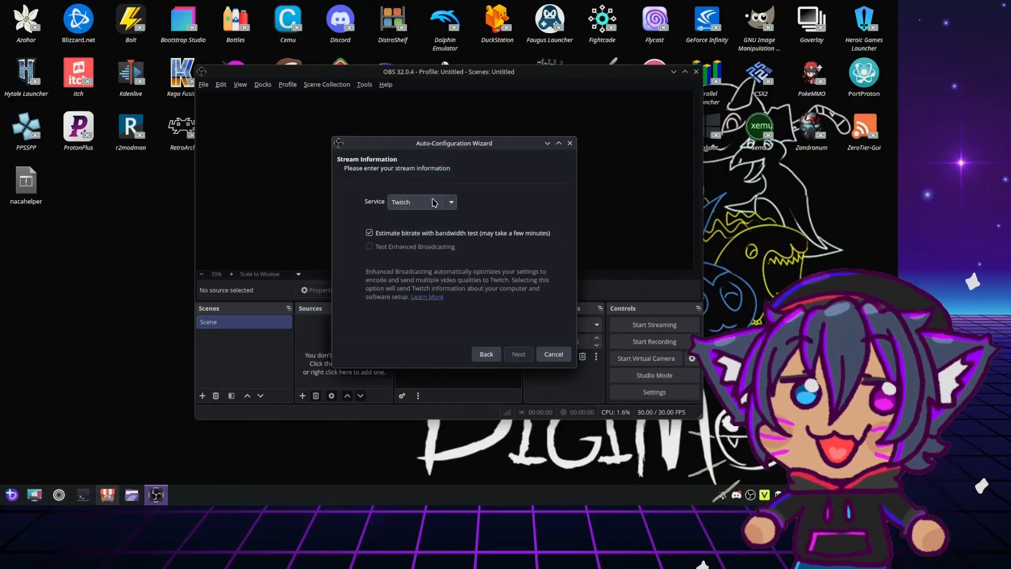
pyautogui.click(553, 354)
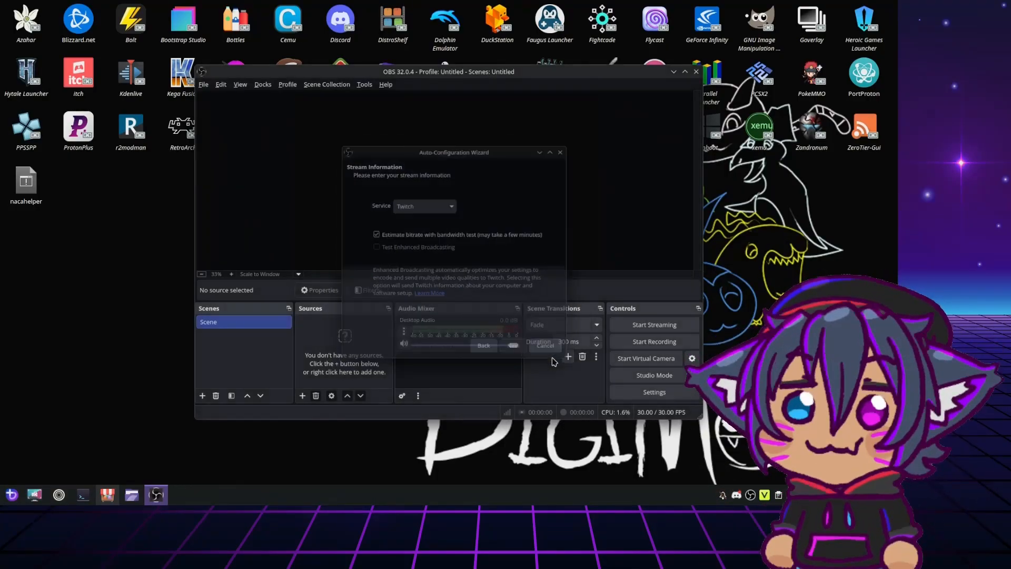
# Step: Examine the Output settings and the available output modes, and leave the settings without changing anything
pyautogui.click(645, 394)
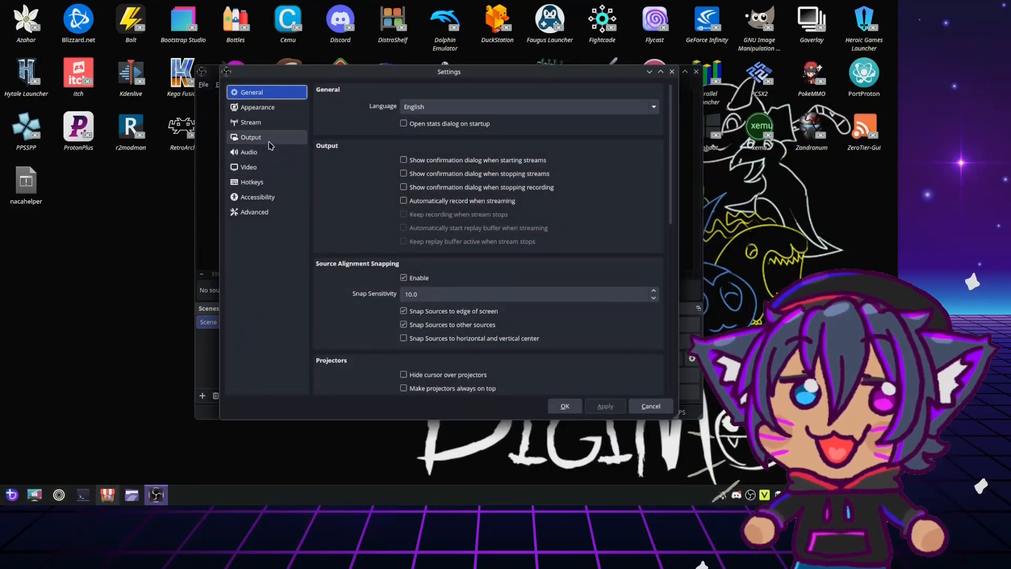
pyautogui.click(265, 138)
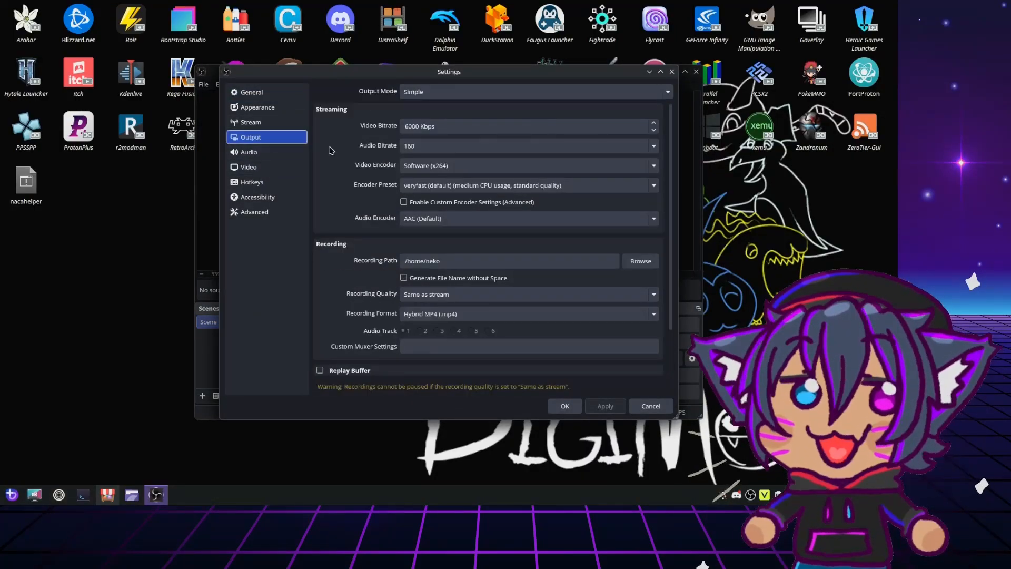
pyautogui.click(416, 92)
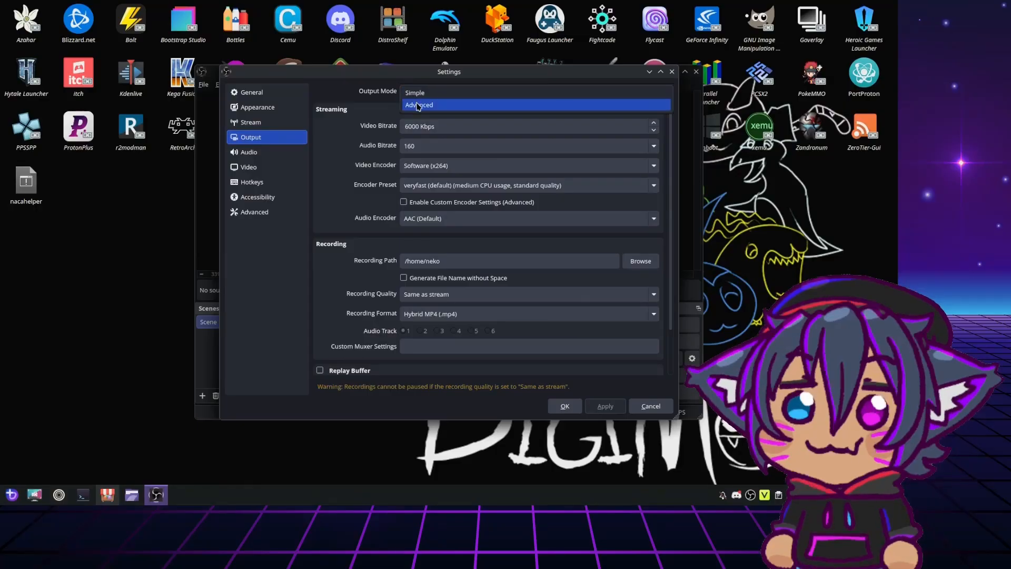
pyautogui.click(357, 103)
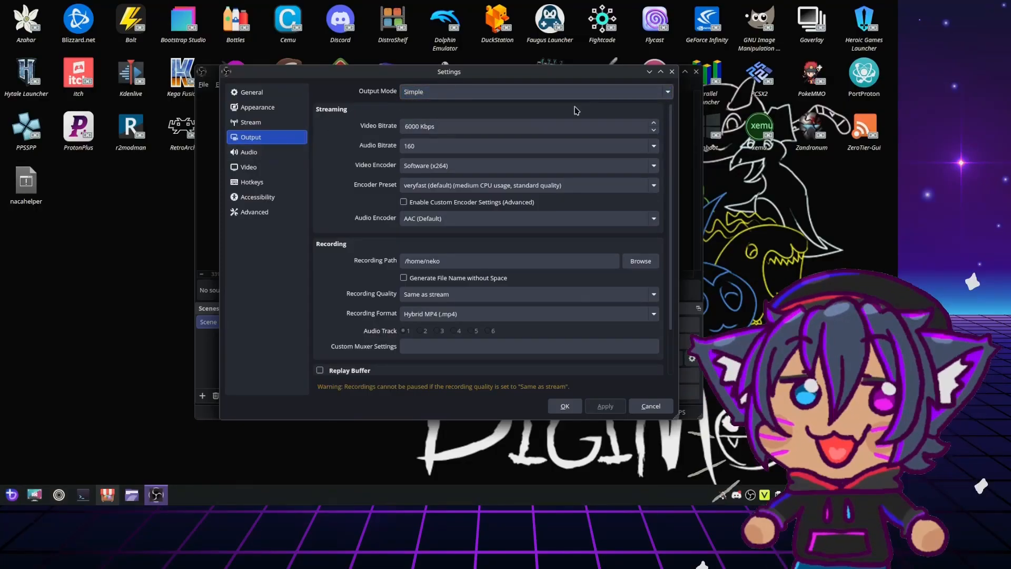
pyautogui.click(641, 403)
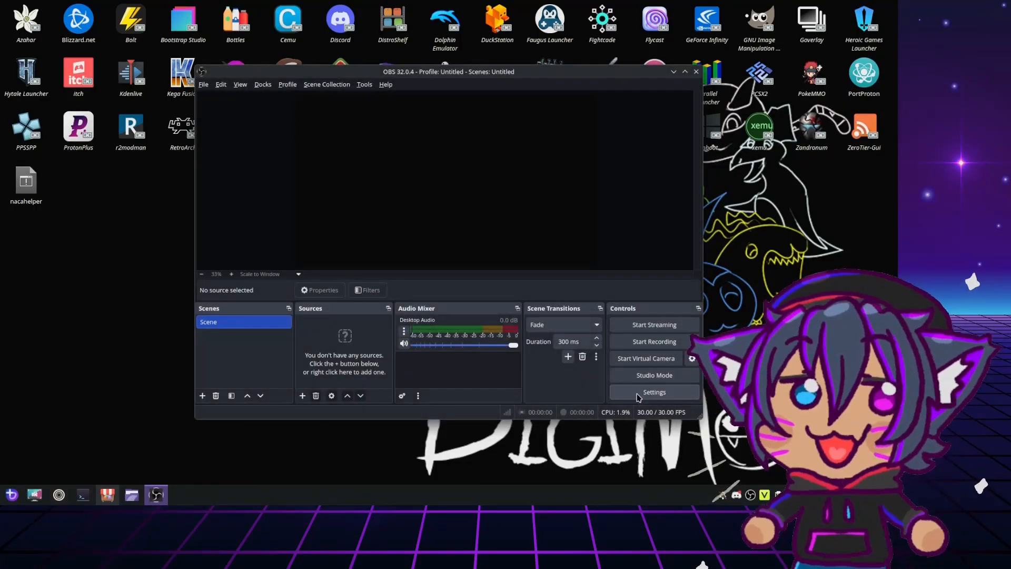
# Step: Switch the output mode to Advanced in the Output settings
pyautogui.click(639, 394)
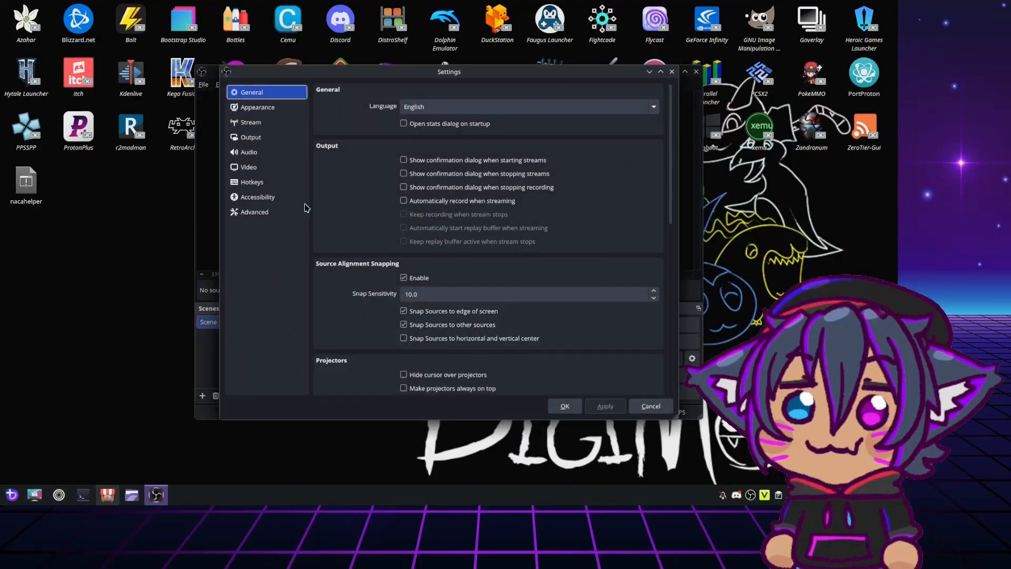
pyautogui.click(257, 139)
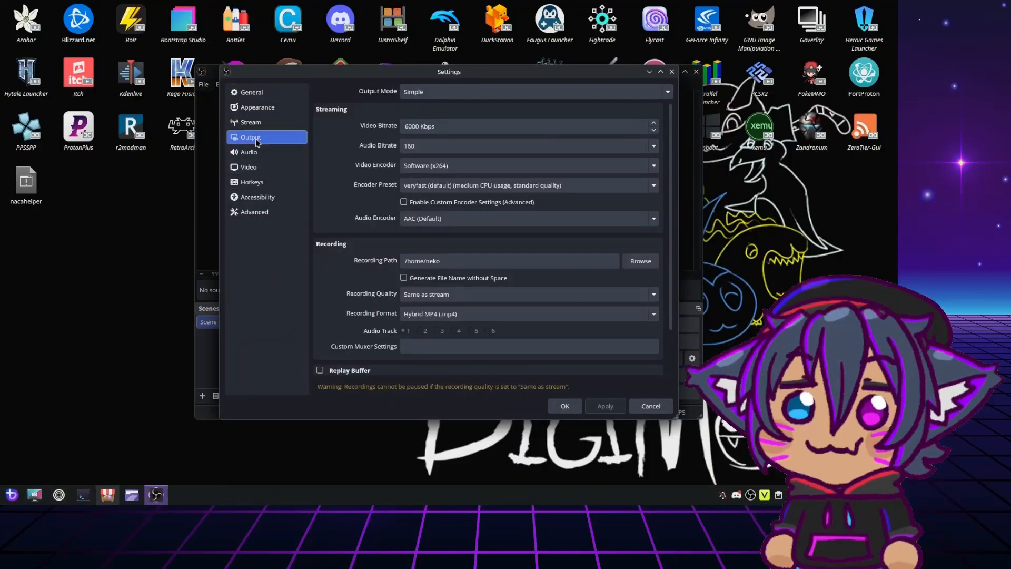
pyautogui.click(474, 92)
pyautogui.click(432, 104)
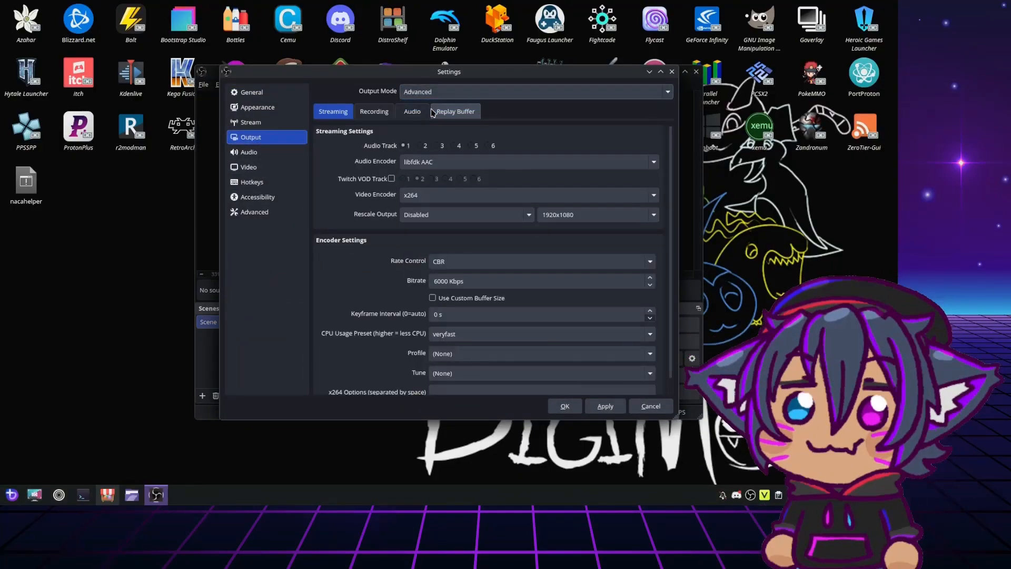
# Step: Try the VAAPI H.264 on Navi 33 encoder for streaming, and switch the video encoder to FFmpeg VAAPI H.264
pyautogui.click(409, 195)
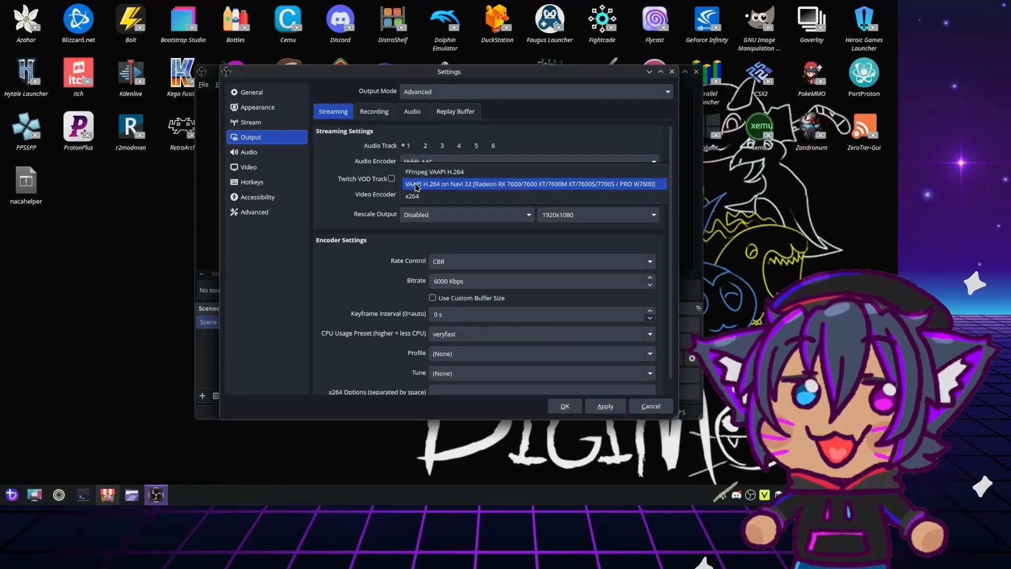
pyautogui.click(416, 185)
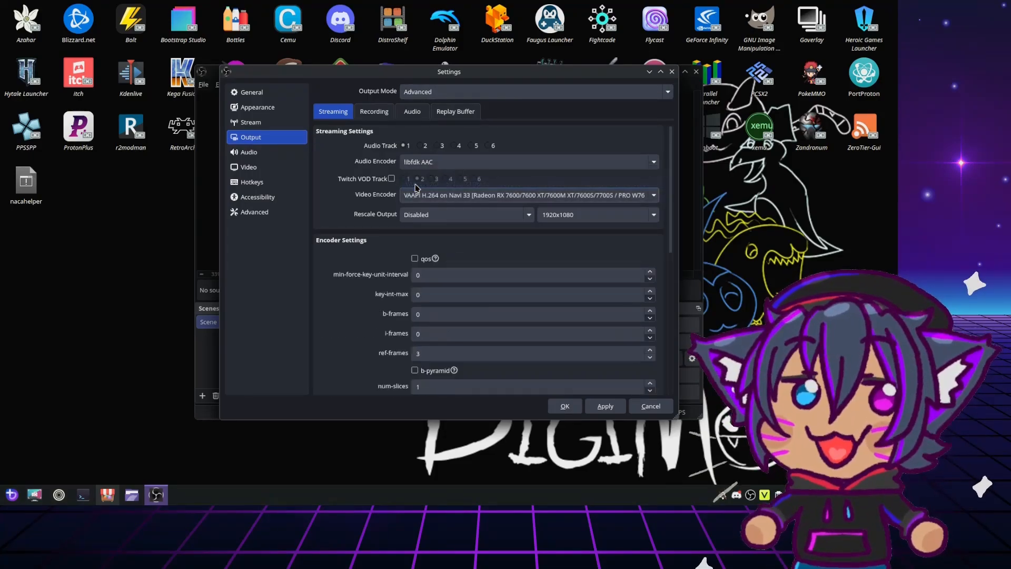
pyautogui.click(418, 193)
pyautogui.click(420, 185)
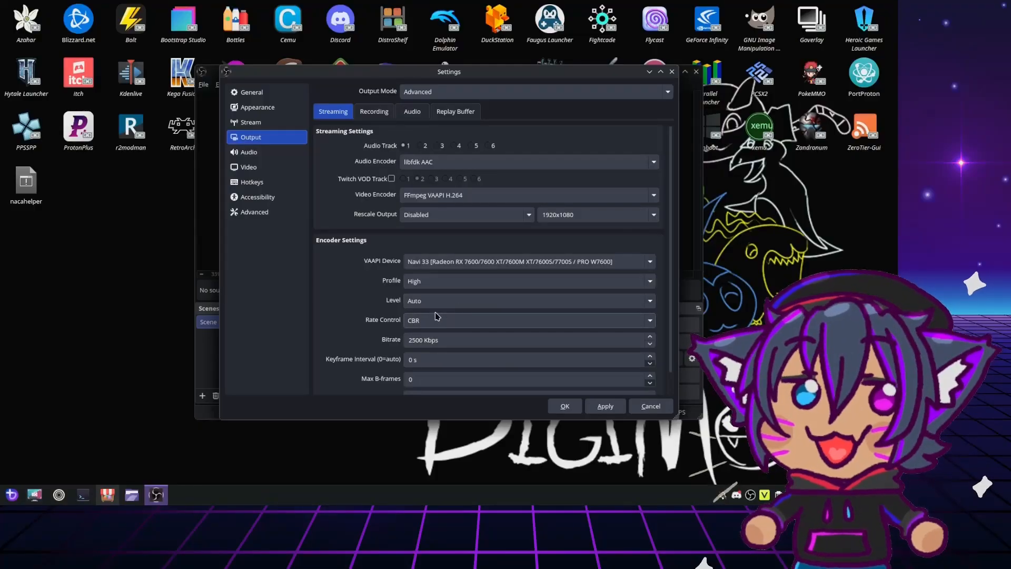
# Step: Select the VAAPI H.264 on Navi 33 video encoder again and examine its full list of encoder settings
pyautogui.click(461, 197)
pyautogui.click(455, 211)
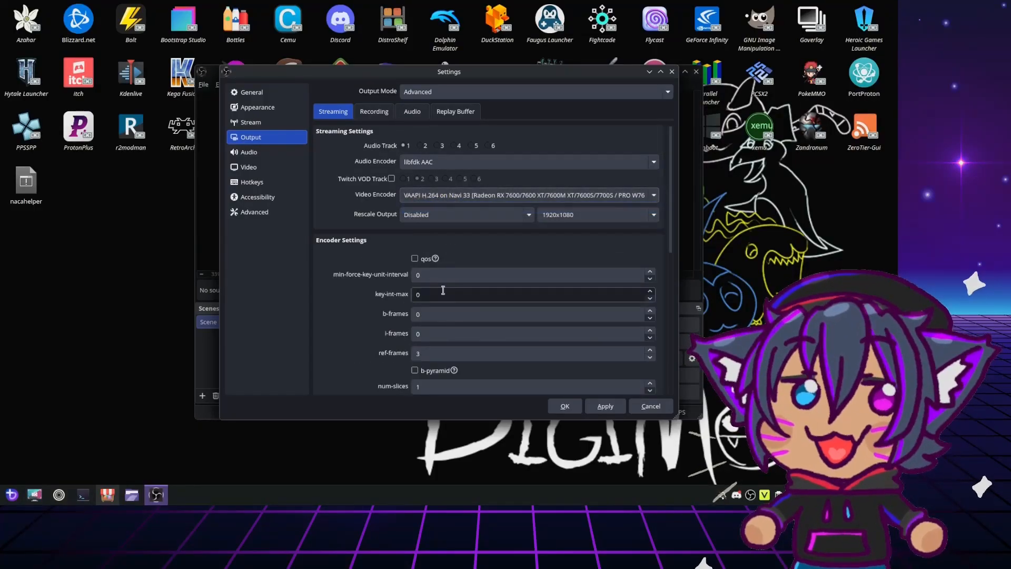
pyautogui.scroll(-5, 419, 294)
pyautogui.scroll(-3, 419, 294)
pyautogui.scroll(6, 405, 302)
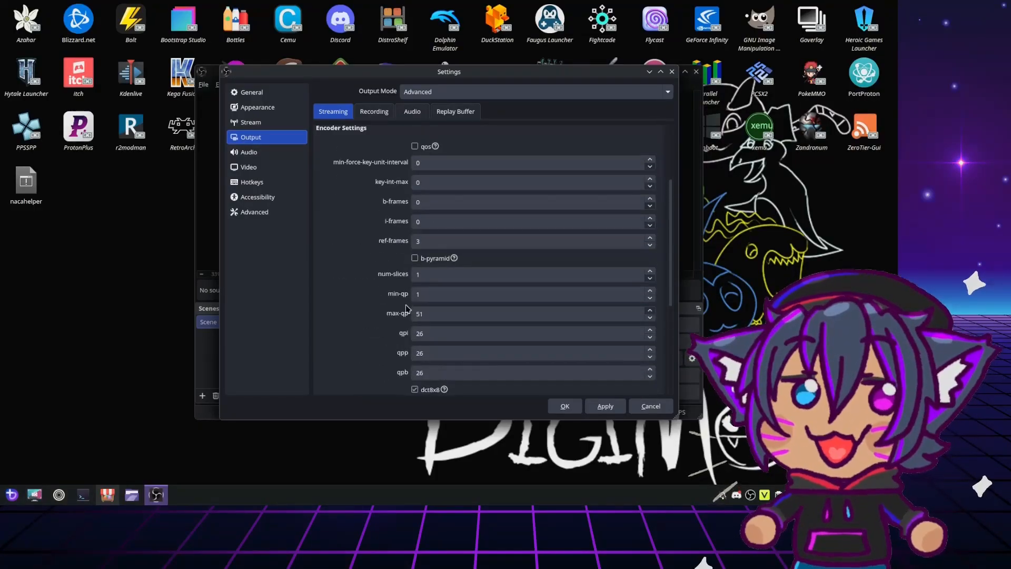
pyautogui.scroll(-3, 405, 302)
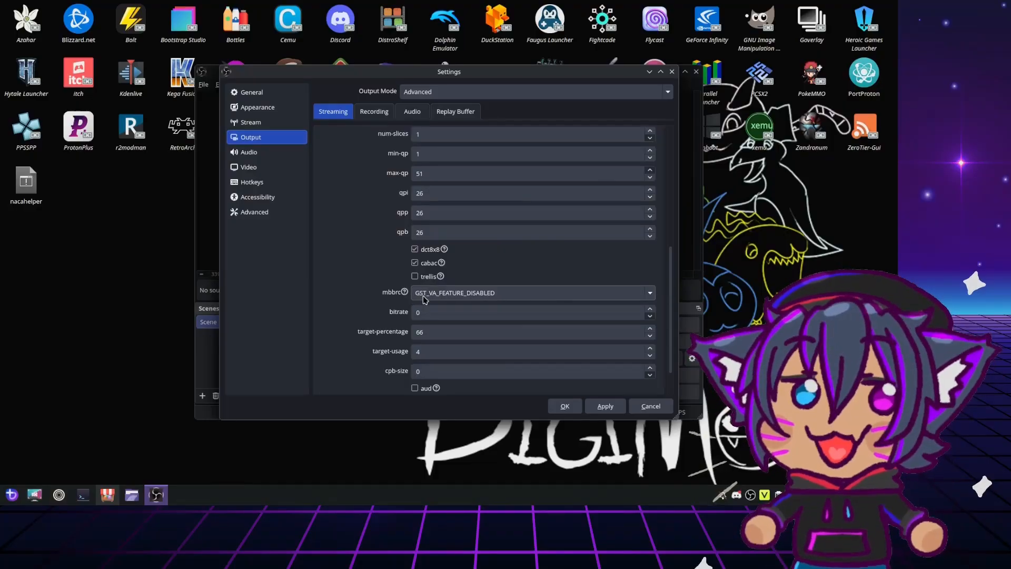
pyautogui.scroll(5, 355, 283)
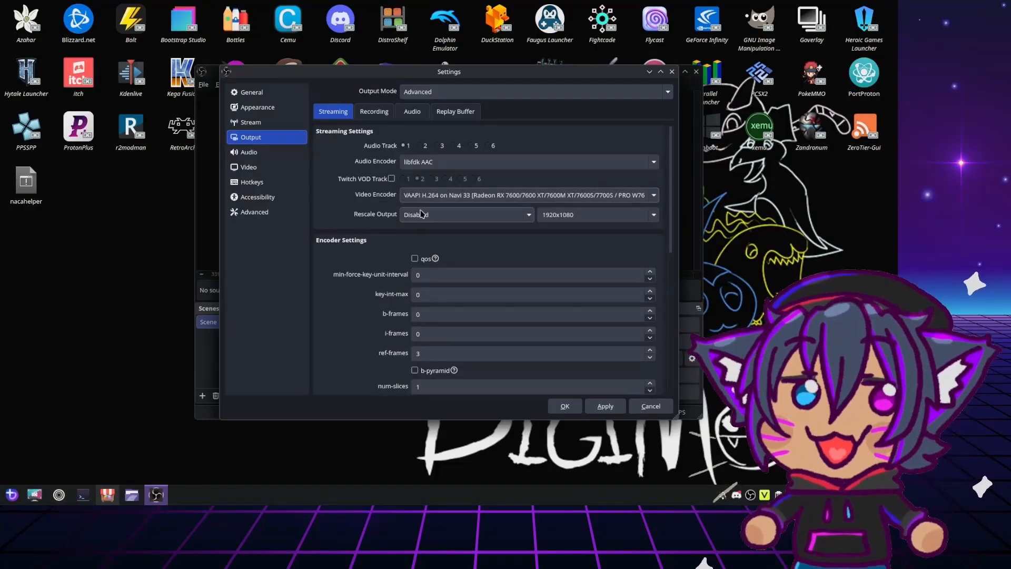
# Step: Set the streaming video encoder to FFmpeg VAAPI H.264 and close the settings, discarding the unsaved changes
pyautogui.click(421, 202)
pyautogui.click(432, 181)
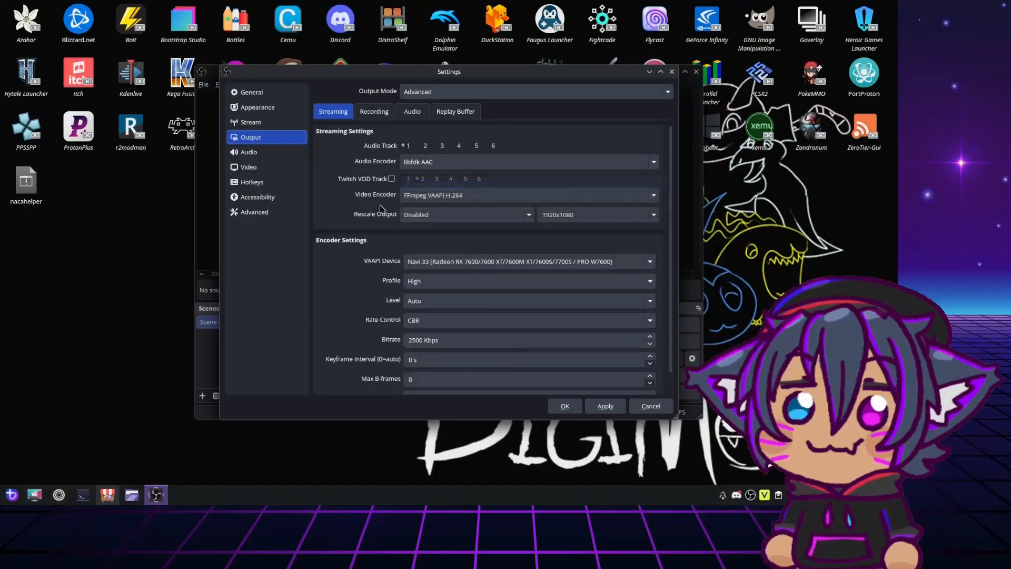
pyautogui.click(672, 71)
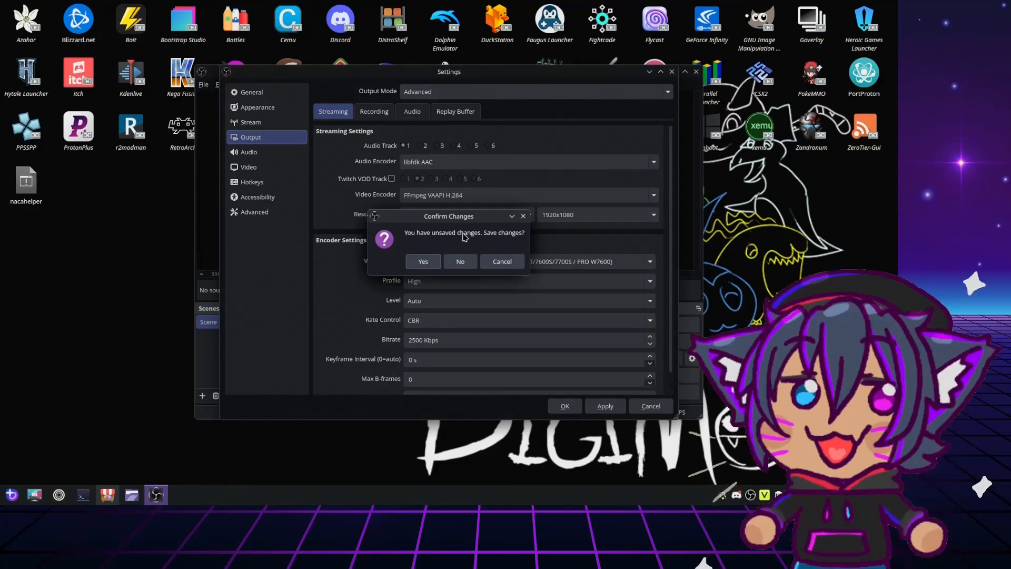
pyautogui.click(465, 262)
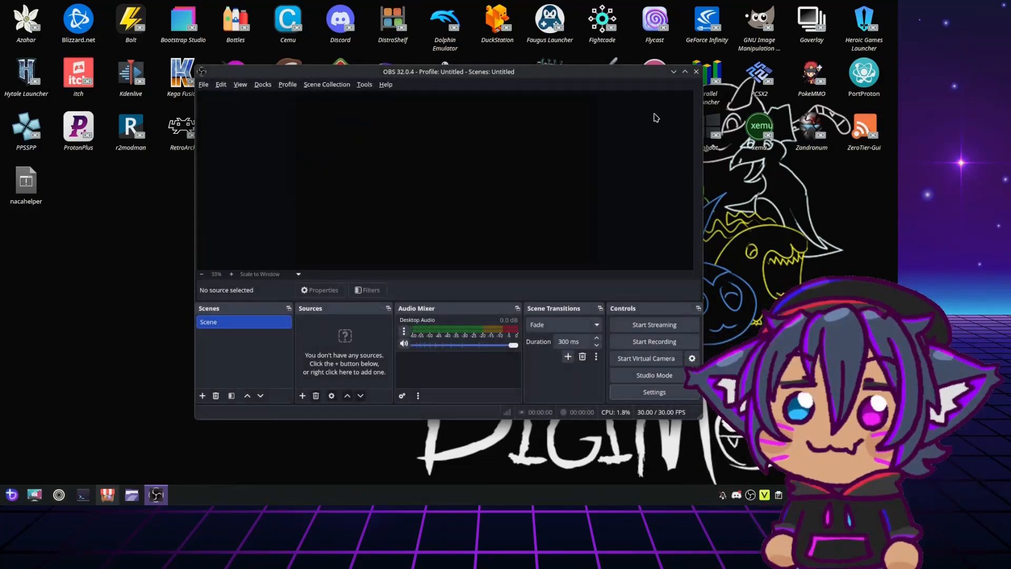
# Step: Close OBS Studio and return to the desktop
pyautogui.click(697, 71)
pyautogui.press('super')
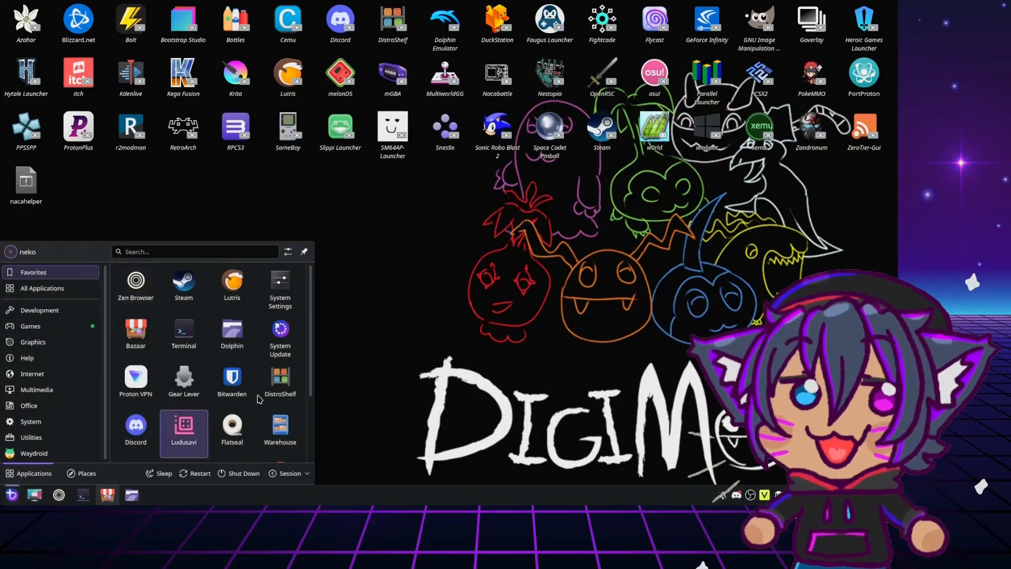
pyautogui.click(534, 306)
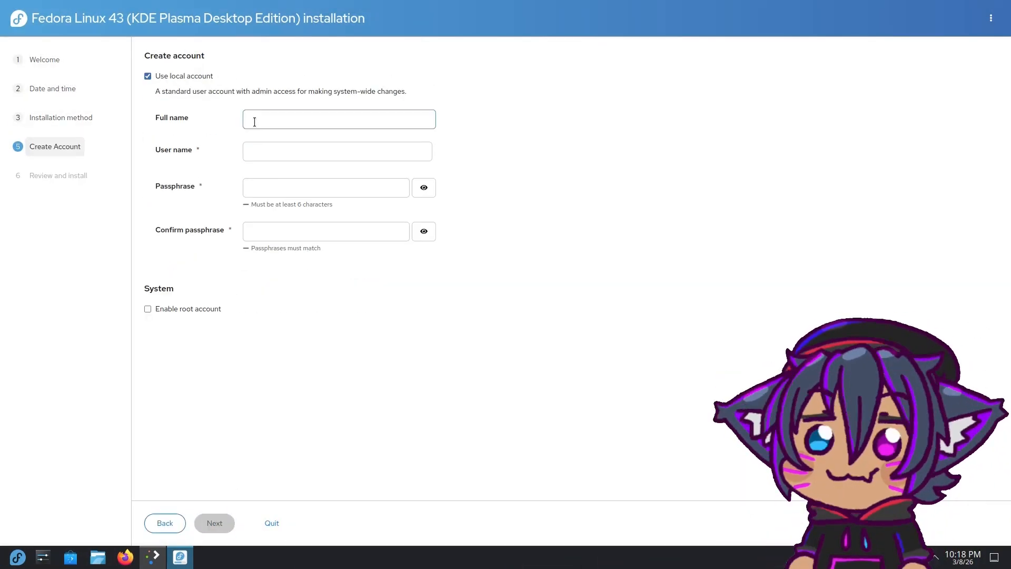
# Step: Fill in the Fedora installer's local account with the name tpcfedora and enter and confirm its passphrase
pyautogui.write('tpcfedora')
pyautogui.click(303, 187)
pyautogui.click(303, 231)
# Step: Enable the root account, enter and confirm its passphrase, and continue to the next installation stage
pyautogui.click(147, 308)
pyautogui.click(280, 363)
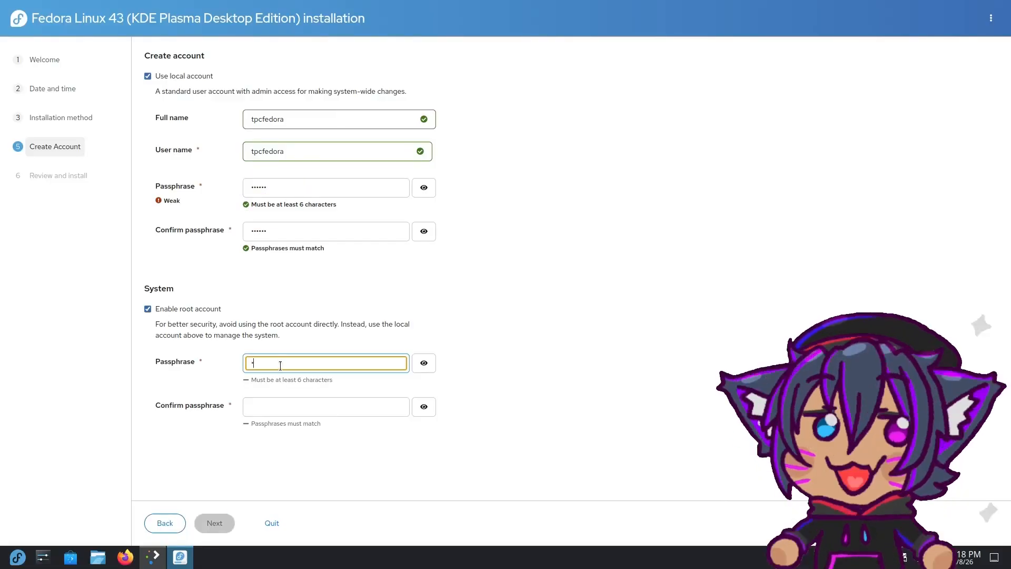
pyautogui.click(199, 520)
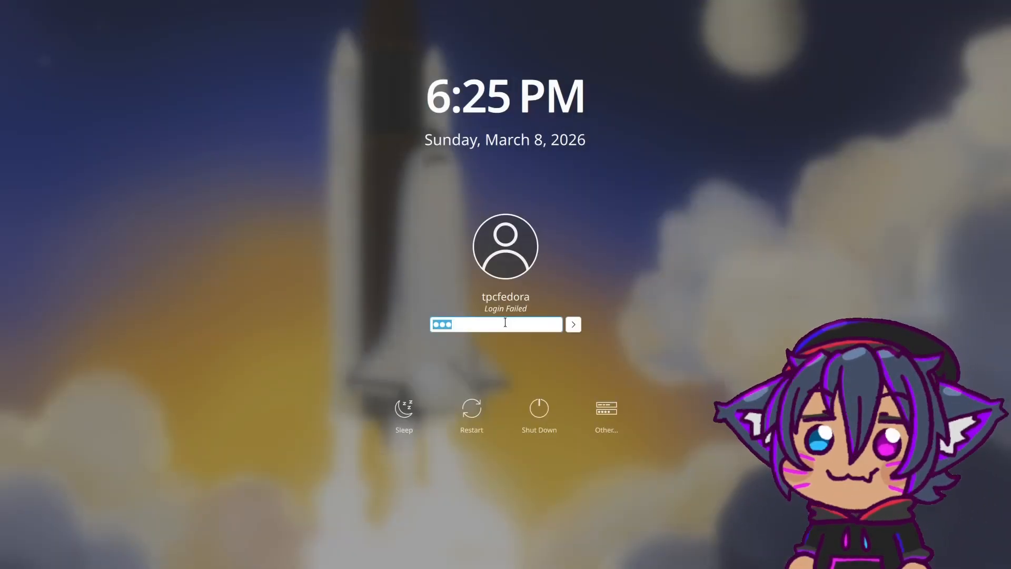
# Step: Log in to the Fedora desktop with the account password and run sudo dnf update in a Konsole terminal
pyautogui.press('Return')
pyautogui.press('super')
pyautogui.click(205, 377)
pyautogui.write('sudo dnf update')
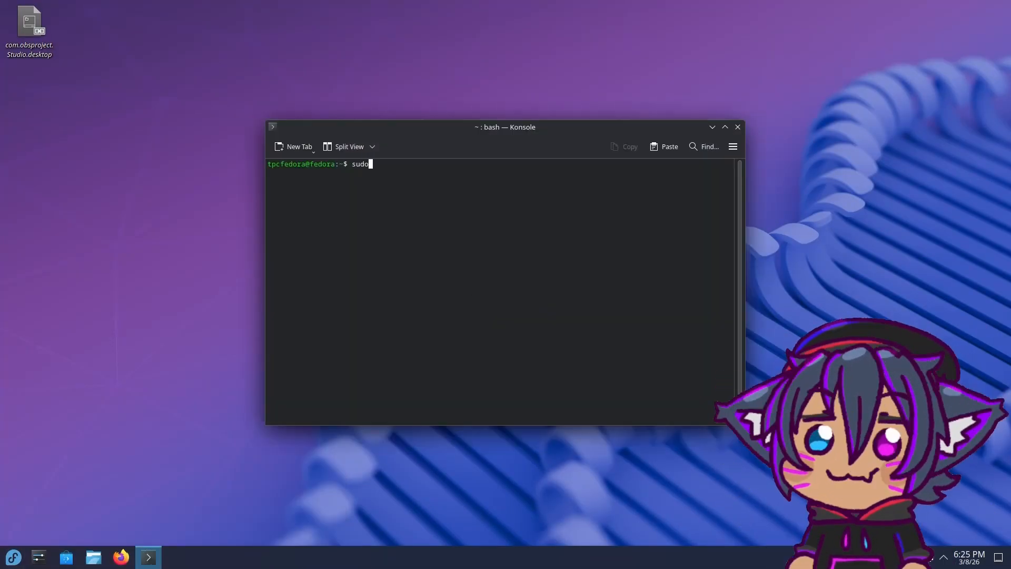
pyautogui.press('Return')
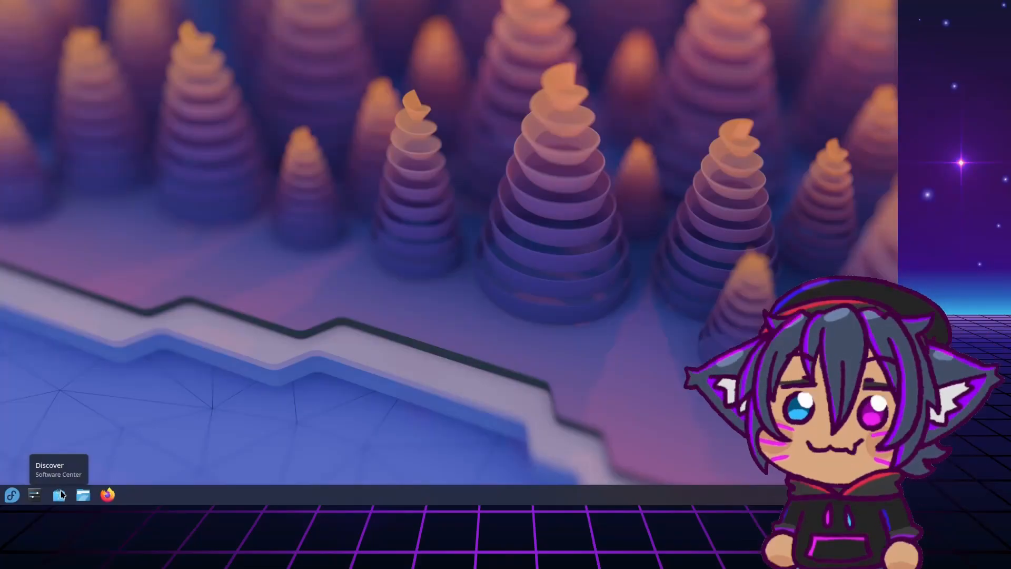
# Step: Open the Discover software center, search for obs, and open the OBS Studio page
pyautogui.click(11, 496)
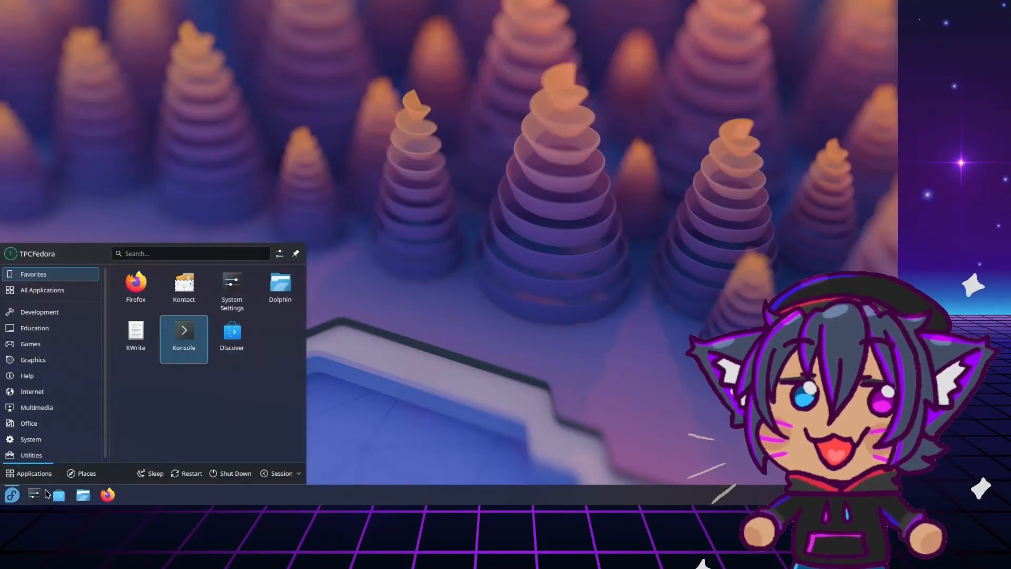
pyautogui.click(245, 340)
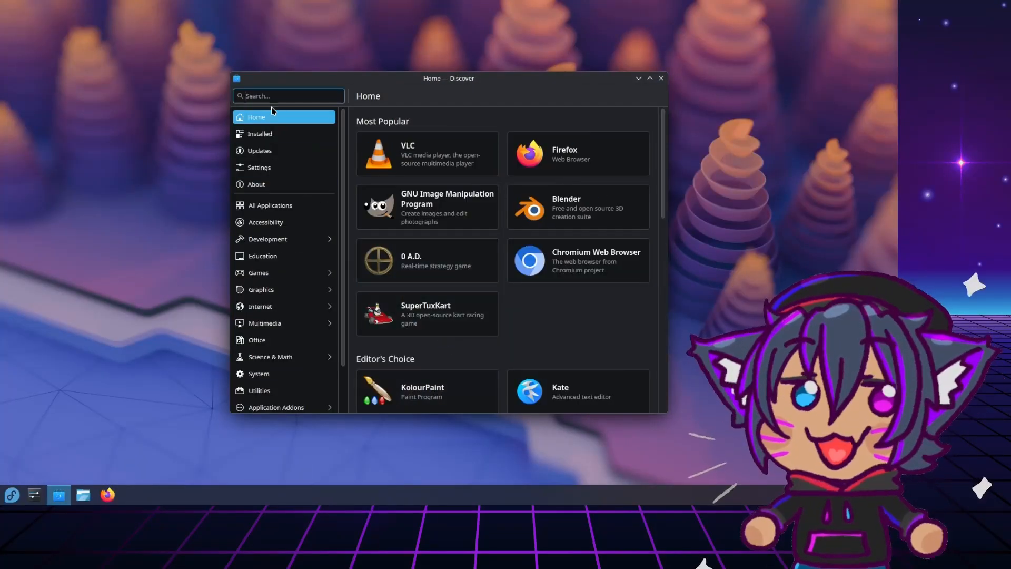
pyautogui.scroll(-10, 472, 241)
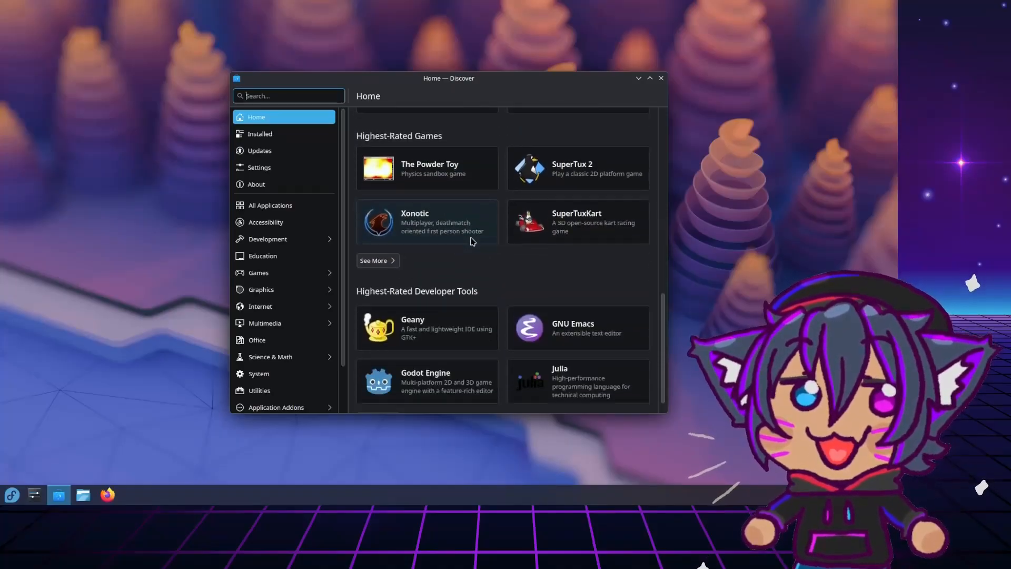
pyautogui.scroll(3, 472, 241)
pyautogui.scroll(7, 472, 241)
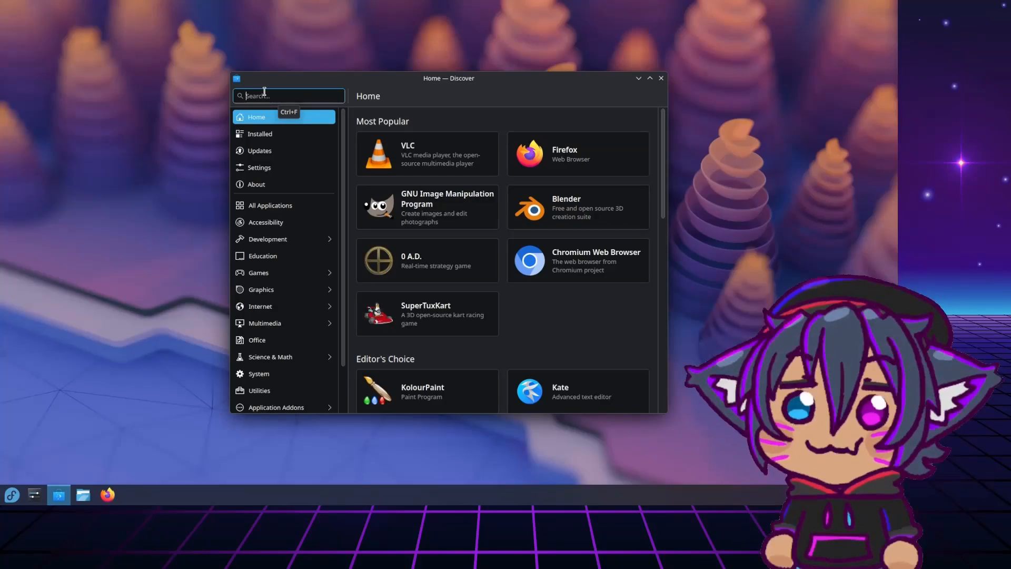
pyautogui.write('obs')
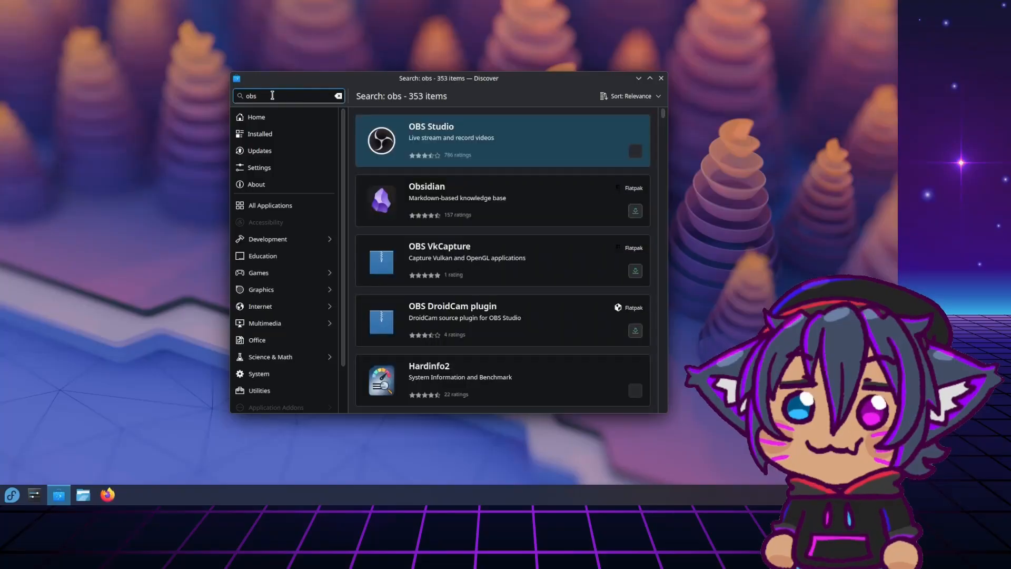
pyautogui.click(485, 135)
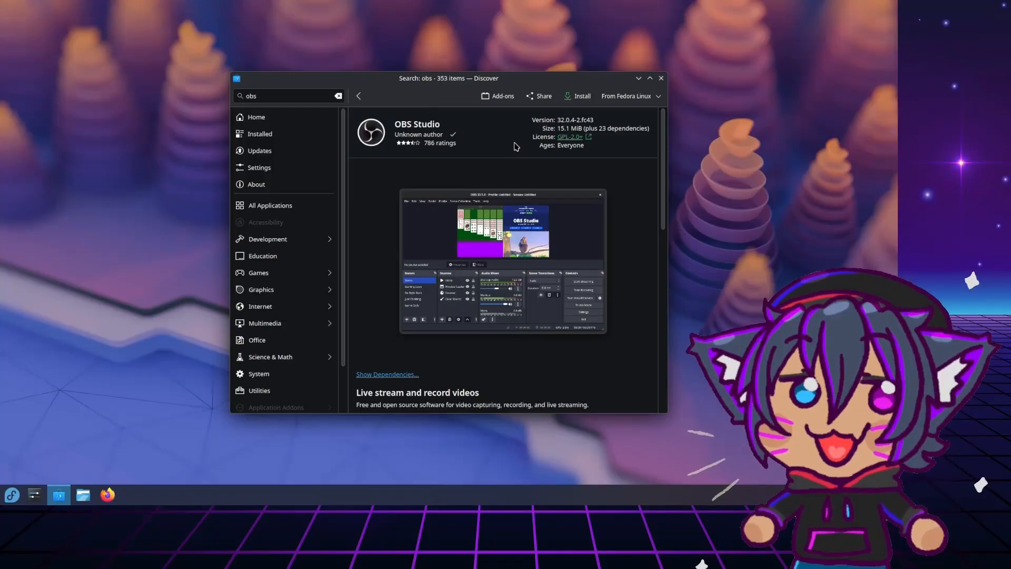
# Step: Compare the OBS Studio package from the Flathub, Fedora Linux and Fedora Flatpaks sources
pyautogui.click(609, 103)
pyautogui.click(595, 143)
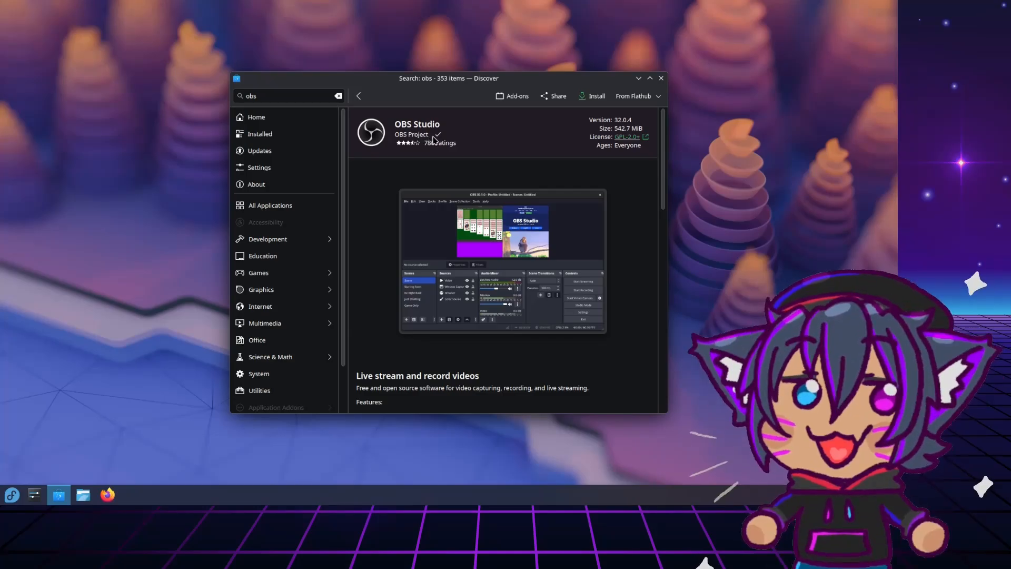
pyautogui.moveTo(438, 140)
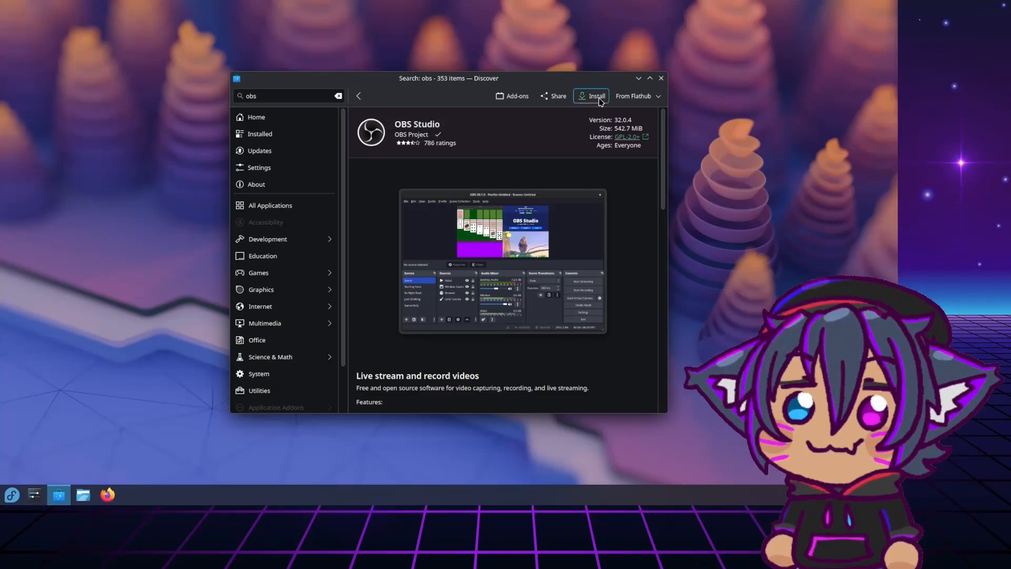
pyautogui.click(634, 96)
pyautogui.click(622, 106)
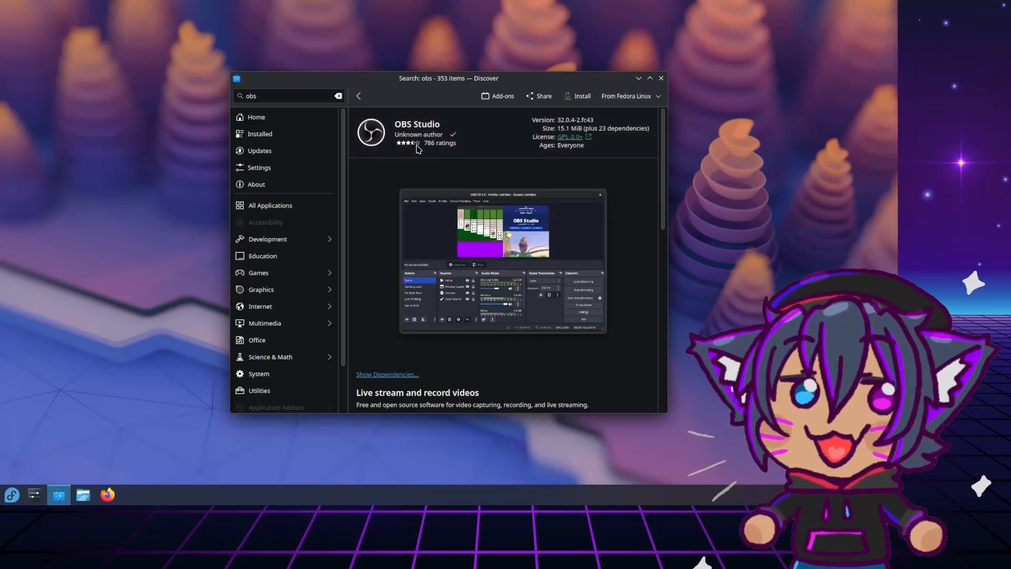
pyautogui.click(615, 100)
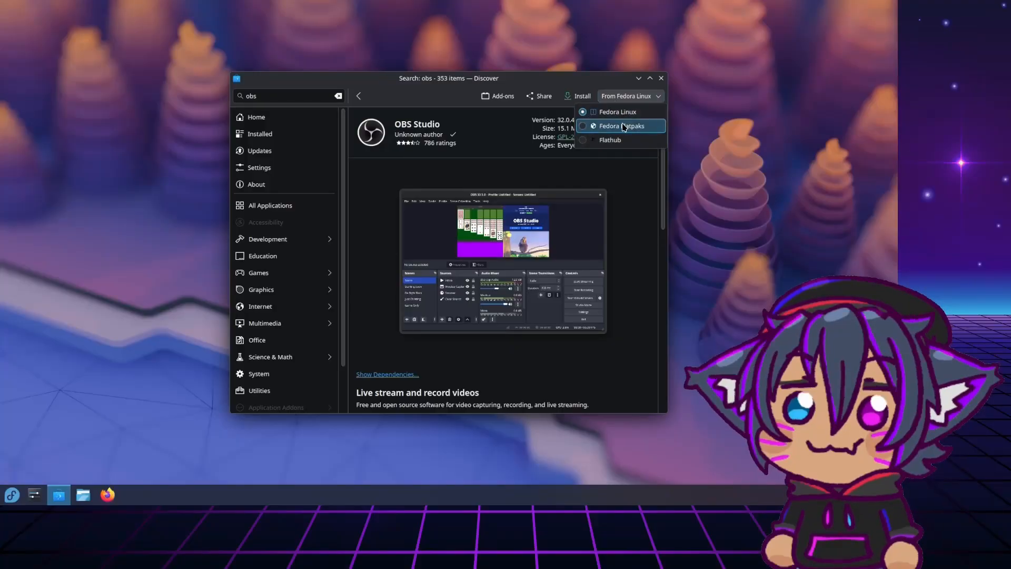
pyautogui.click(611, 127)
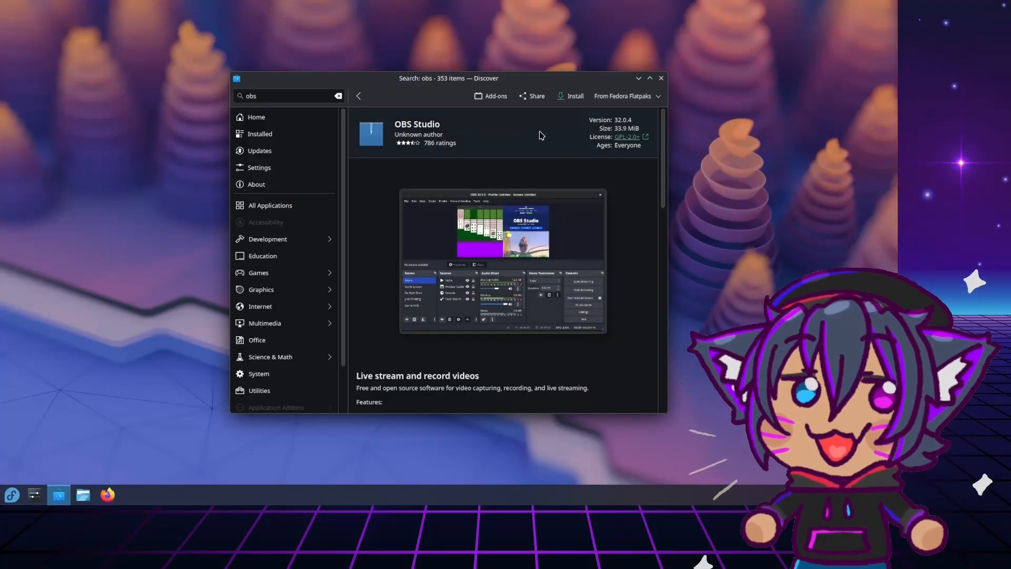
# Step: Choose Flathub as the source for OBS Studio and start its installation
pyautogui.click(623, 96)
pyautogui.click(606, 139)
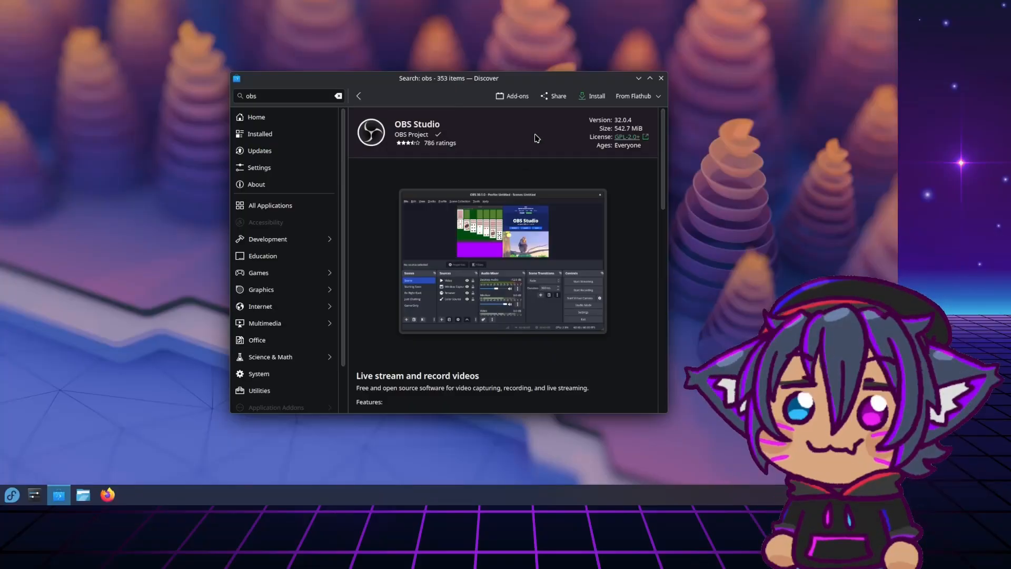
pyautogui.click(589, 96)
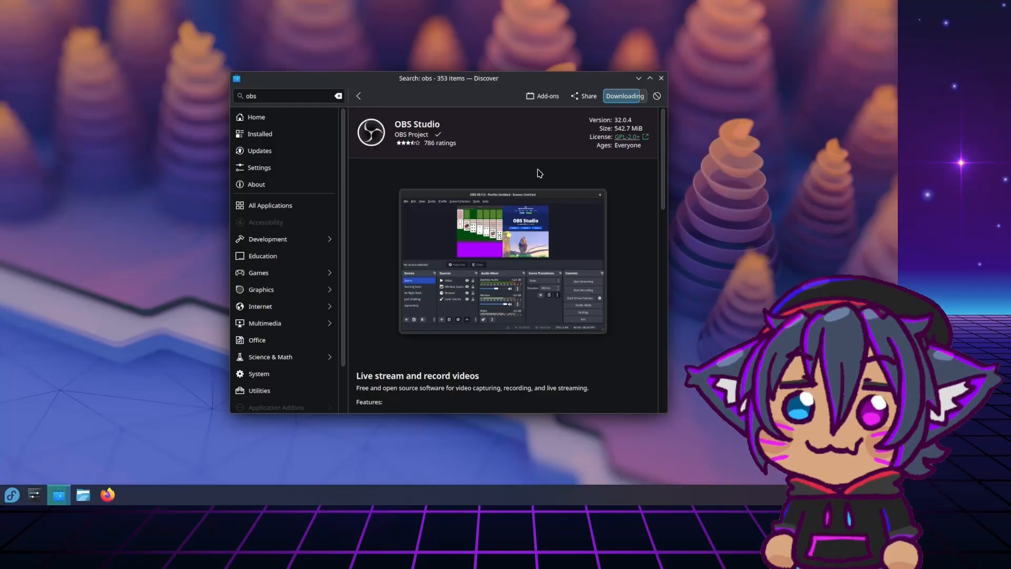
# Step: Replace the software search term with flatseal and run the search
pyautogui.click(298, 95)
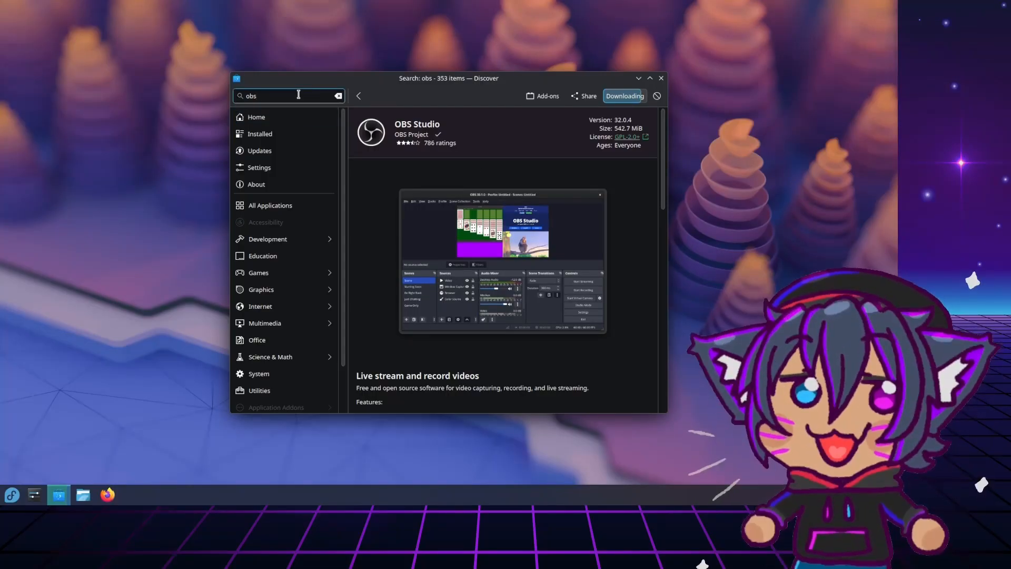
pyautogui.press('BackSpace')
pyautogui.press('BackSpace')
pyautogui.write('flat')
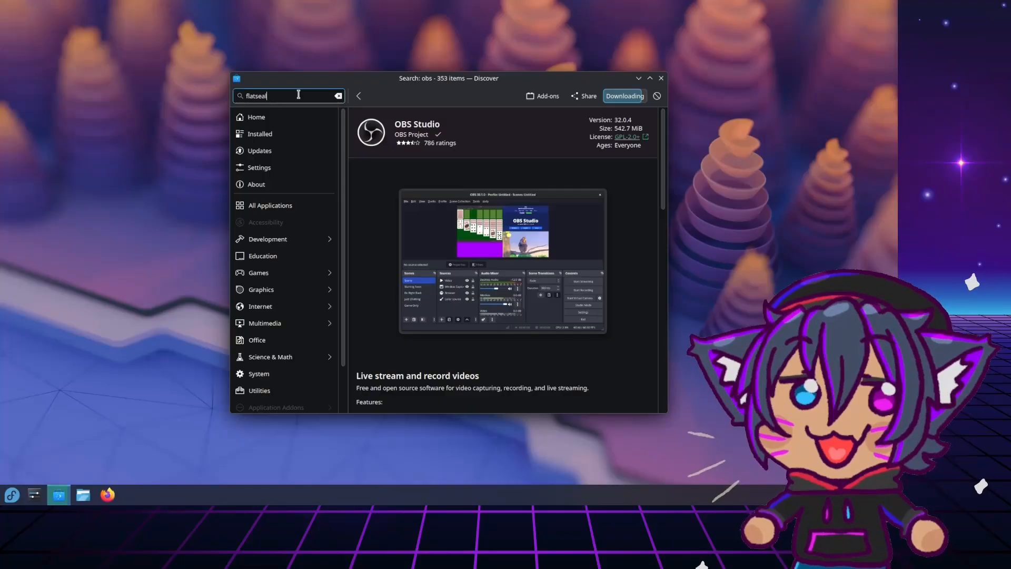
pyautogui.write('seal')
pyautogui.press('Return')
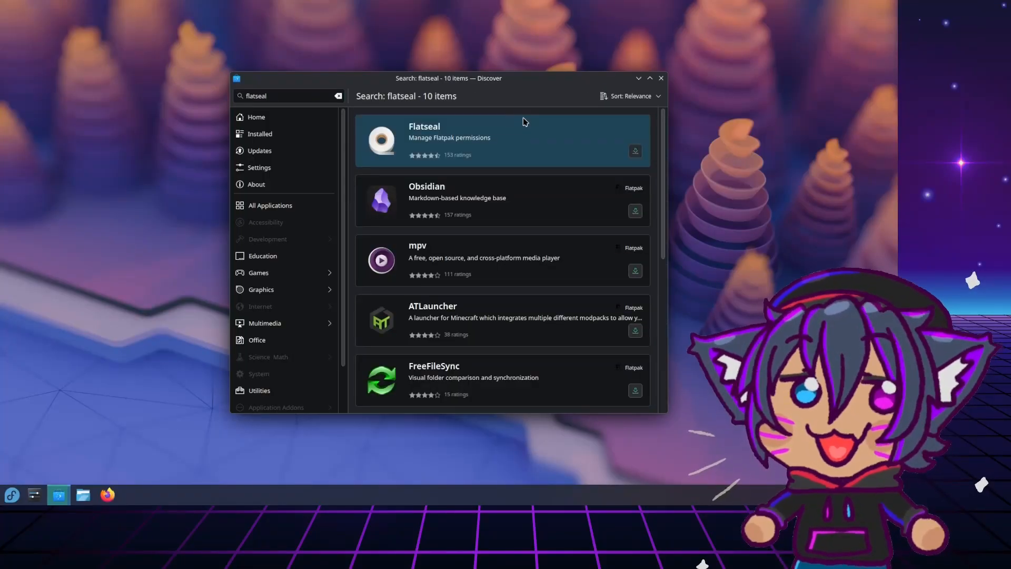
# Step: Open the Flatseal page, choose Flathub as its source, and start the installation
pyautogui.click(523, 118)
pyautogui.click(631, 95)
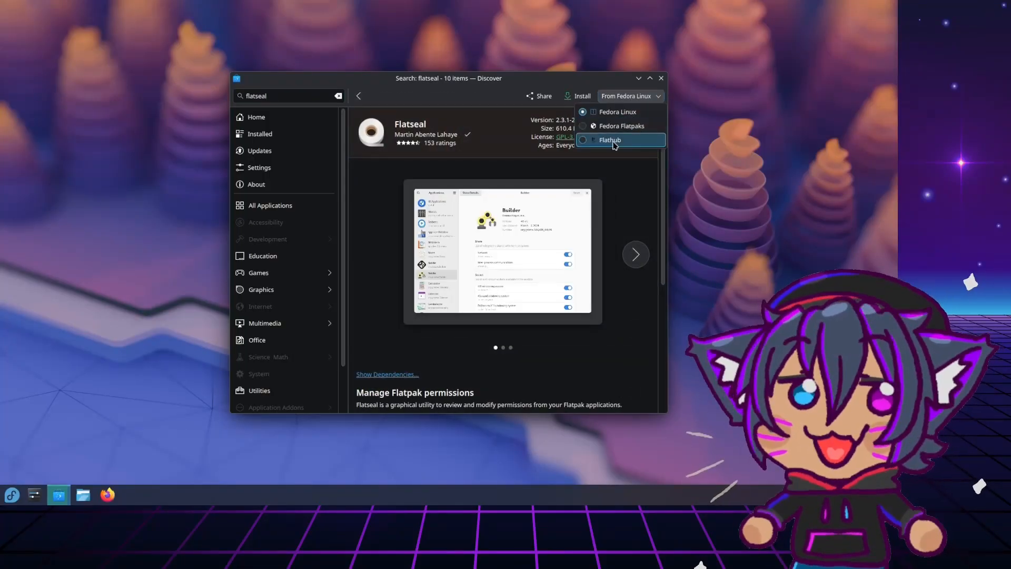
pyautogui.click(614, 140)
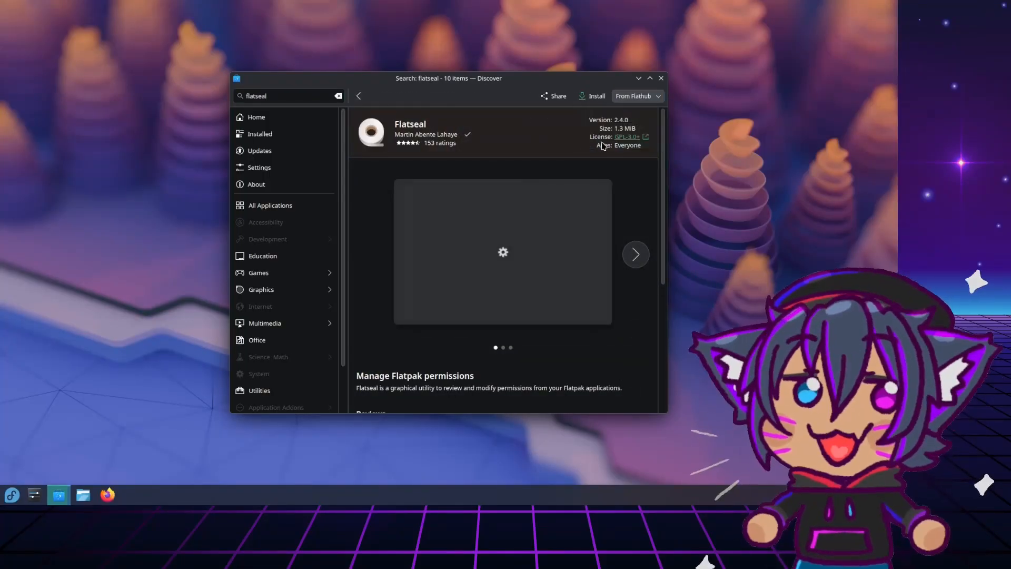
pyautogui.click(605, 100)
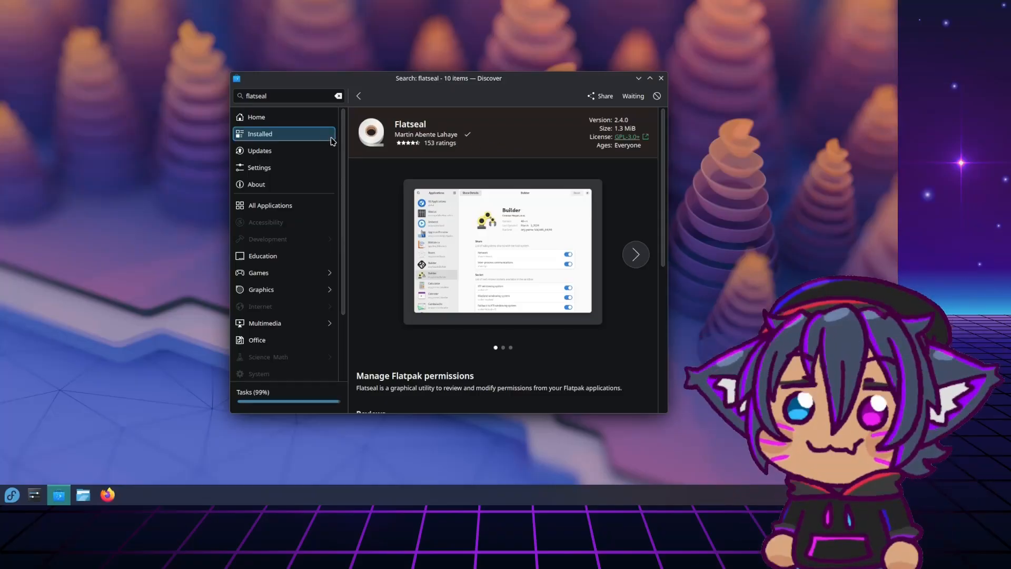
# Step: Search the software catalog for obs again and reopen the OBS Studio page
pyautogui.click(284, 94)
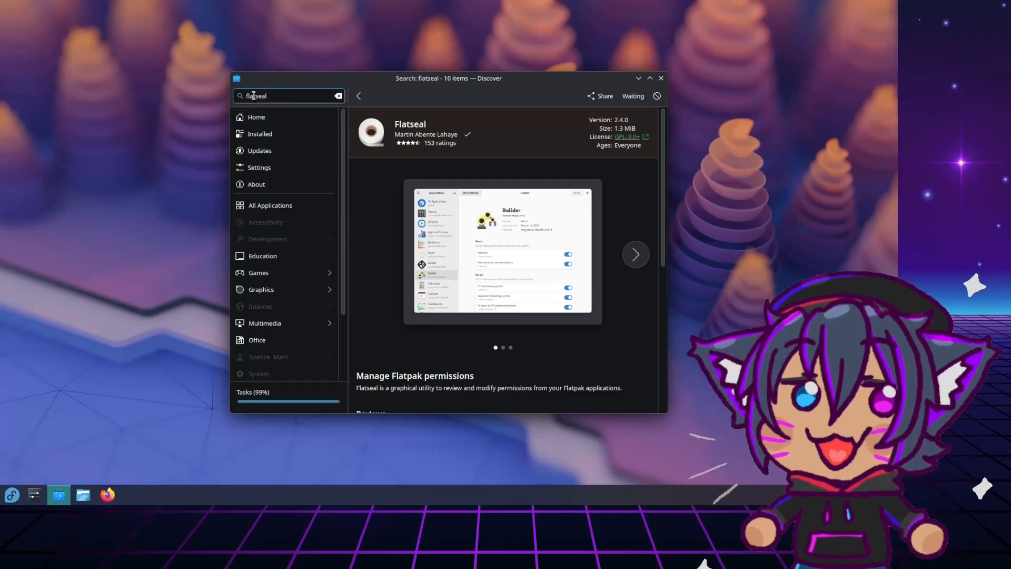
pyautogui.hotkey('ctrl', 'a')
pyautogui.press('BackSpace')
pyautogui.write('obs')
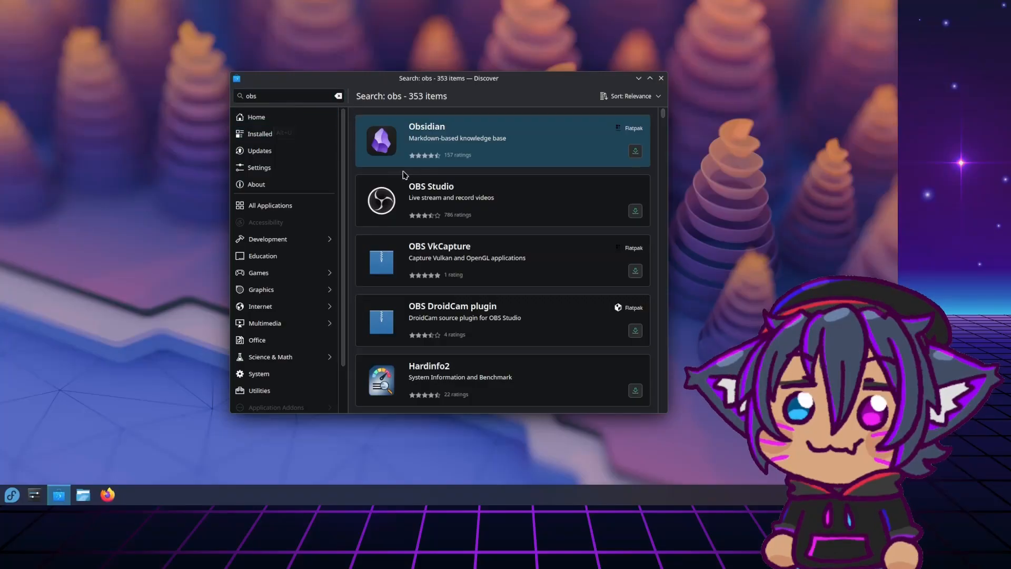
pyautogui.click(548, 194)
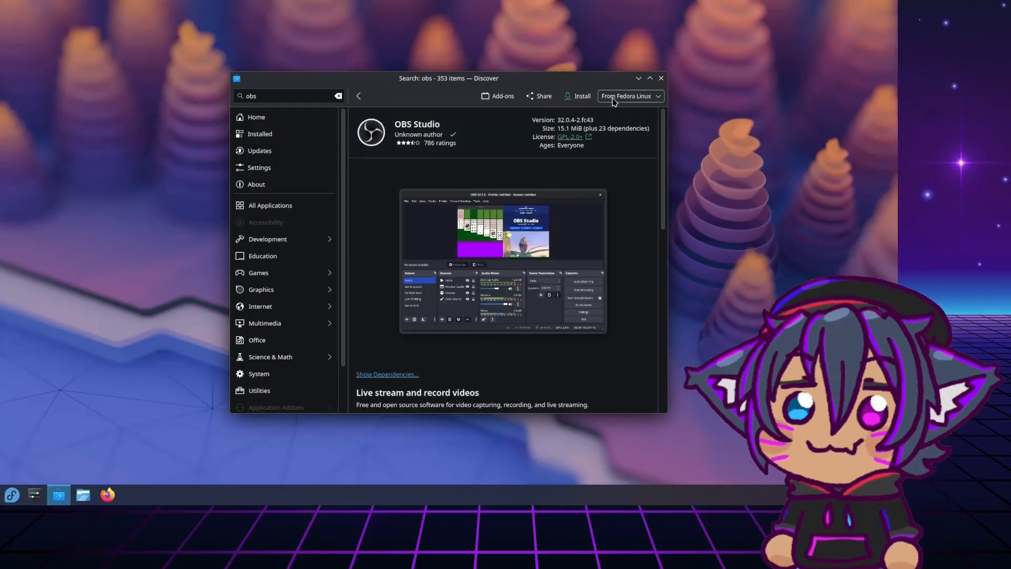
# Step: Check the installation status of OBS Studio across the Fedora Flatpaks, Flathub and Fedora Linux sources, ending on Flathub
pyautogui.click(614, 100)
pyautogui.click(610, 139)
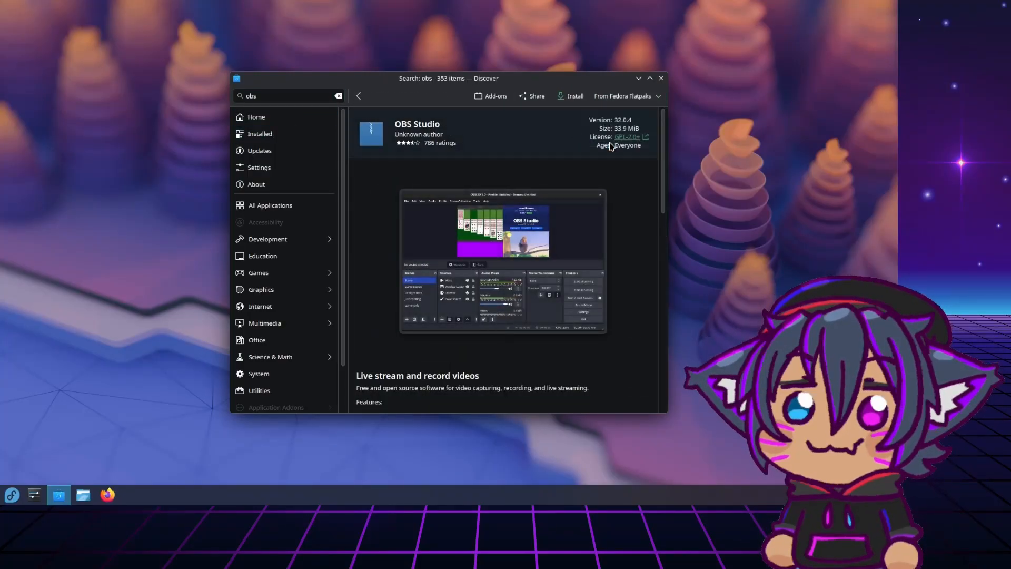
pyautogui.click(612, 100)
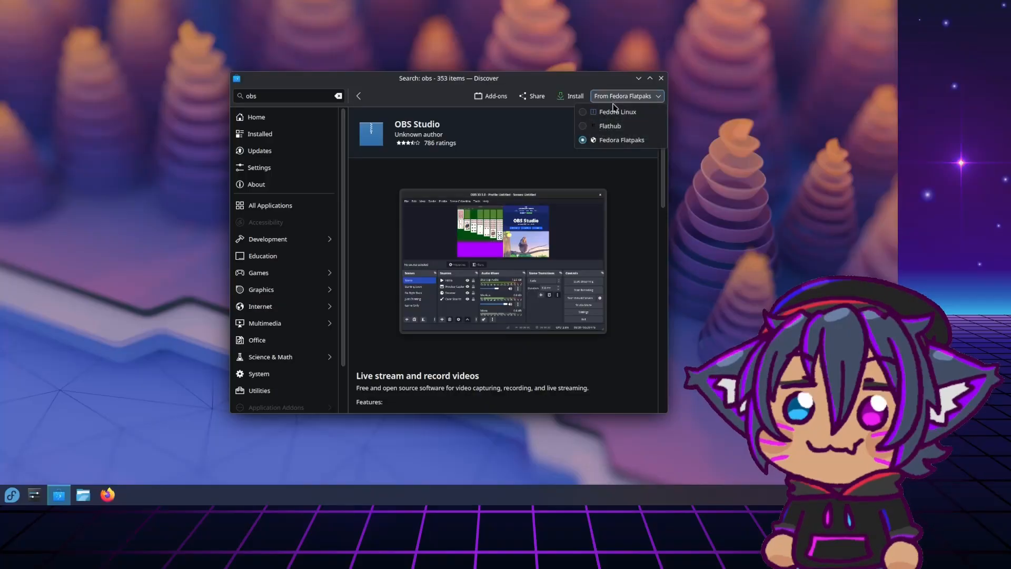
pyautogui.click(609, 128)
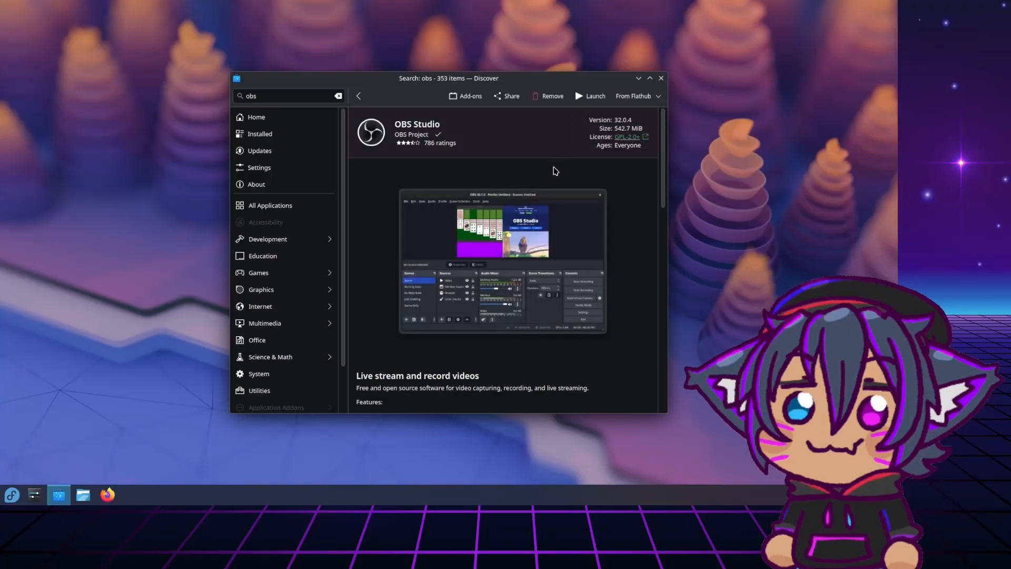
pyautogui.click(630, 100)
pyautogui.click(630, 111)
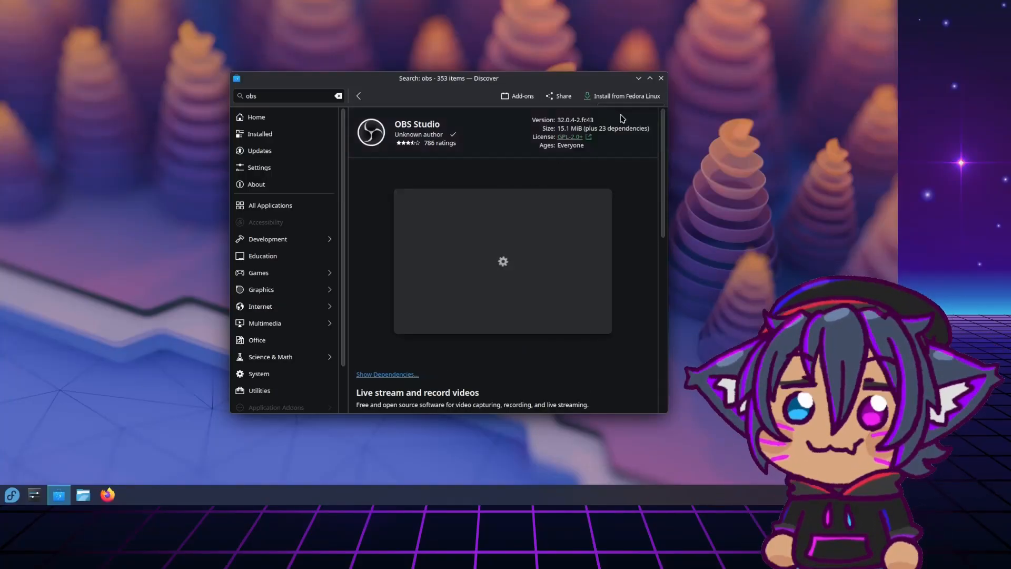
pyautogui.click(630, 97)
pyautogui.click(618, 128)
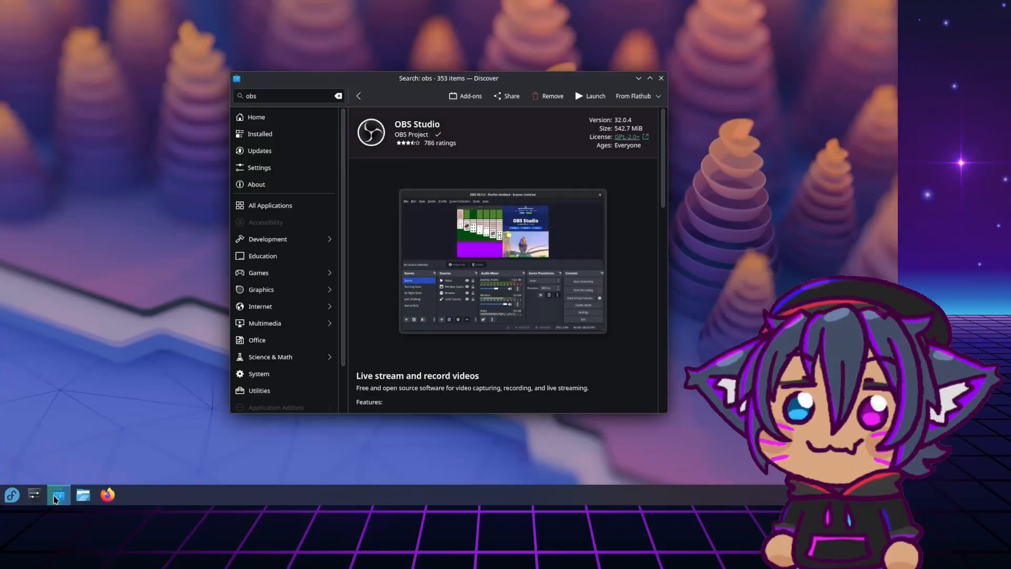
# Step: Find OBS Studio among the multimedia applications in the launcher and add it to the desktop
pyautogui.click(11, 494)
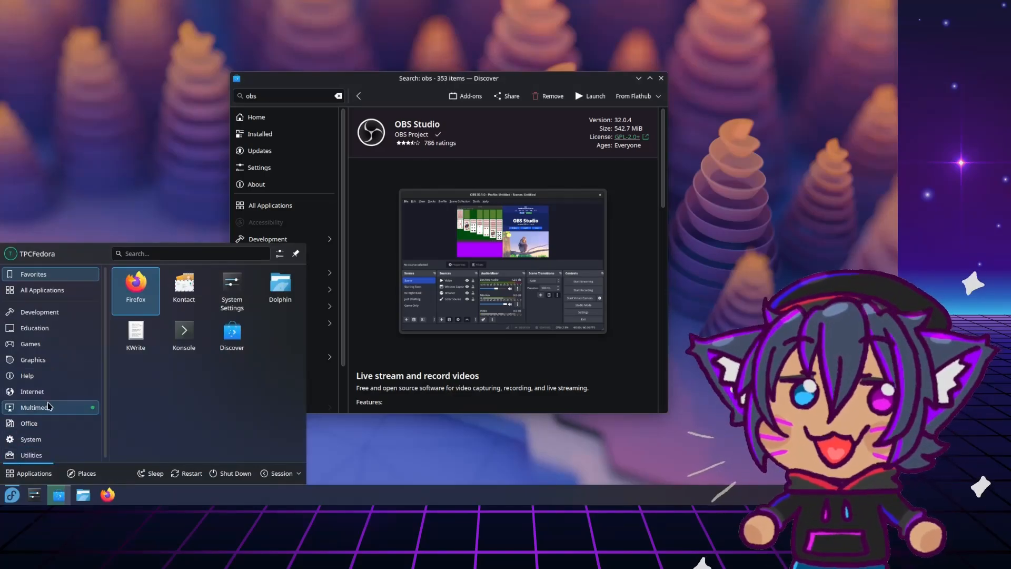
pyautogui.click(48, 406)
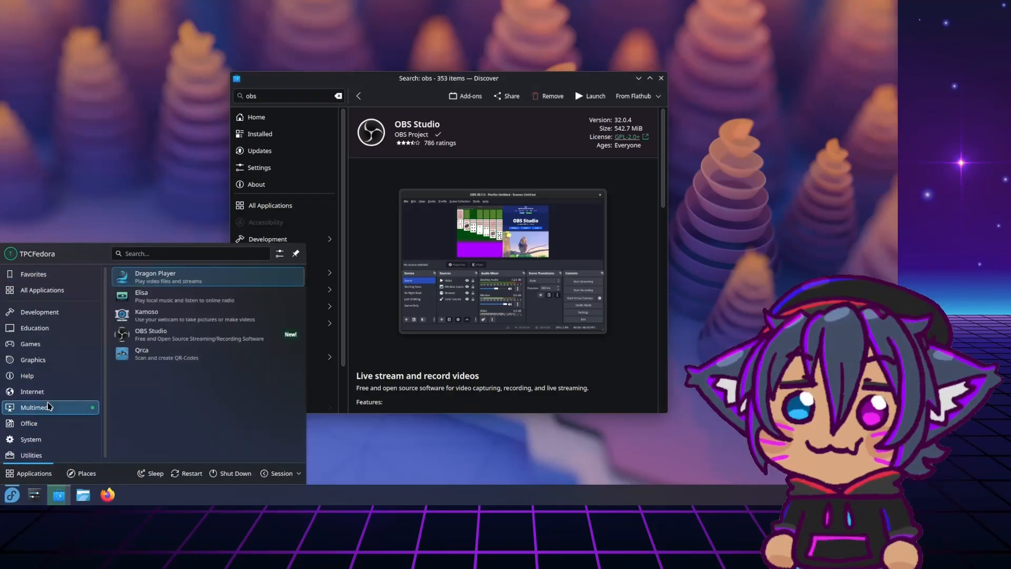
pyautogui.rightClick(154, 336)
pyautogui.click(174, 357)
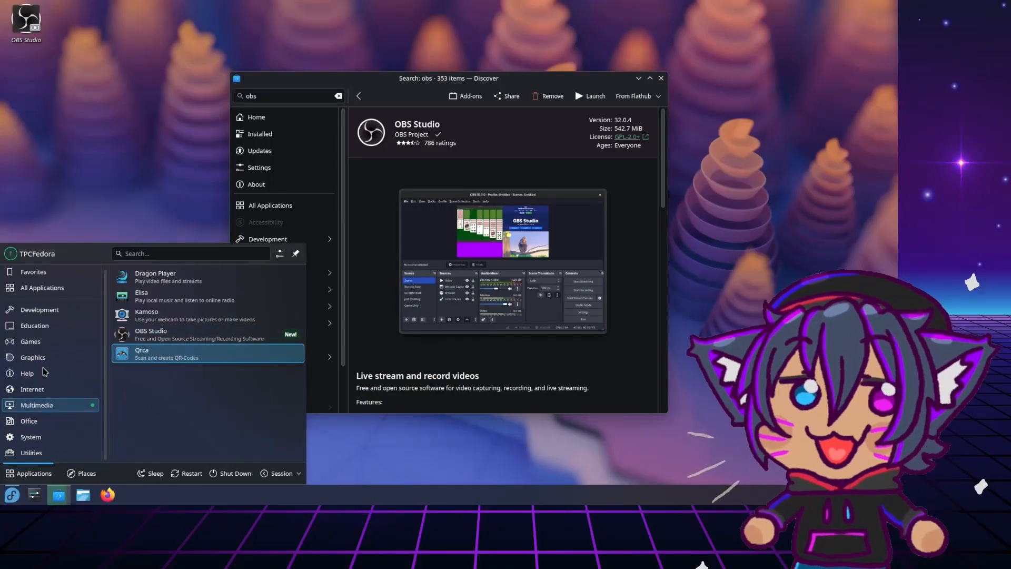
pyautogui.click(41, 312)
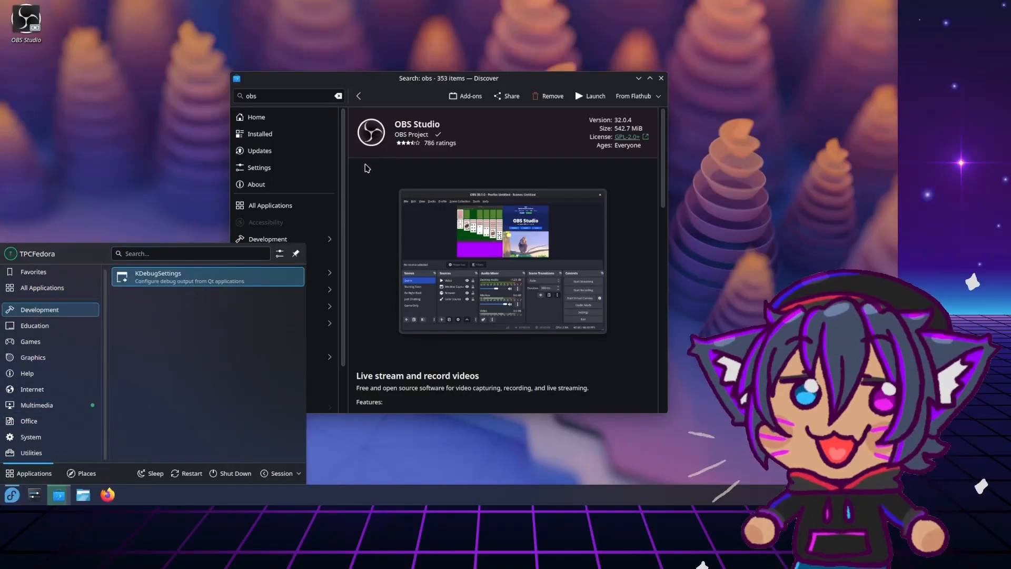
# Step: Search the software catalog for flatseal and launch the installed Flatseal application
pyautogui.click(272, 97)
pyautogui.moveTo(272, 99); pyautogui.dragTo(232, 99)
pyautogui.write('fla')
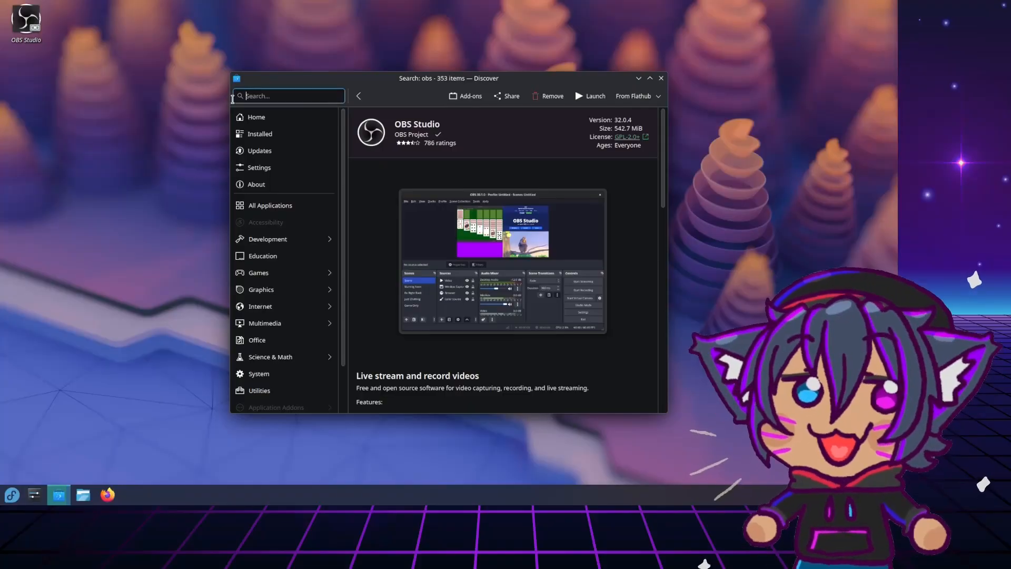
pyautogui.write('tseal')
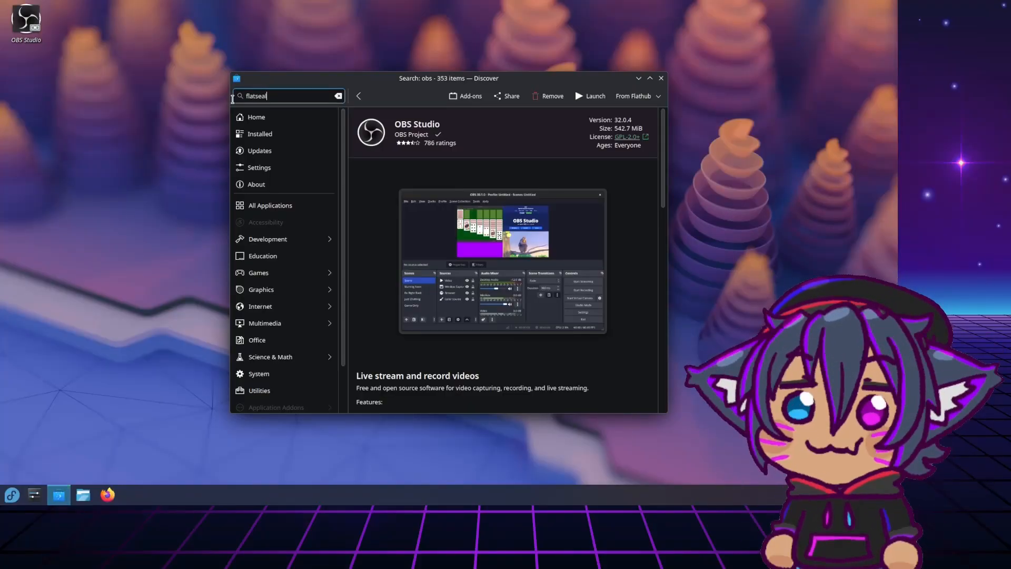
pyautogui.press('Return')
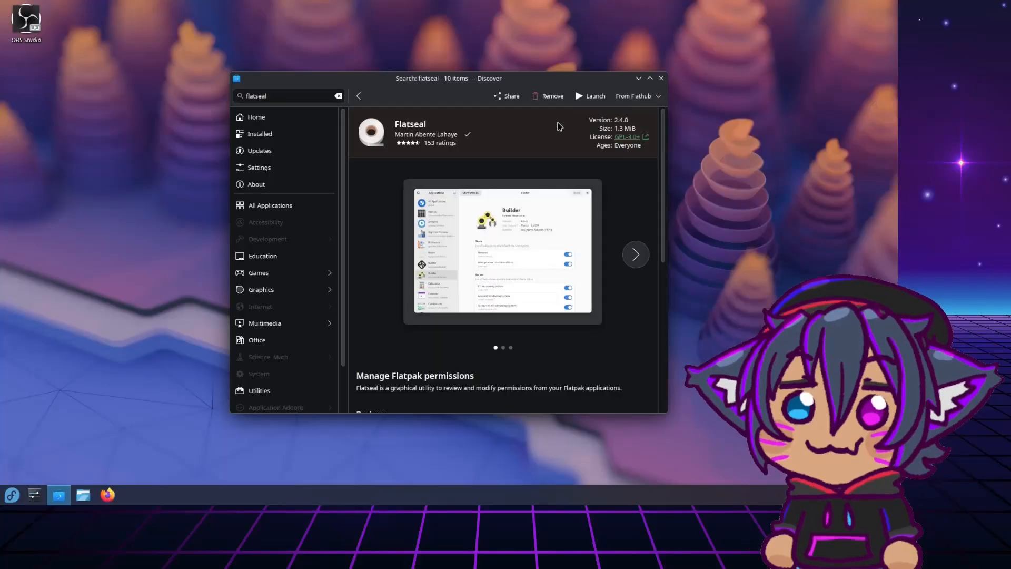
pyautogui.click(593, 97)
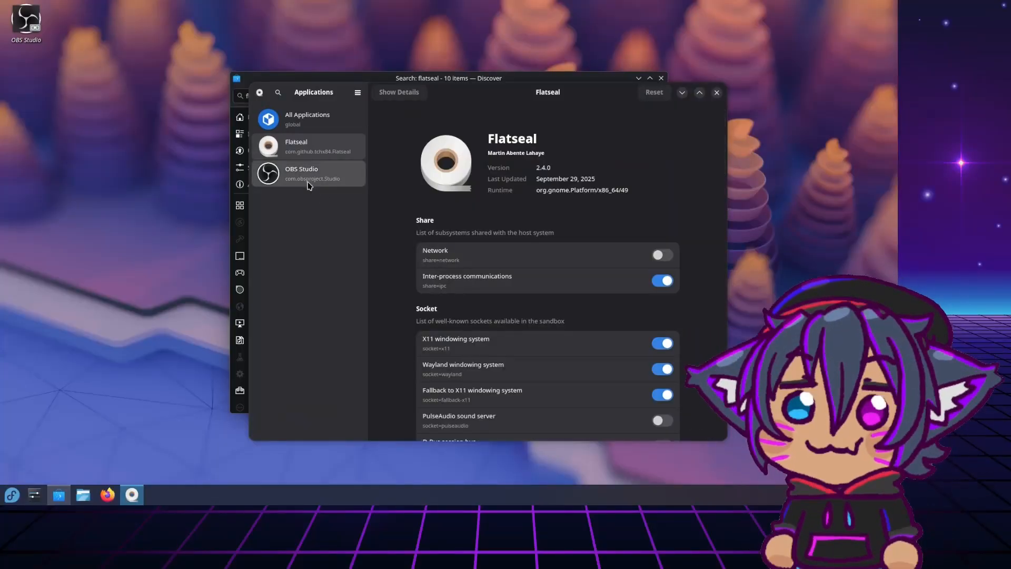
# Step: Disable the Wayland windowing system socket in OBS Studio's Flatpak permissions
pyautogui.click(309, 182)
pyautogui.scroll(-5, 376, 206)
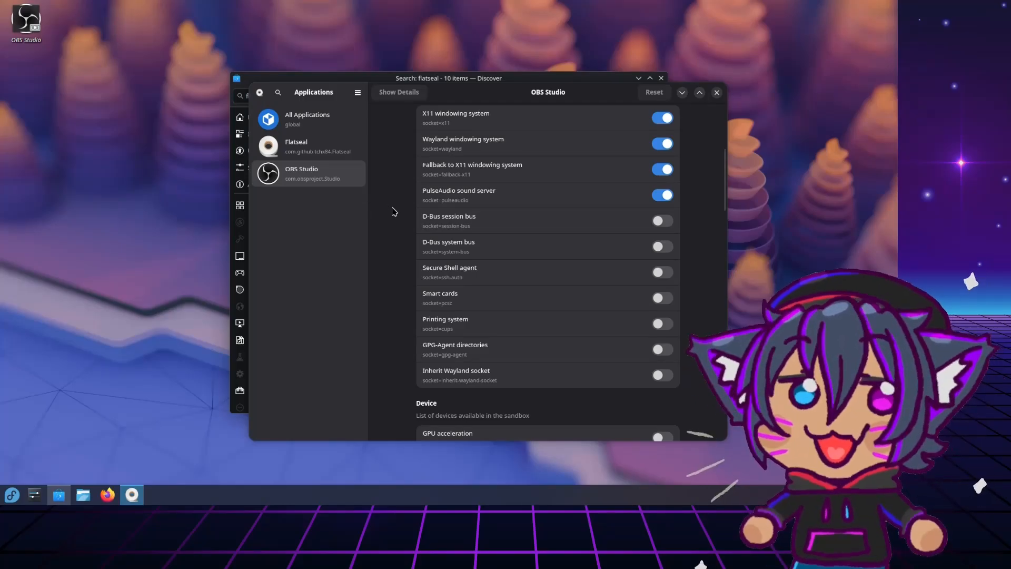
pyautogui.scroll(1, 399, 219)
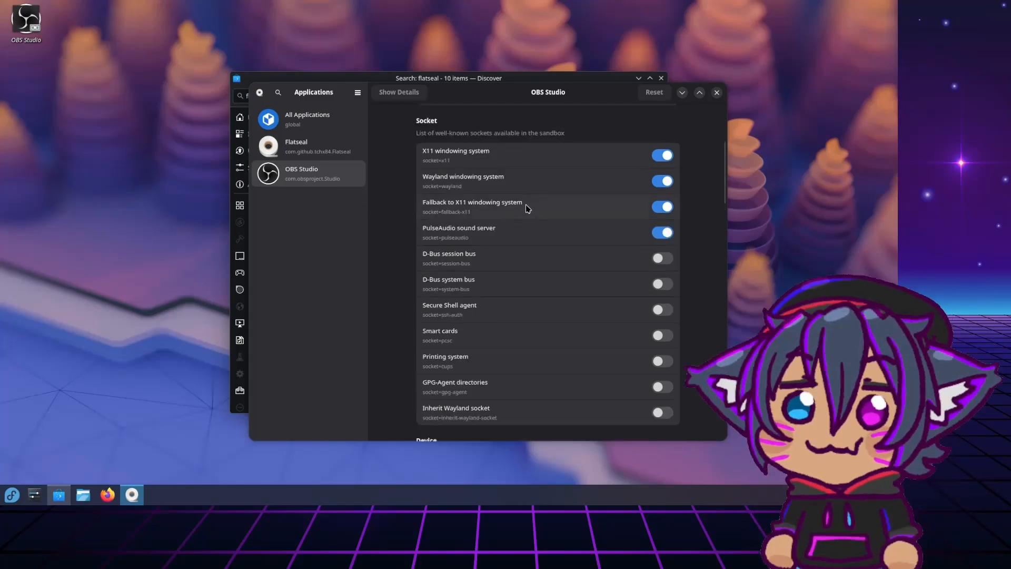
pyautogui.click(662, 181)
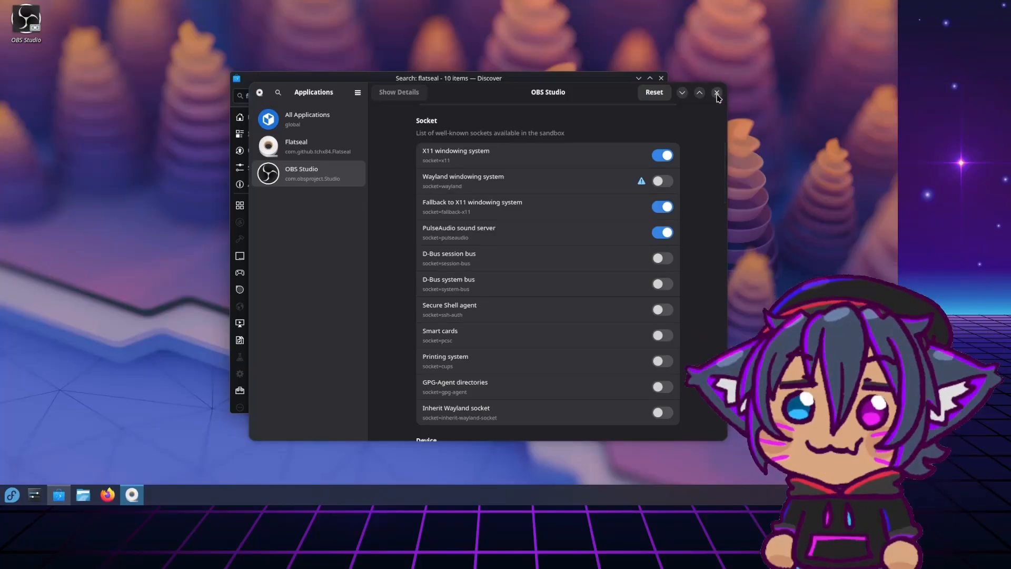
# Step: Add a blank environment variable entry to OBS Studio's permissions
pyautogui.scroll(-10, 709, 196)
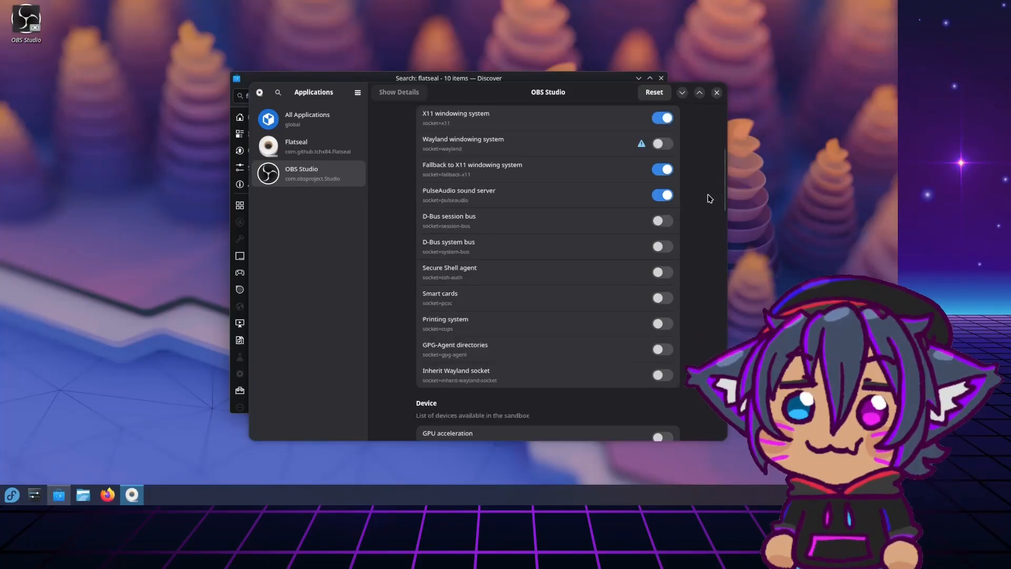
pyautogui.scroll(-5, 710, 198)
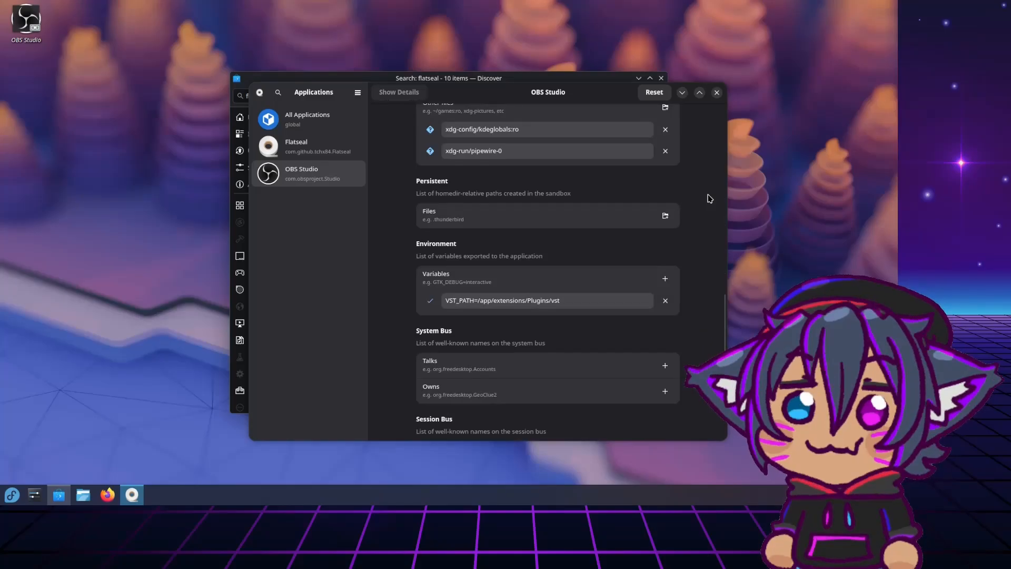
pyautogui.scroll(-1, 710, 198)
pyautogui.click(666, 241)
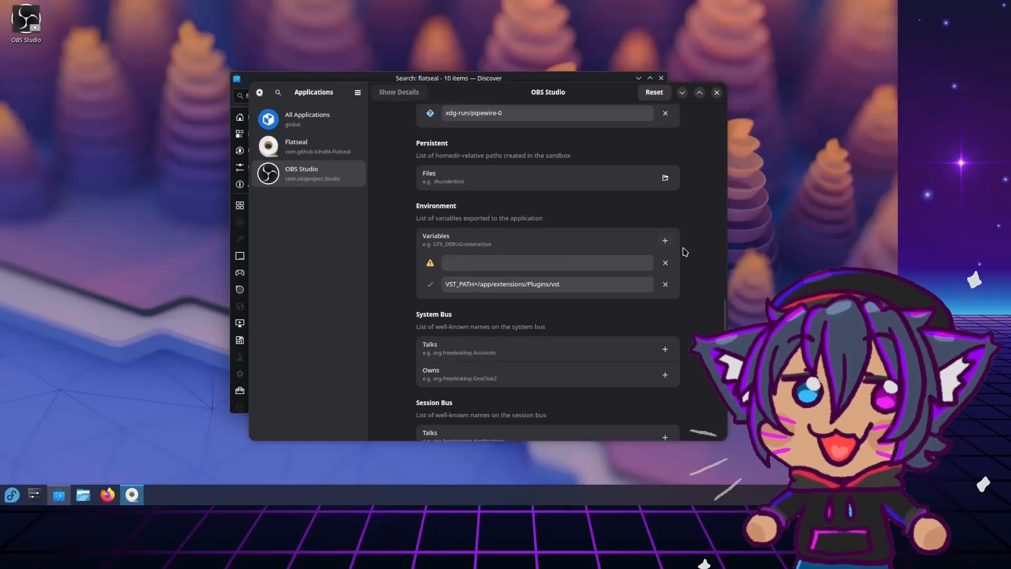
# Step: Switch to Firefox, search the web for linux guide to vtubing and open the KyloNeko/Linux-Guide-to-Vtubing repository on Codeberg
pyautogui.moveTo(114, 495); pyautogui.dragTo(176, 316)
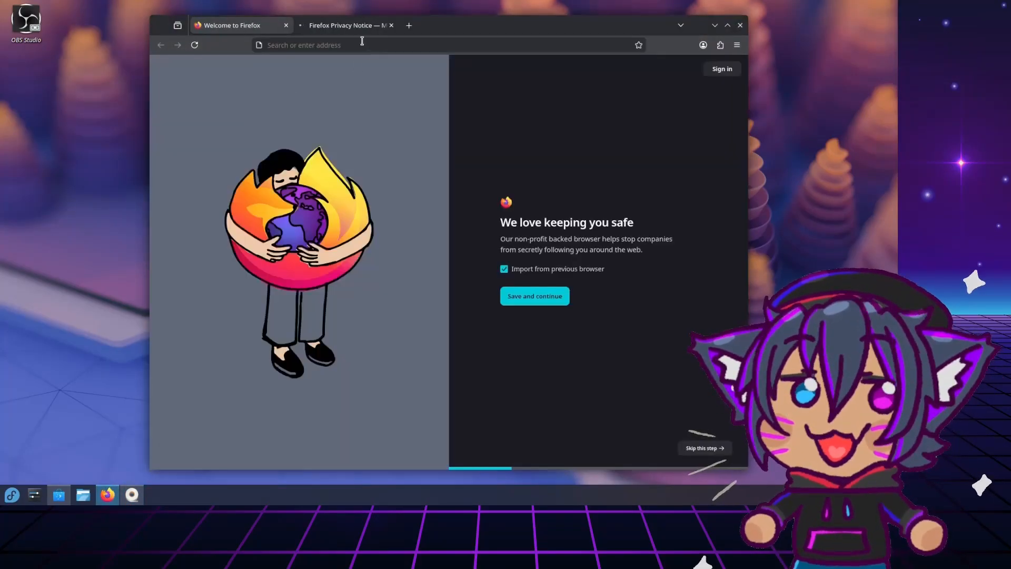
pyautogui.click(362, 41)
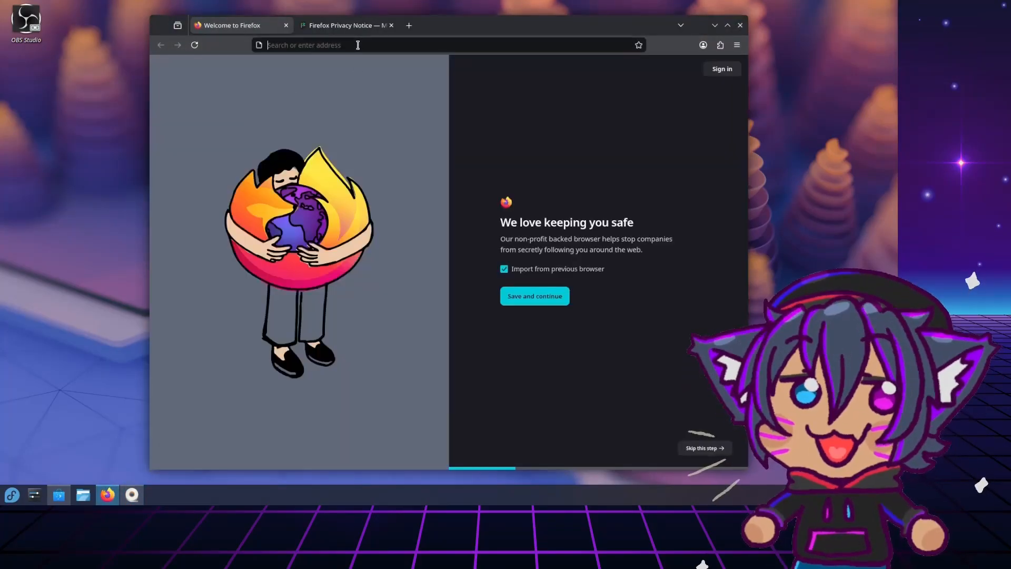
pyautogui.write('linu')
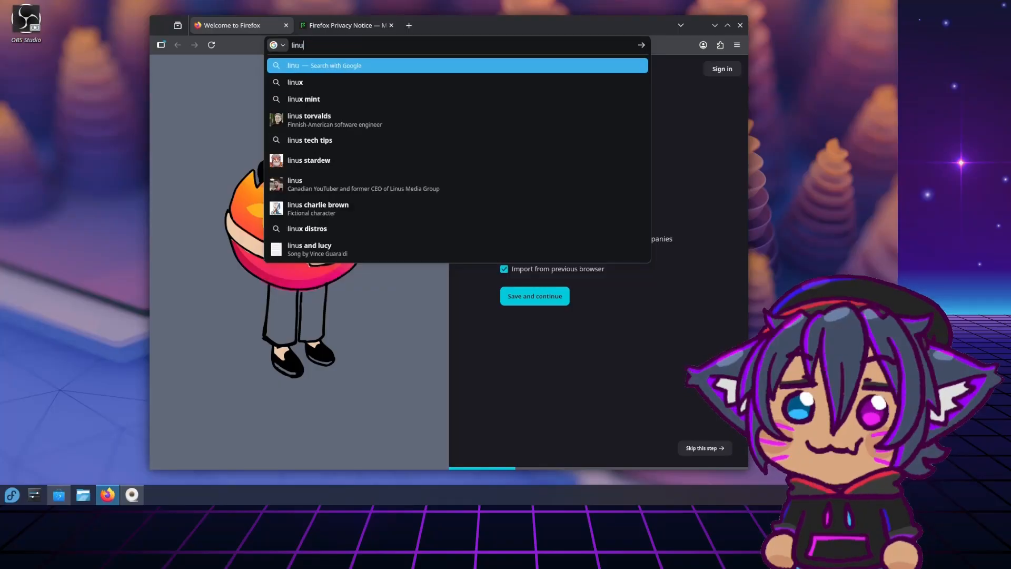
pyautogui.write('x gu')
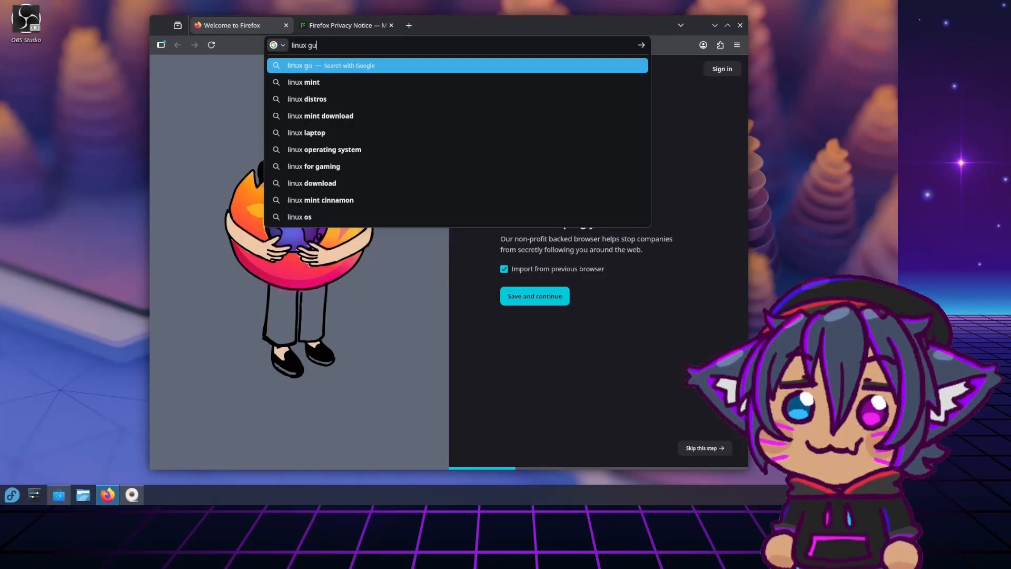
pyautogui.write('ide to vtubing')
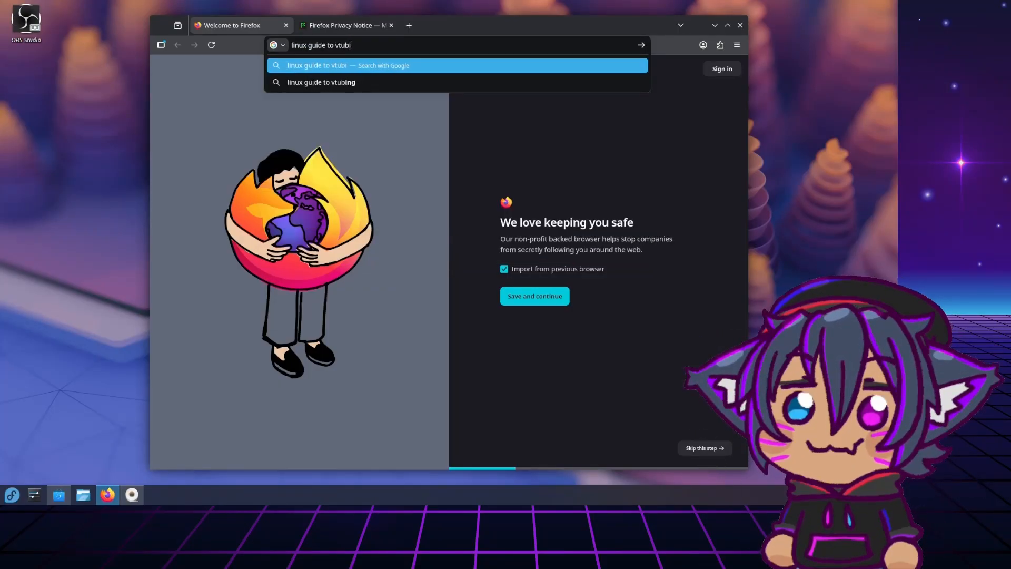
pyautogui.press('Return')
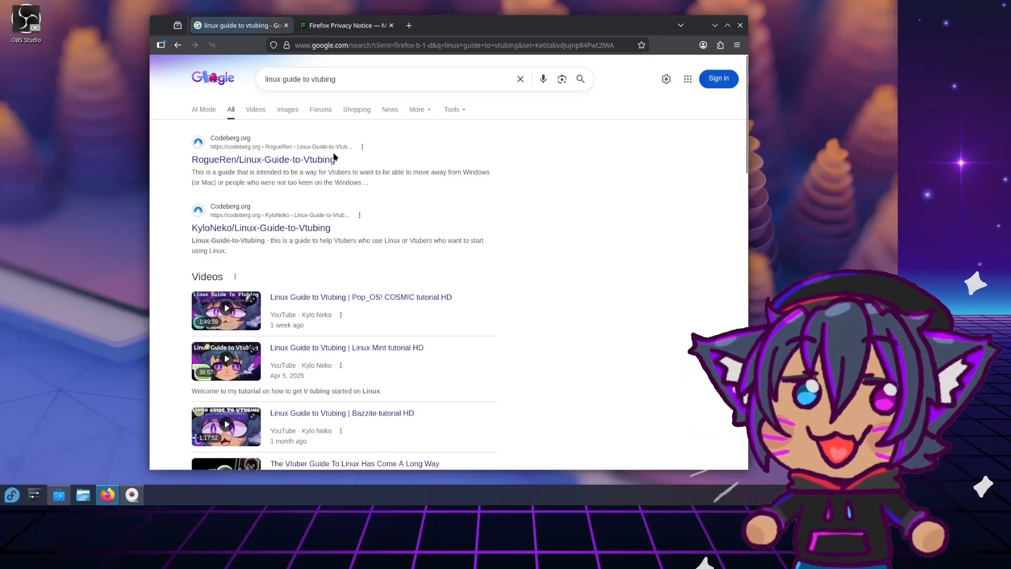
pyautogui.click(248, 227)
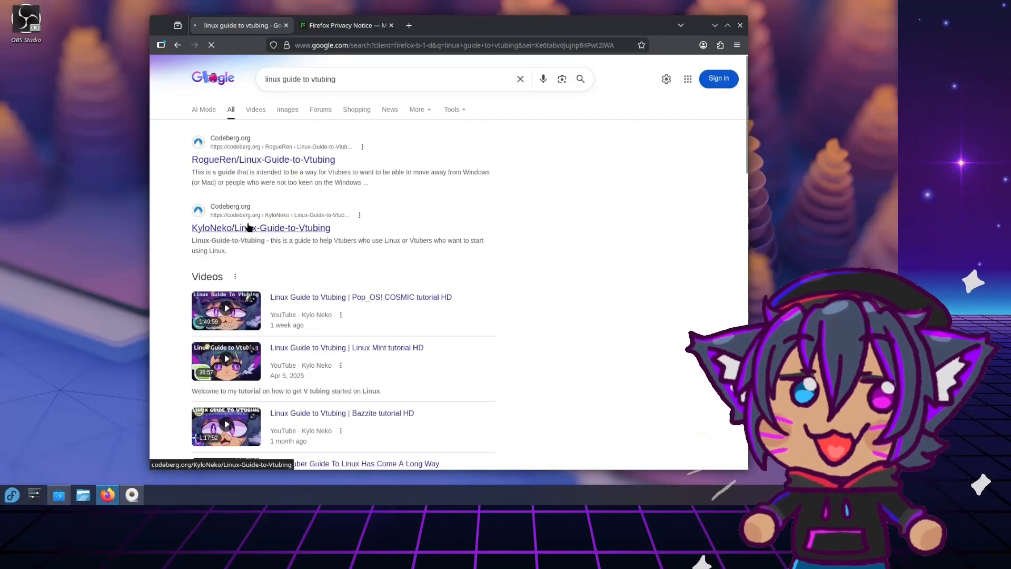
# Step: Find the useful OBS plugins section of the guide and copy the variable LD_LIBRARY_PATH=/app/lib from its note
pyautogui.scroll(-20, 403, 254)
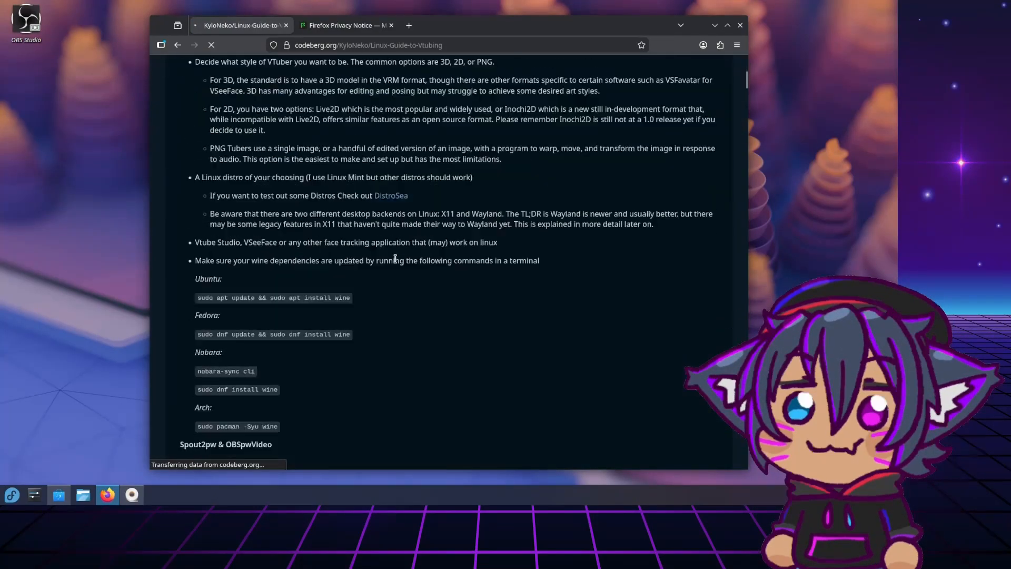
pyautogui.scroll(-20, 393, 262)
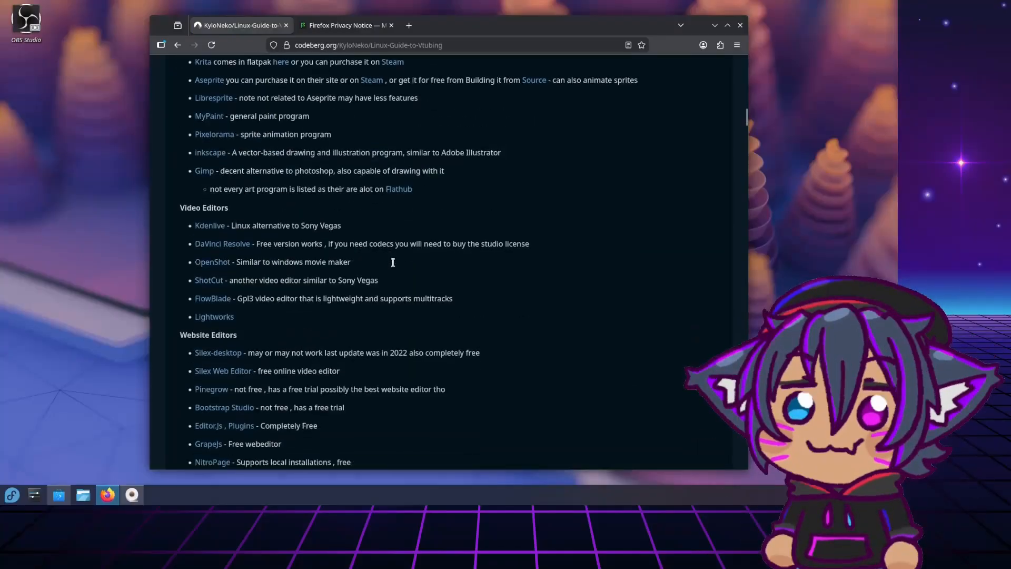
pyautogui.scroll(-20, 393, 267)
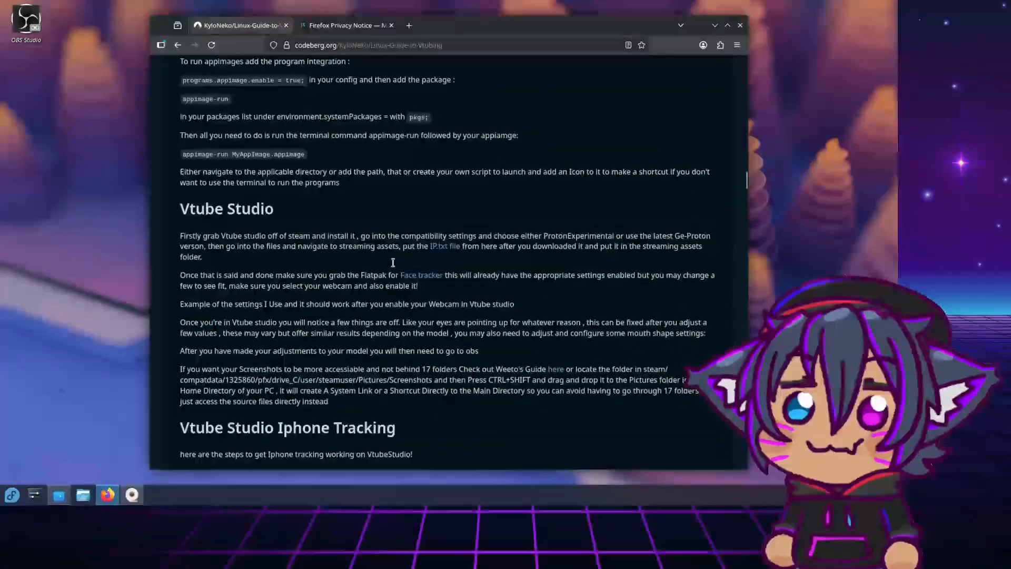
pyautogui.scroll(-12, 394, 266)
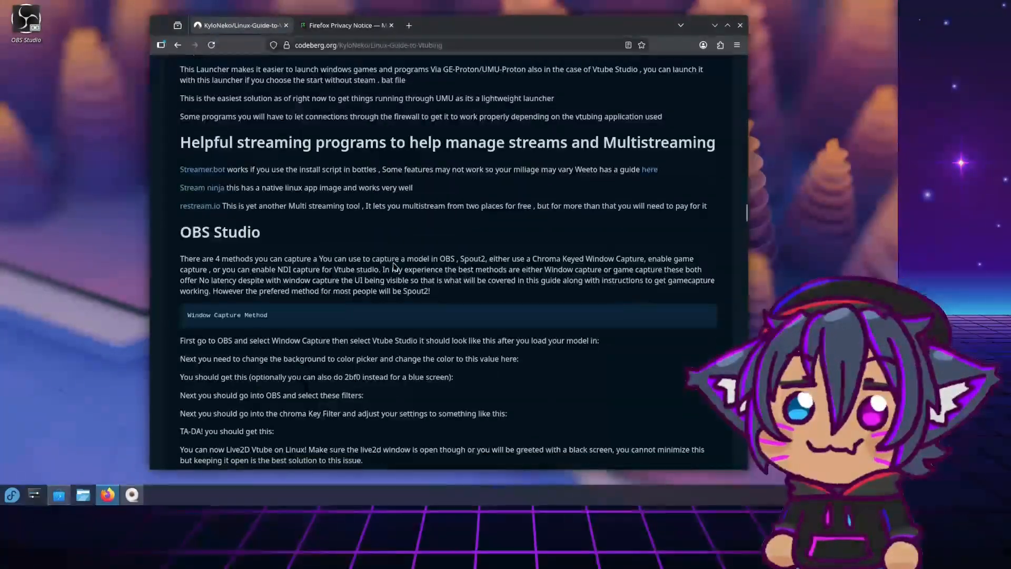
pyautogui.scroll(3, 395, 266)
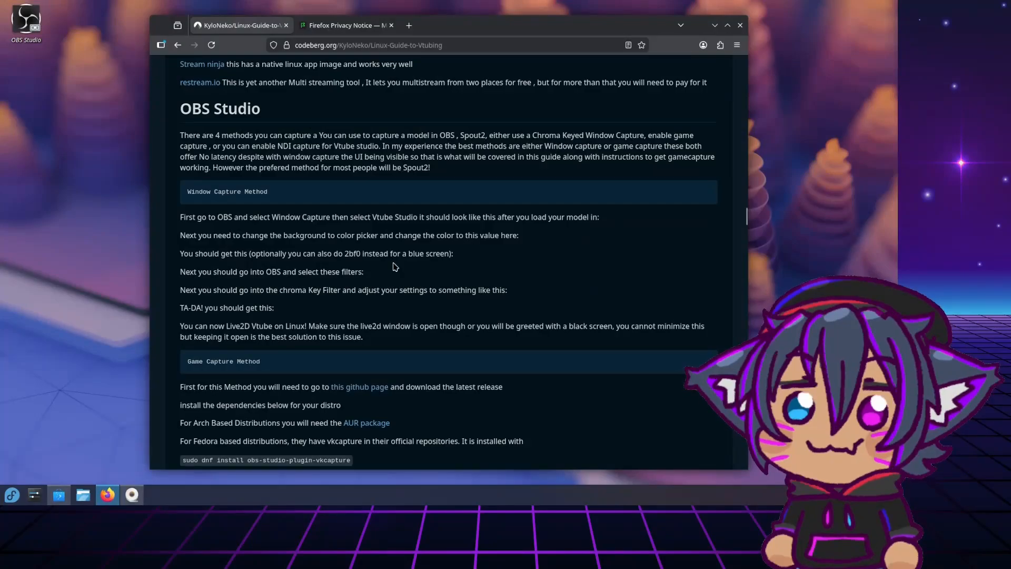
pyautogui.scroll(-20, 395, 266)
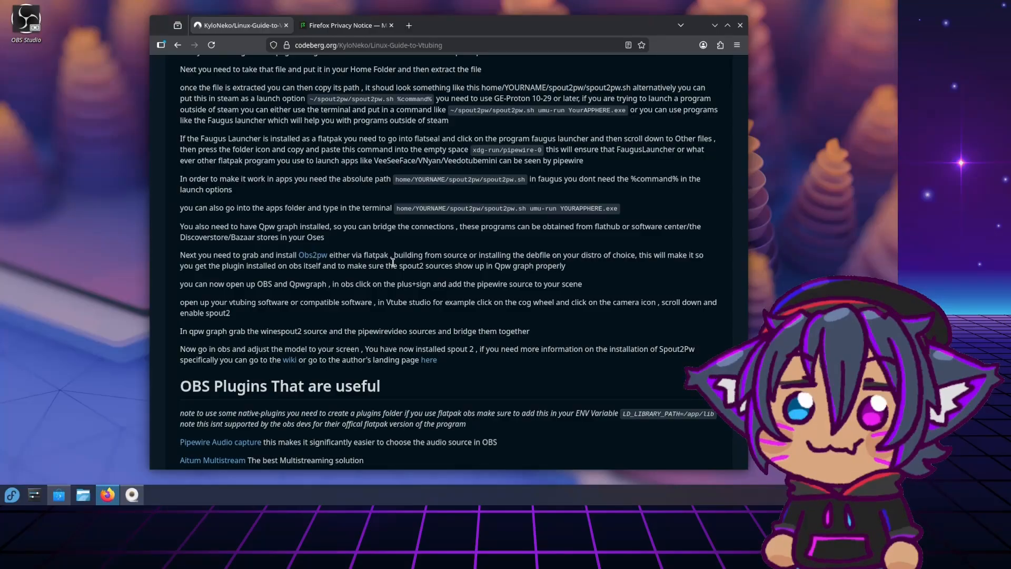
pyautogui.scroll(-6, 393, 262)
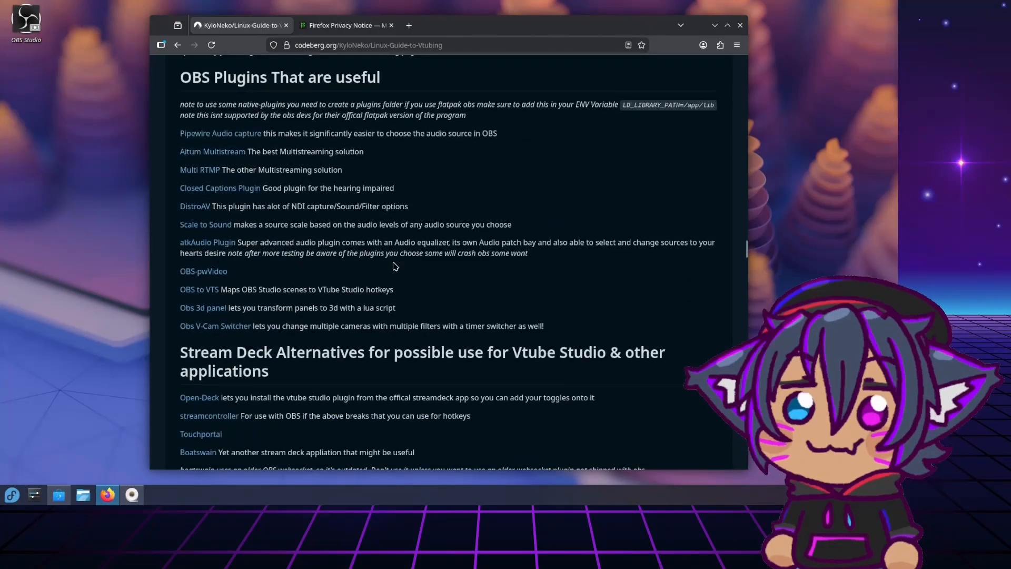
pyautogui.scroll(2, 528, 189)
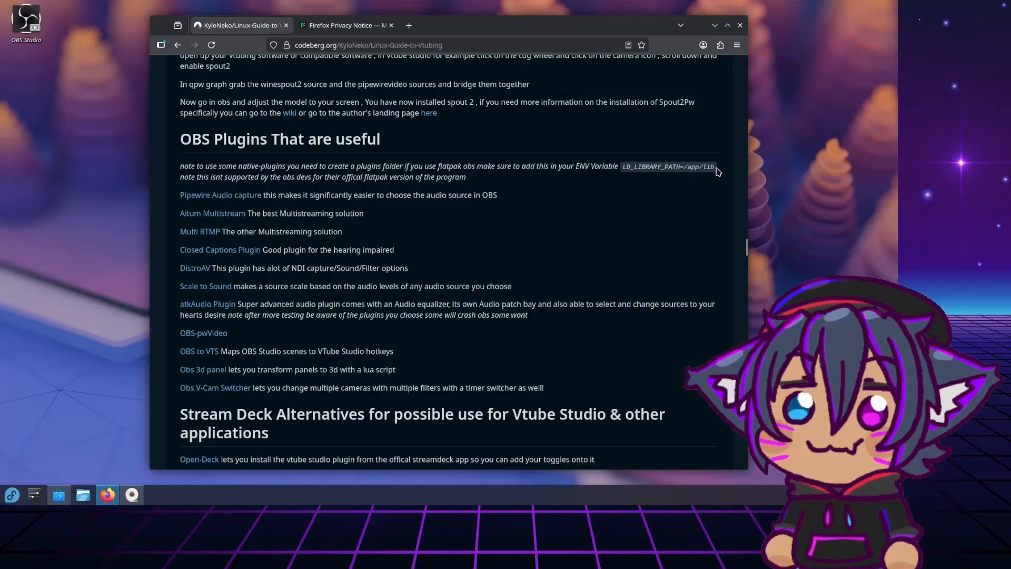
pyautogui.moveTo(717, 170); pyautogui.dragTo(623, 173)
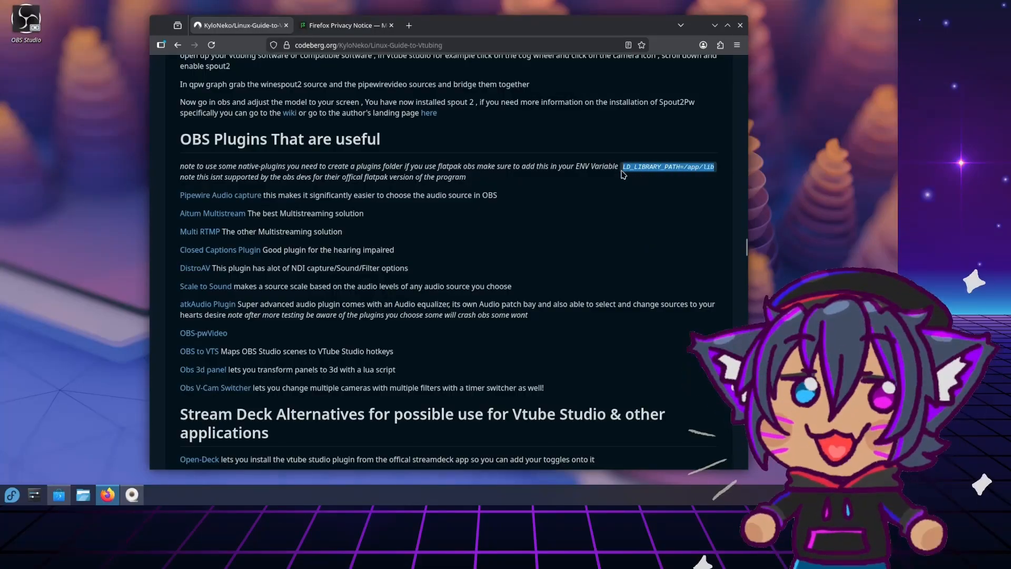
pyautogui.rightClick(623, 174)
pyautogui.click(642, 179)
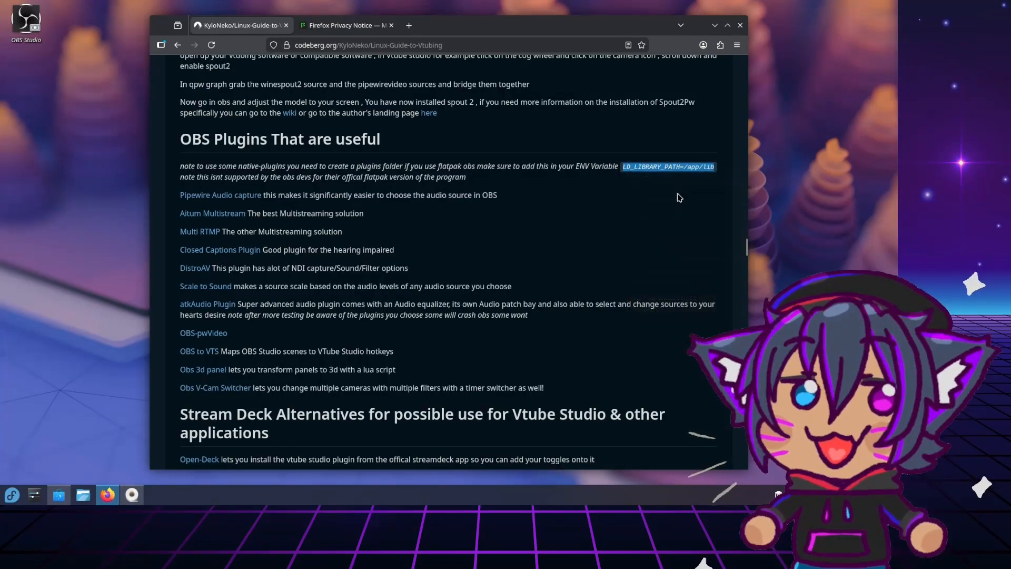
# Step: Switch back to Flatseal, paste LD_LIBRARY_PATH=/app/lib into OBS Studio's blank environment variable, and close Flatseal
pyautogui.click(131, 495)
pyautogui.click(474, 263)
pyautogui.rightClick(476, 266)
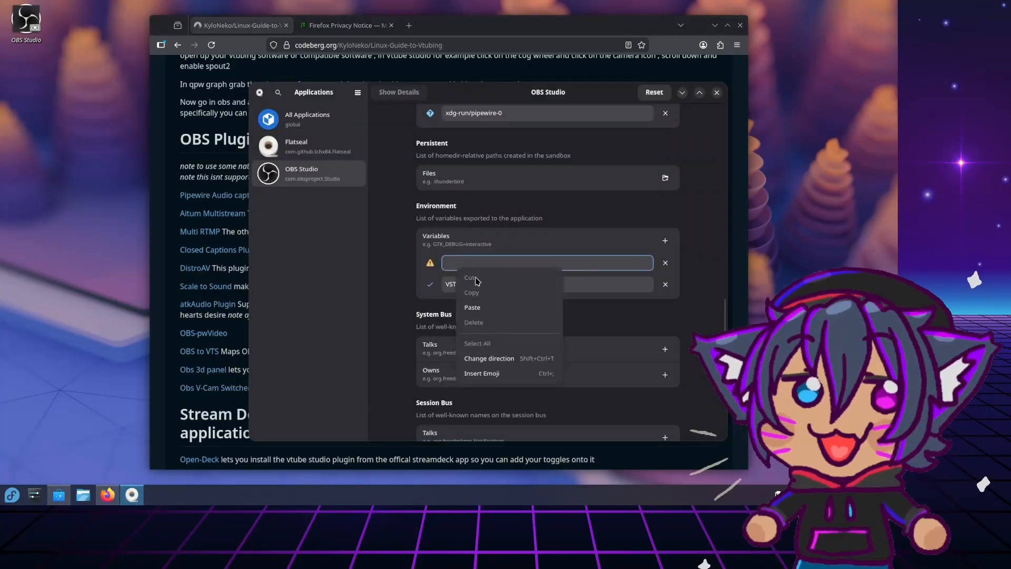
pyautogui.click(473, 307)
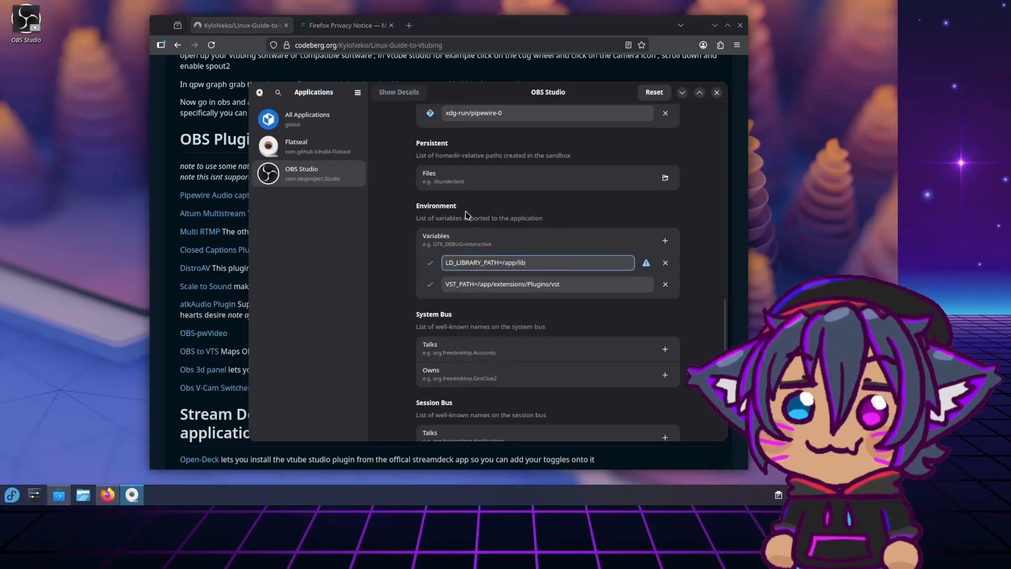
pyautogui.click(718, 94)
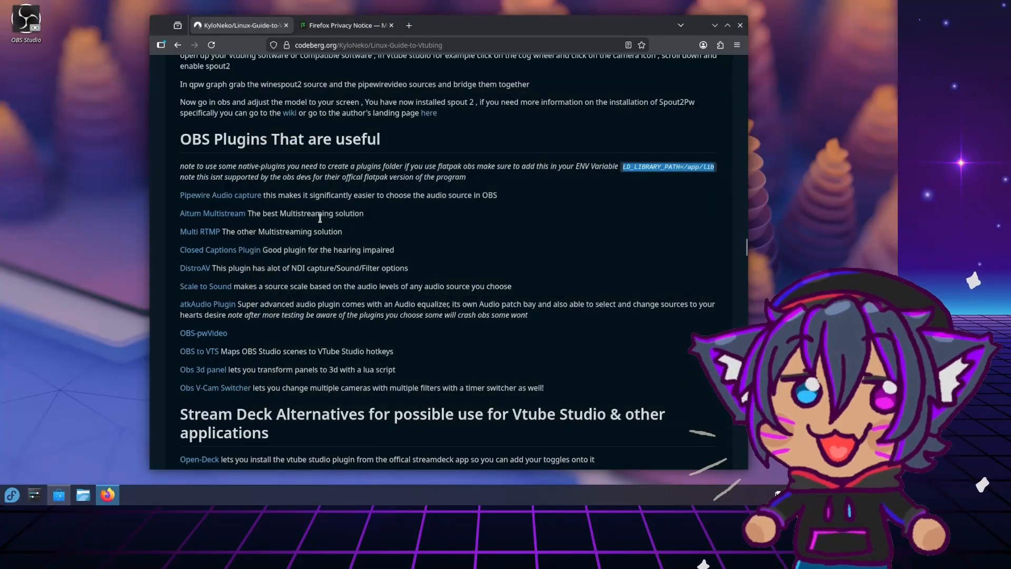
# Step: Launch OBS Studio from the desktop and configure its setup wizard for streaming at the current 1920x1080 resolution and 60 FPS
pyautogui.doubleClick(29, 39)
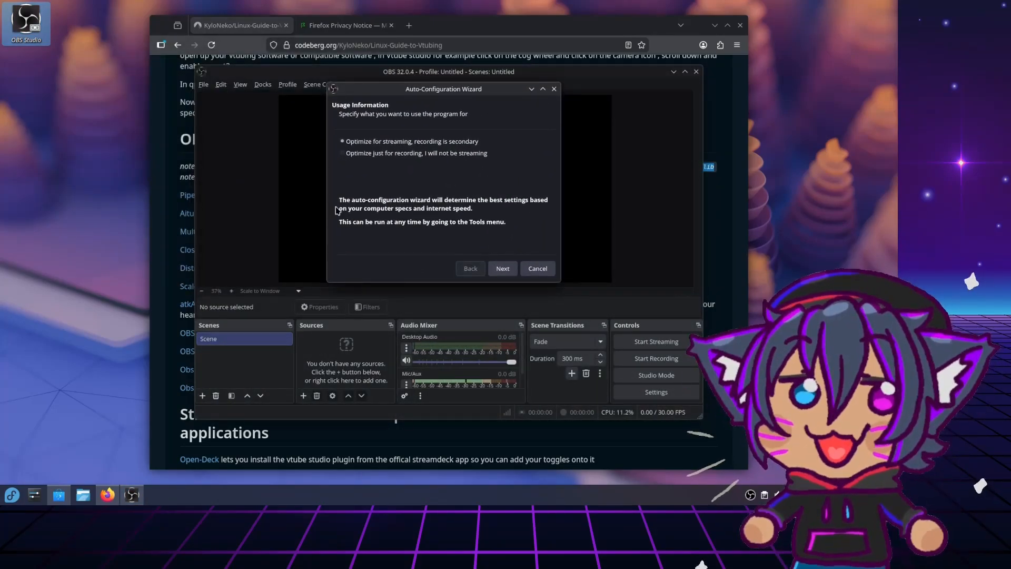
pyautogui.click(504, 267)
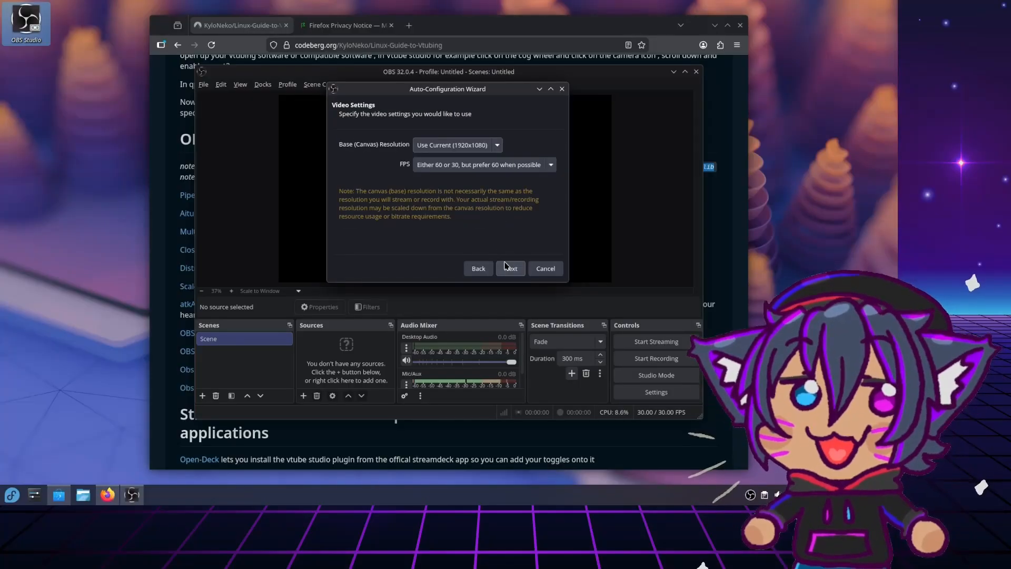
pyautogui.click(470, 165)
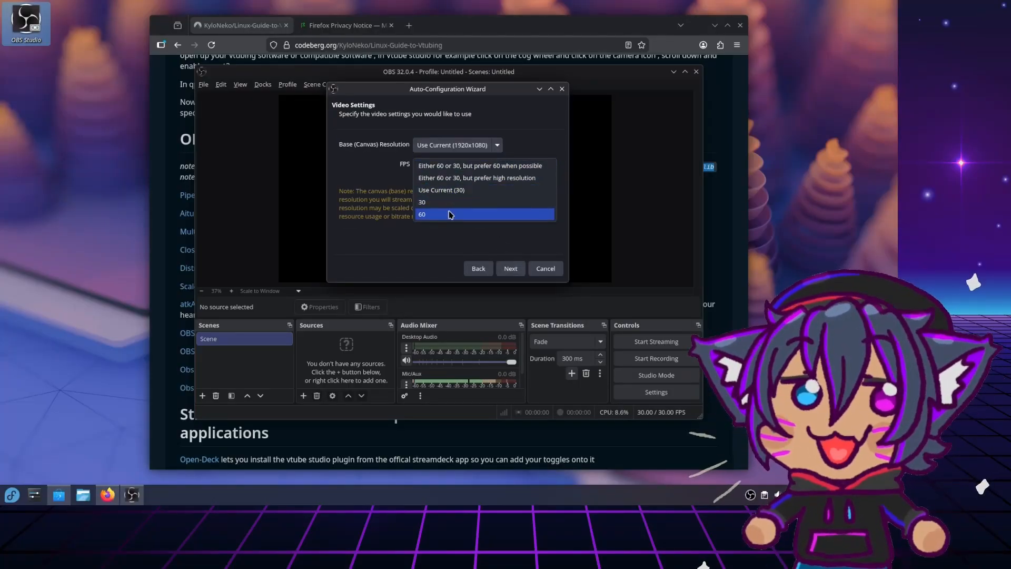
pyautogui.click(450, 214)
pyautogui.click(510, 269)
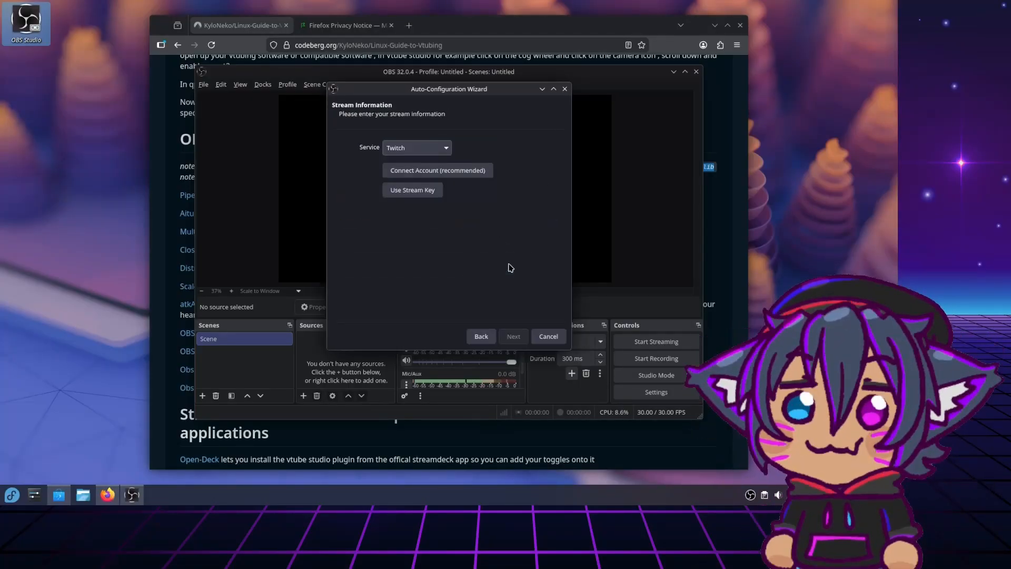
# Step: Connect the Twitch account in the setup wizard, run the bandwidth test and apply the recommended settings
pyautogui.click(452, 171)
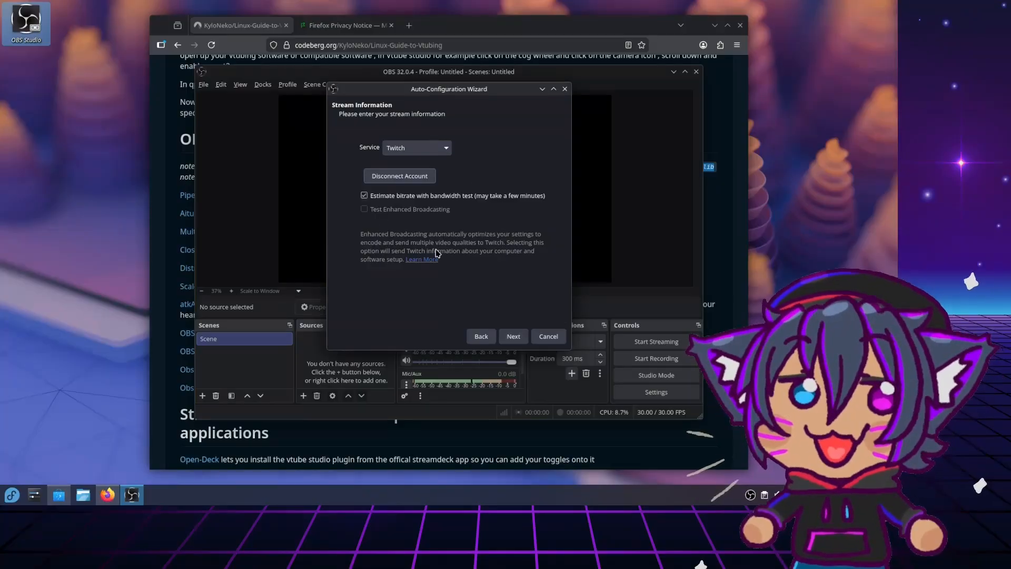
pyautogui.click(514, 336)
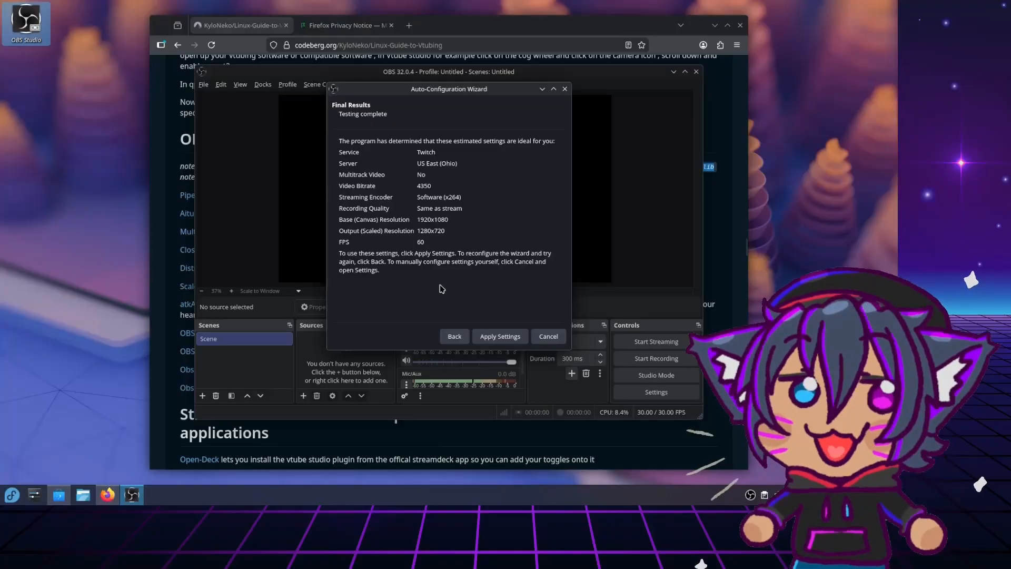
pyautogui.click(487, 337)
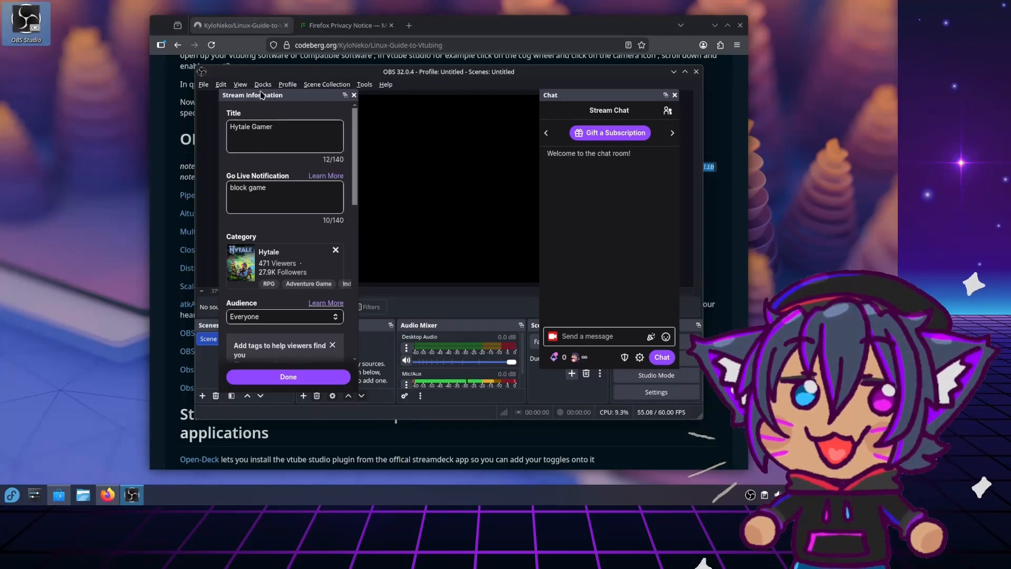
# Step: Maximize the OBS window and dock the Stream Information panel to the left of the preview
pyautogui.click(685, 72)
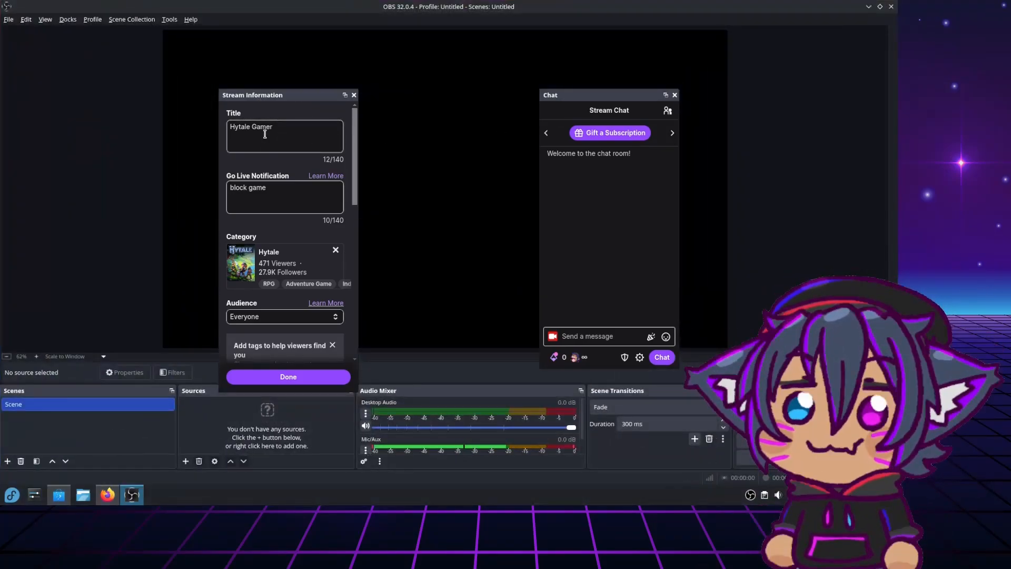
pyautogui.moveTo(276, 96); pyautogui.dragTo(32, 105)
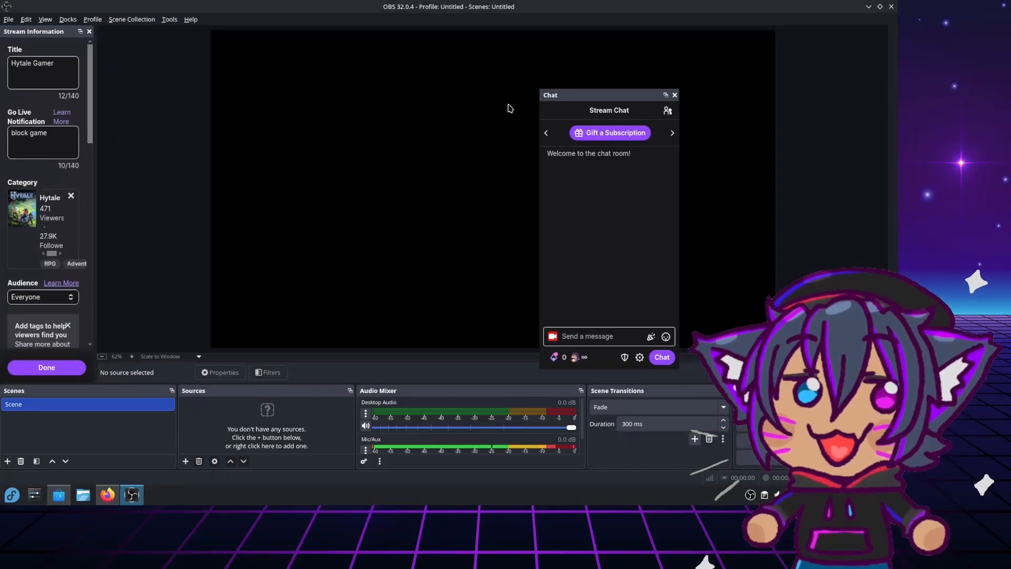
# Step: Dock the Chat panel as a tab with Stream Information, widen that dock, and restore the OBS window to a smaller size
pyautogui.moveTo(551, 95); pyautogui.dragTo(5, 150)
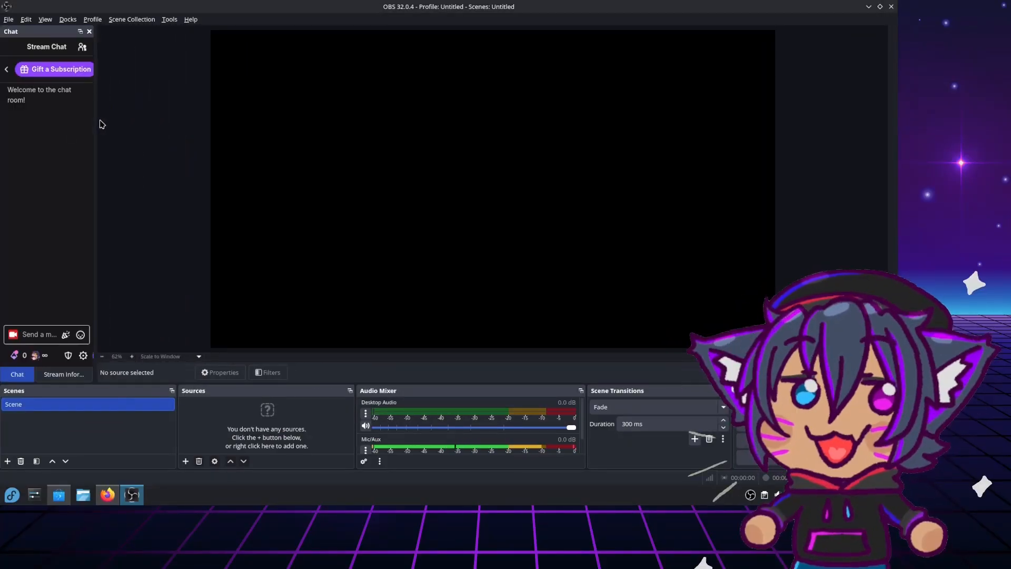
pyautogui.moveTo(95, 121); pyautogui.dragTo(254, 119)
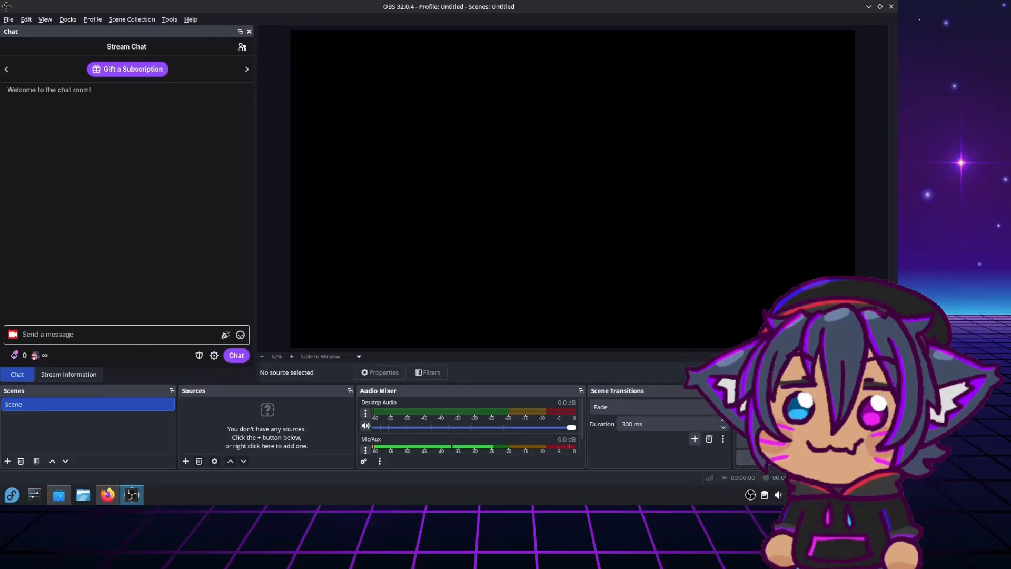
pyautogui.moveTo(770, 7); pyautogui.dragTo(455, 36)
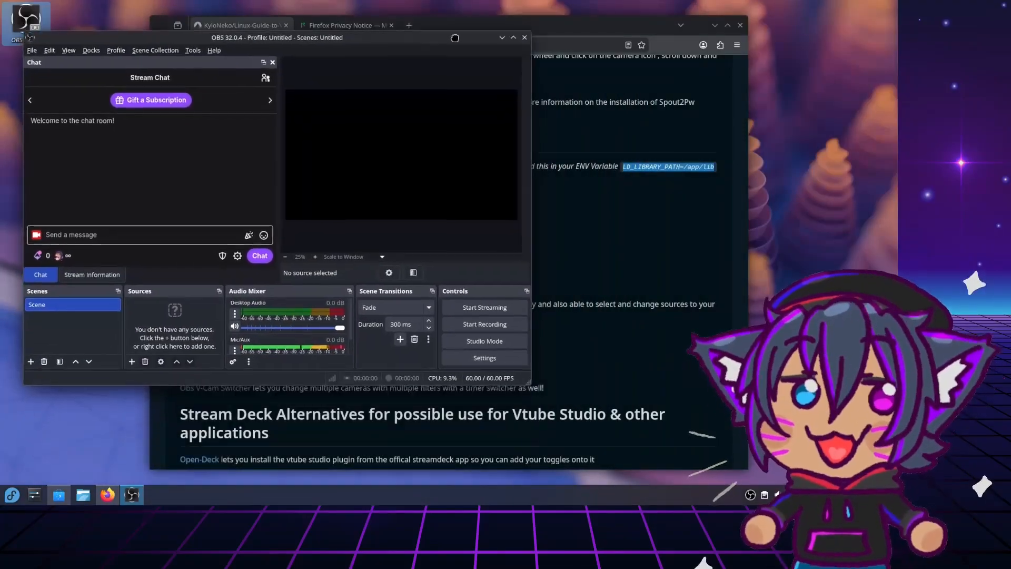
# Step: Open the OBS settings, enlarge their window, and enable Enhanced Broadcasting for the Twitch stream, applying the change
pyautogui.click(485, 357)
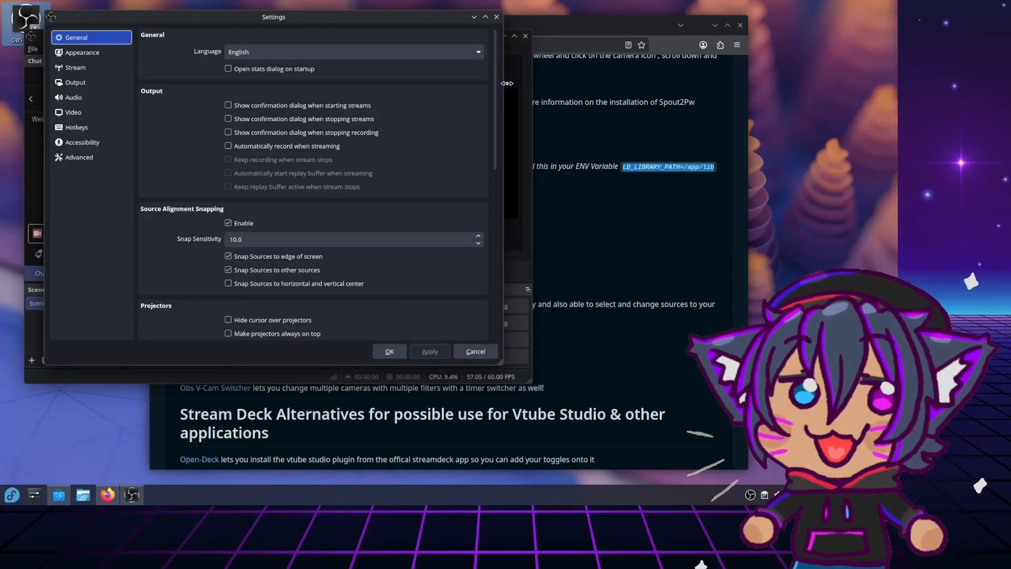
pyautogui.moveTo(506, 83); pyautogui.dragTo(782, 91)
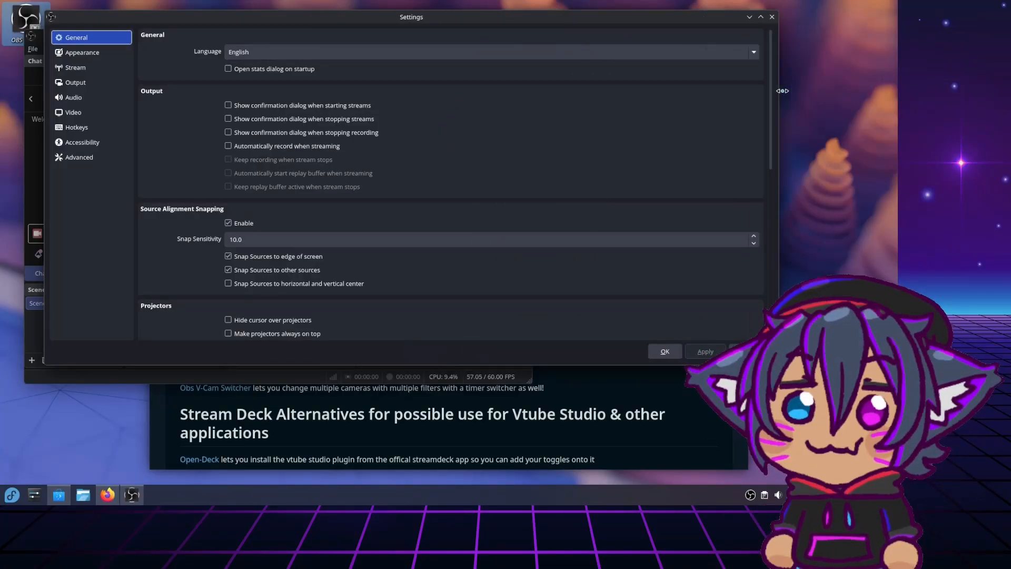
pyautogui.moveTo(533, 366); pyautogui.dragTo(545, 467)
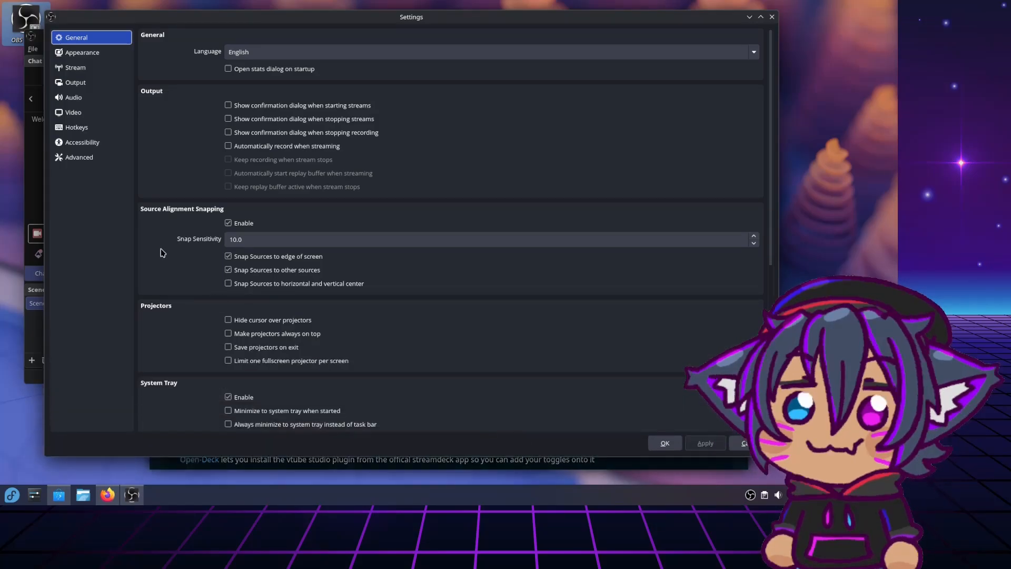
pyautogui.click(82, 68)
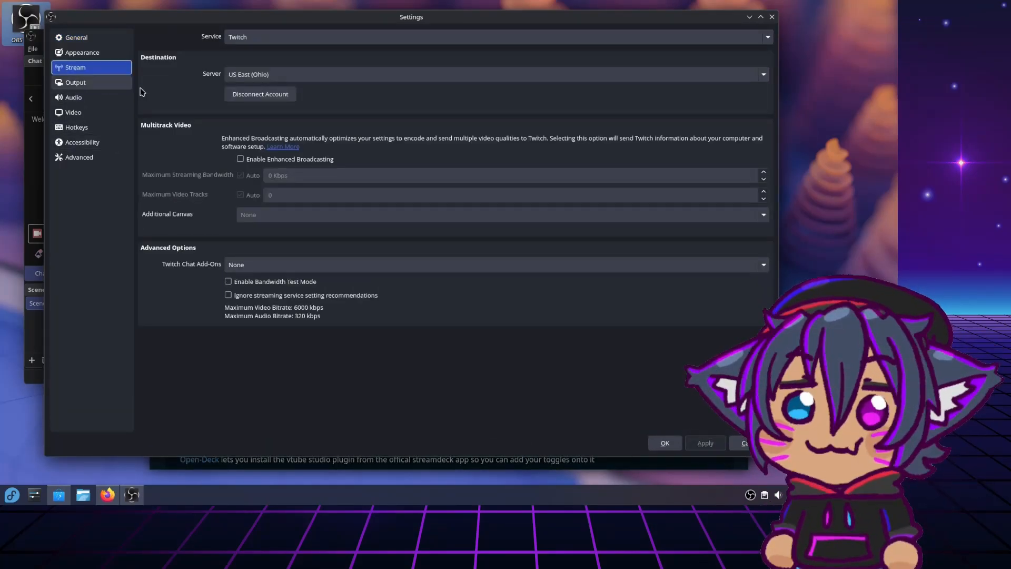
pyautogui.click(241, 160)
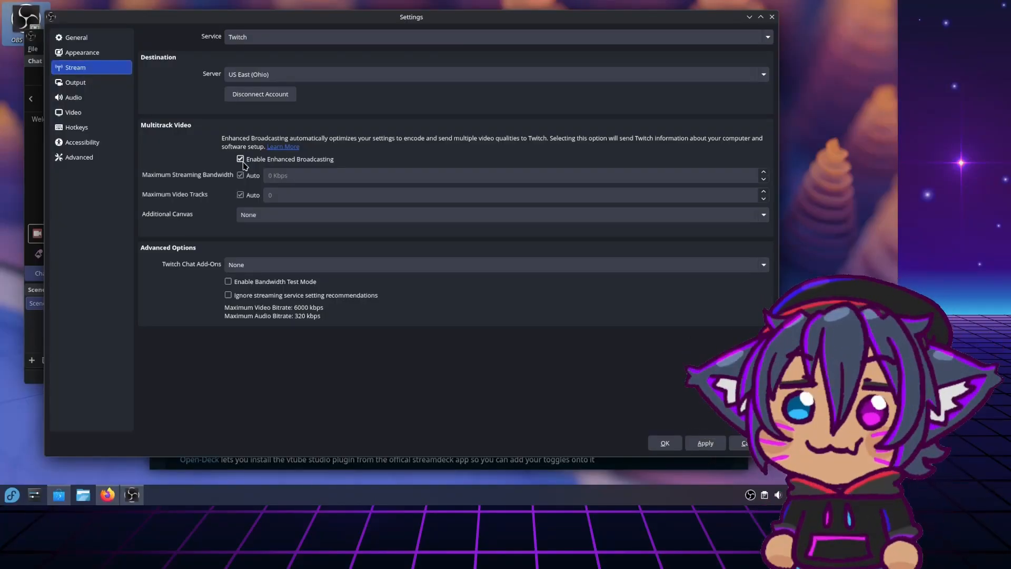
pyautogui.click(706, 443)
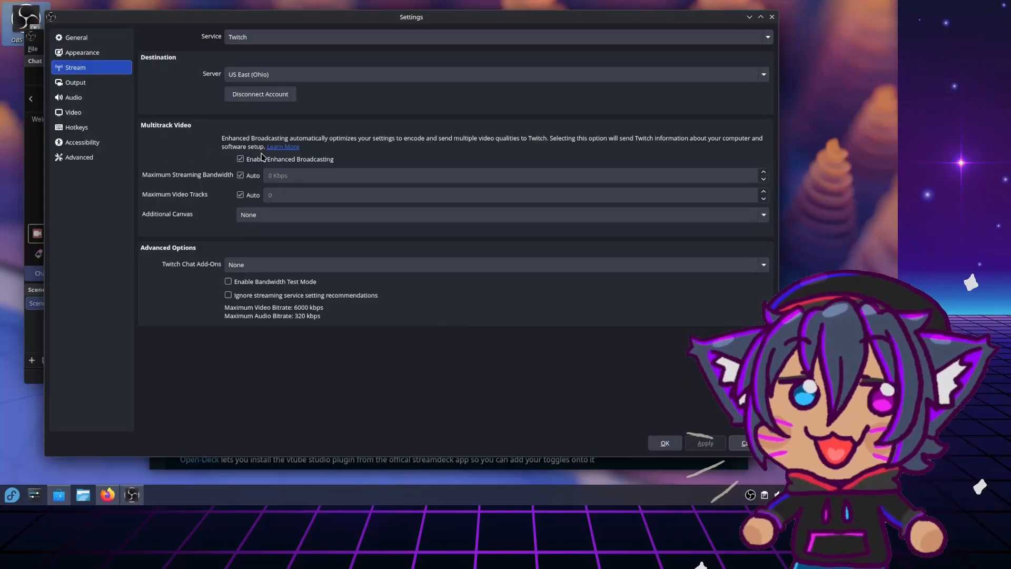
# Step: Set the Twitch chat add-ons to BetterTTV and FrankerFaceZ and apply the change
pyautogui.click(280, 263)
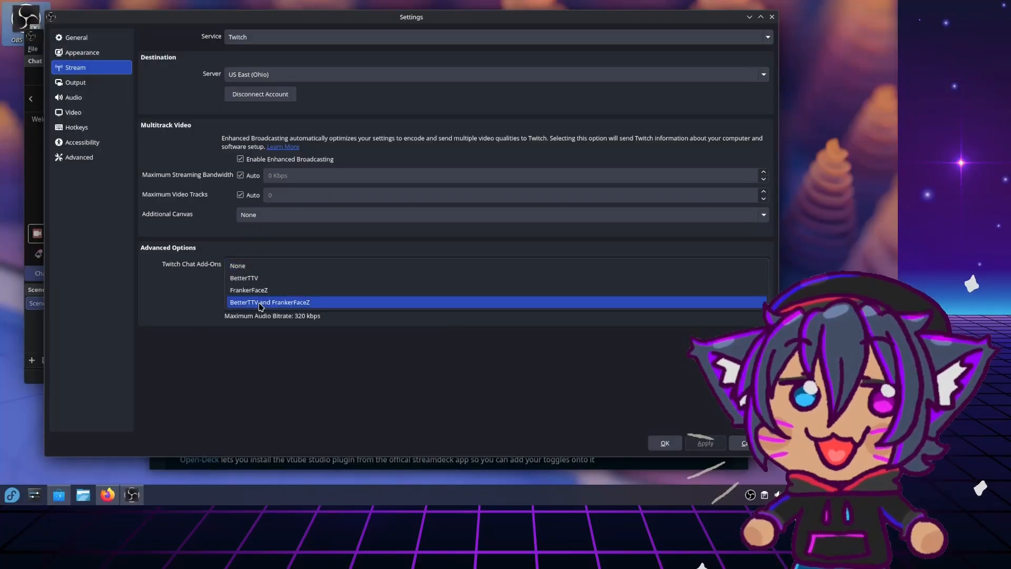
pyautogui.click(284, 302)
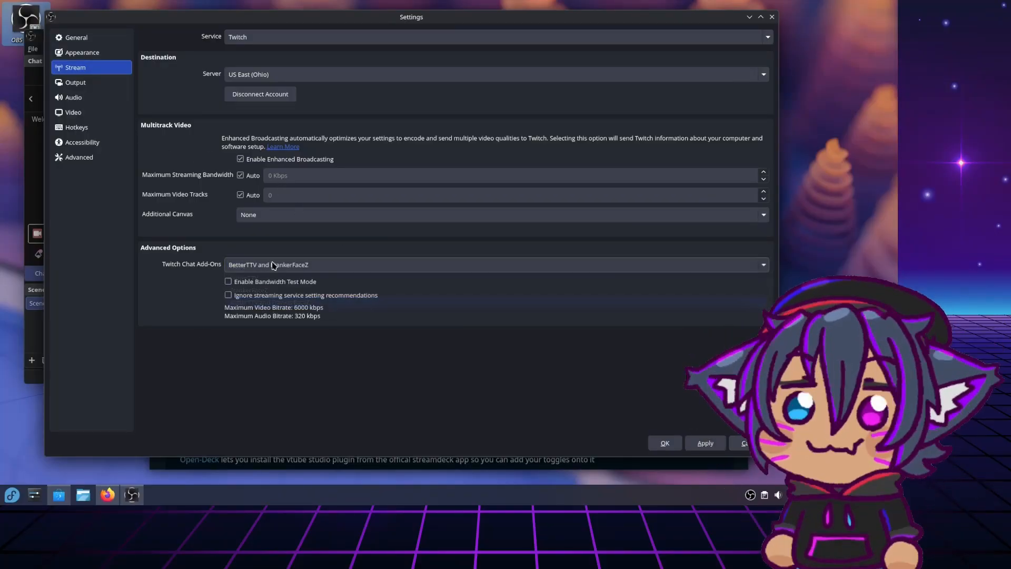
pyautogui.click(705, 444)
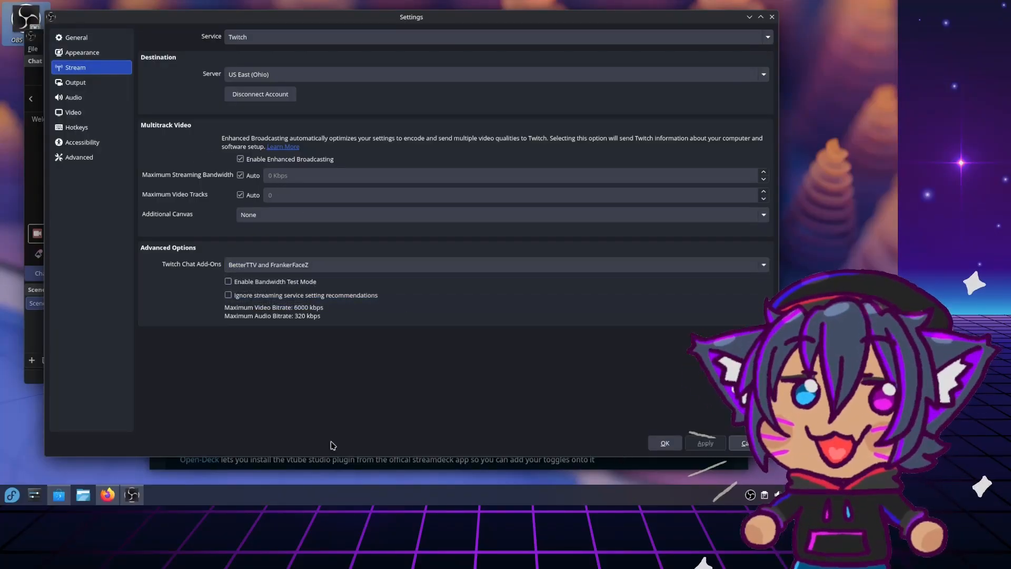
# Step: Check the output mode setting, disable and apply Enhanced Broadcasting in the stream settings, and return to the output settings
pyautogui.click(75, 82)
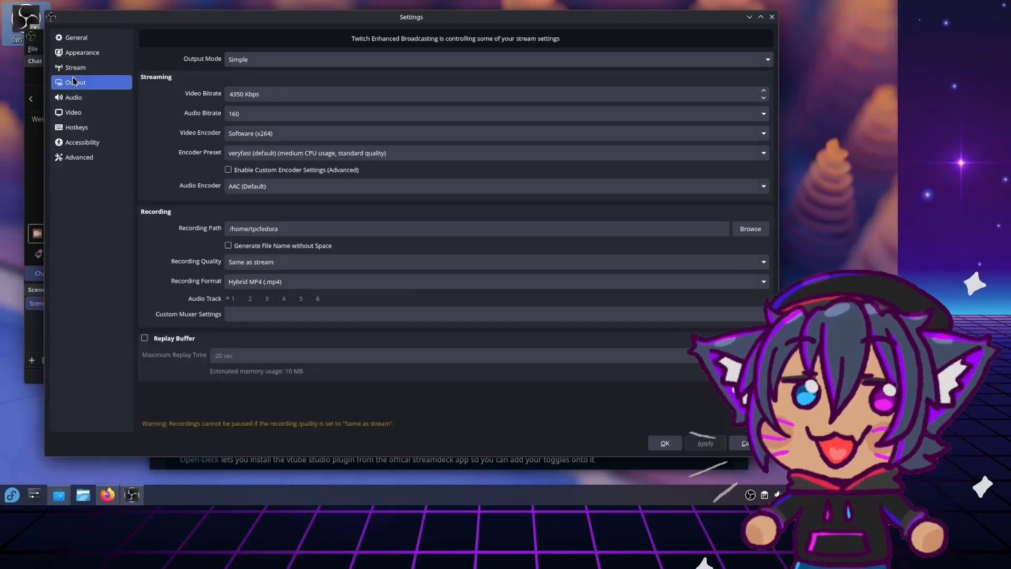
pyautogui.click(260, 61)
pyautogui.click(261, 62)
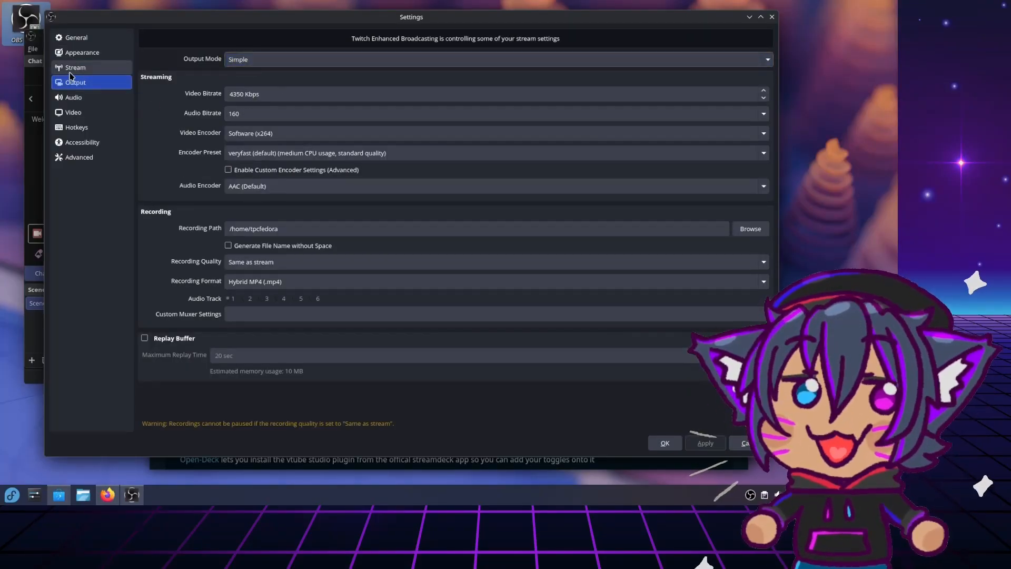
pyautogui.click(75, 68)
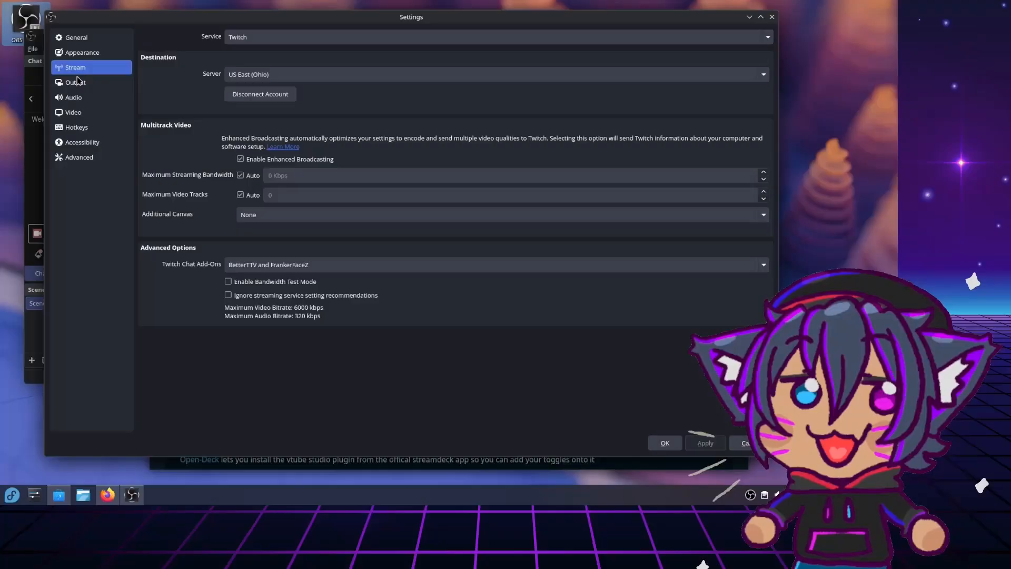
pyautogui.click(241, 159)
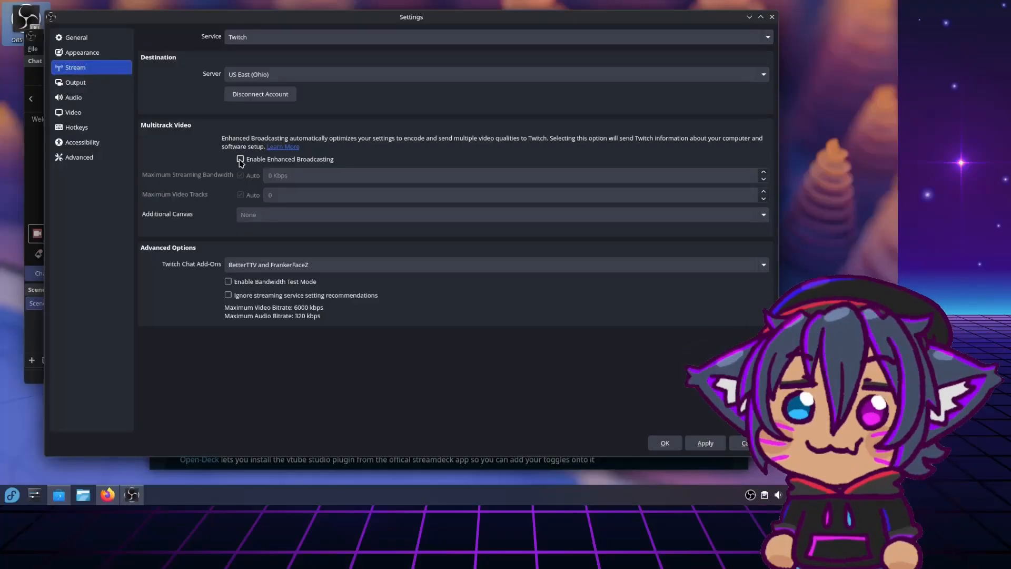
pyautogui.click(708, 444)
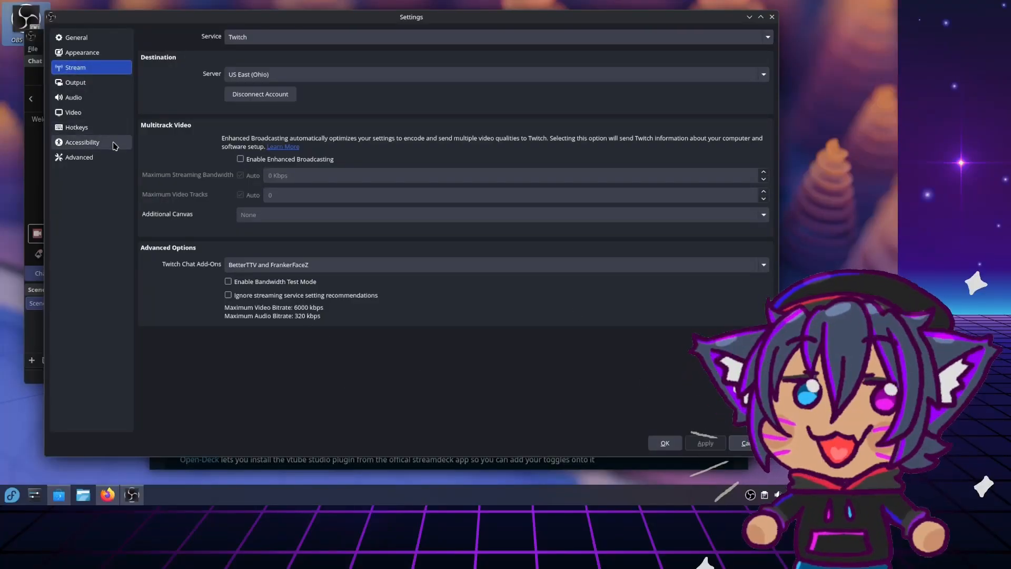
pyautogui.click(83, 54)
pyautogui.click(78, 83)
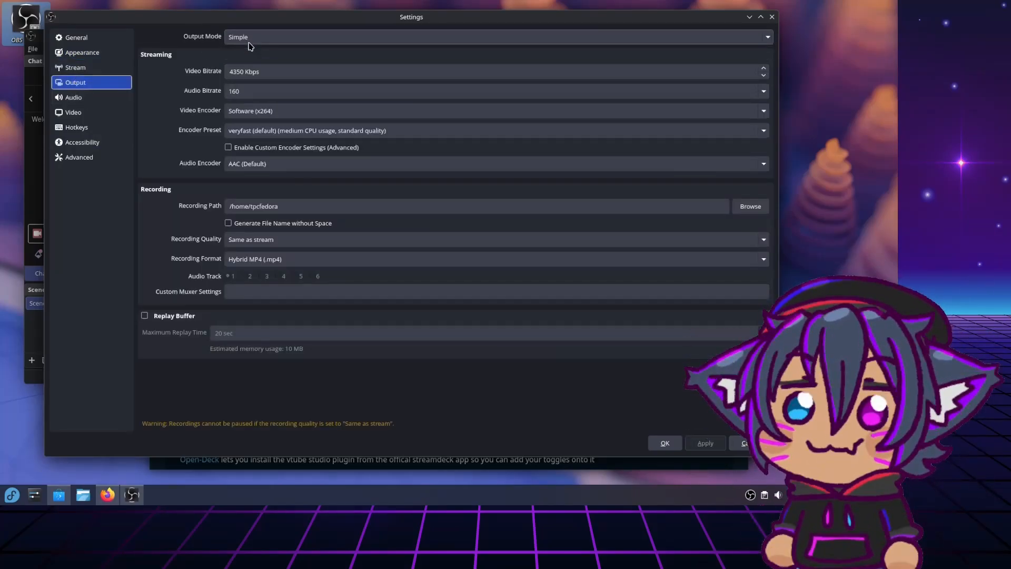
# Step: Try the option to dynamically change bitrate to manage congestion in the advanced network settings
pyautogui.click(79, 157)
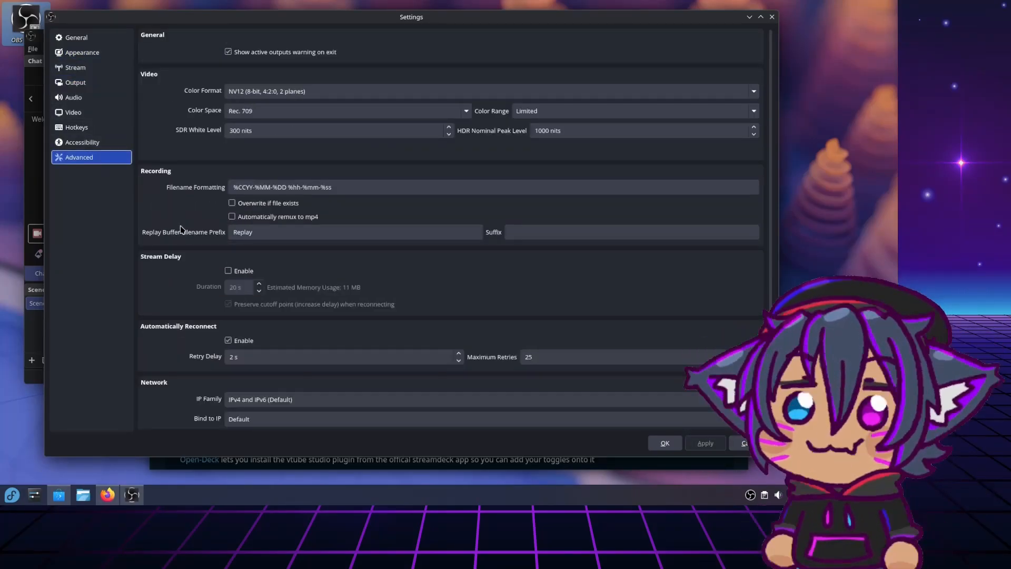
pyautogui.scroll(-4, 193, 256)
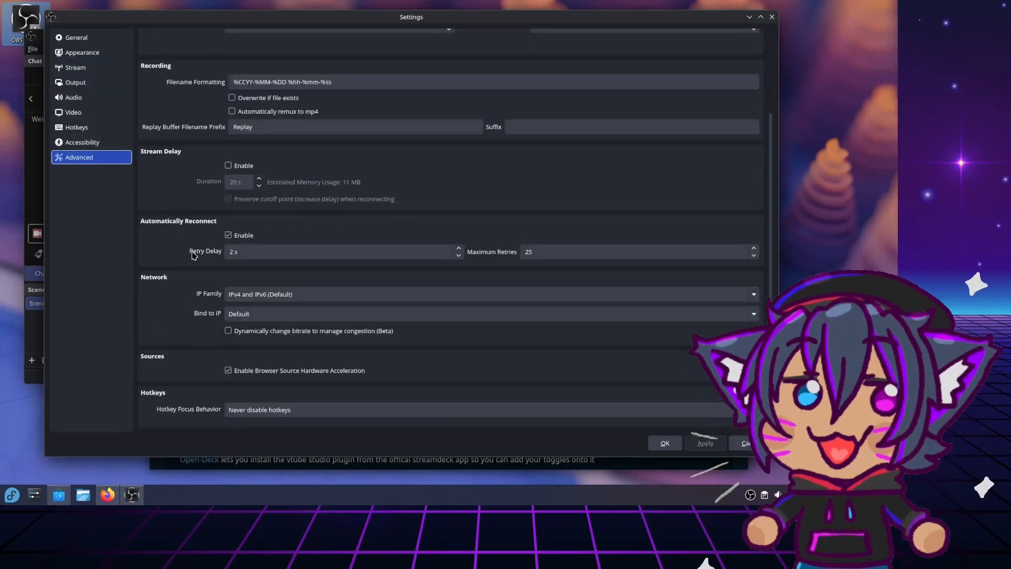
pyautogui.click(228, 331)
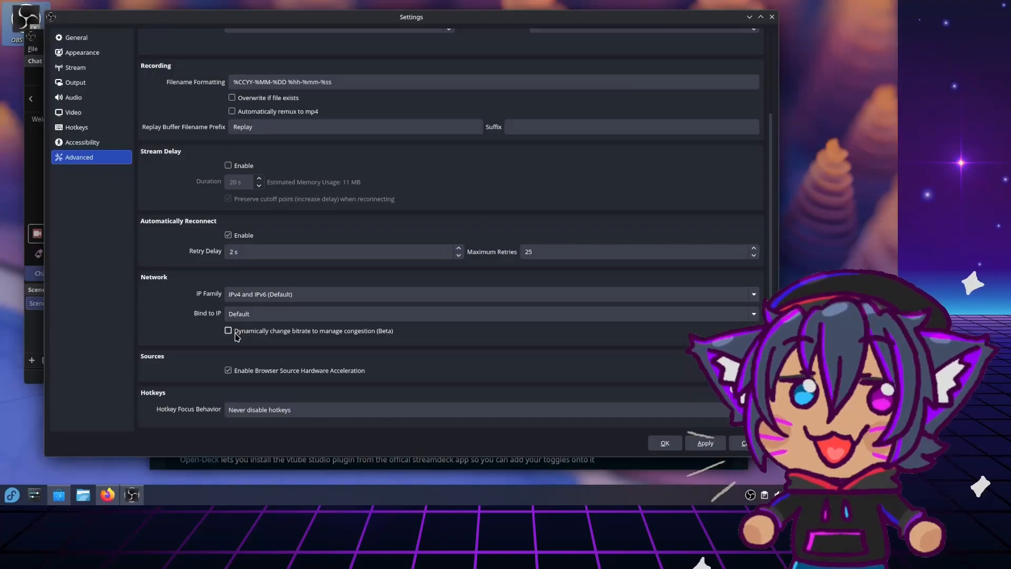
# Step: Re-enable Enhanced Broadcasting in the stream settings and apply the change
pyautogui.click(83, 69)
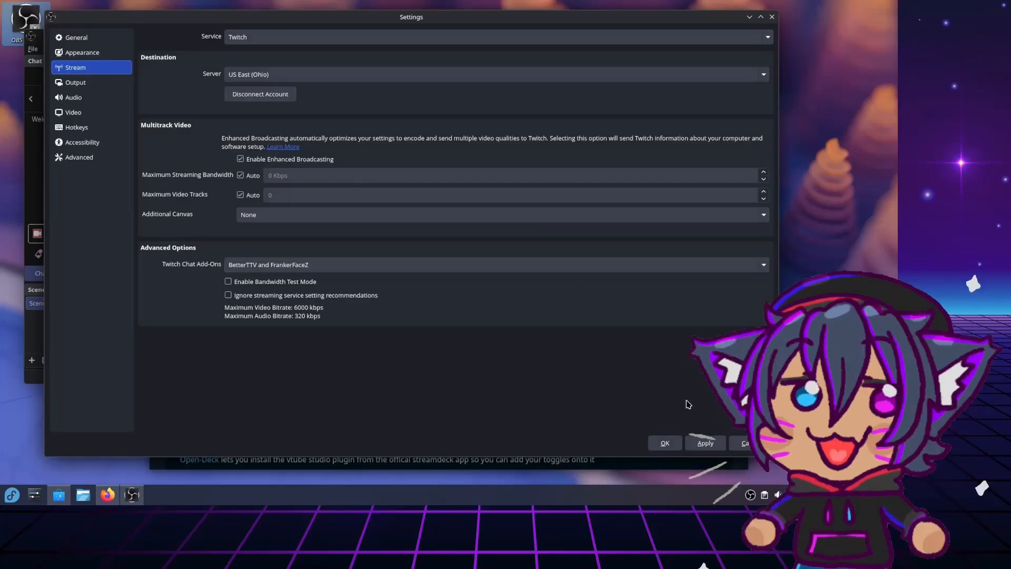
pyautogui.click(703, 442)
# Step: Switch the output mode to Advanced and look through the video encoders available for streaming
pyautogui.click(75, 82)
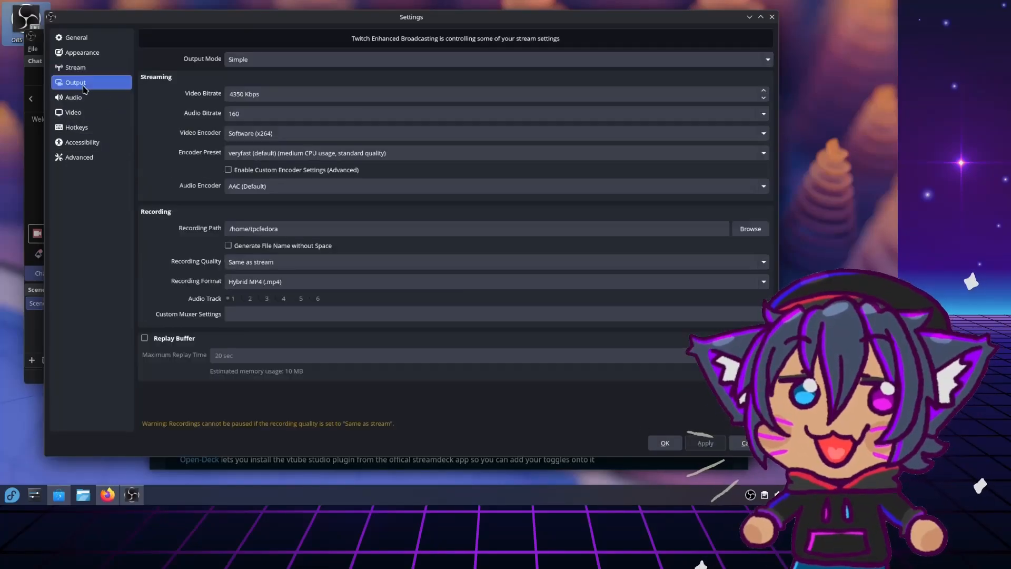
pyautogui.click(239, 65)
pyautogui.click(240, 73)
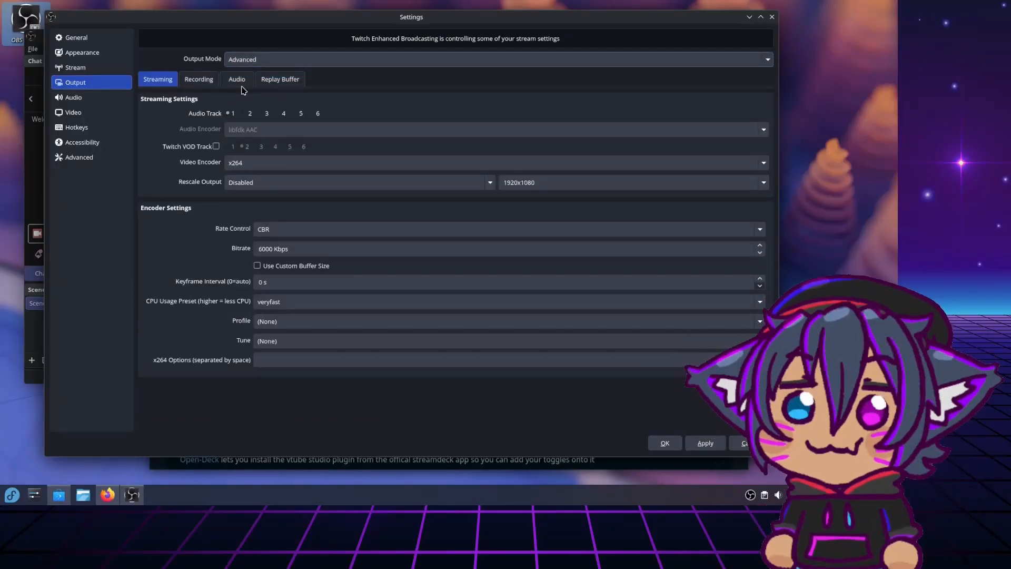
pyautogui.click(248, 166)
pyautogui.click(273, 167)
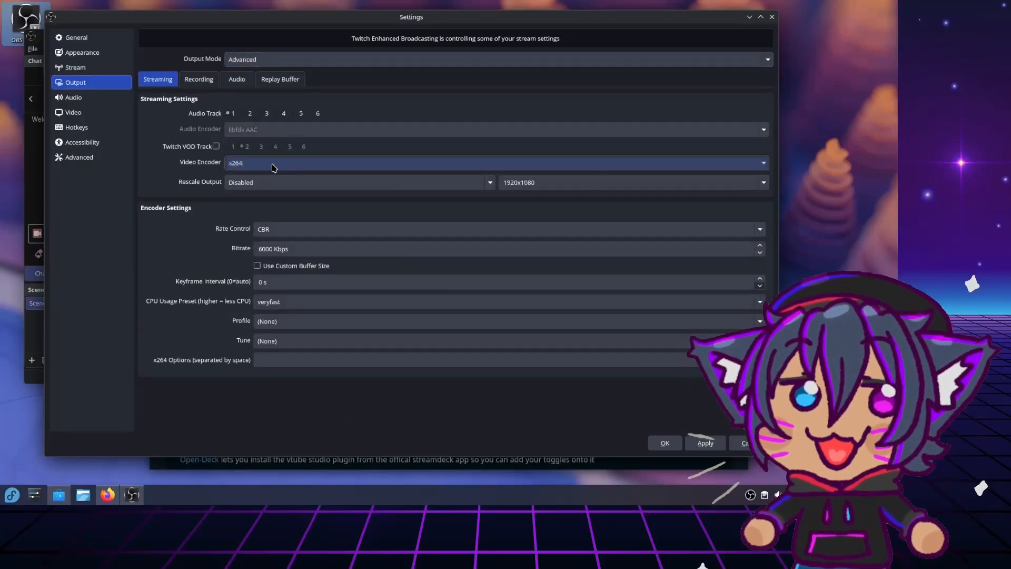
pyautogui.click(274, 166)
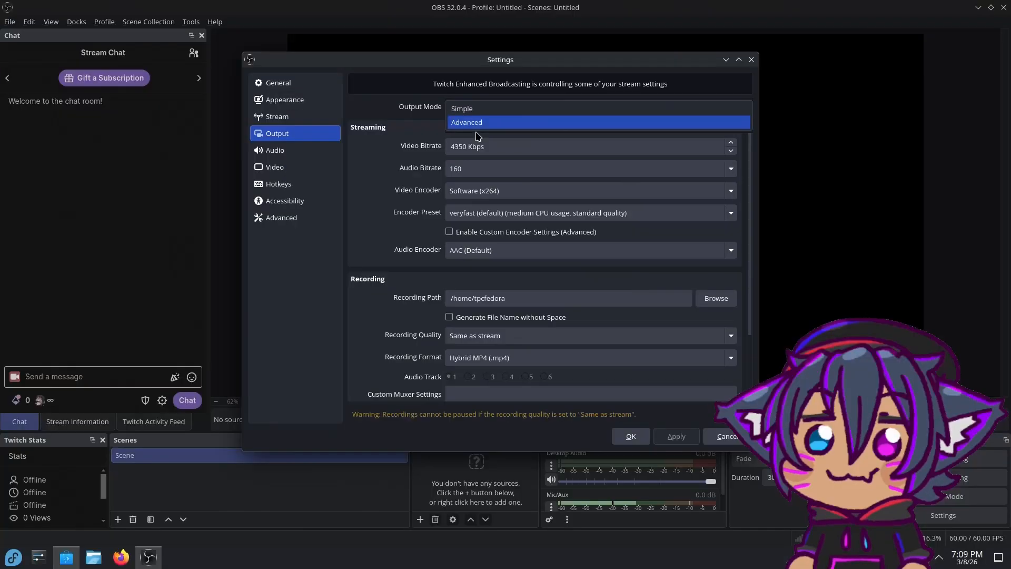
# Step: Set the output mode to Advanced and choose NVIDIA NVENC H.264 as the streaming video encoder
pyautogui.click(476, 124)
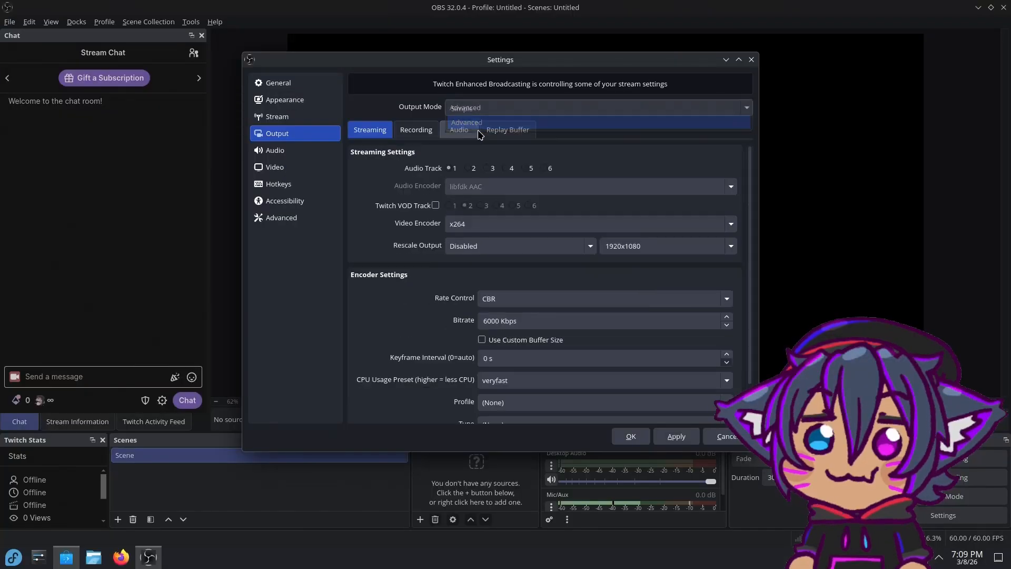
pyautogui.click(485, 221)
pyautogui.click(485, 212)
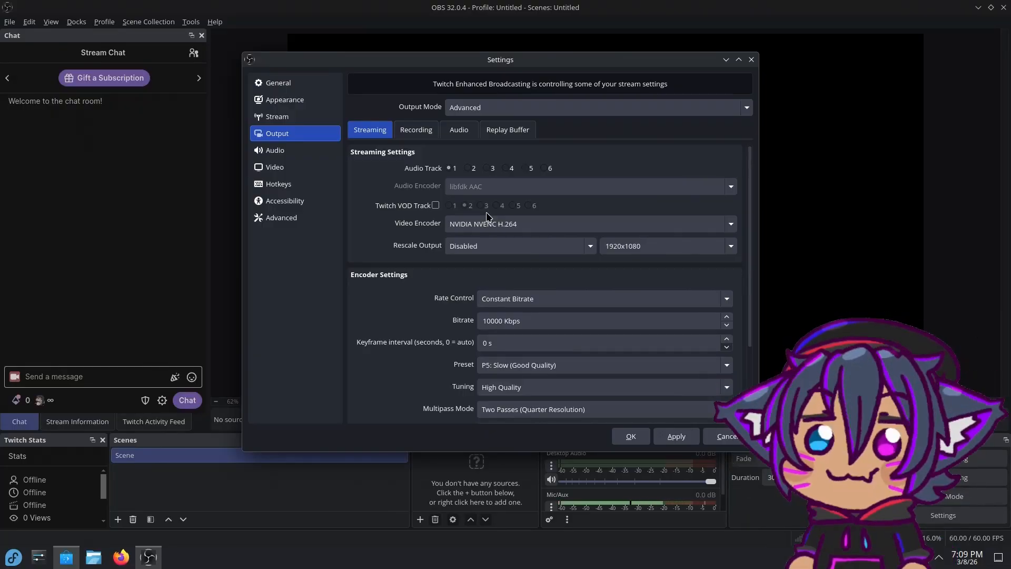
# Step: Switch to Firefox, restore the previous browsing session, and bring up the "fedora 43 nvidia drivers" search results
pyautogui.click(127, 557)
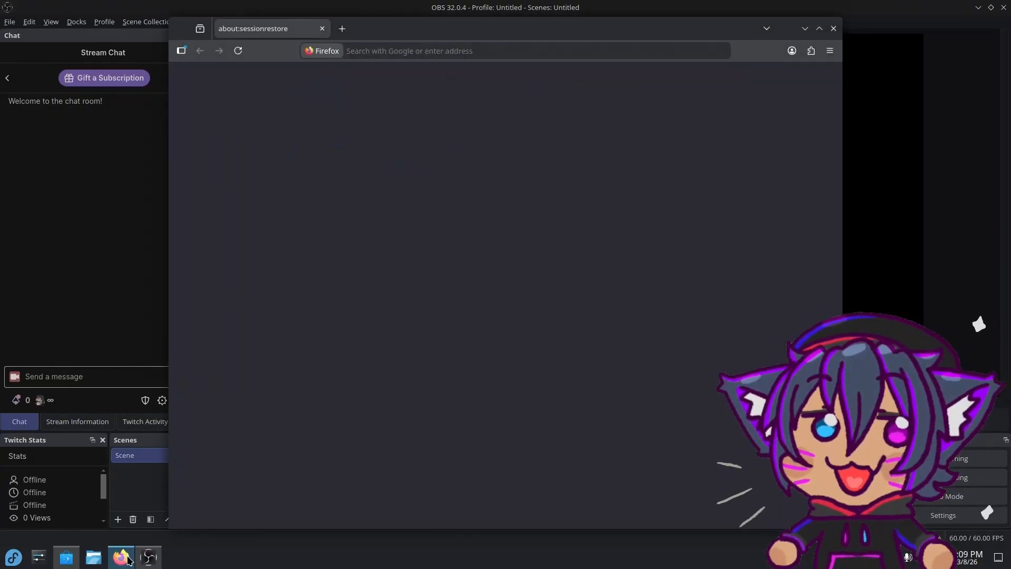
pyautogui.moveTo(128, 559)
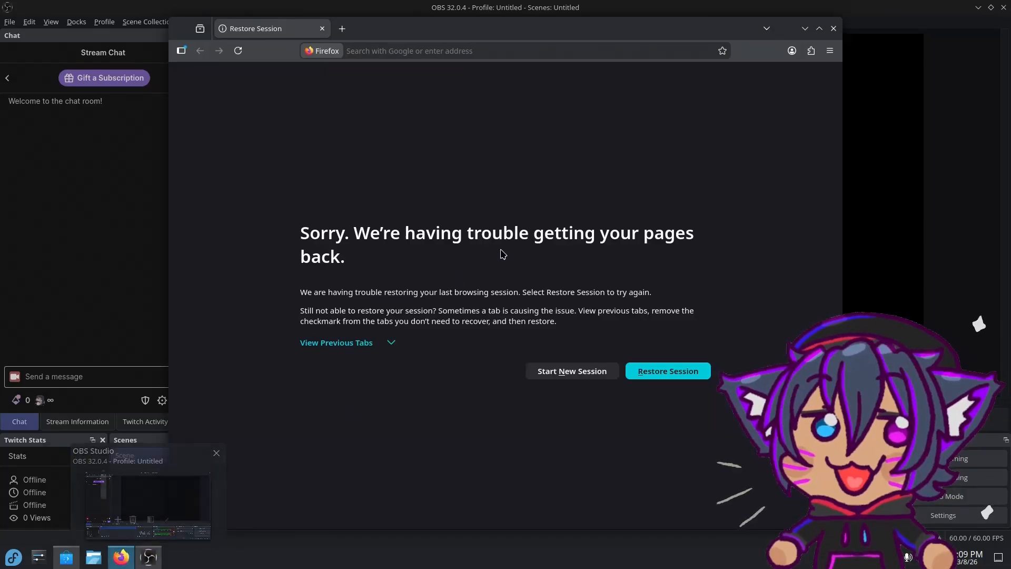
pyautogui.click(679, 375)
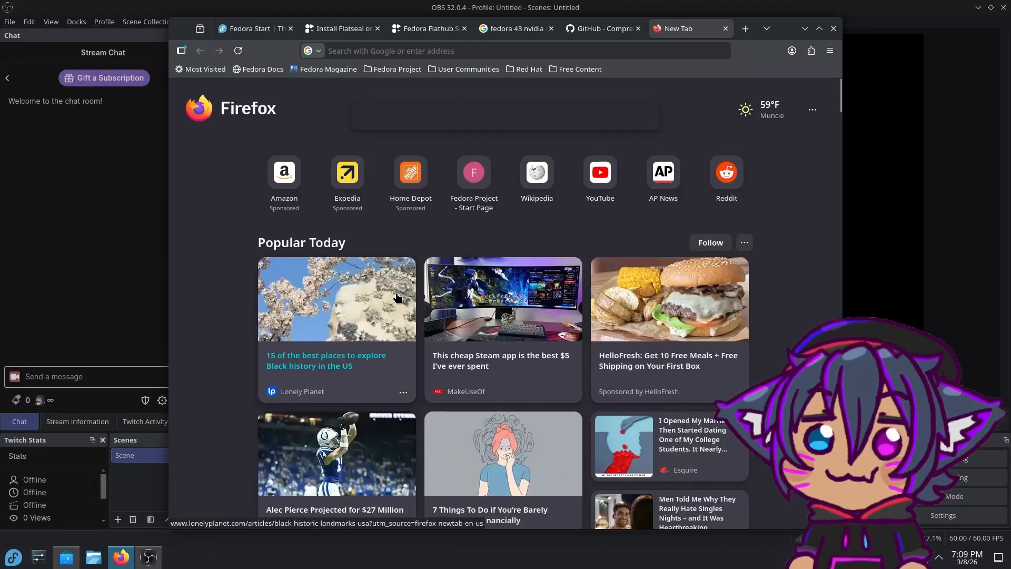
pyautogui.click(584, 31)
pyautogui.click(516, 32)
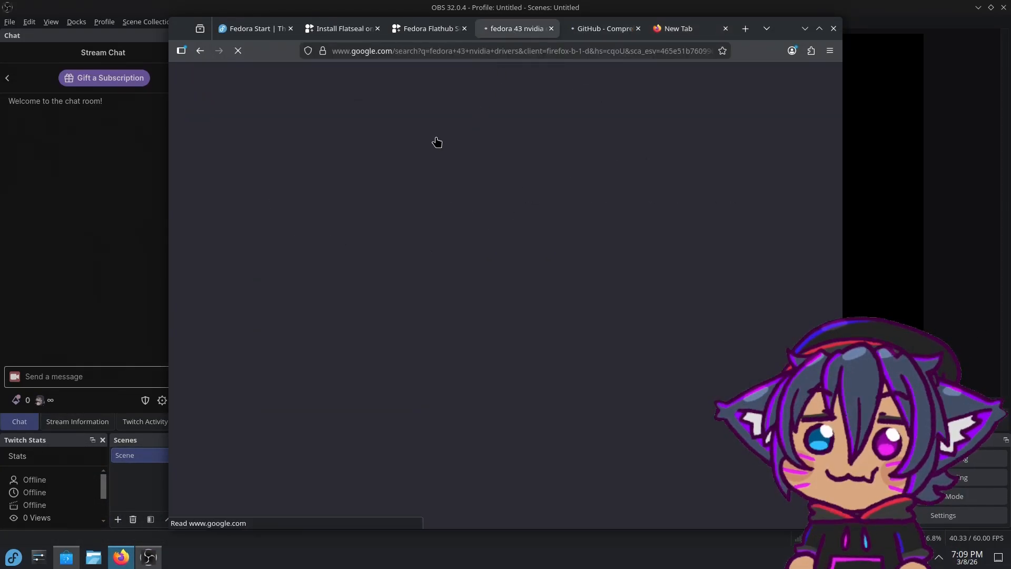
# Step: Look through the NVIDIA driver search results and highlight the command sudo dnf install akmod-nvidia
pyautogui.scroll(-12, 388, 327)
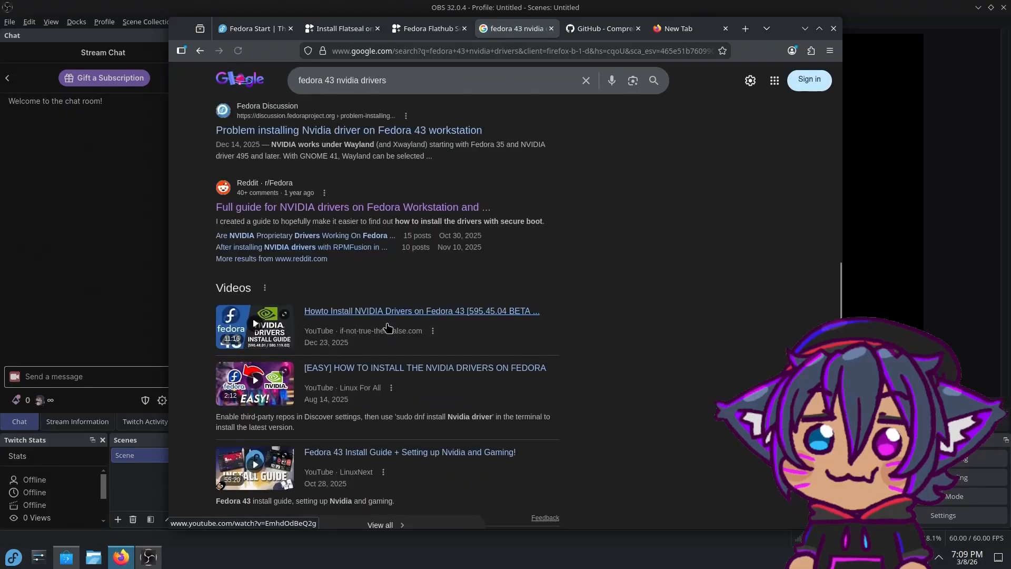
pyautogui.scroll(10, 389, 324)
pyautogui.scroll(3, 369, 284)
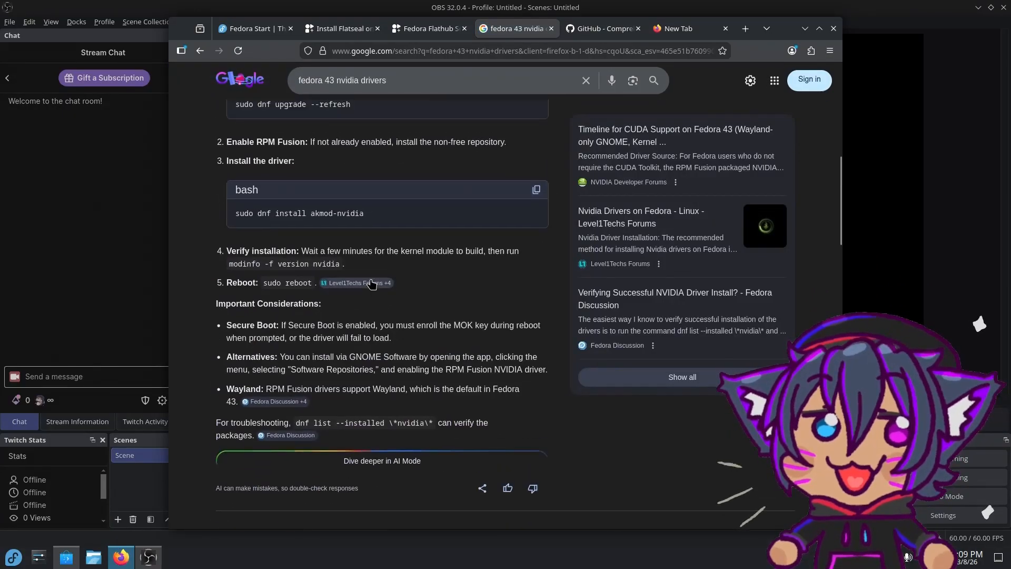
pyautogui.moveTo(371, 264); pyautogui.dragTo(234, 268)
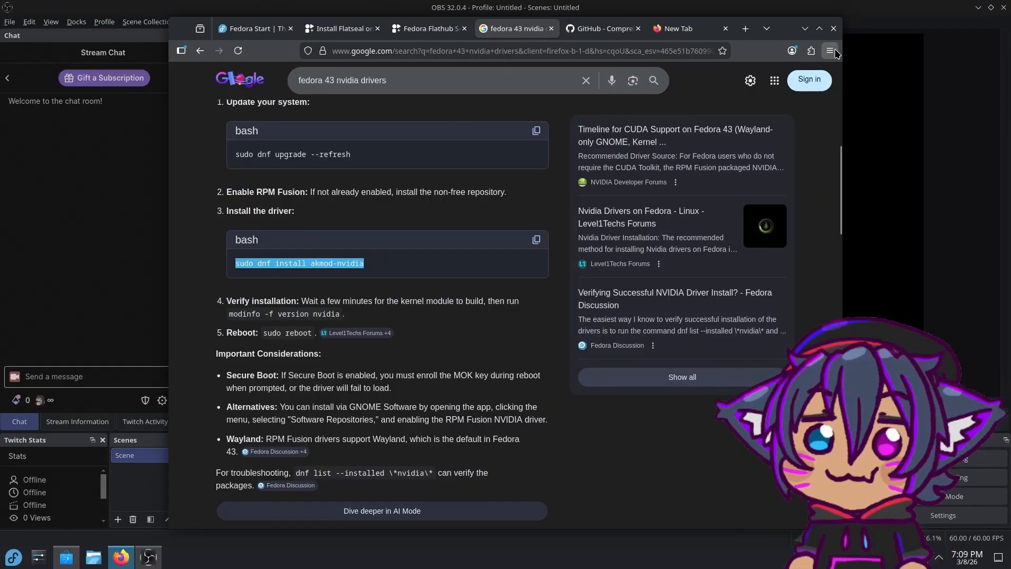
# Step: Close Firefox and check the maximum video and audio bitrates in the OBS stream settings, returning to the output settings
pyautogui.click(834, 30)
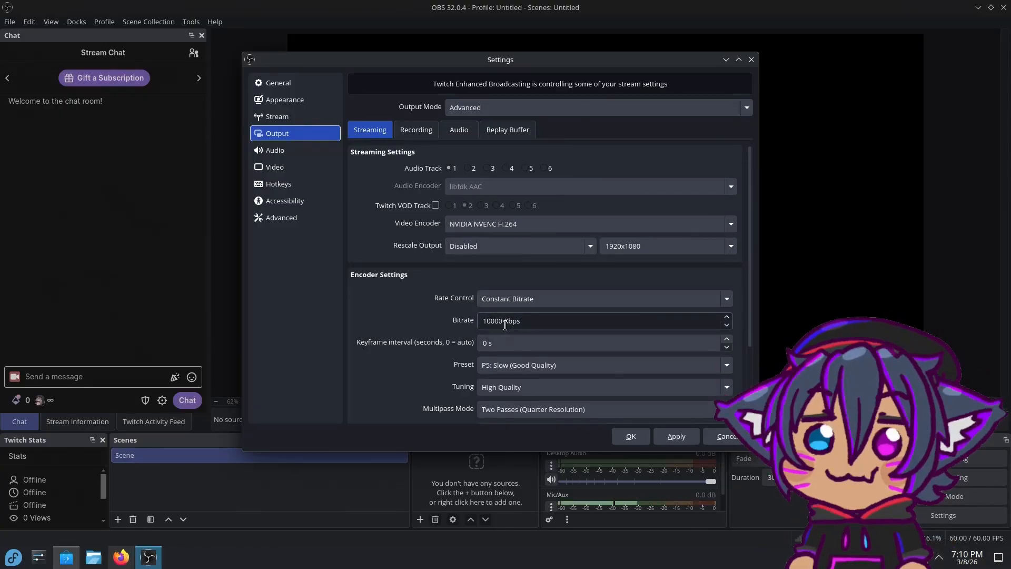
pyautogui.click(290, 117)
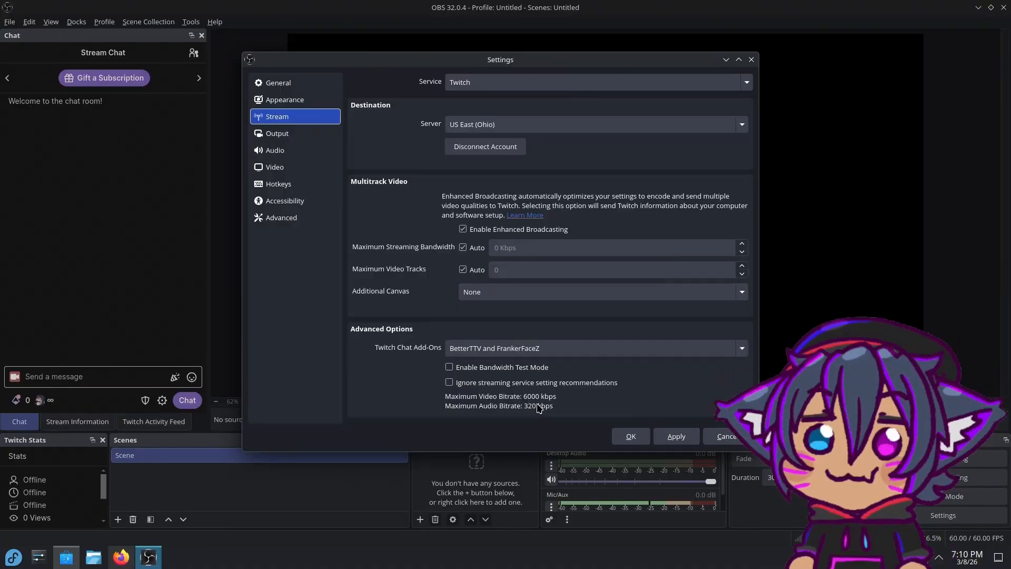
pyautogui.click(283, 140)
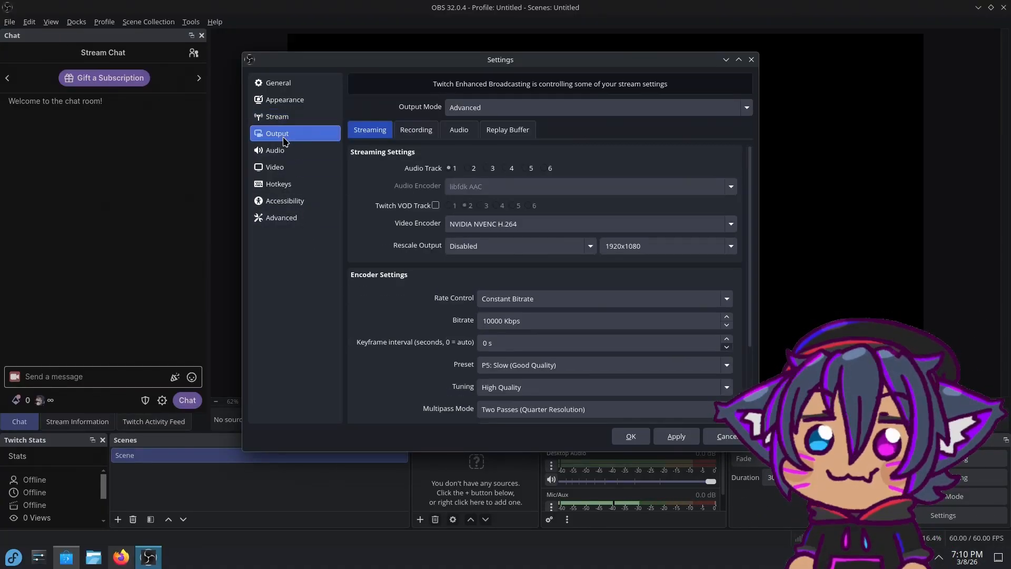
# Step: Set the streaming encoder's bitrate to 5530 Kbps
pyautogui.click(498, 321)
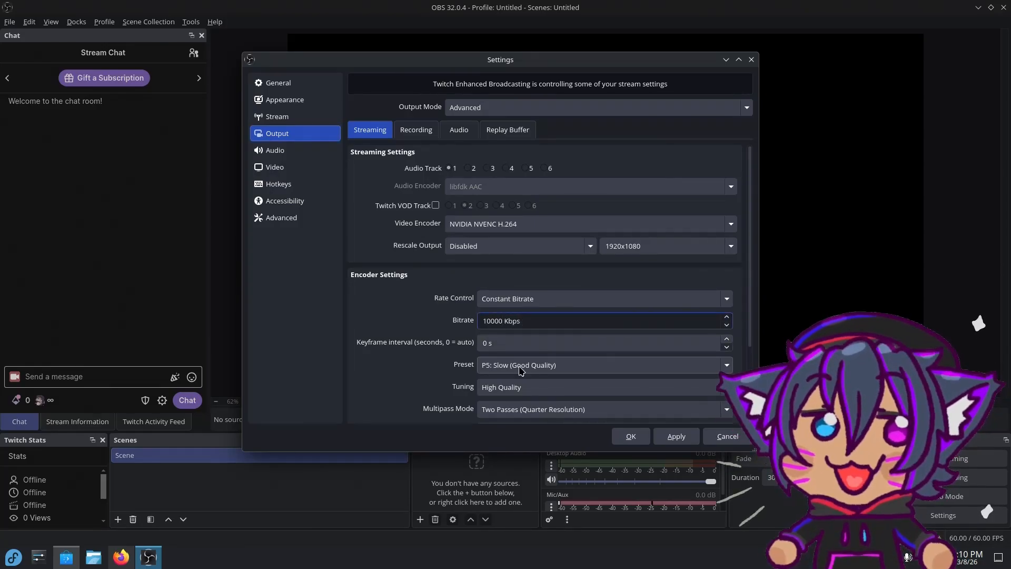
pyautogui.press('BackSpace')
pyautogui.press('BackSpace')
pyautogui.press('BackSpace')
pyautogui.press('BackSpace')
pyautogui.press('BackSpace')
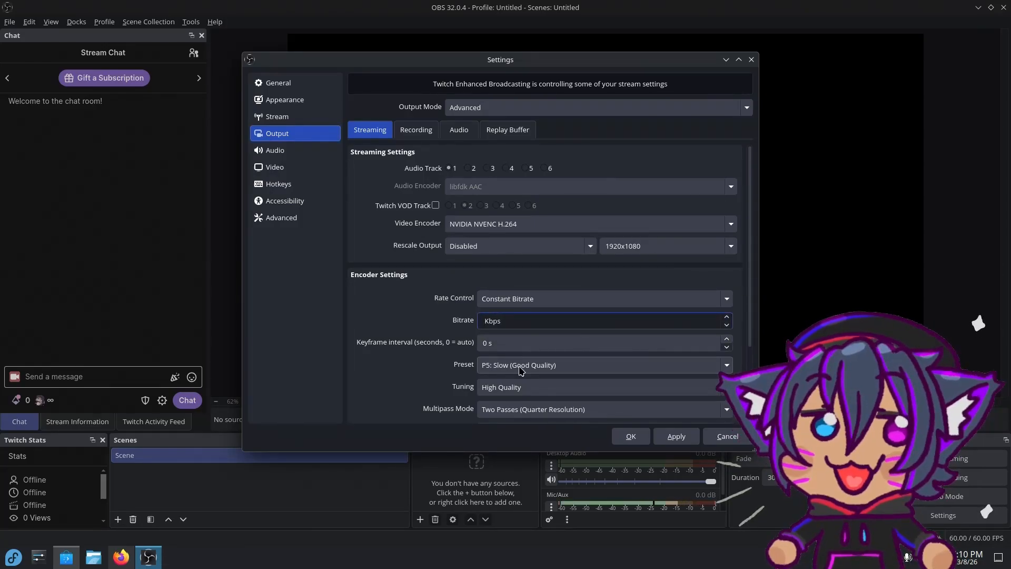
pyautogui.write('5530')
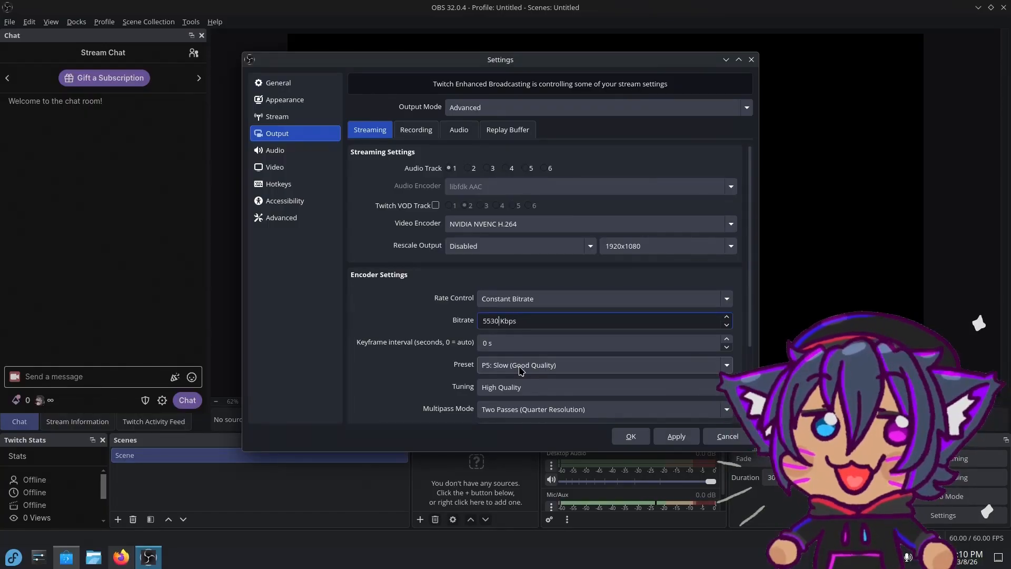
pyautogui.click(427, 323)
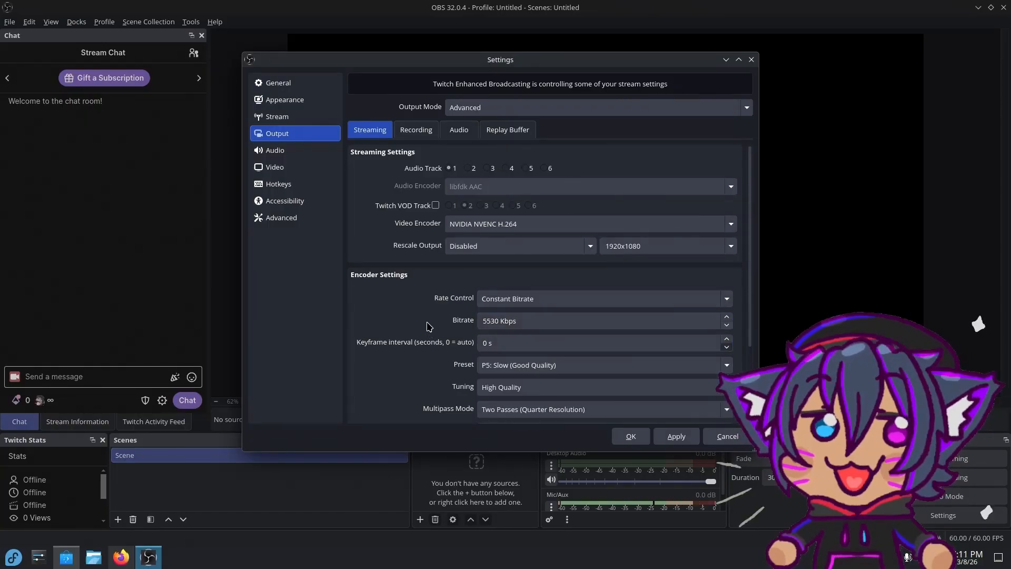
# Step: Keep Two Passes (Quarter Resolution), High Quality tuning and preset P5: Slow (Good Quality) for the encoder, and apply the settings
pyautogui.scroll(-3, 427, 326)
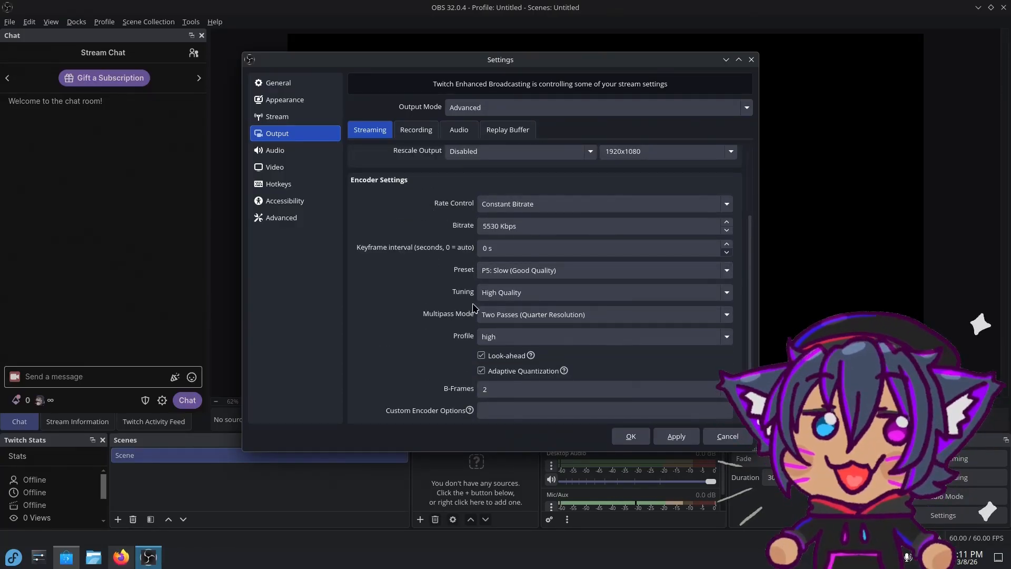
pyautogui.click(493, 321)
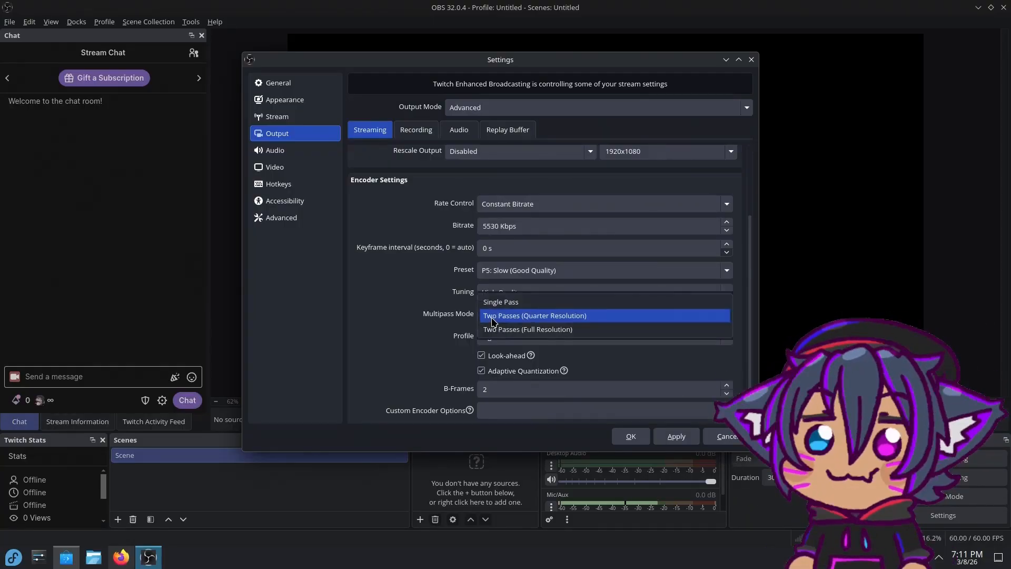
pyautogui.click(493, 316)
pyautogui.click(489, 298)
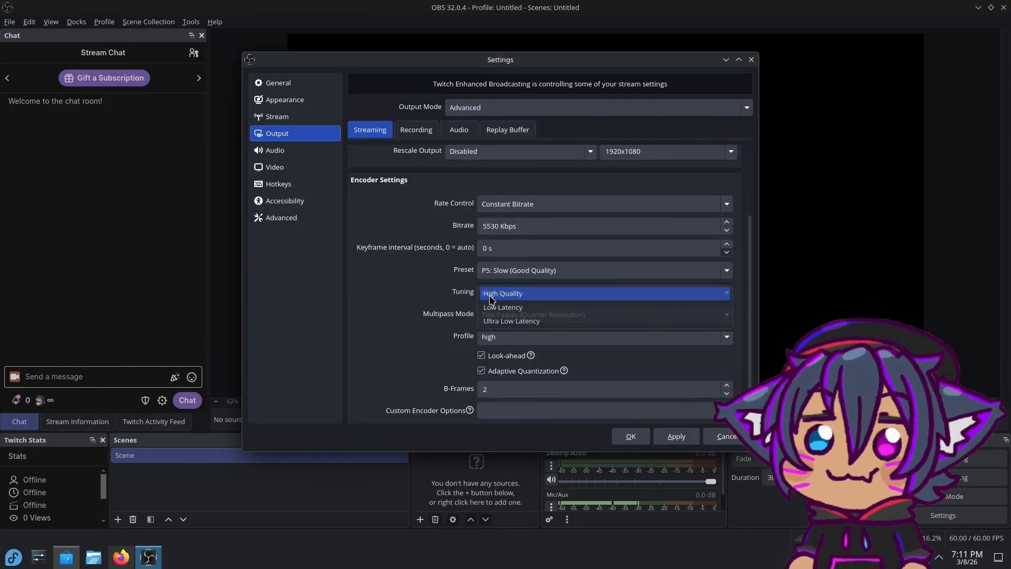
pyautogui.click(490, 298)
pyautogui.click(500, 275)
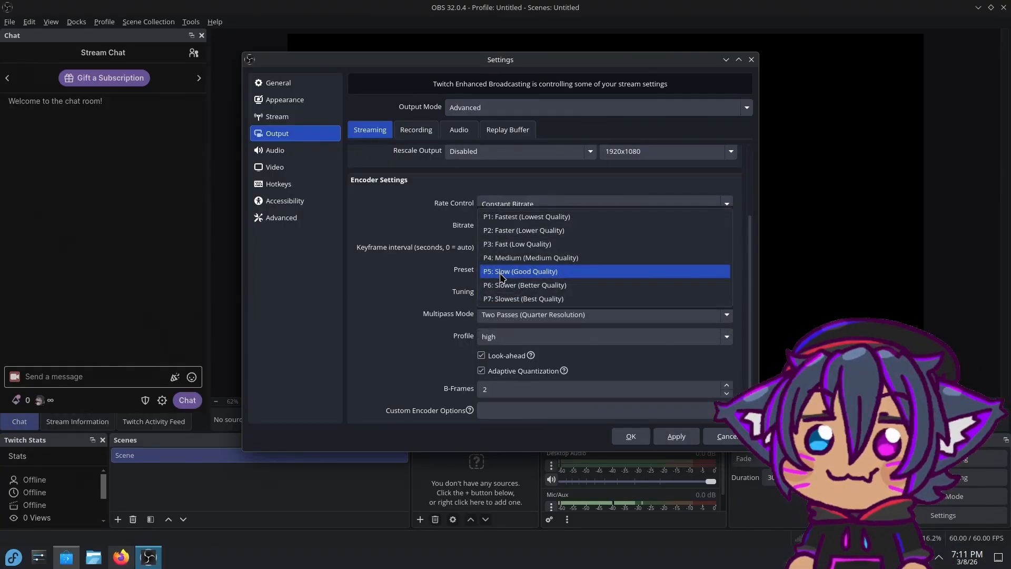
pyautogui.click(500, 272)
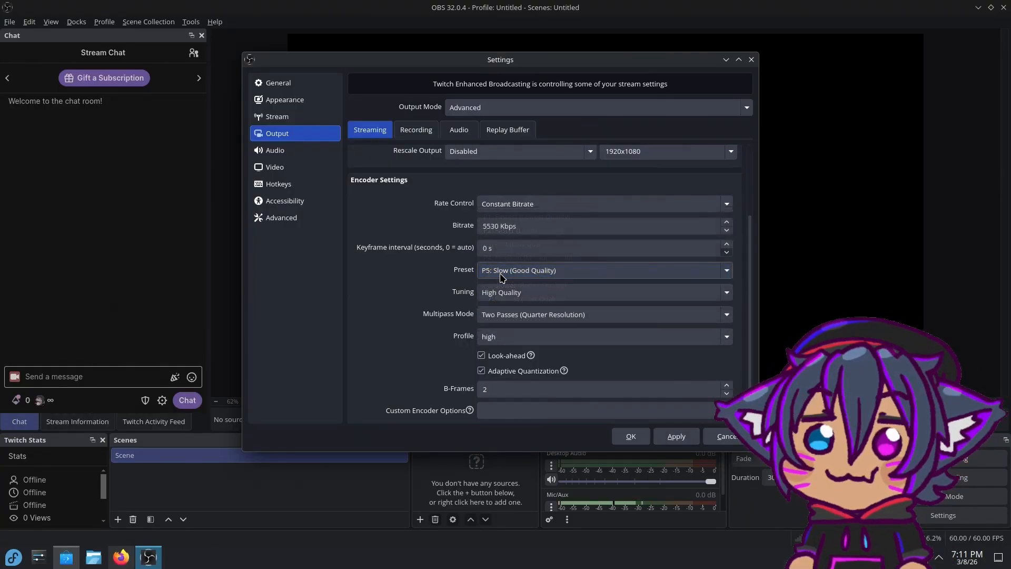
pyautogui.click(665, 435)
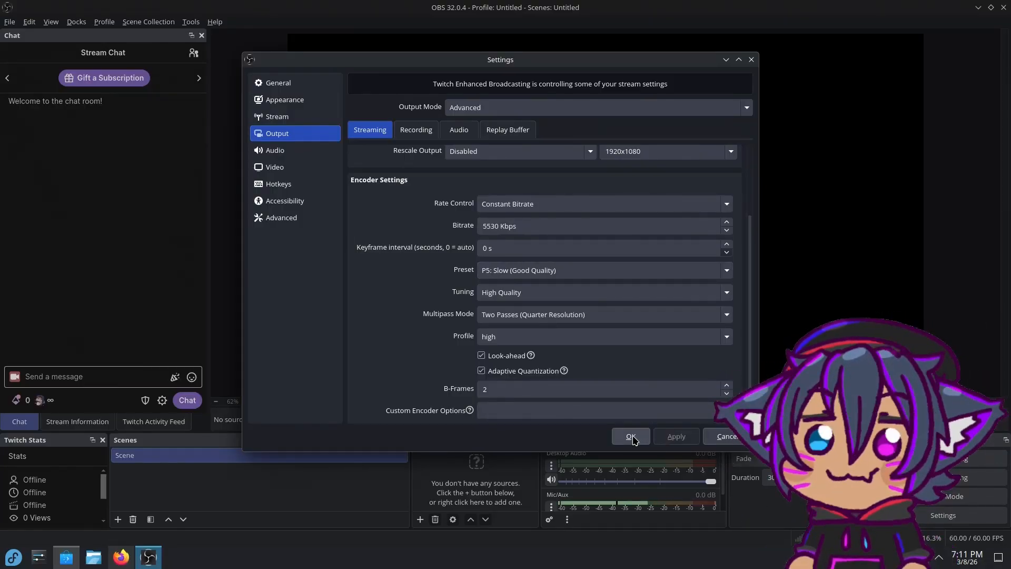
pyautogui.click(632, 437)
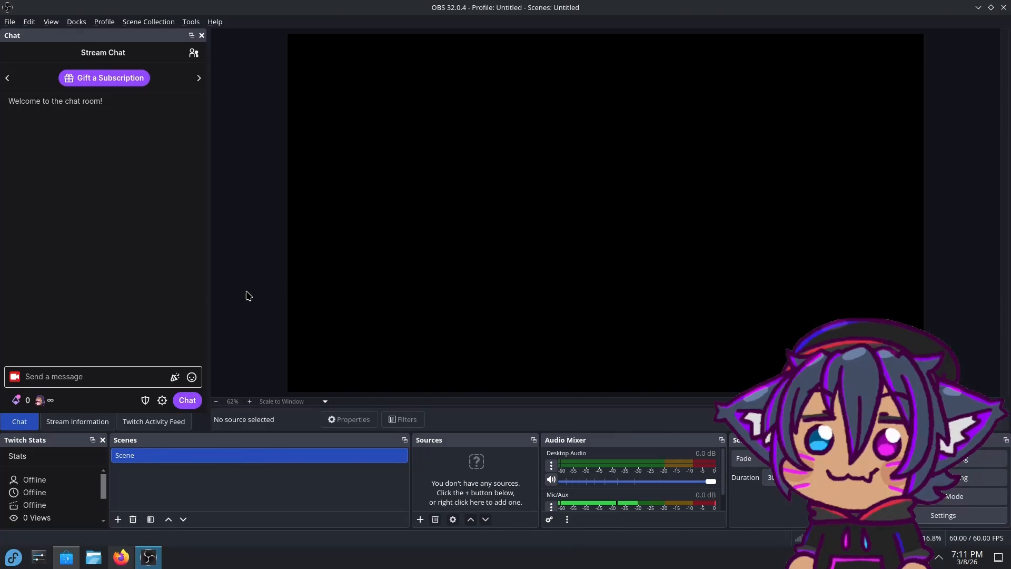
# Step: Close OBS Studio and search for "obs" in Discover
pyautogui.click(1004, 8)
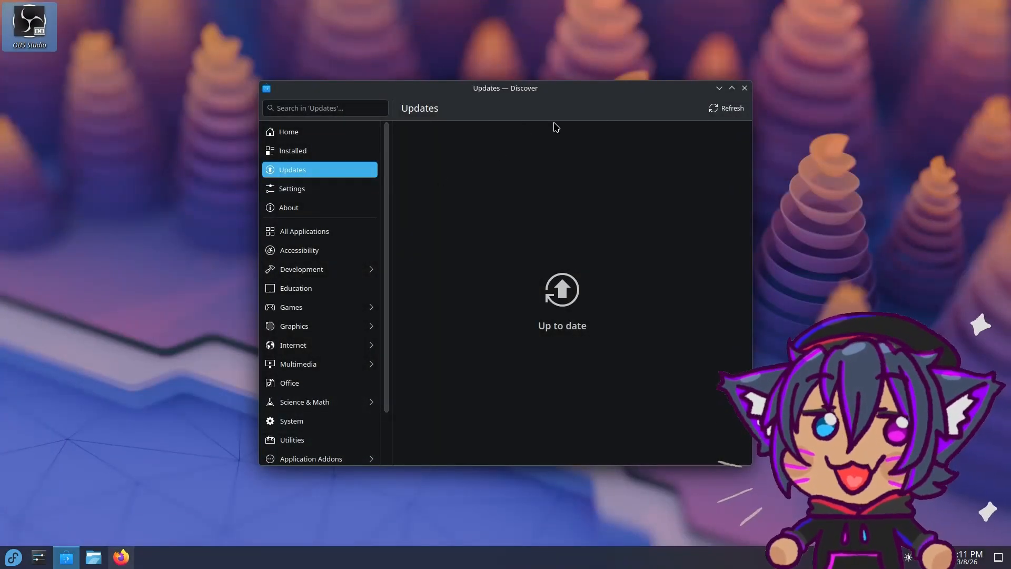
pyautogui.click(342, 108)
pyautogui.write('op')
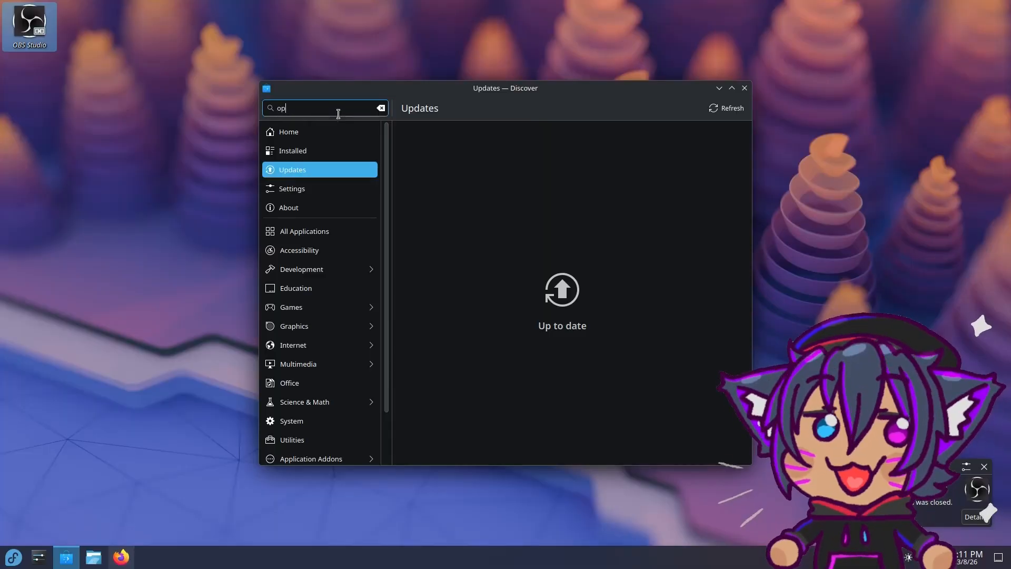
pyautogui.press('BackSpace')
pyautogui.press('BackSpace')
pyautogui.write('obs')
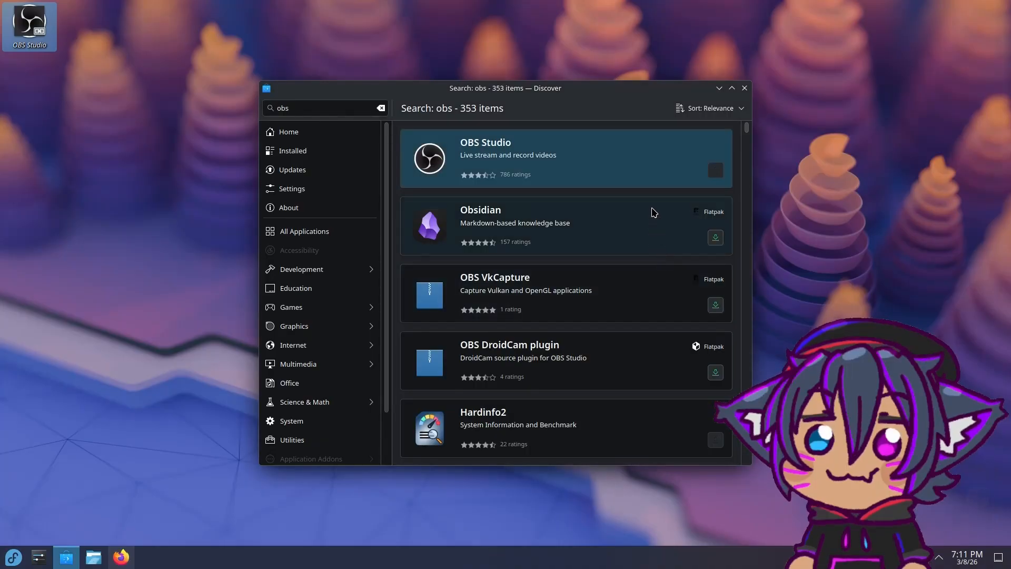
# Step: Open the OBS Studio page with Flathub as the source and show its add-ons in a maximized window
pyautogui.click(631, 182)
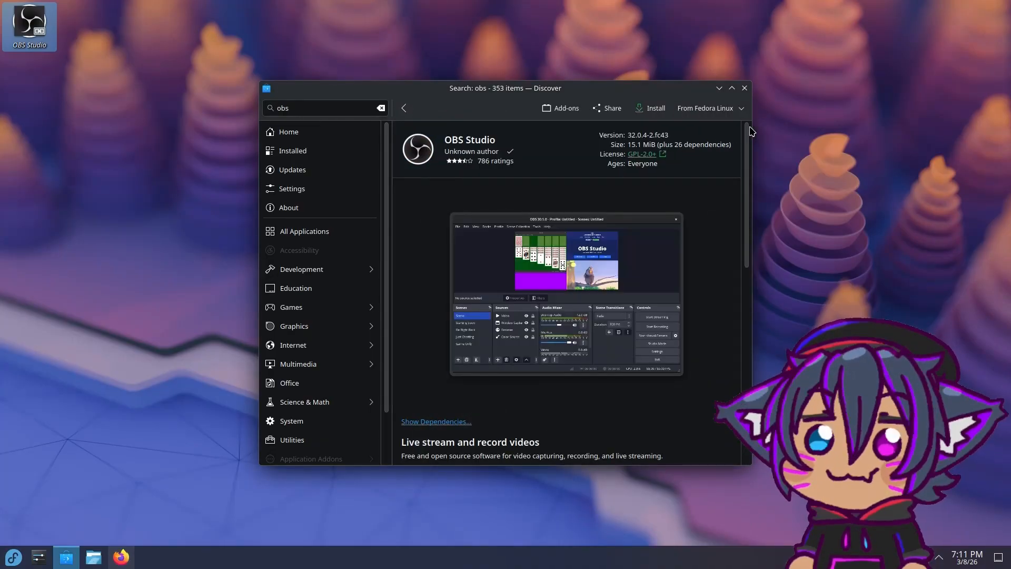
pyautogui.click(740, 108)
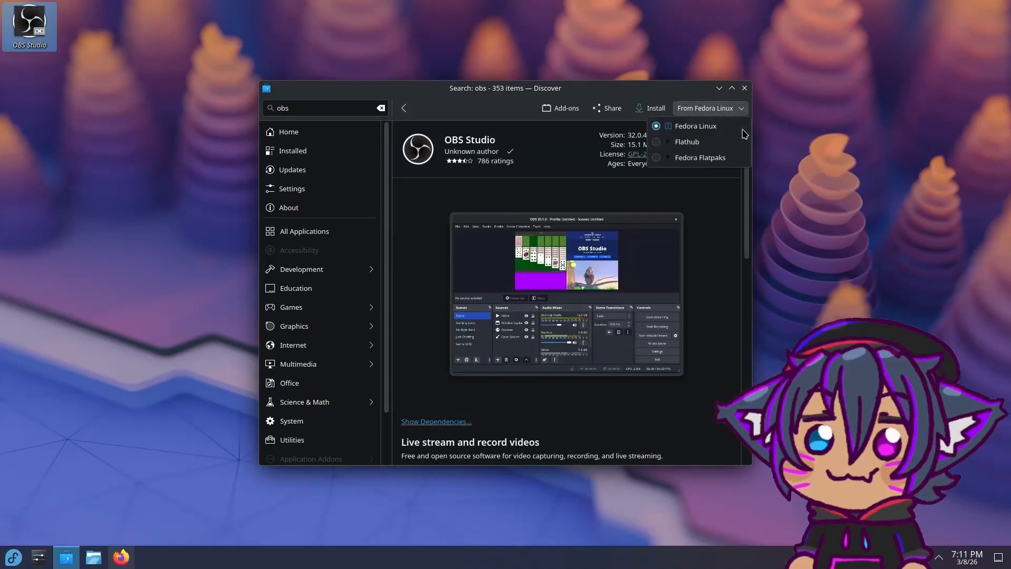
pyautogui.click(700, 141)
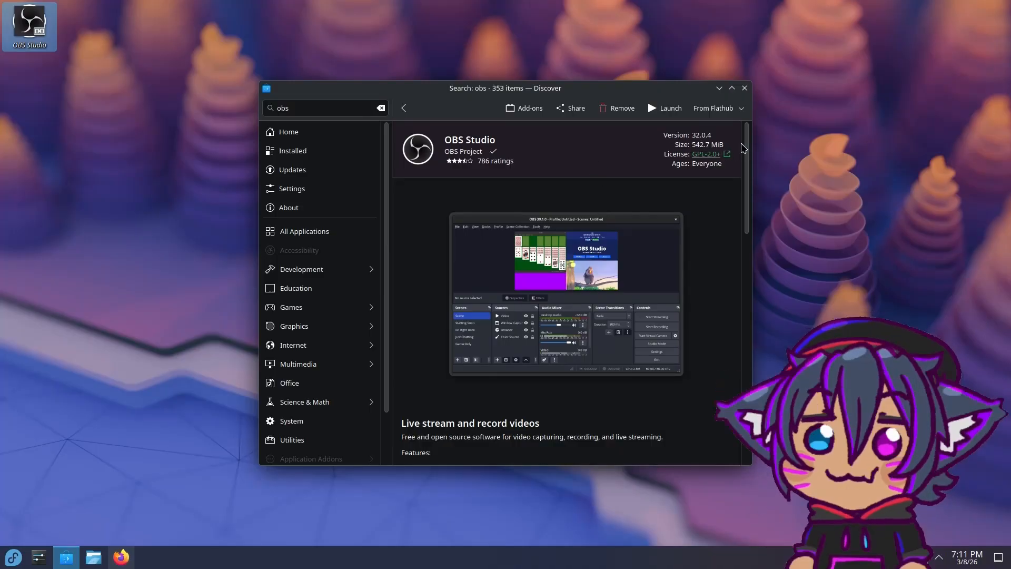
pyautogui.click(521, 108)
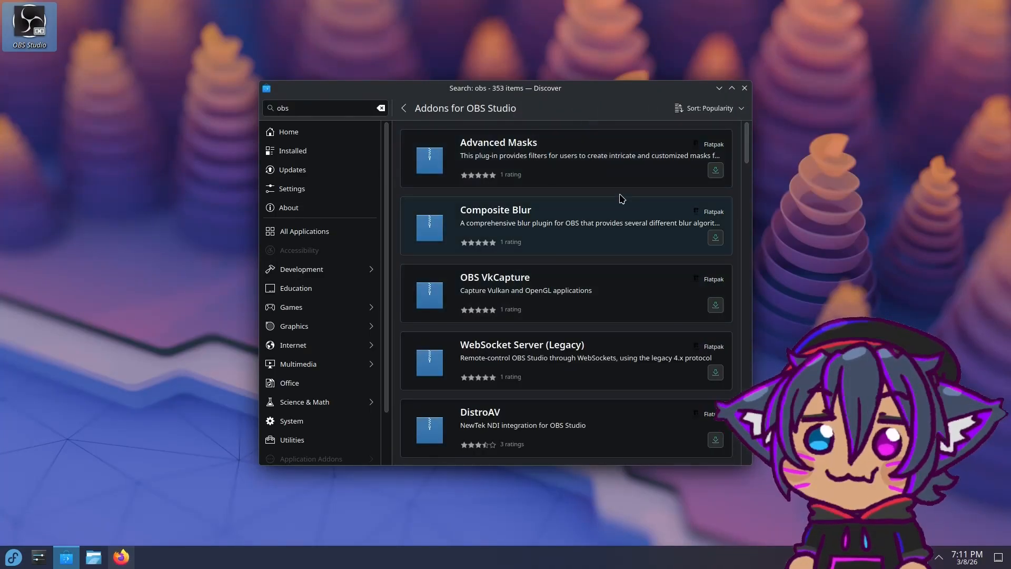
pyautogui.click(732, 88)
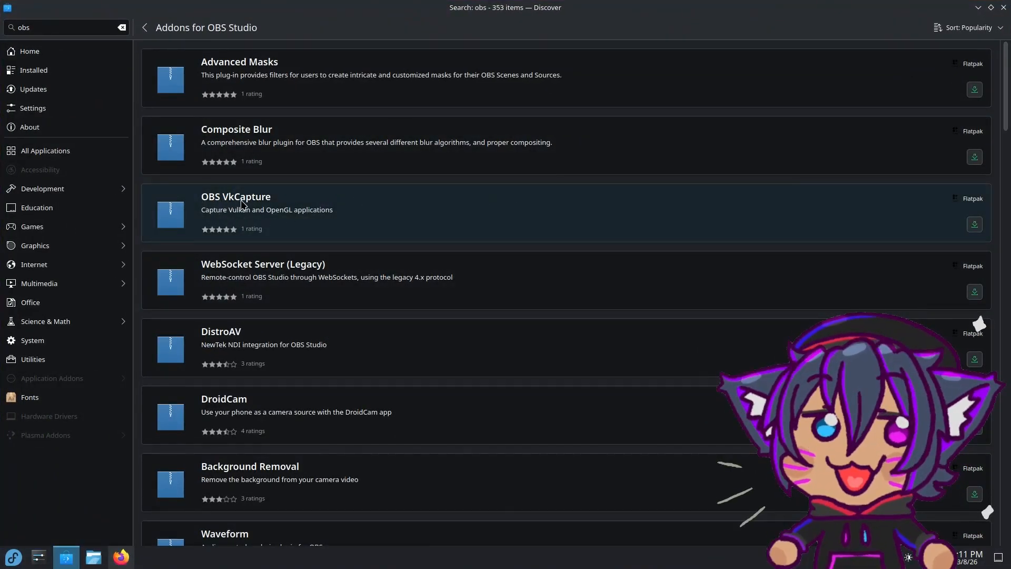
# Step: Install the OBS VkCapture, Aitum Multistream and Aitum Stream Suite add-ons
pyautogui.click(975, 224)
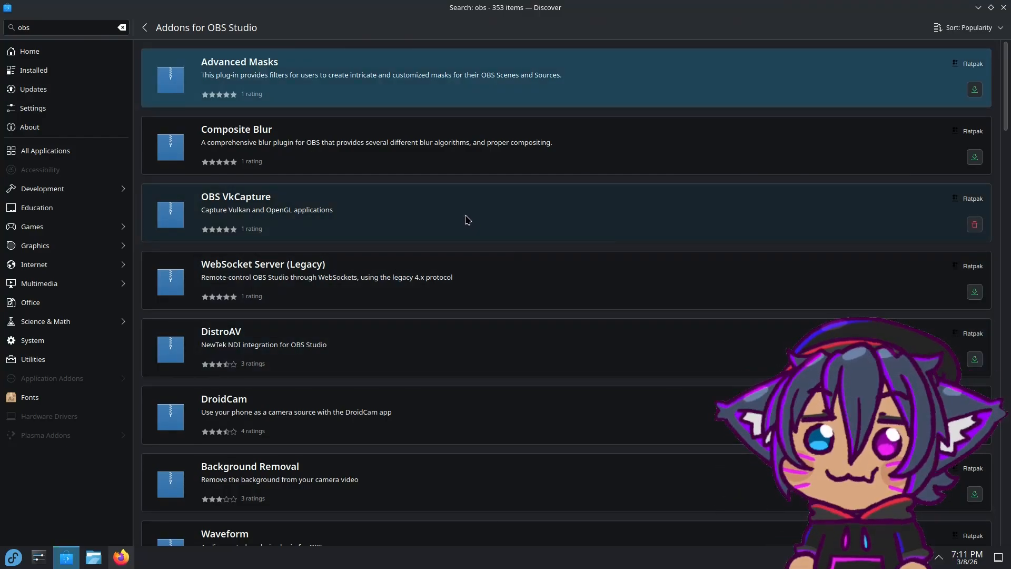
pyautogui.scroll(-5, 468, 220)
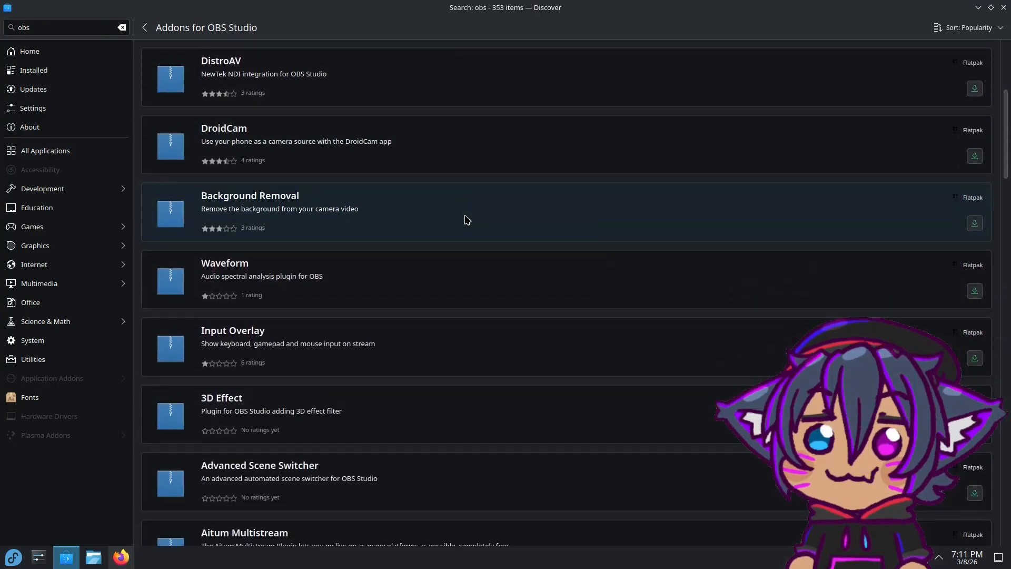
pyautogui.scroll(-3, 467, 220)
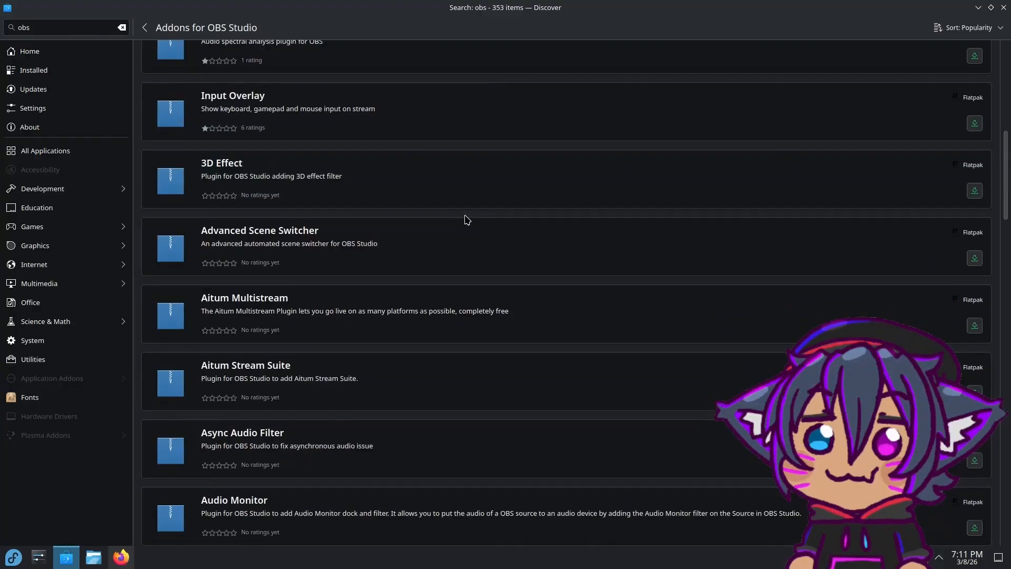
pyautogui.scroll(-2, 468, 220)
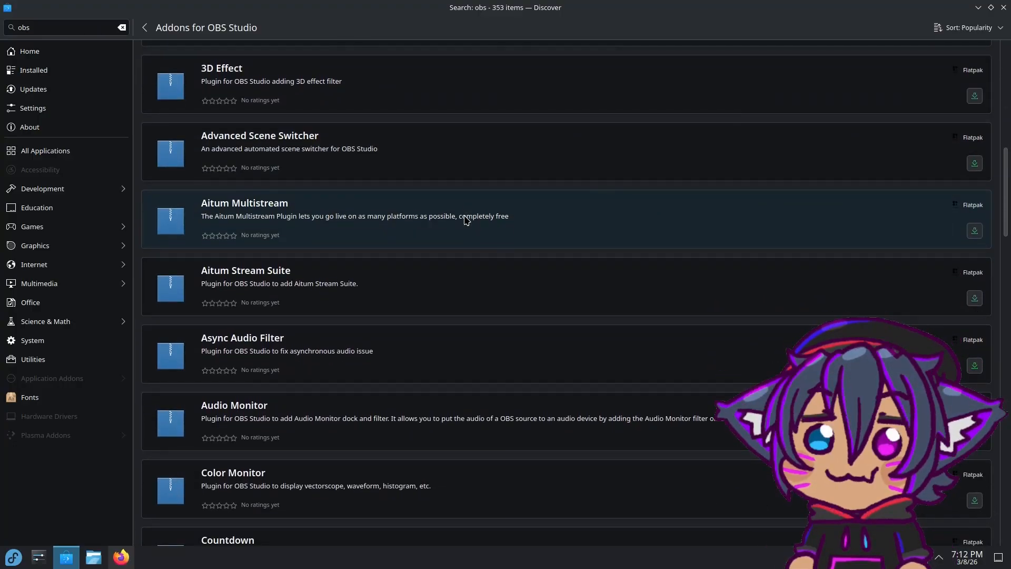
pyautogui.click(975, 230)
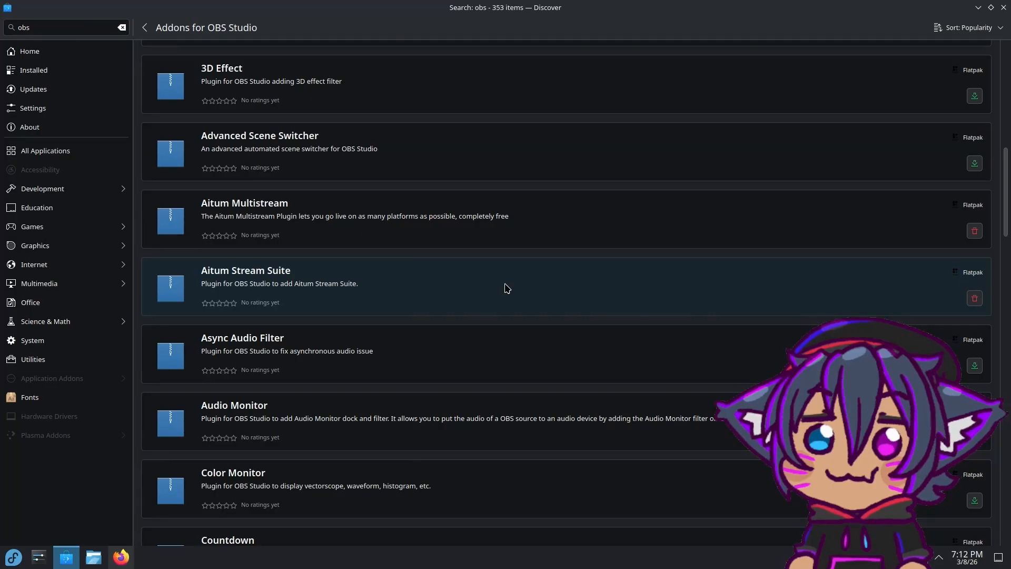
# Step: Install the GStreamer and GStreamer VA-API add-ons for OBS Studio
pyautogui.scroll(-3, 507, 288)
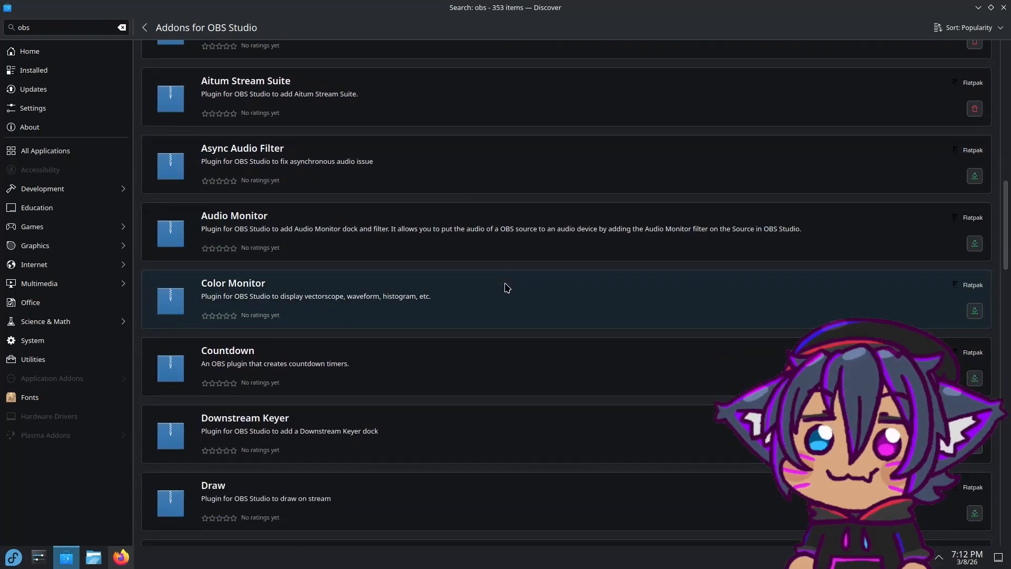
pyautogui.scroll(-4, 507, 289)
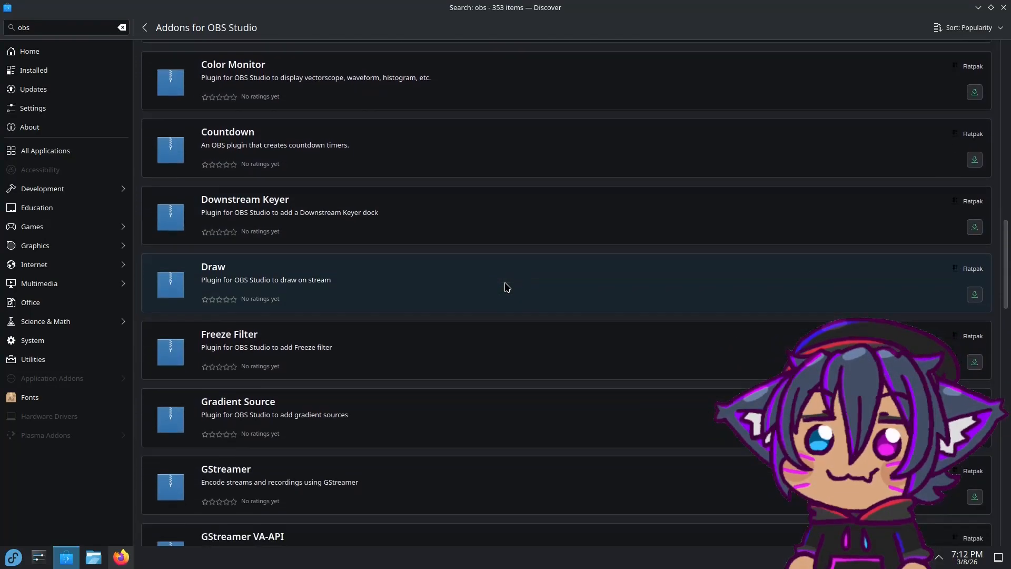
pyautogui.scroll(-2, 506, 288)
pyautogui.scroll(-2, 507, 289)
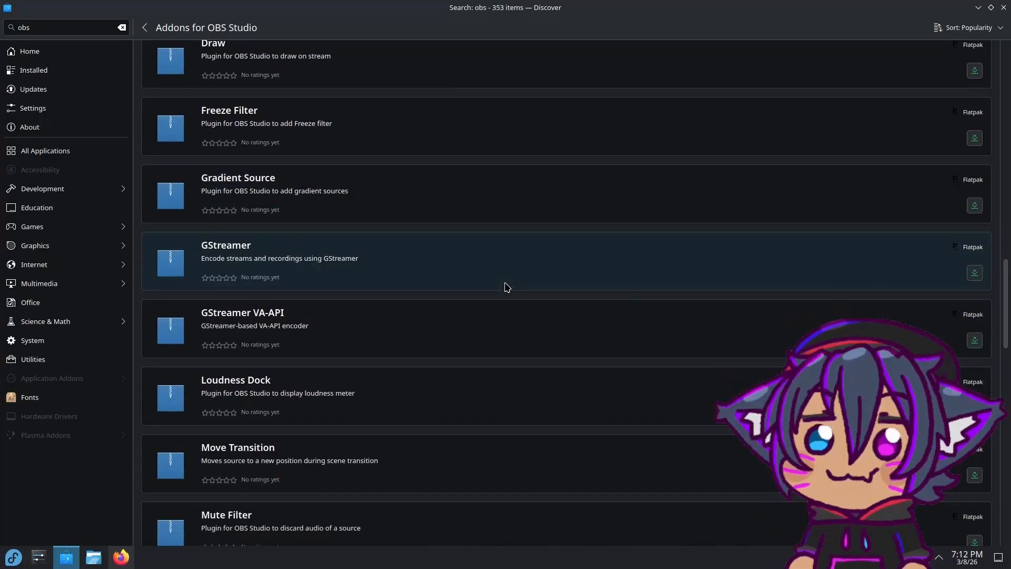
pyautogui.click(975, 273)
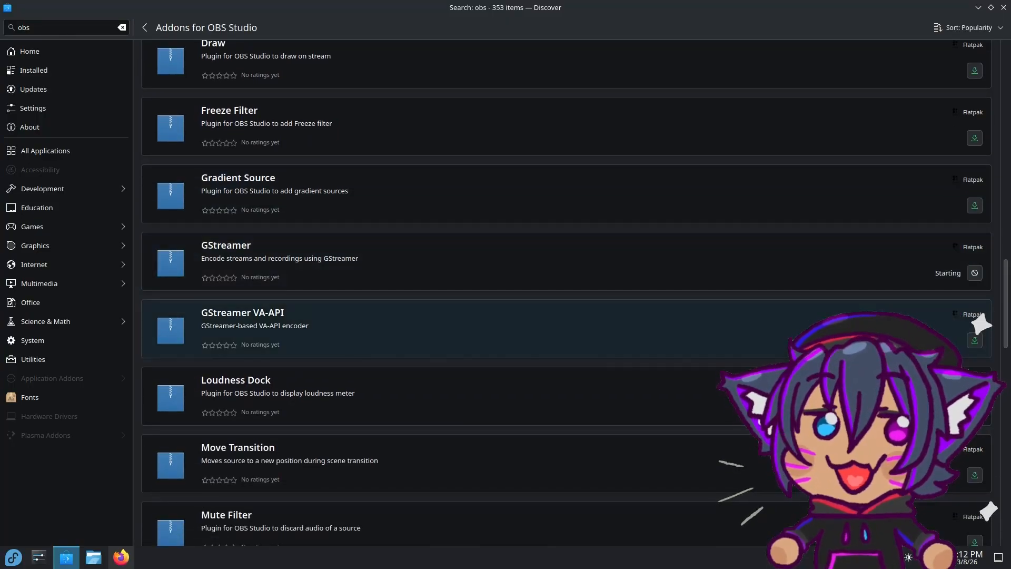
pyautogui.click(975, 339)
# Step: Install the OBS Browser plugin and OBS PipeWire Video add-ons
pyautogui.scroll(-1, 529, 332)
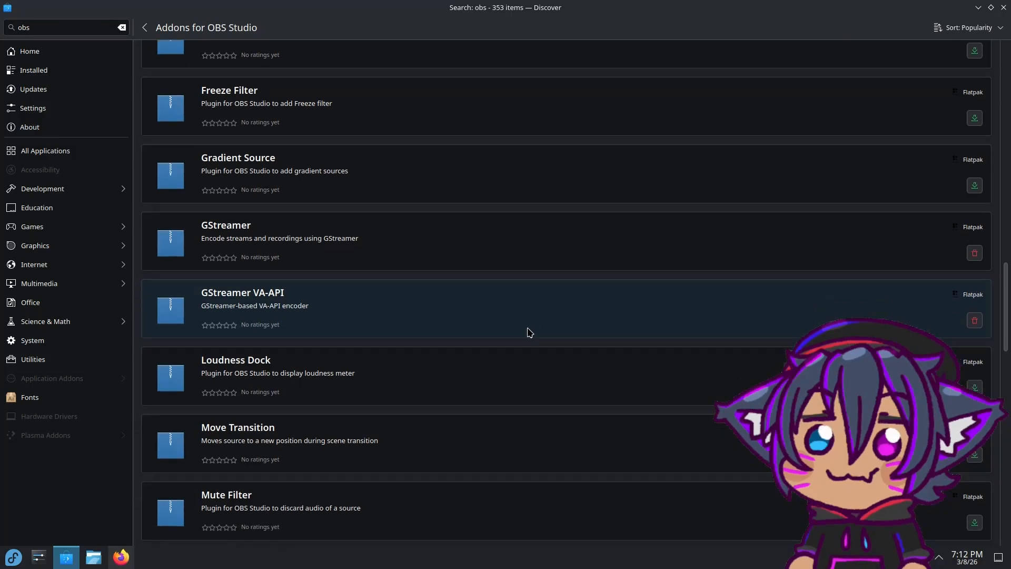
pyautogui.scroll(-5, 529, 332)
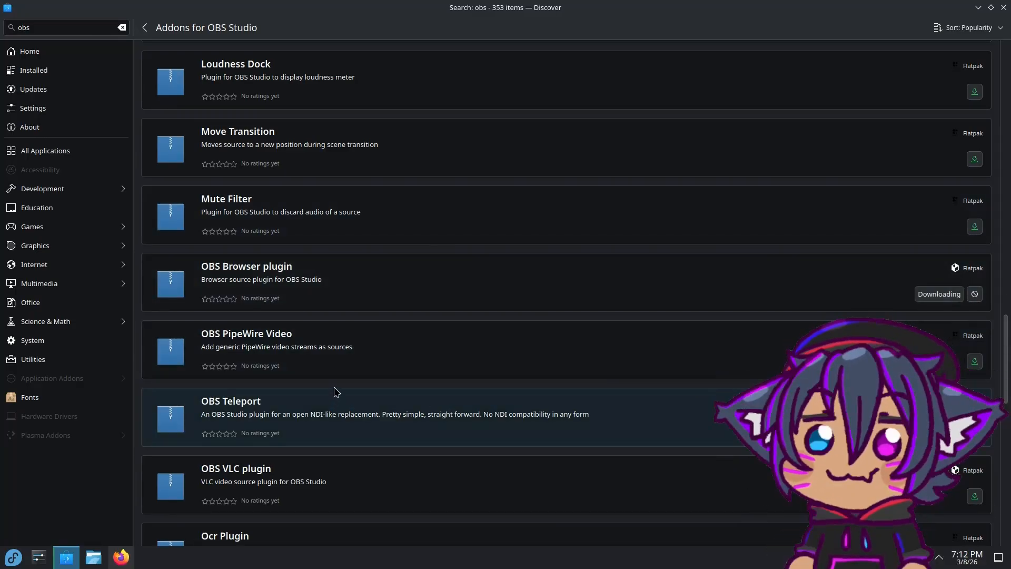
pyautogui.click(975, 362)
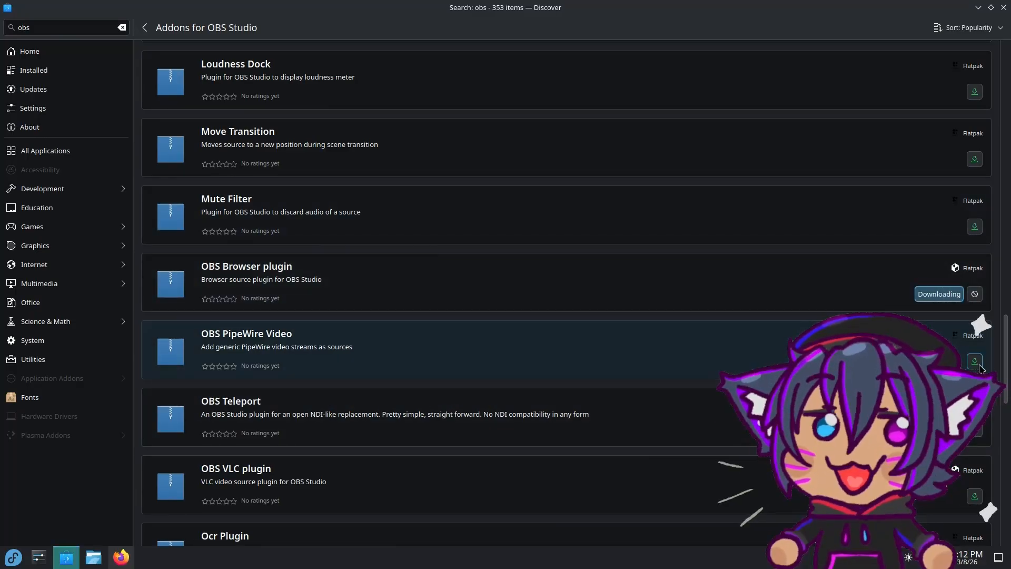
pyautogui.scroll(-3, 579, 376)
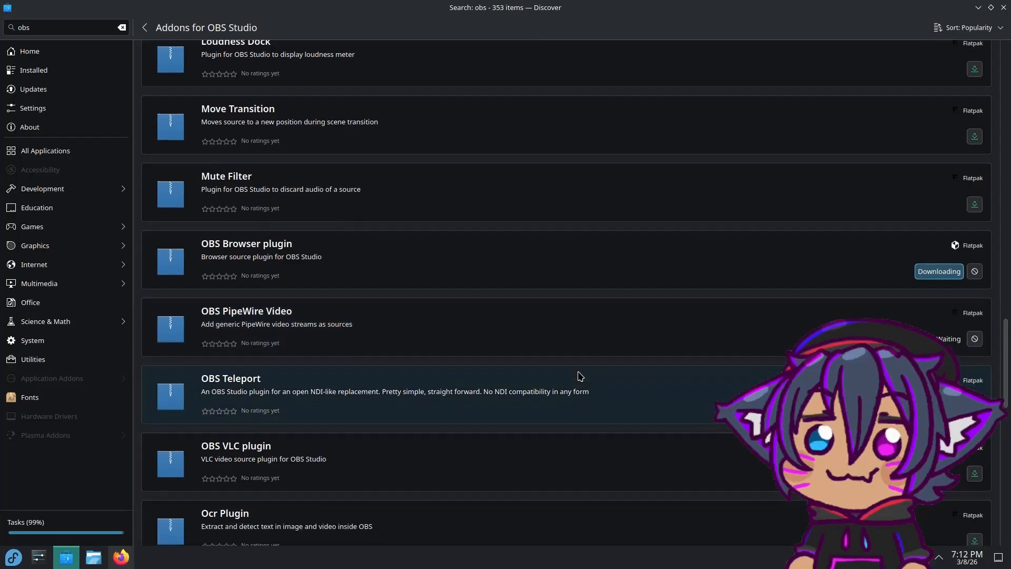
# Step: Install the Scale To Sound, Vertical Canvas and Wayland Hotkeys add-ons for OBS Studio
pyautogui.scroll(-2, 580, 376)
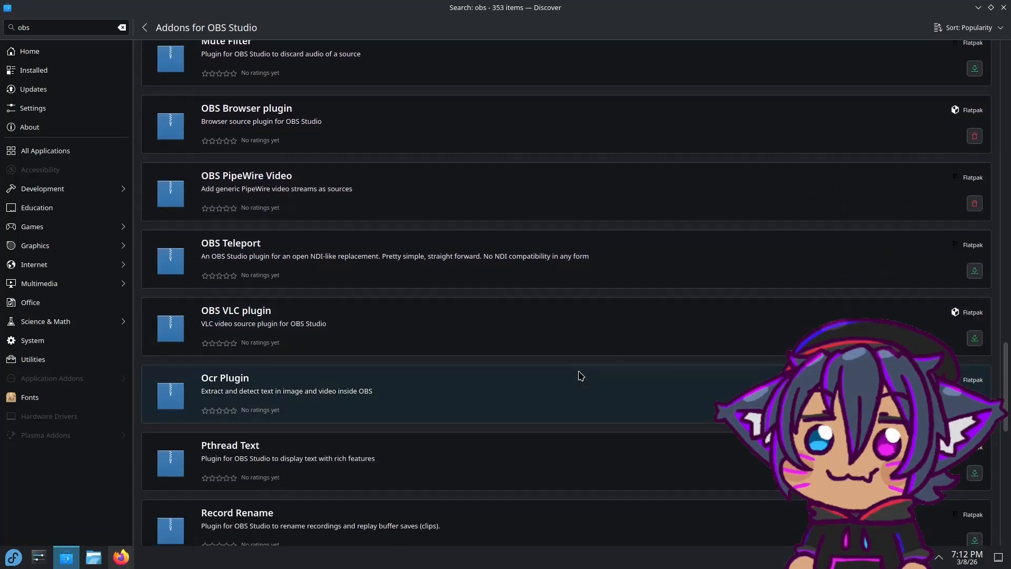
pyautogui.scroll(-6, 580, 375)
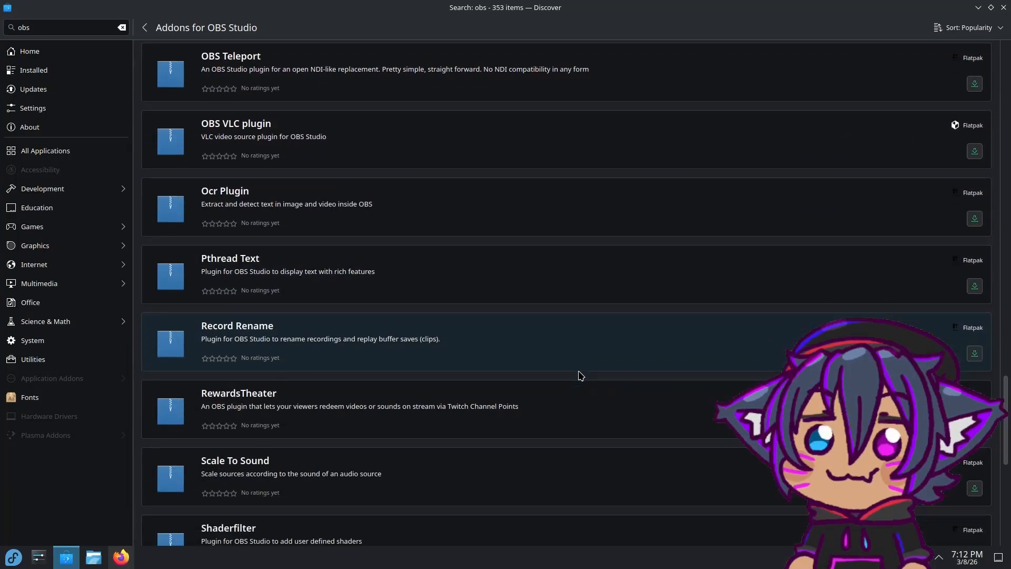
pyautogui.scroll(-4, 580, 375)
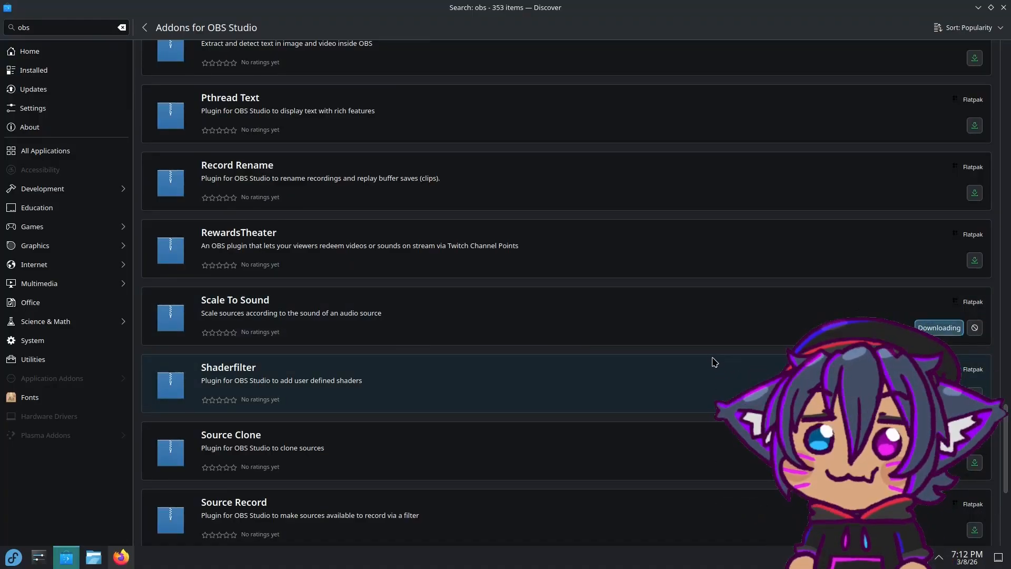
pyautogui.scroll(-4, 714, 361)
pyautogui.scroll(-1, 713, 359)
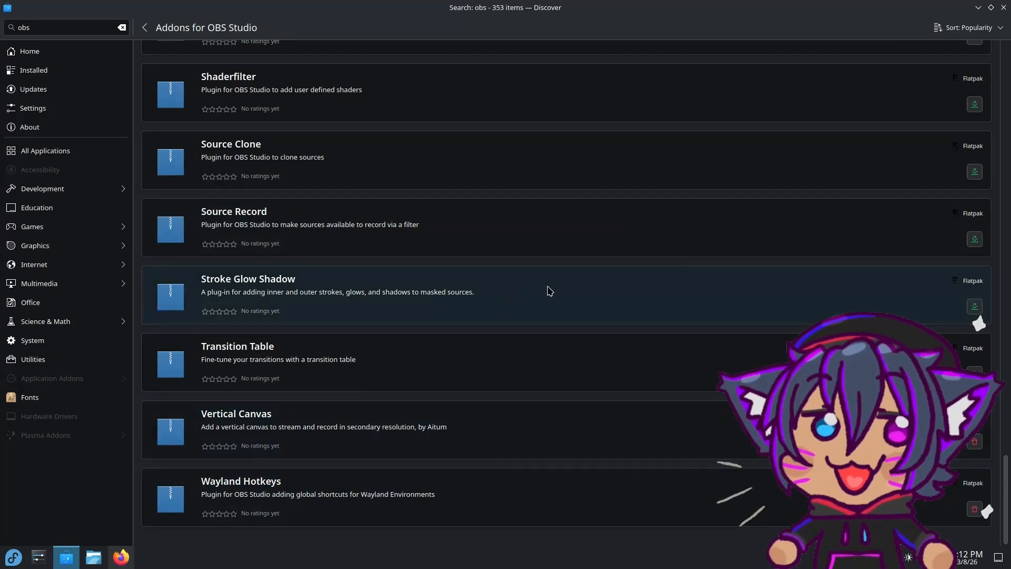
# Step: Switch from Discover to a freshly launched OBS Studio and close its floating Vertical dock
pyautogui.click(1006, 5)
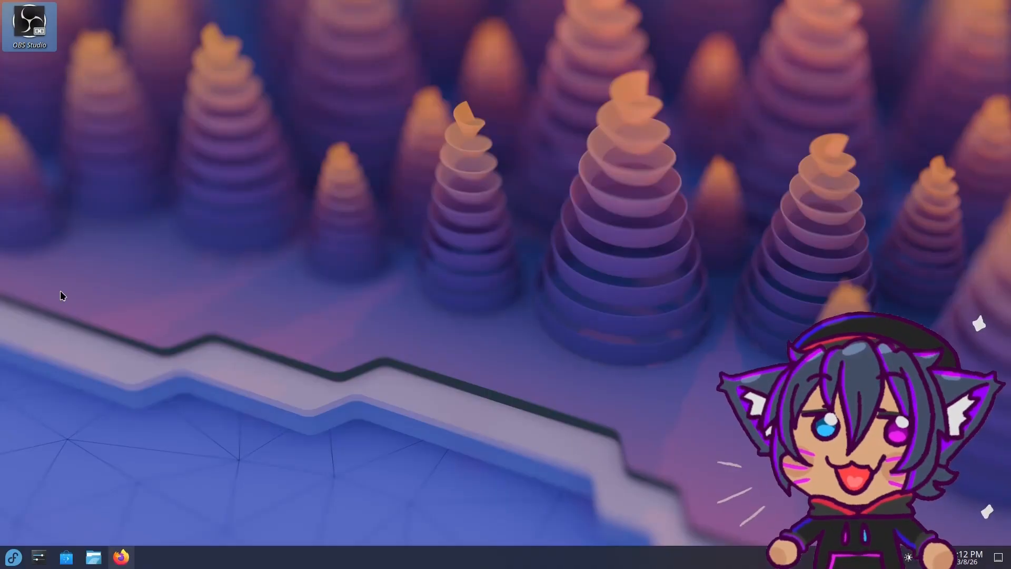
pyautogui.doubleClick(30, 30)
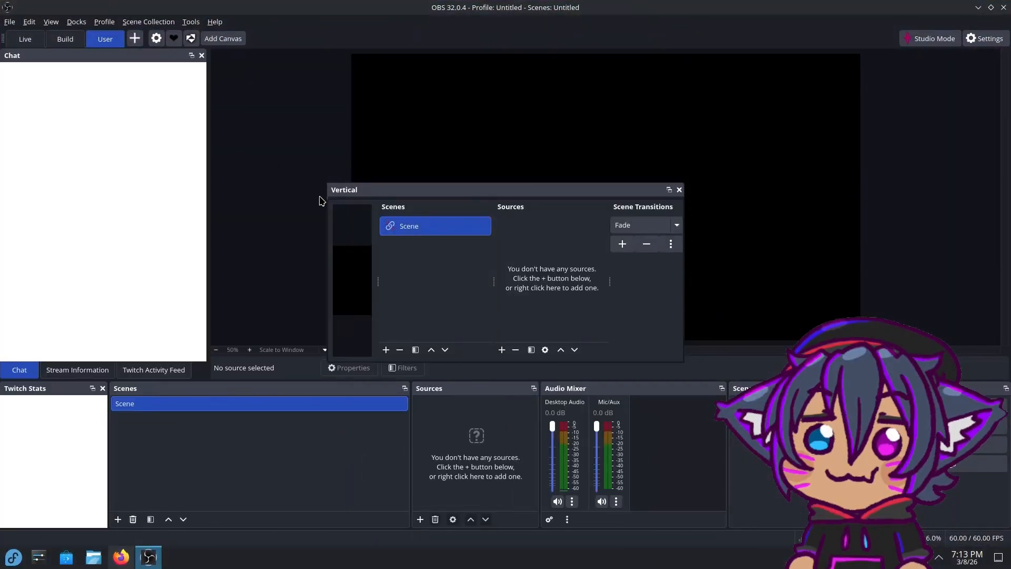
pyautogui.click(679, 189)
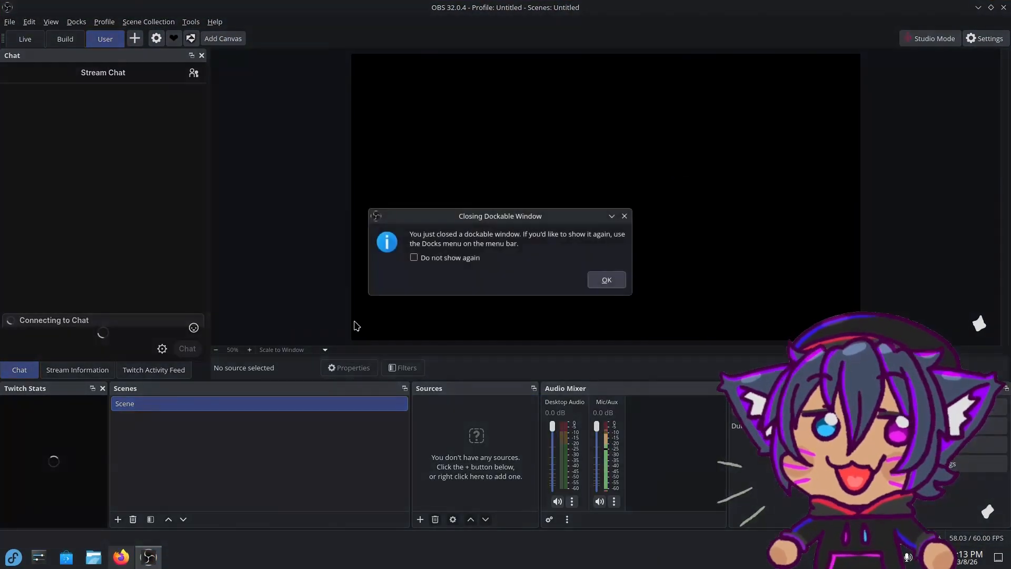
pyautogui.click(606, 278)
# Step: Show the Aitum Multistream dock, tab it together with the Chat dock and dismiss its promotional banner
pyautogui.click(75, 21)
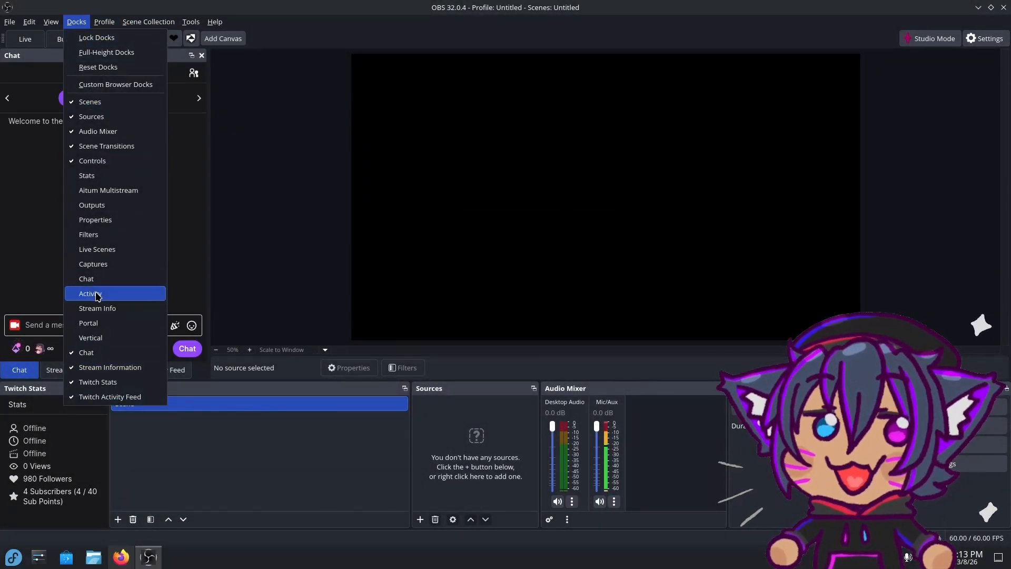
pyautogui.click(99, 191)
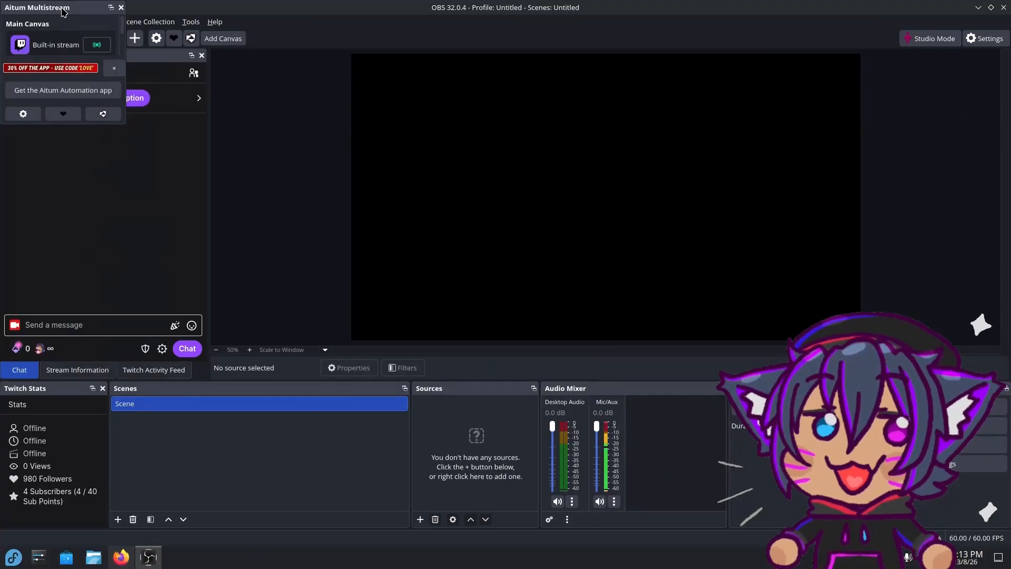
pyautogui.moveTo(62, 12); pyautogui.dragTo(119, 186)
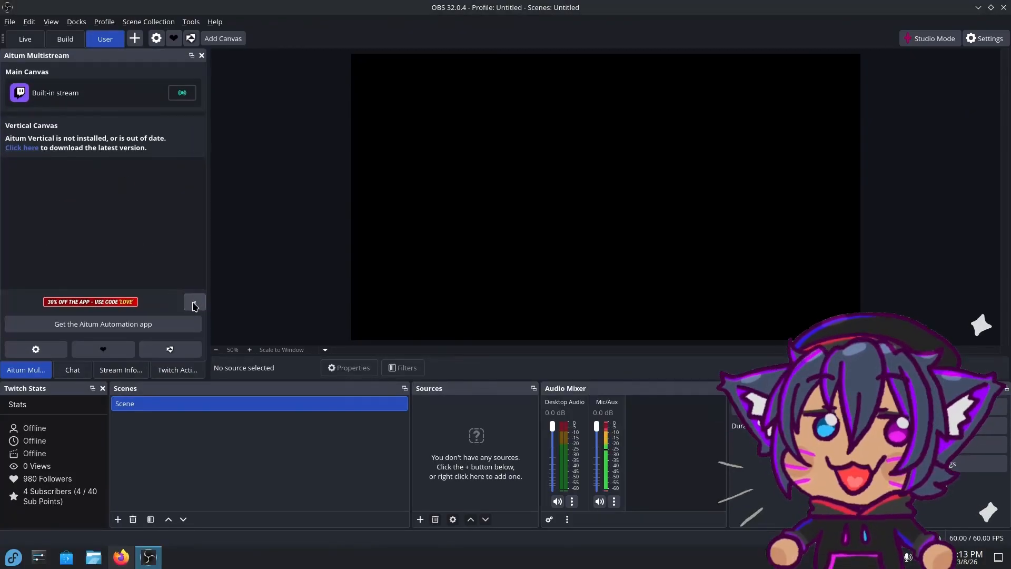
pyautogui.click(195, 303)
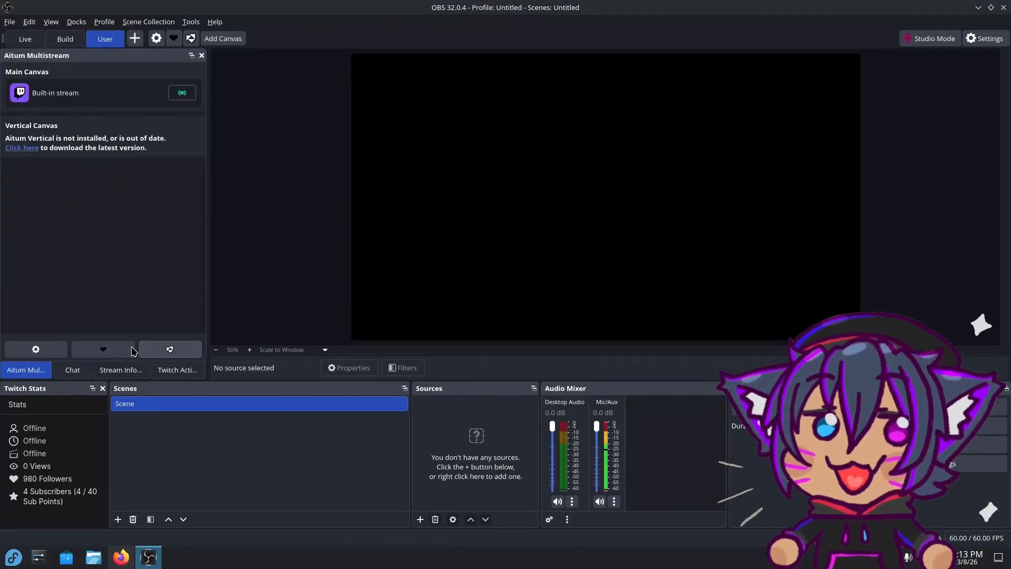
# Step: Look through the services available for a new Main Canvas output in the Aitum Multistream settings without adding one
pyautogui.click(34, 349)
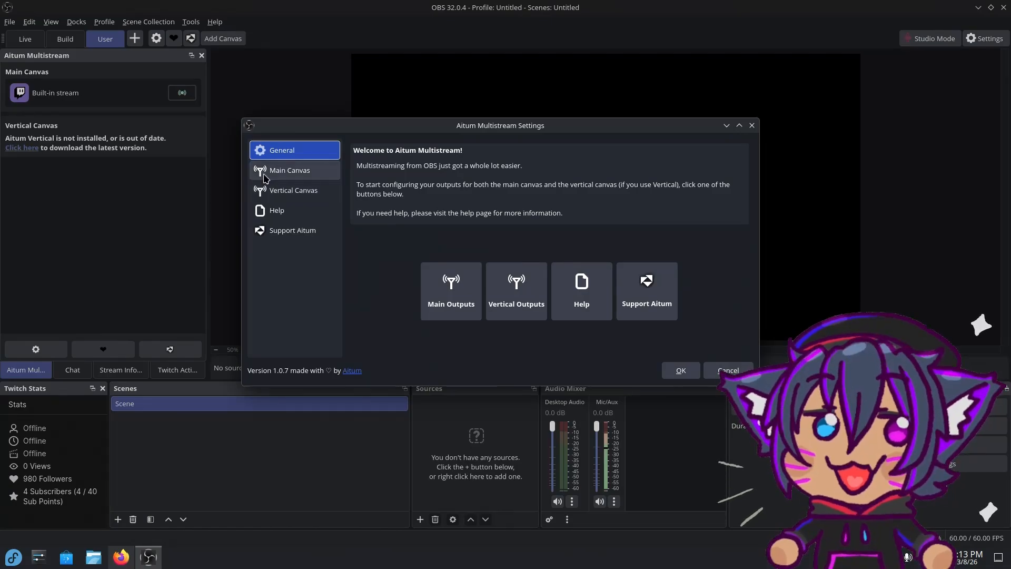
pyautogui.click(293, 171)
pyautogui.click(729, 155)
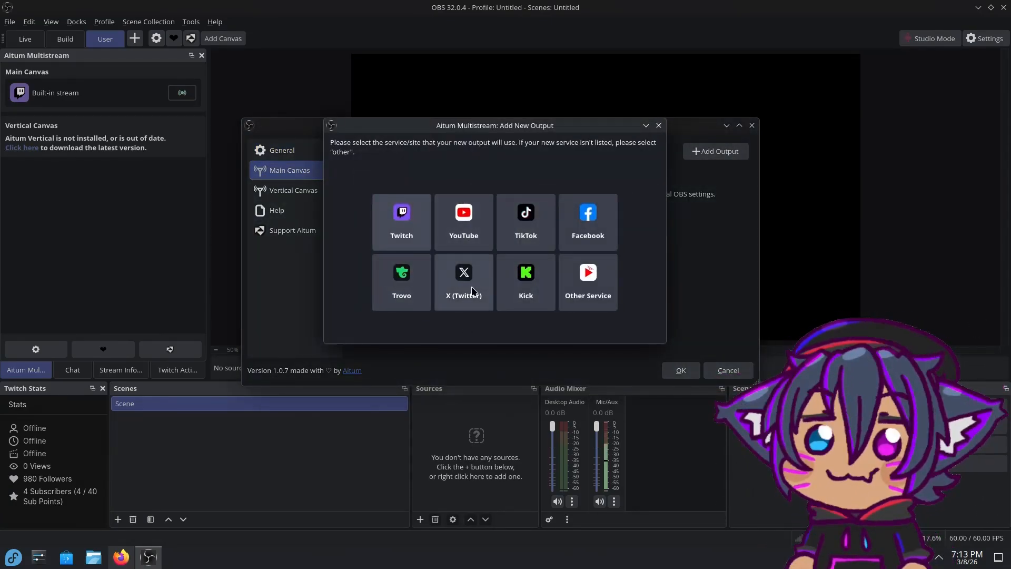
pyautogui.click(658, 126)
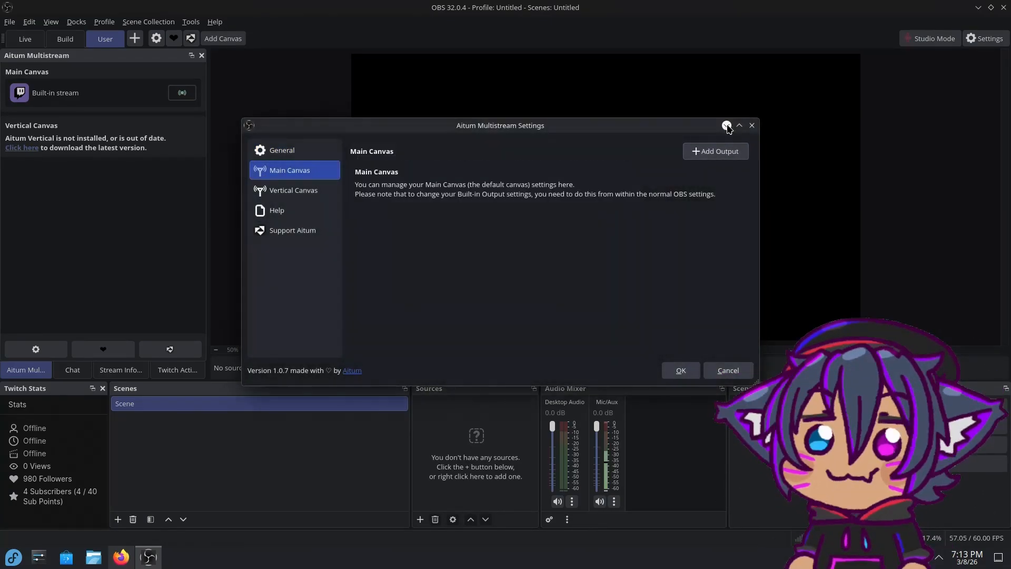
pyautogui.click(752, 125)
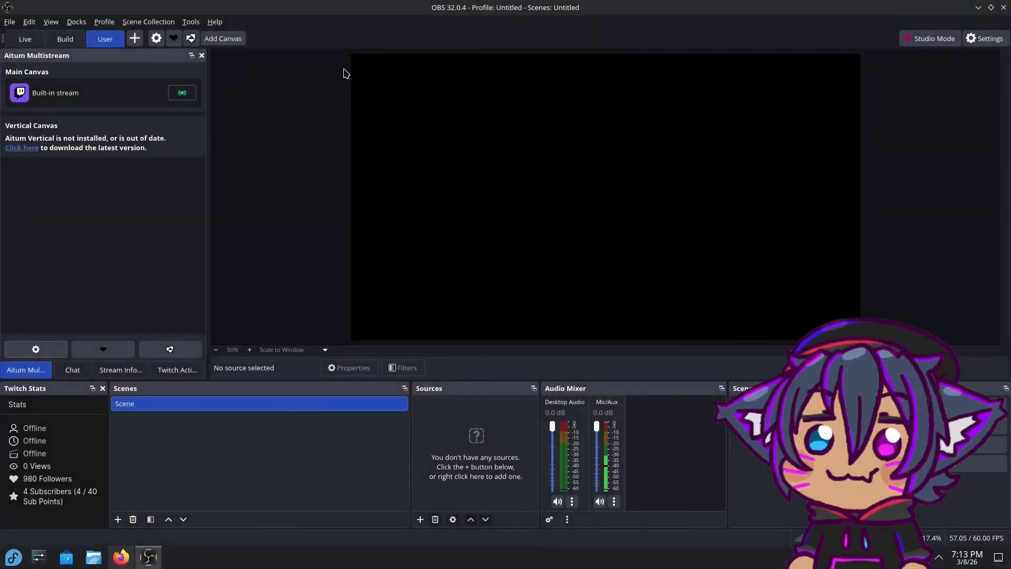
# Step: View the Build and Live layouts before returning to User, and move the Aitum Multistream tab to the end of its dock group
pyautogui.click(63, 40)
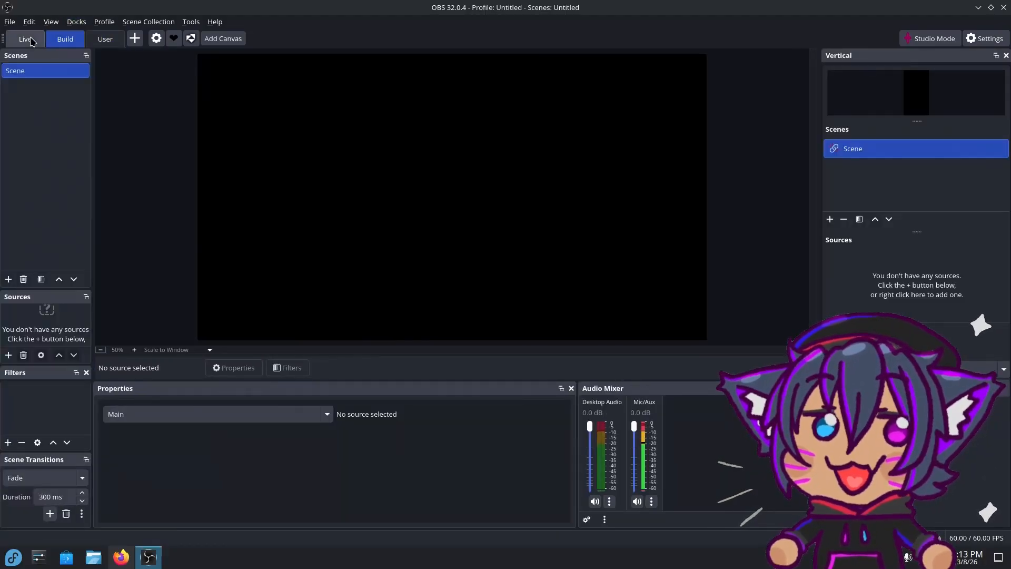
pyautogui.click(31, 41)
pyautogui.click(58, 42)
pyautogui.click(102, 44)
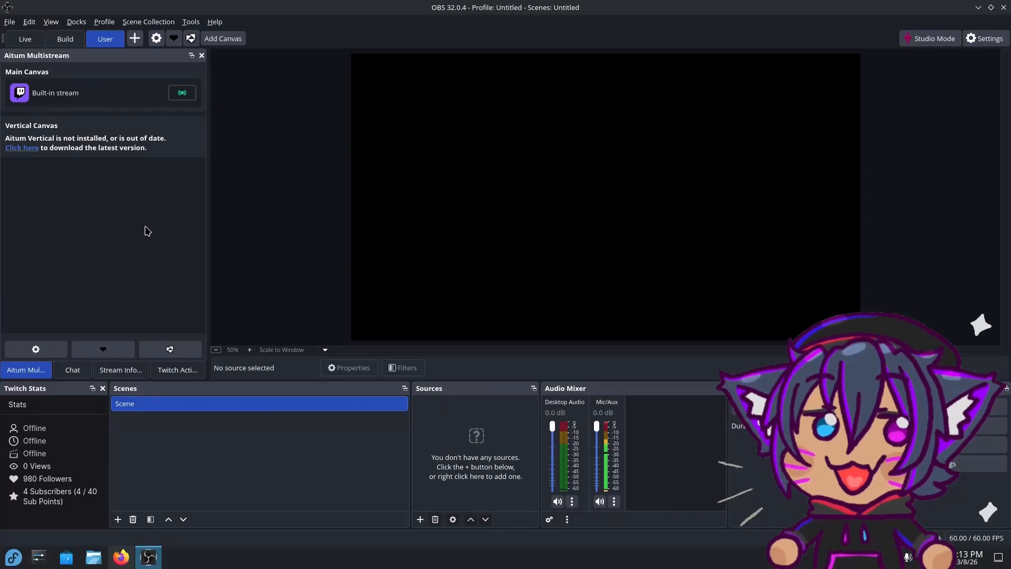
pyautogui.moveTo(45, 375); pyautogui.dragTo(170, 380)
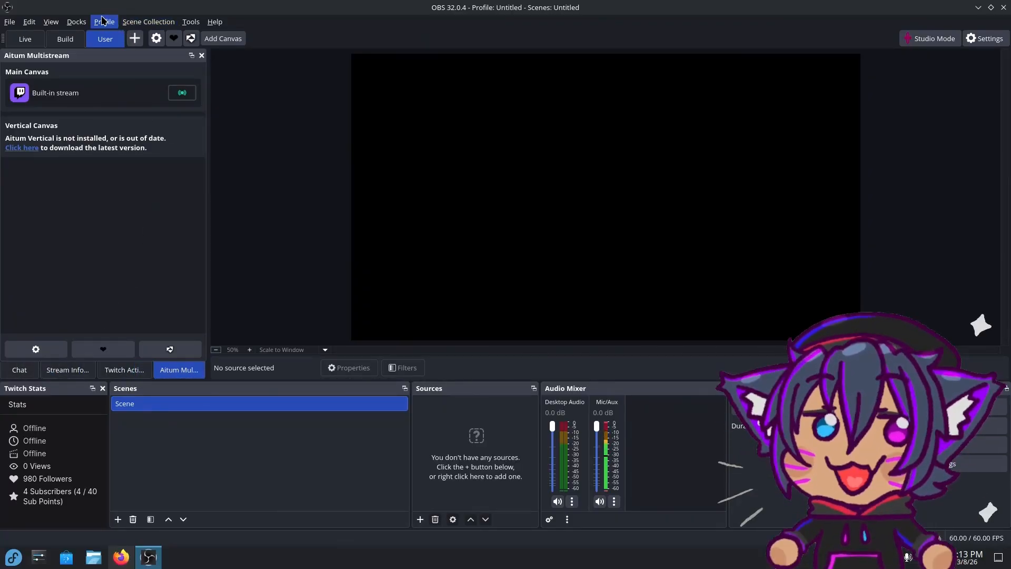
# Step: Show the Vertical dock as a floating window, reposition it over the preview and close it again
pyautogui.click(76, 21)
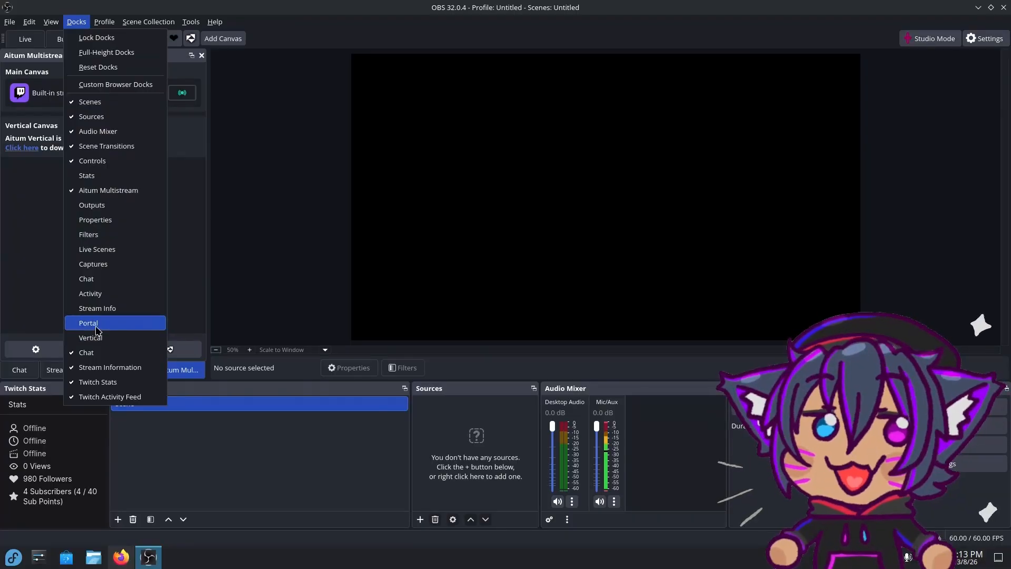
pyautogui.click(98, 337)
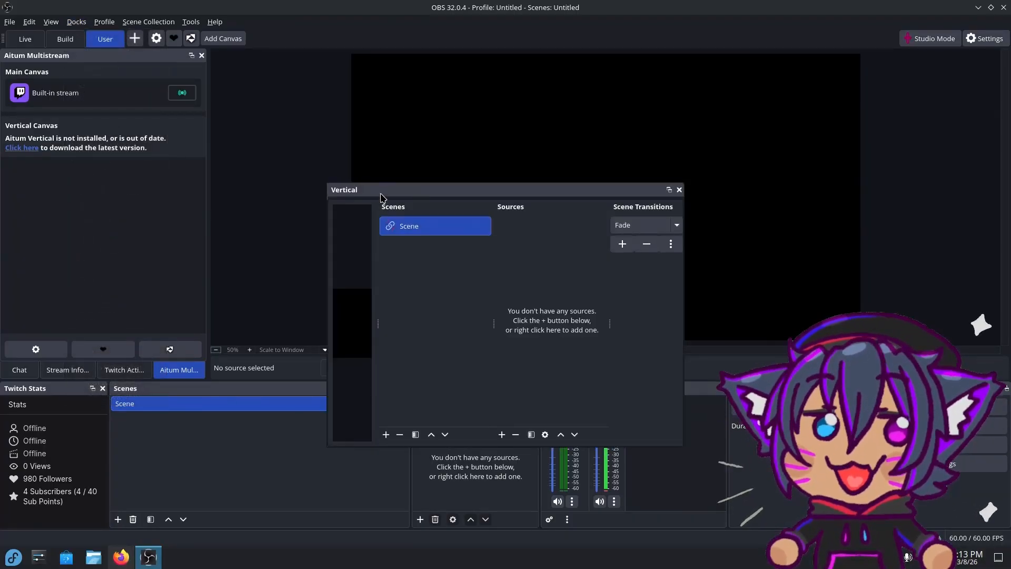
pyautogui.moveTo(381, 197); pyautogui.dragTo(310, 185)
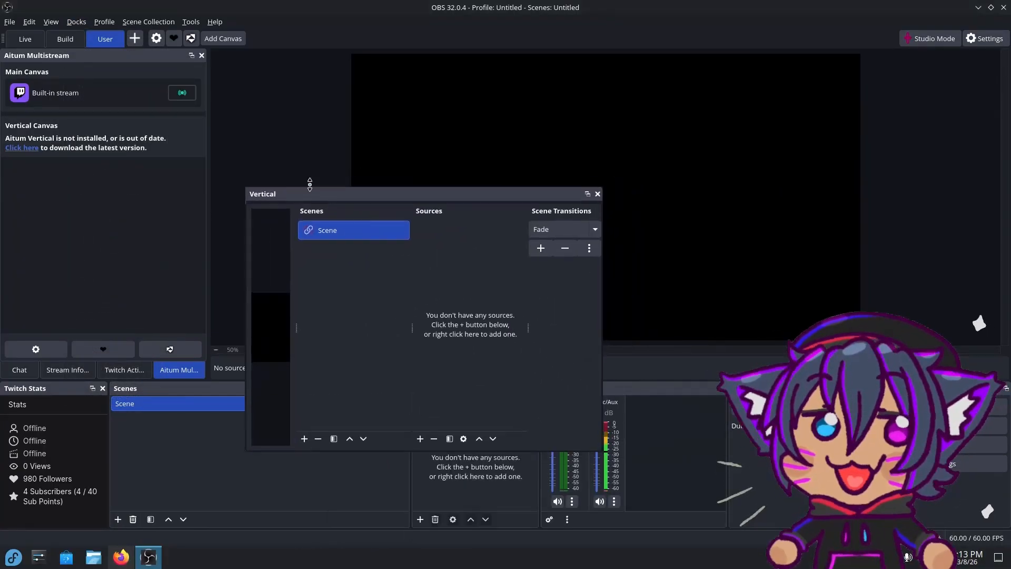
pyautogui.click(597, 194)
pyautogui.click(606, 280)
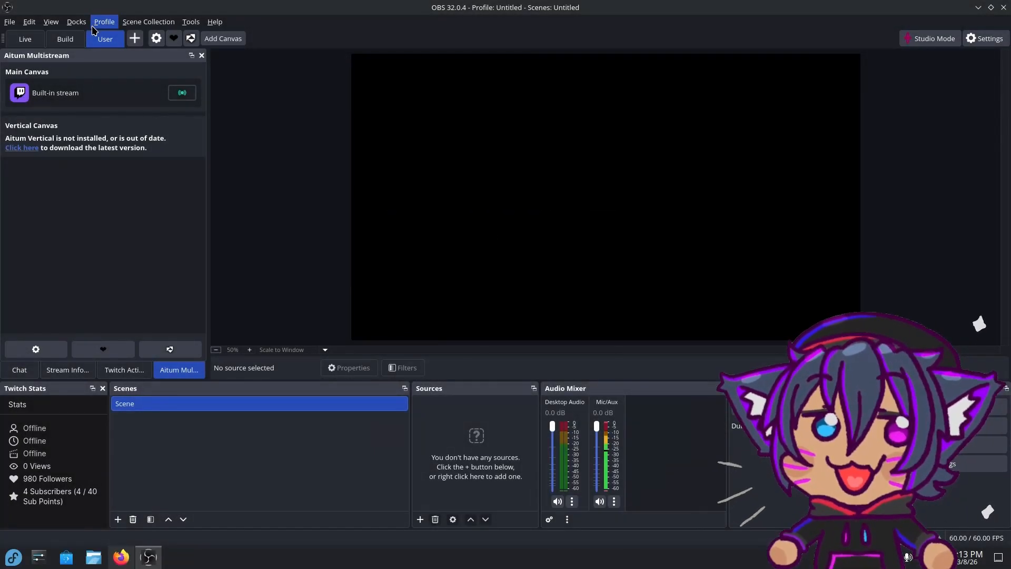
# Step: Show the Activity dock and dock it on the side of the preview opposite Aitum Multistream
pyautogui.click(76, 22)
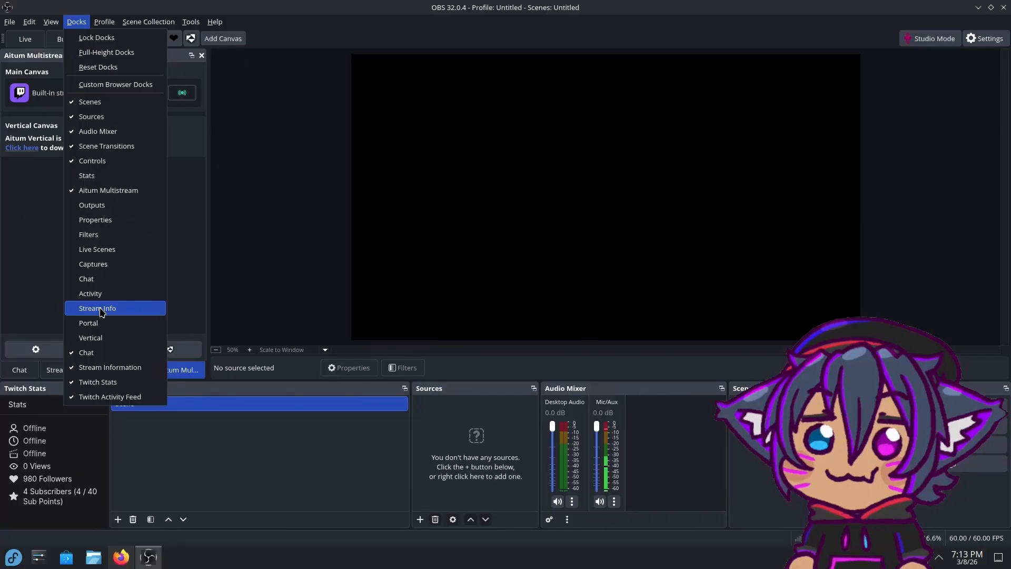
pyautogui.click(95, 294)
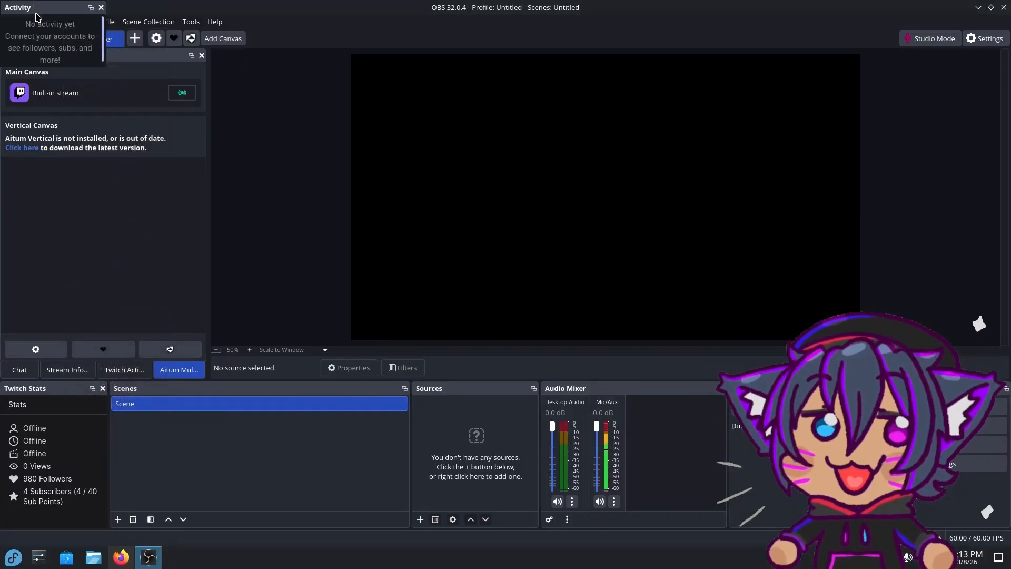
pyautogui.moveTo(37, 15); pyautogui.dragTo(980, 177)
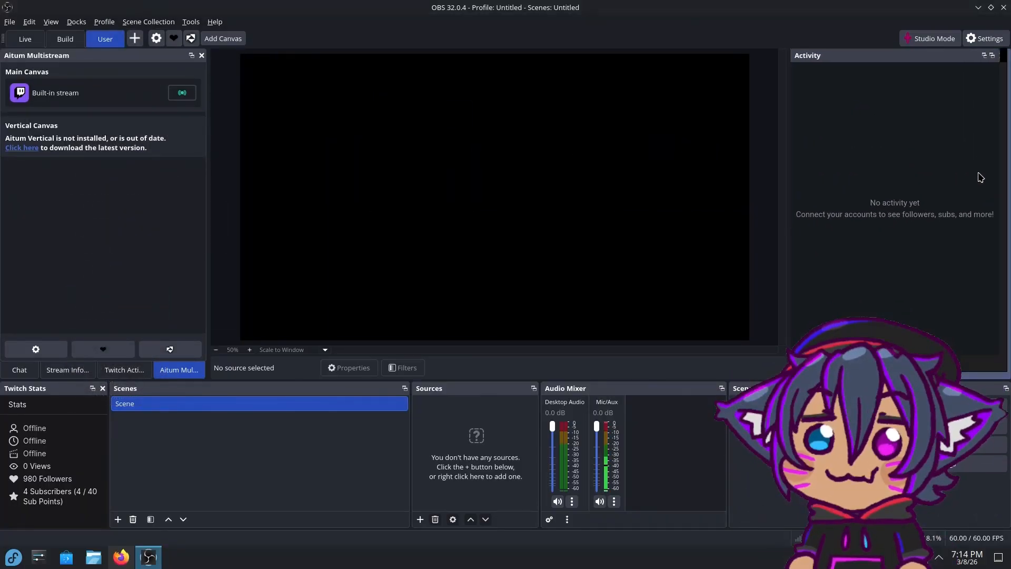
# Step: Show the Outputs dock tabbed with Chat and Aitum Multistream, review its listed outputs and close it
pyautogui.click(75, 23)
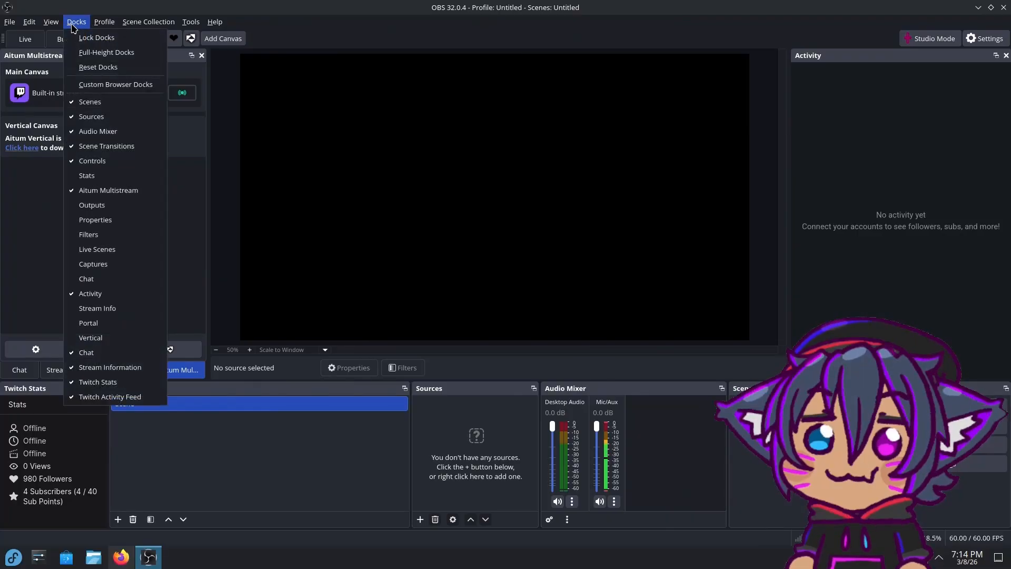
pyautogui.click(120, 206)
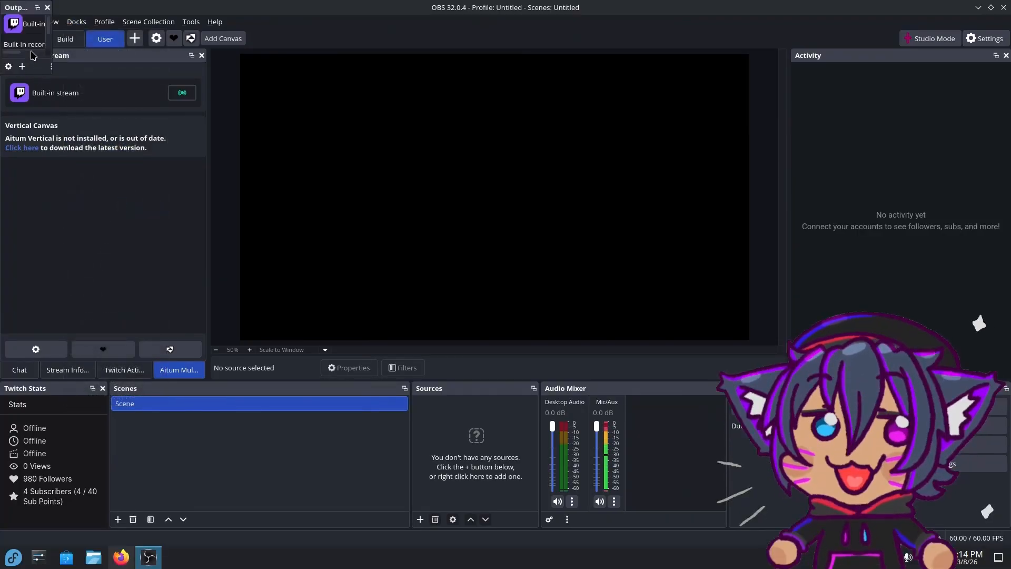
pyautogui.moveTo(20, 8); pyautogui.dragTo(118, 215)
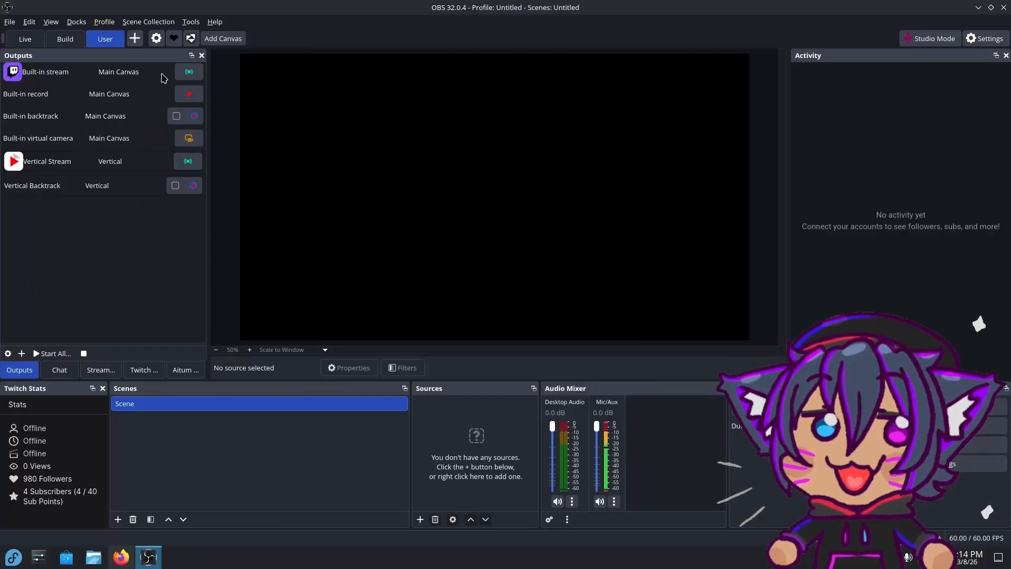
pyautogui.click(202, 55)
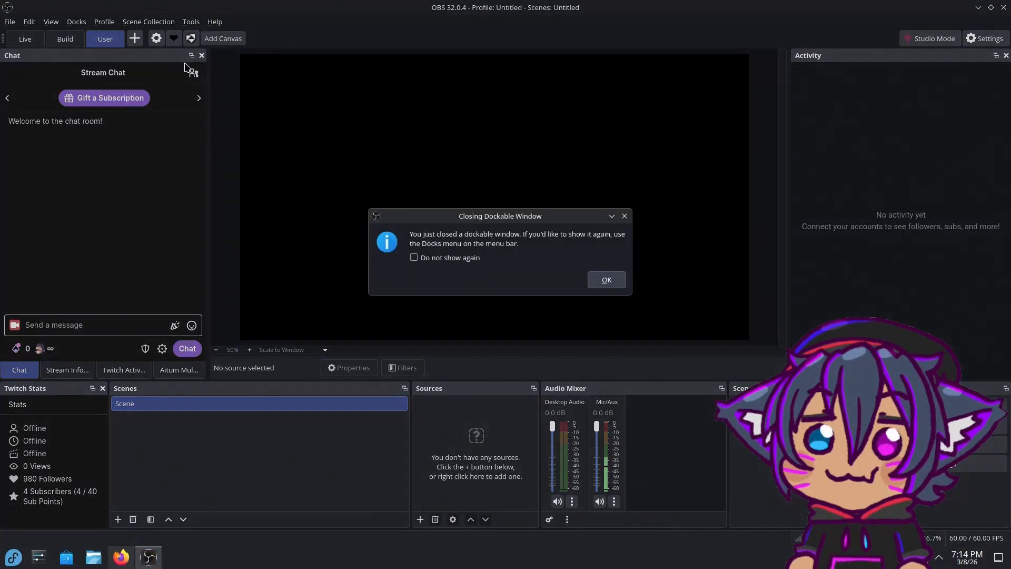
pyautogui.click(606, 279)
# Step: Show the Stream Info dock and tab it together with the Chat and Aitum Multistream docks
pyautogui.click(77, 21)
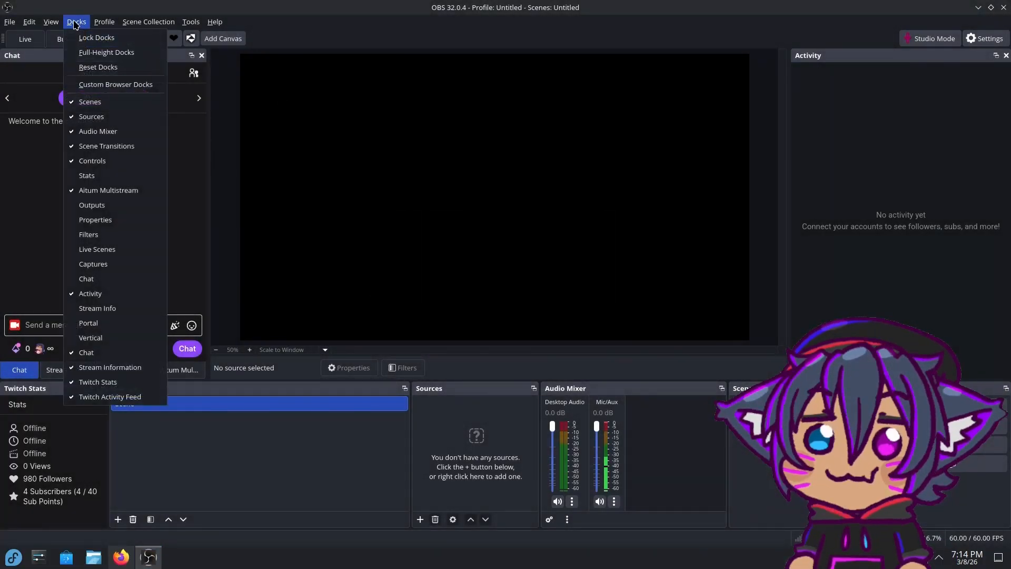
pyautogui.click(100, 308)
pyautogui.moveTo(46, 7); pyautogui.dragTo(118, 149)
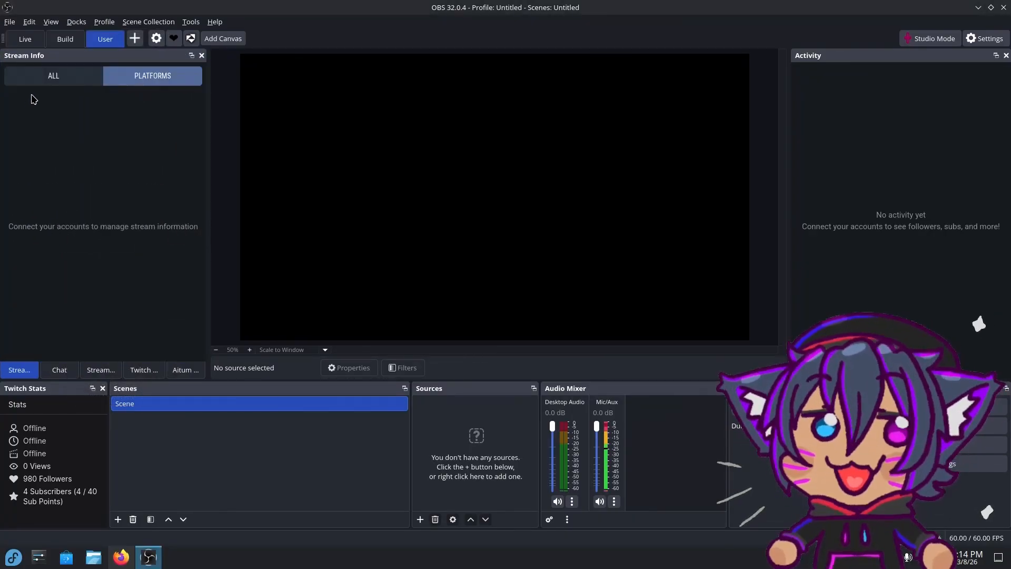
# Step: Close the Stream Info dock and show it again from the list of available docks
pyautogui.click(202, 55)
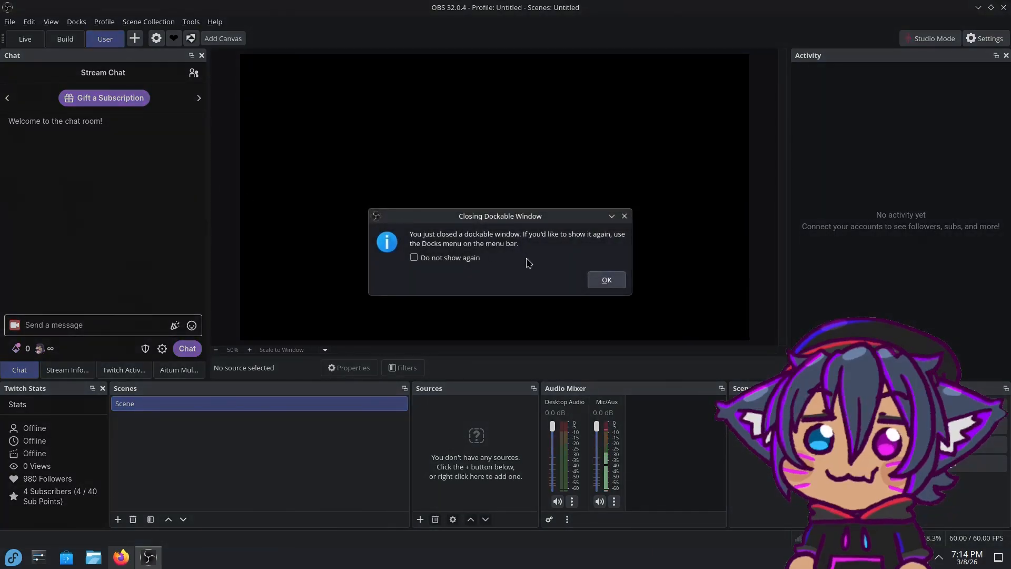
pyautogui.click(605, 280)
pyautogui.click(79, 23)
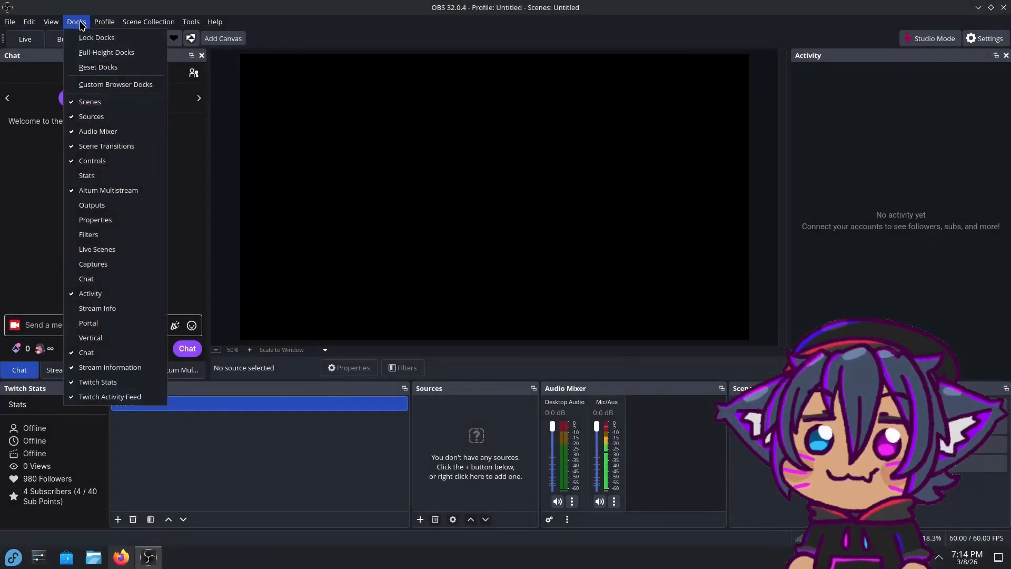
pyautogui.click(111, 309)
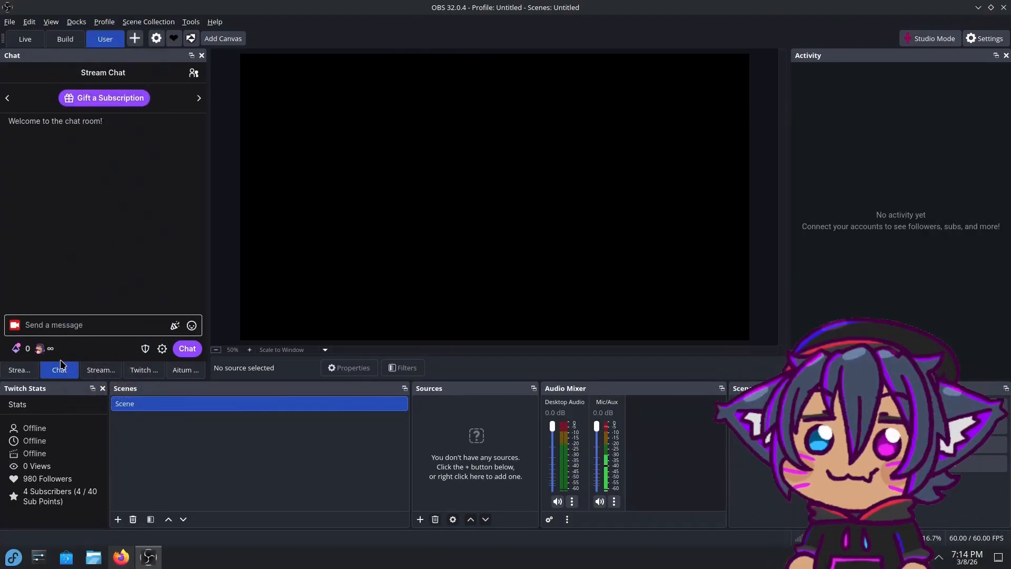
# Step: Switch back and forth between the Stream Info and Twitch Chat docks, ending on Chat
pyautogui.click(27, 369)
pyautogui.click(53, 367)
pyautogui.click(18, 370)
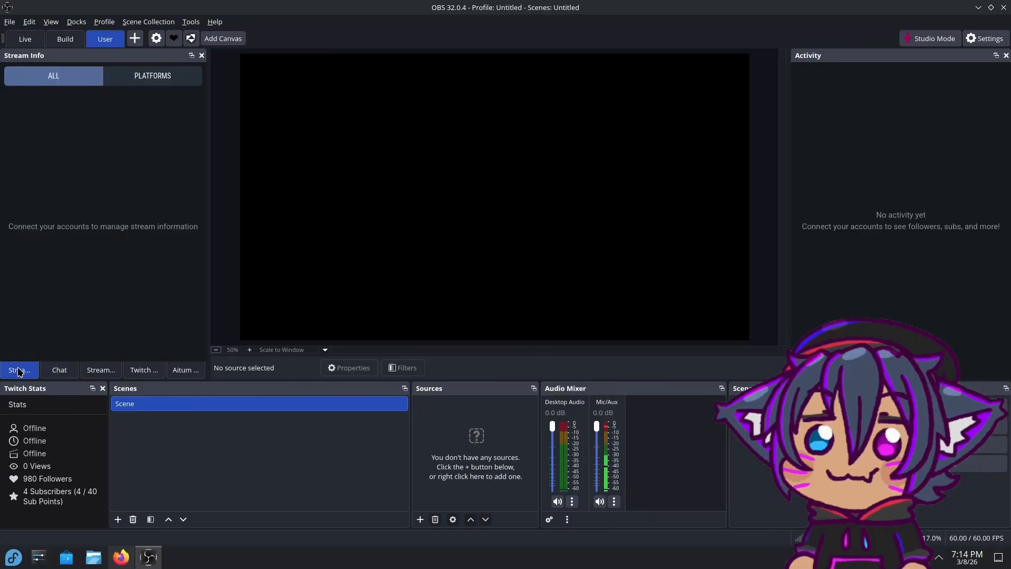
pyautogui.click(58, 370)
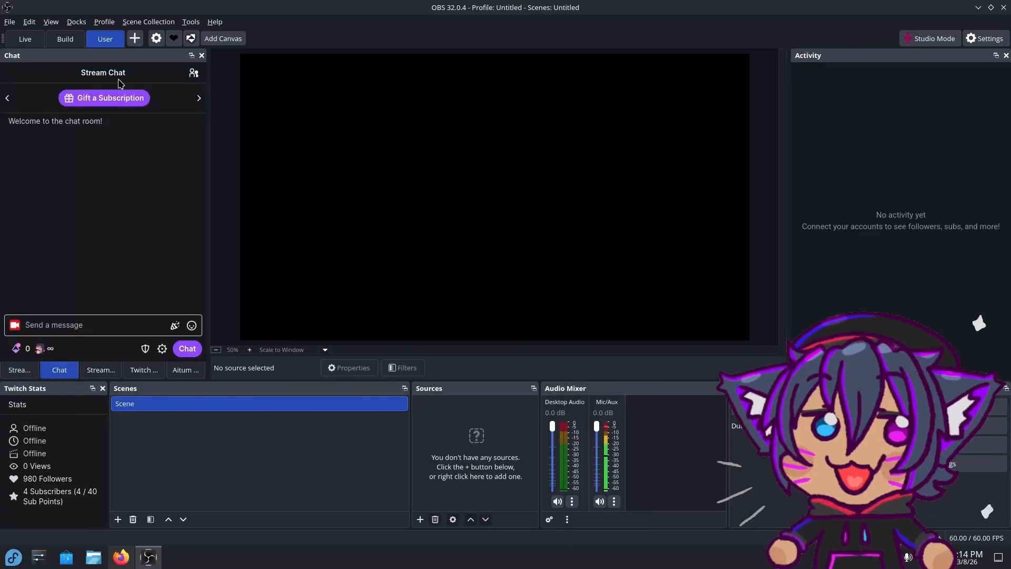
# Step: Show the multi-platform Chat dock, group it with the Twitch Chat dock and reorder its tab to fourth, then return to Twitch chat
pyautogui.click(79, 23)
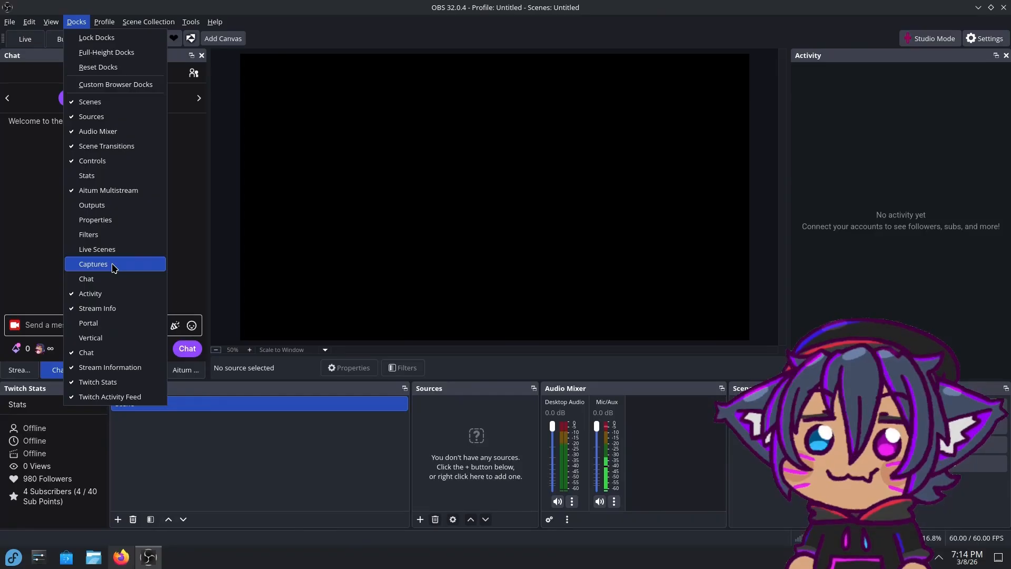
pyautogui.click(113, 279)
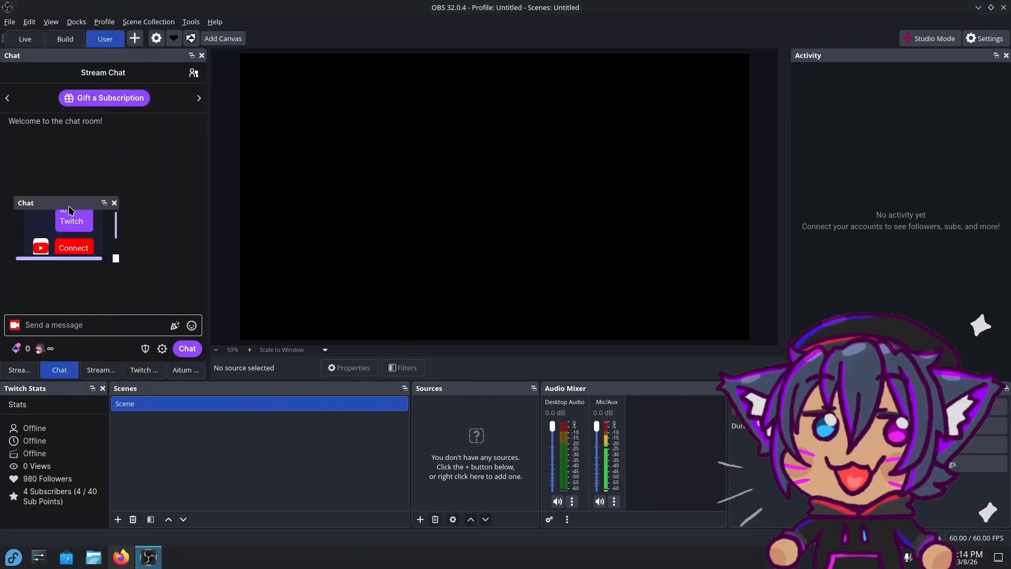
pyautogui.moveTo(71, 210); pyautogui.dragTo(108, 151)
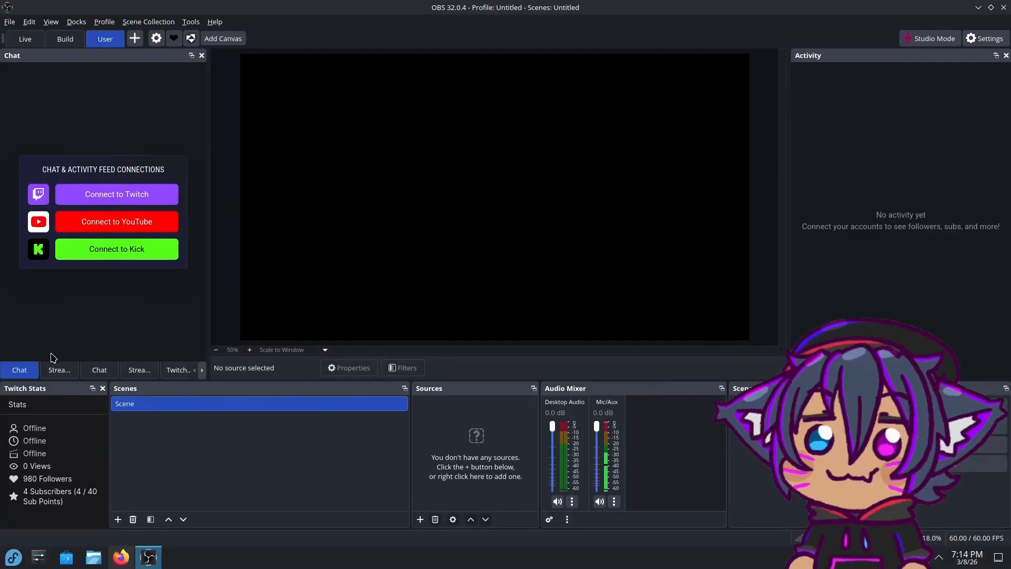
pyautogui.moveTo(20, 369); pyautogui.dragTo(139, 370)
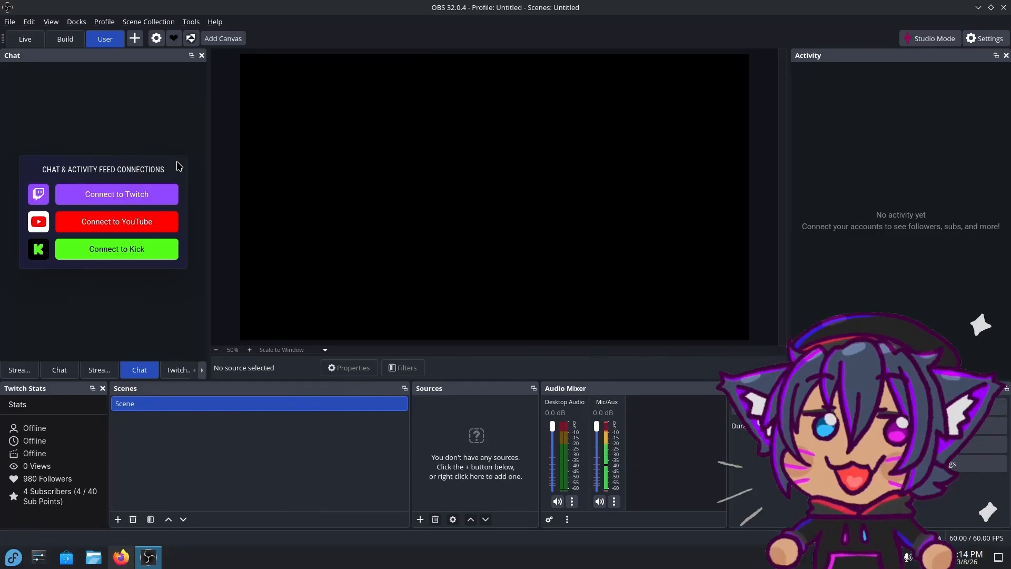
pyautogui.click(68, 369)
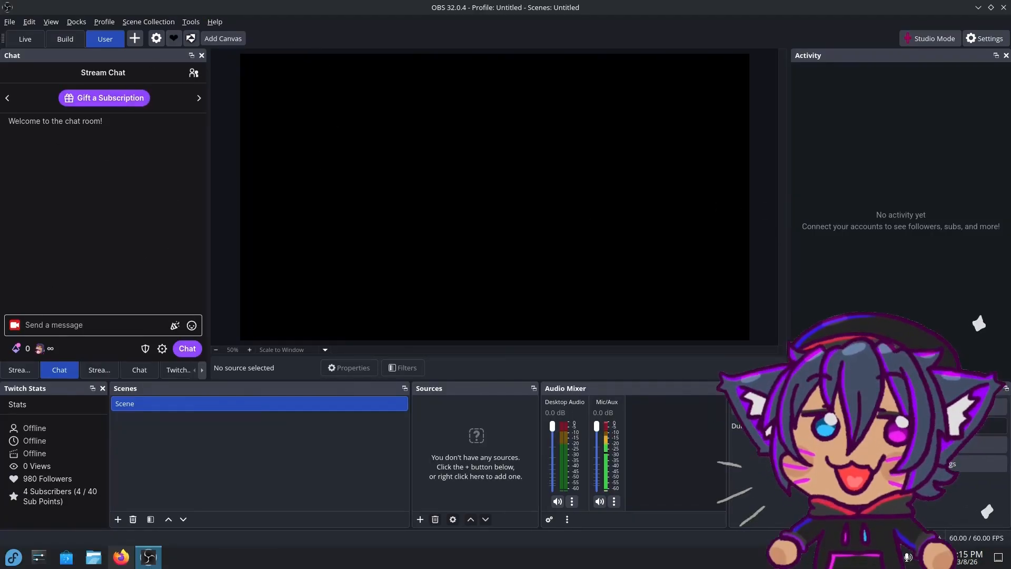
# Step: Start a test recording without any video sources and stop it
pyautogui.click(942, 425)
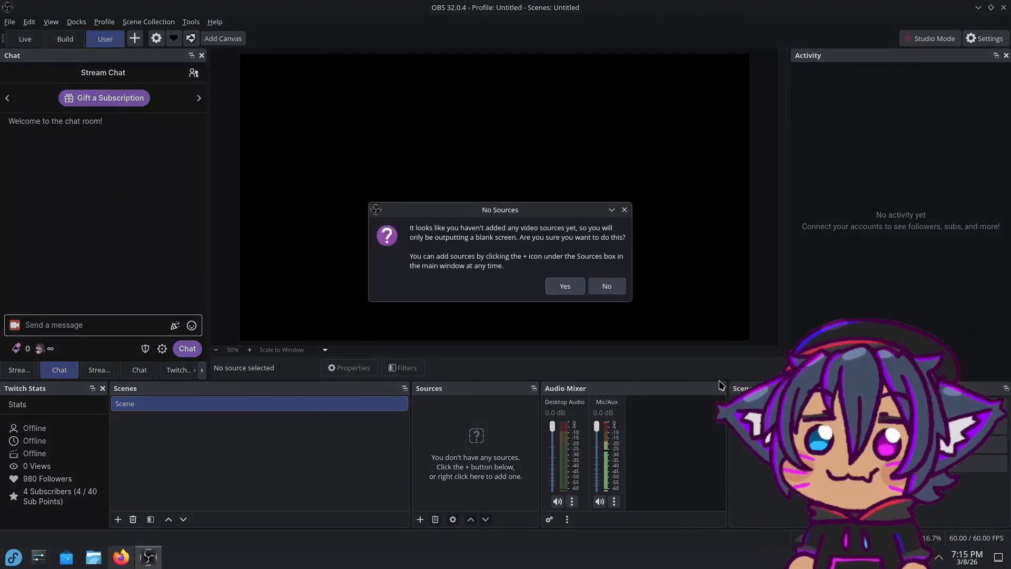
pyautogui.click(564, 288)
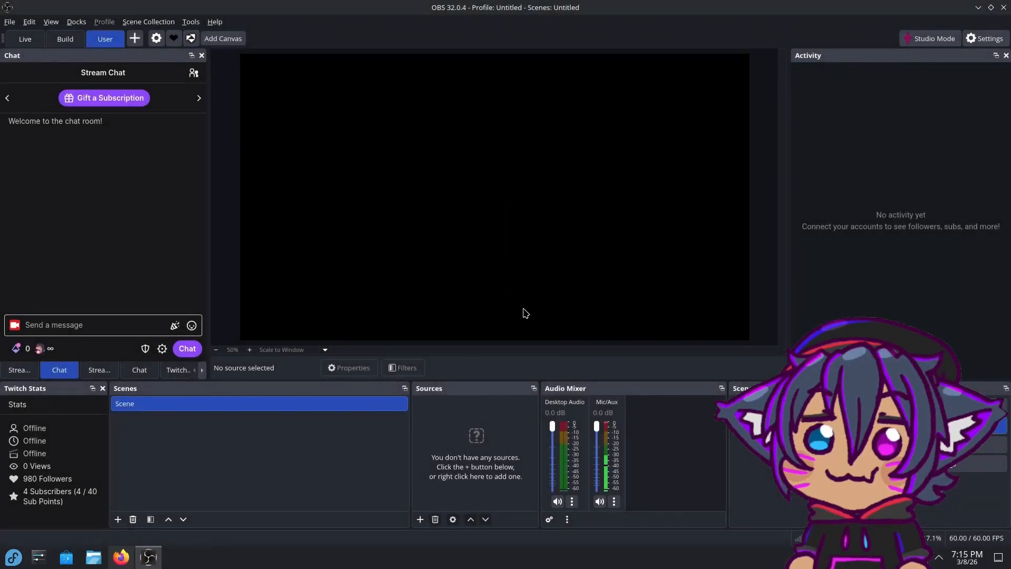
pyautogui.click(942, 426)
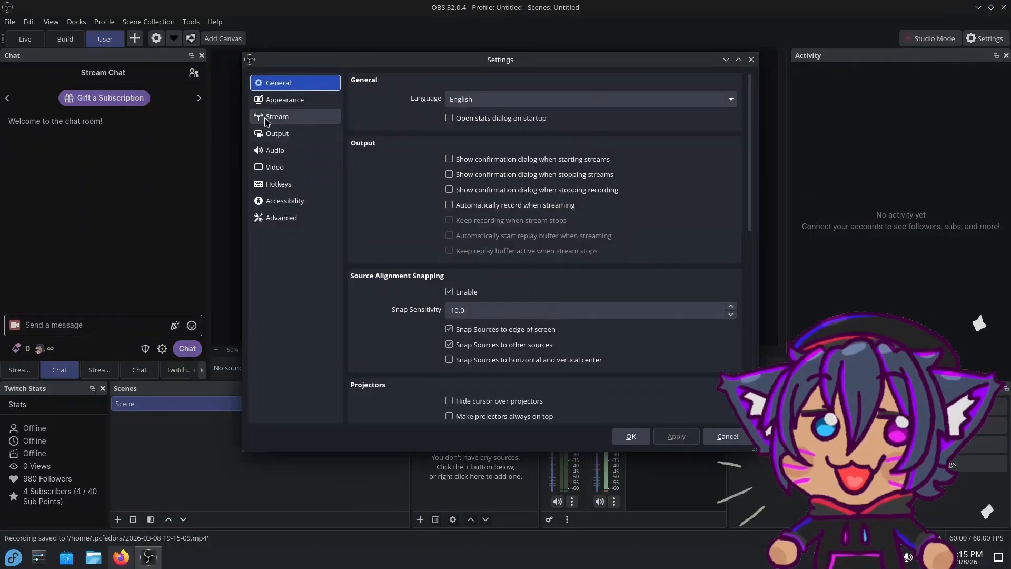
# Step: Change the Yami theme's style to Acri in the appearance settings and save the change
pyautogui.click(285, 100)
pyautogui.click(477, 100)
pyautogui.click(455, 126)
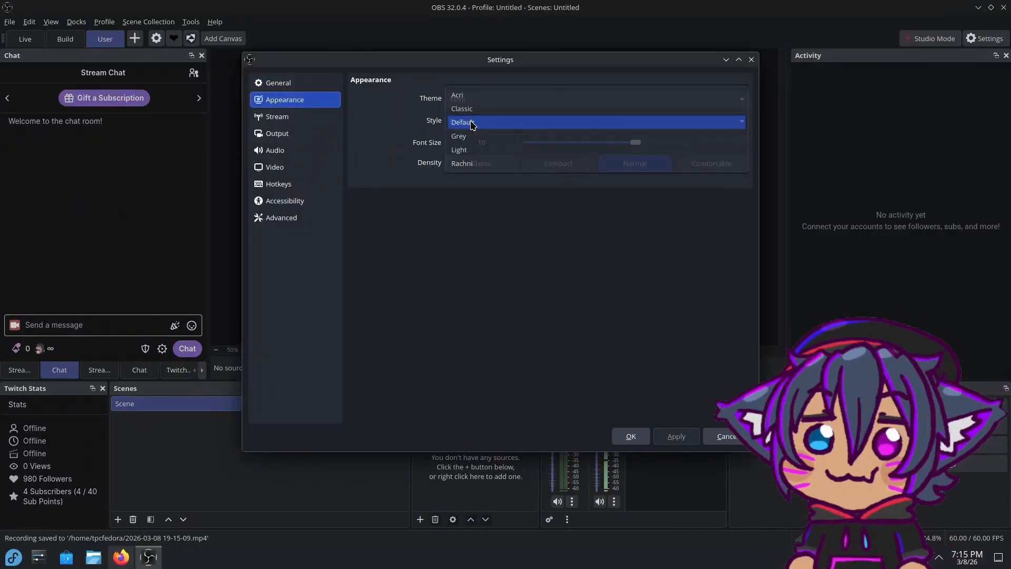
pyautogui.click(541, 81)
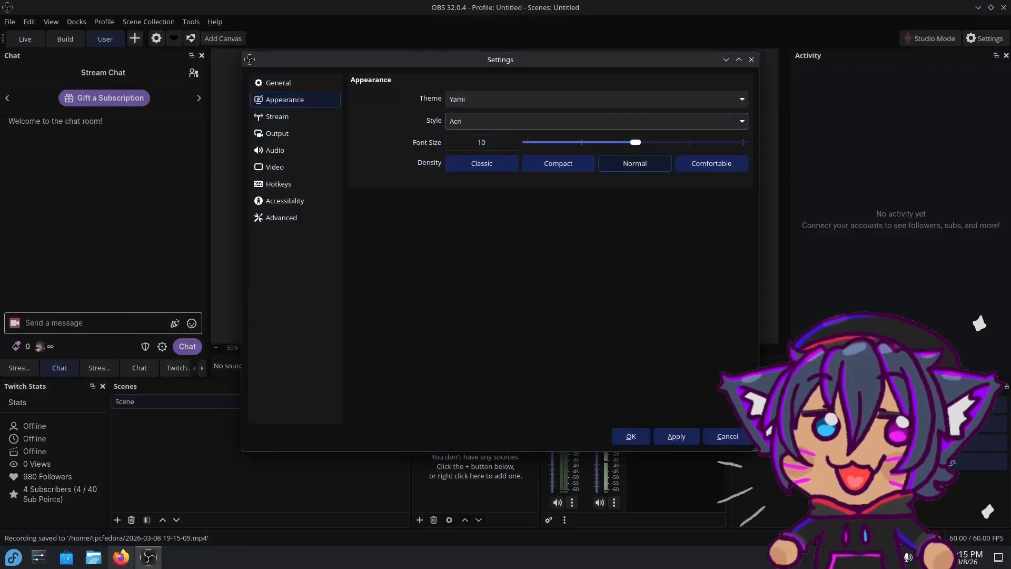
pyautogui.click(631, 436)
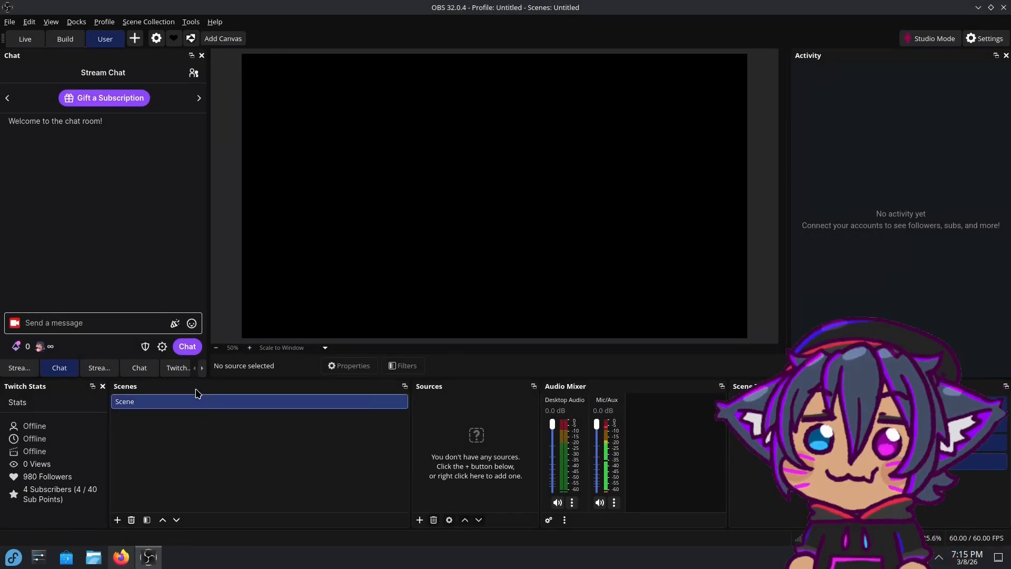
pyautogui.rightClick(230, 406)
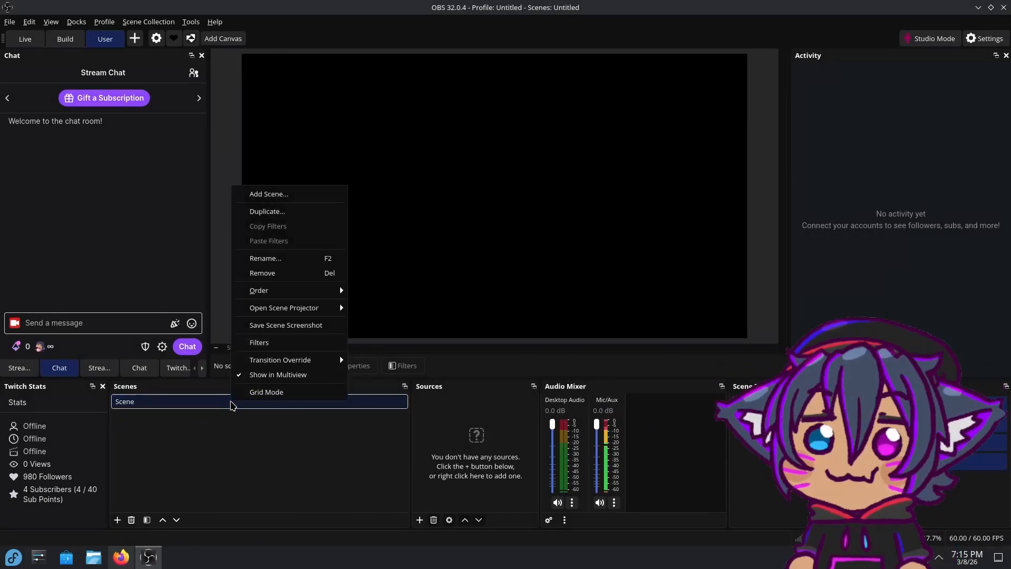
pyautogui.click(271, 258)
pyautogui.rightClick(471, 436)
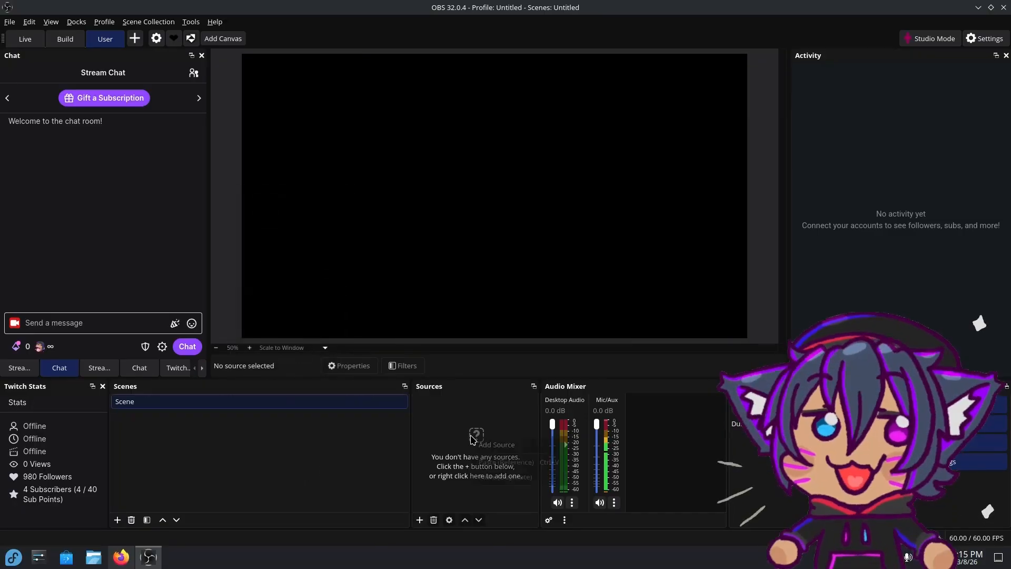
pyautogui.click(280, 452)
# Step: Switch the Scenes dock to Grid Mode
pyautogui.rightClick(280, 452)
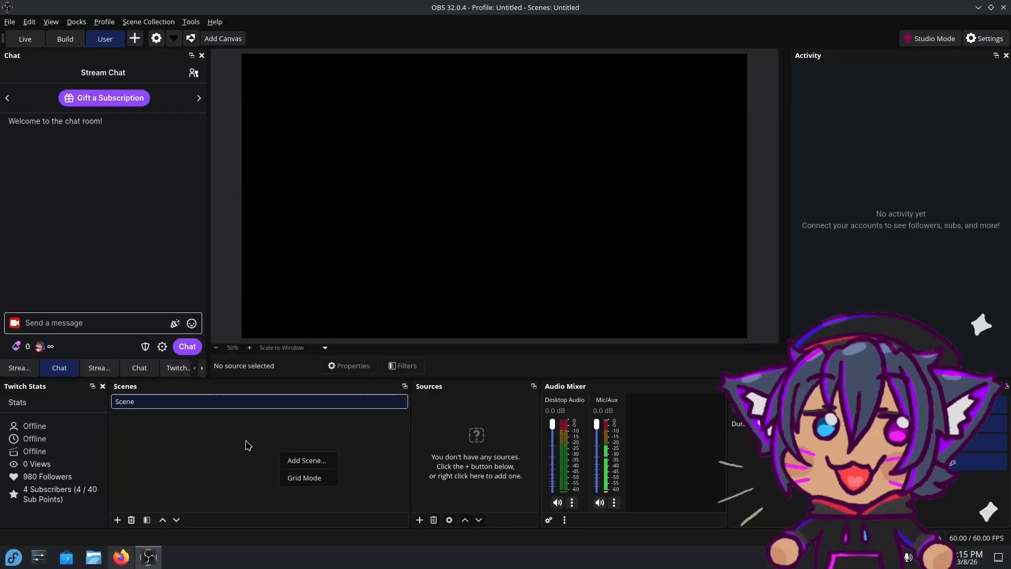
pyautogui.click(298, 477)
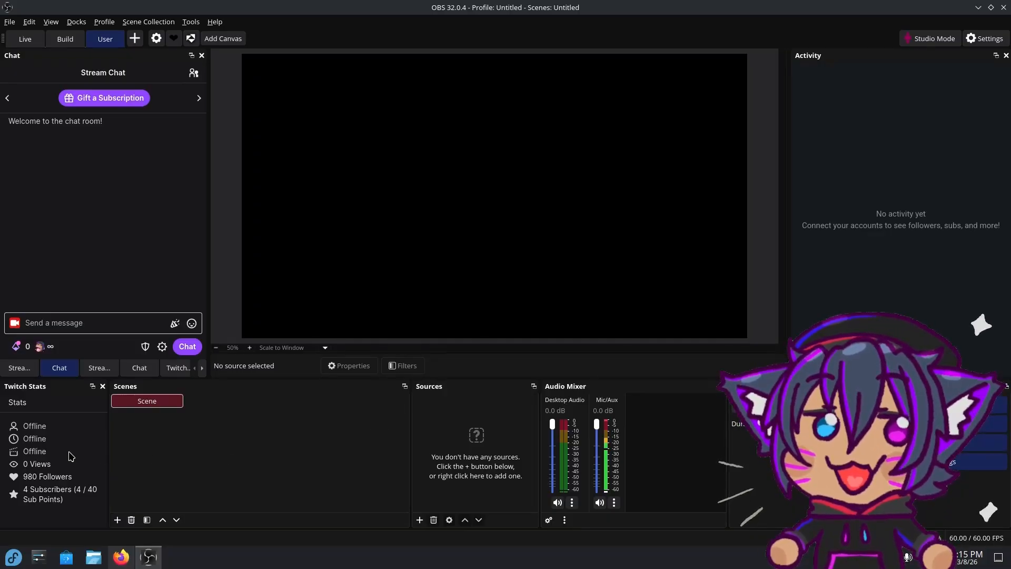
pyautogui.rightClick(230, 407)
pyautogui.click(185, 470)
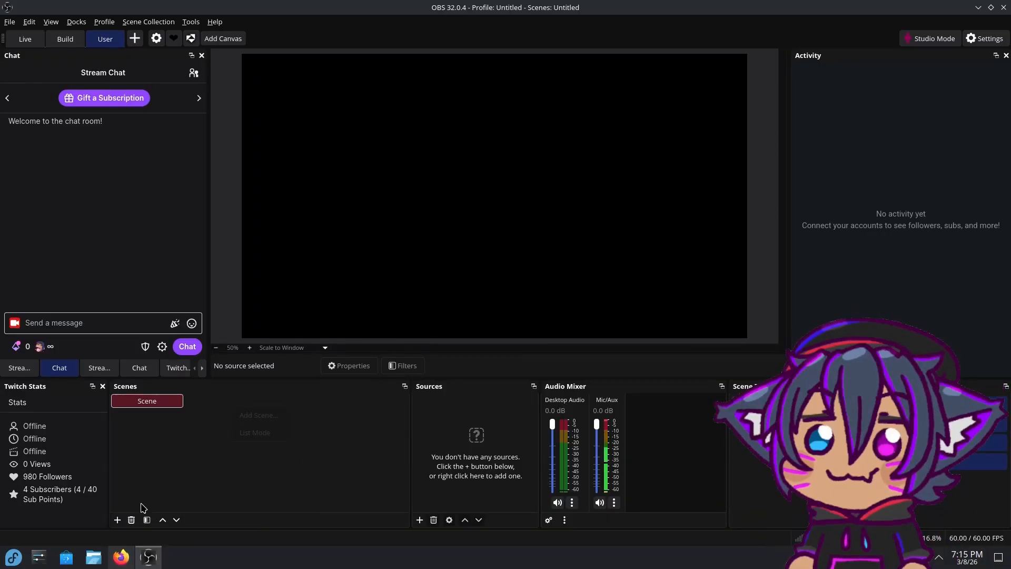
# Step: Add two scenes named Scene 2 and Scene 3
pyautogui.click(117, 519)
pyautogui.click(482, 280)
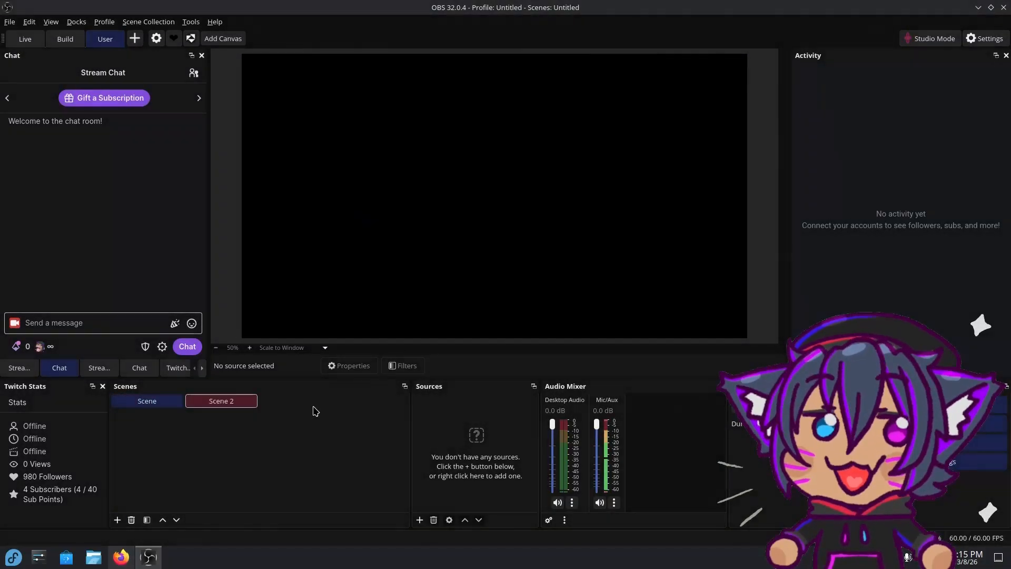
pyautogui.click(119, 520)
pyautogui.click(464, 277)
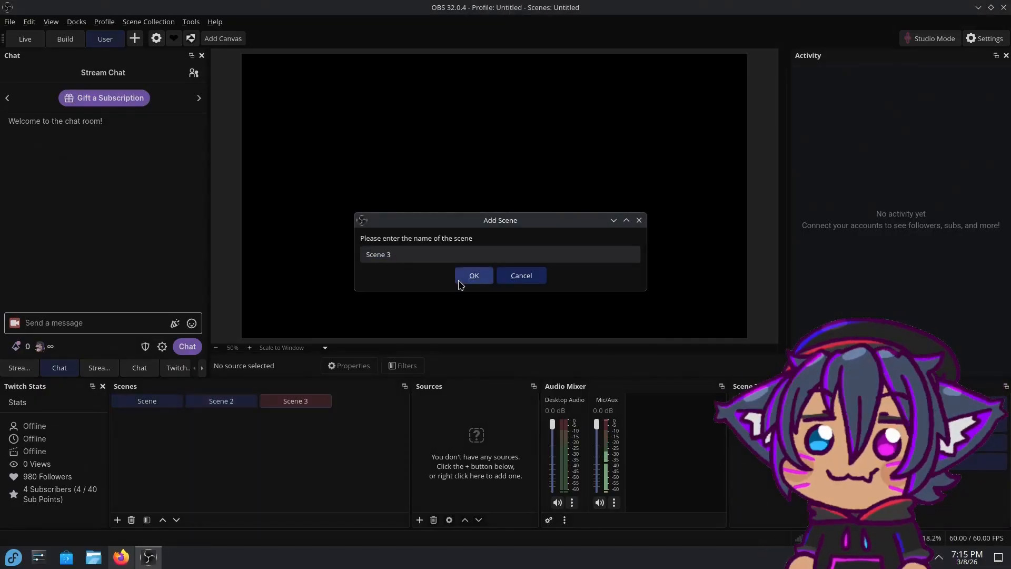
# Step: Switch back and forth through the three scenes in the grid, ending on Scene
pyautogui.click(228, 402)
pyautogui.click(146, 407)
pyautogui.click(239, 402)
pyautogui.click(279, 404)
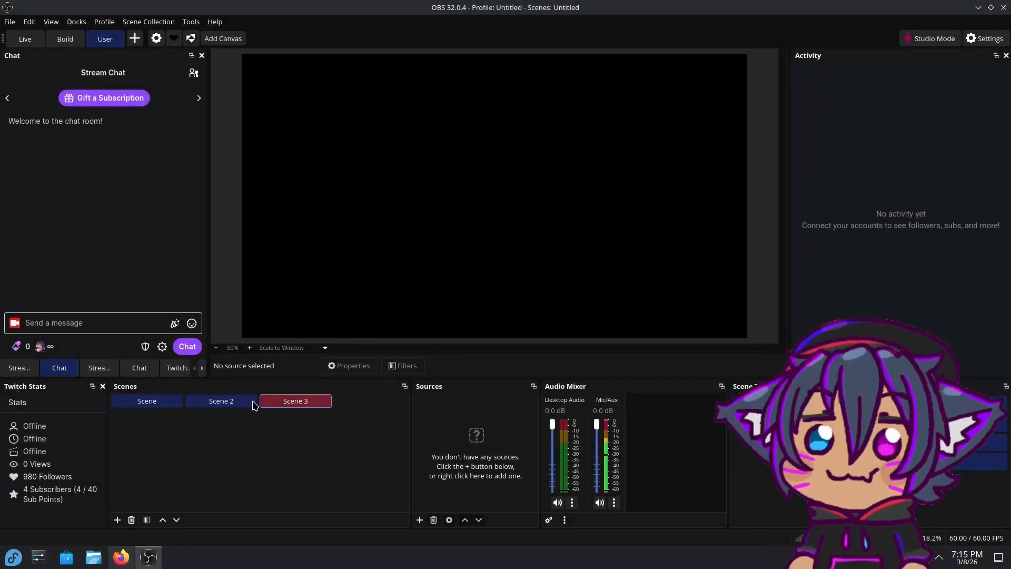
pyautogui.click(245, 405)
pyautogui.click(160, 405)
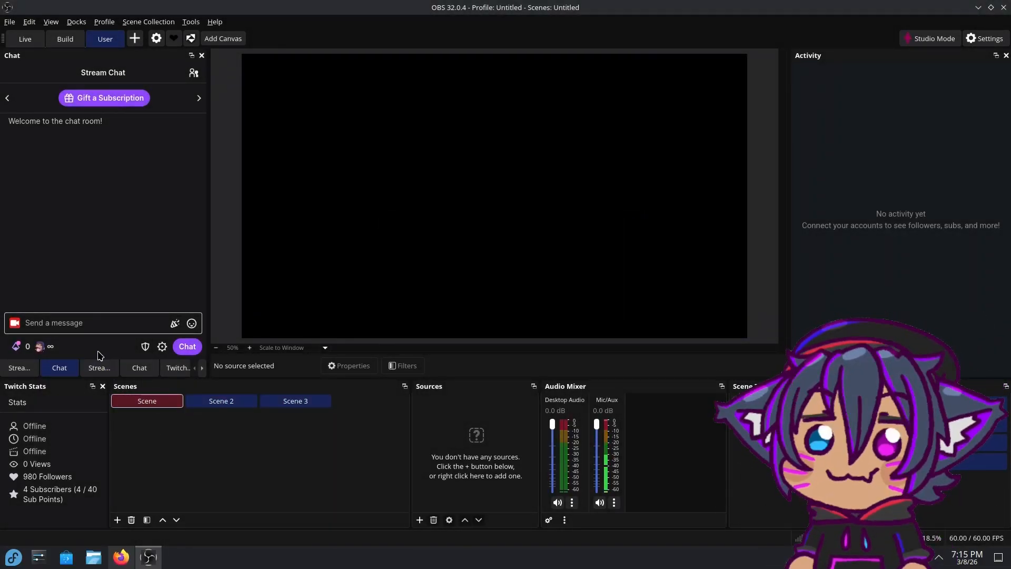
# Step: Show the obs-studio settings folder in the file manager, look inside plugin_config and return to obs-studio
pyautogui.click(10, 21)
pyautogui.click(41, 84)
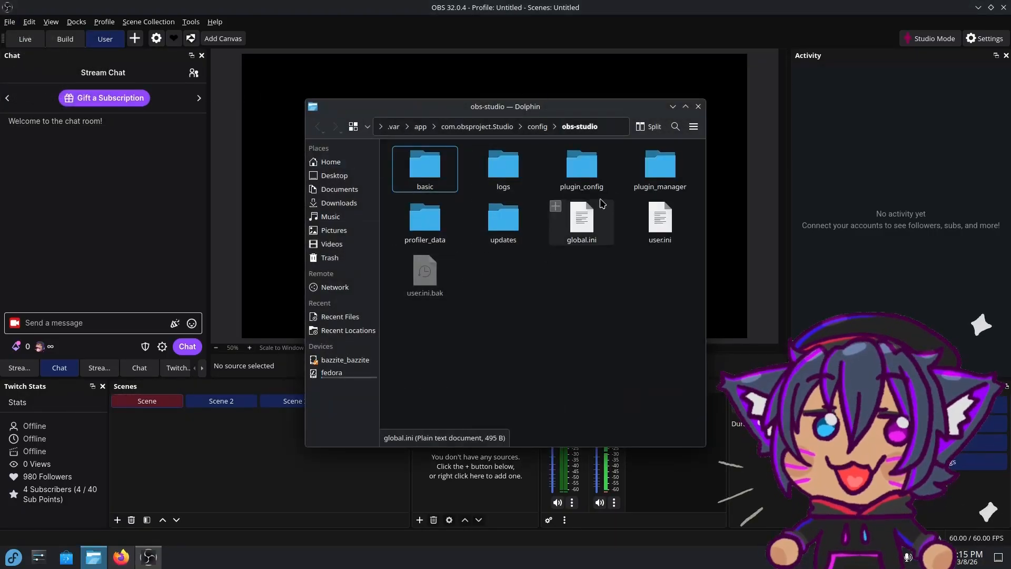
pyautogui.doubleClick(558, 176)
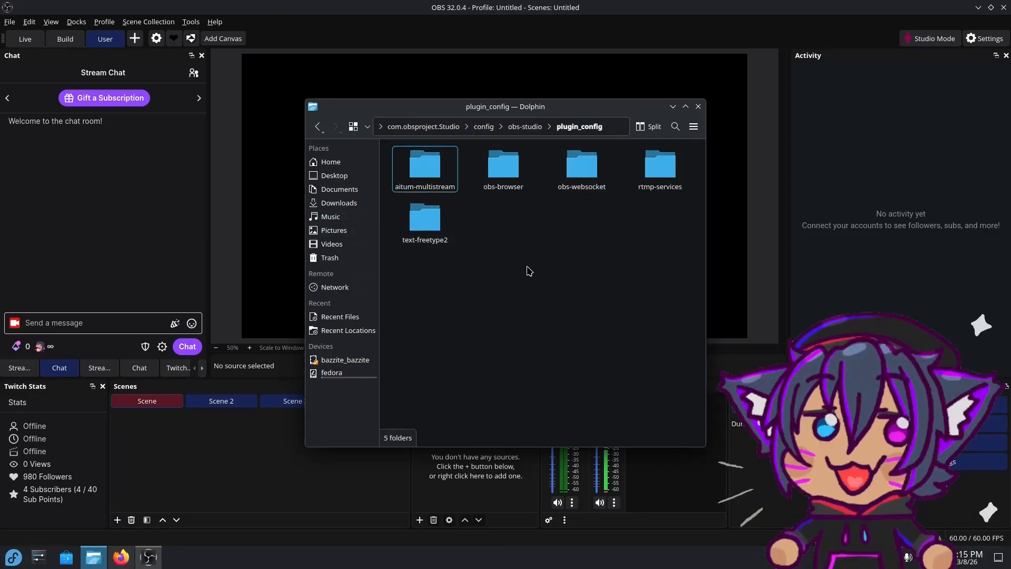
pyautogui.hotkey('alt', 'Left')
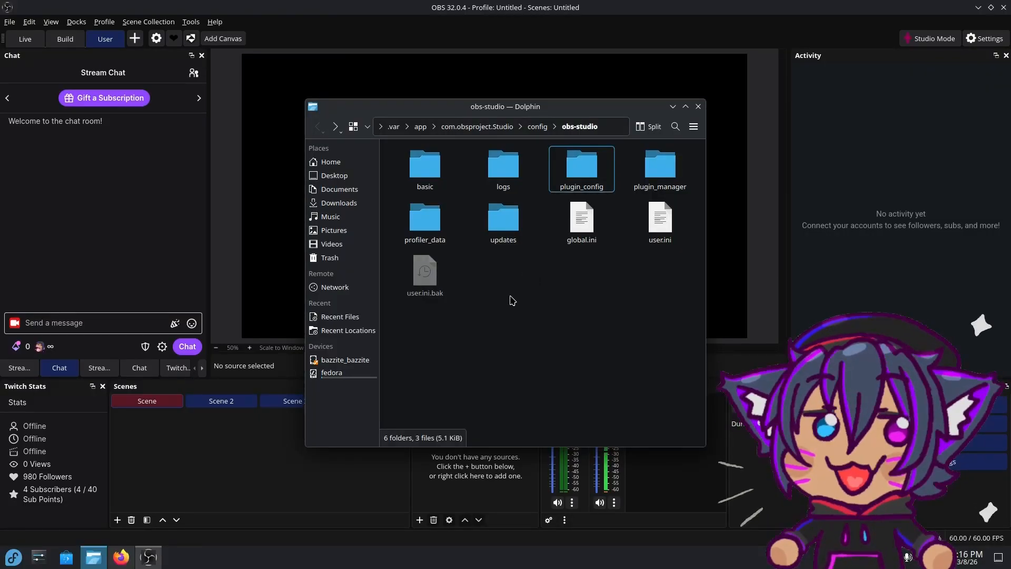
# Step: Create a folder named plugins inside the obs-studio configuration folder and open it
pyautogui.rightClick(509, 310)
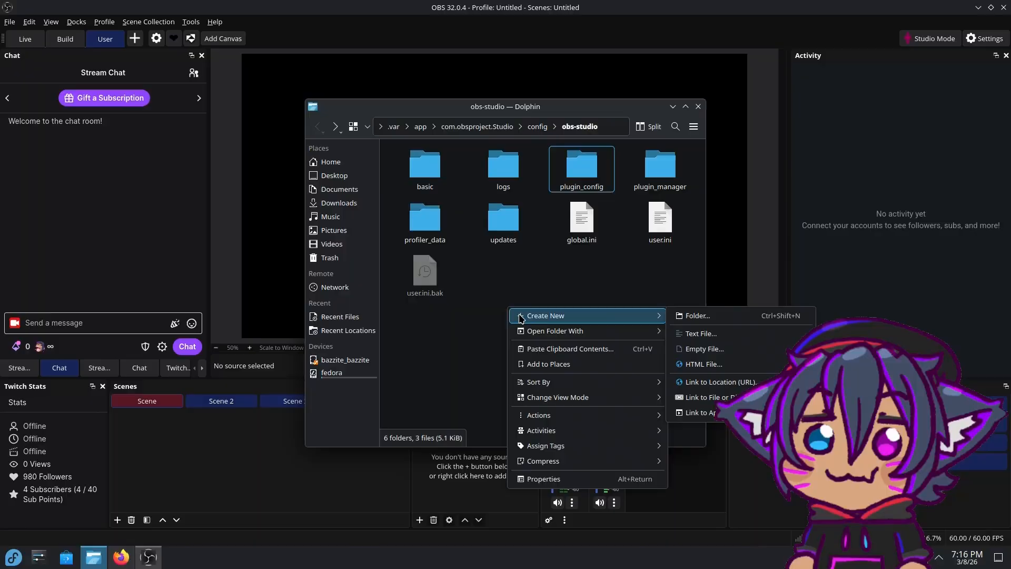
pyautogui.click(688, 316)
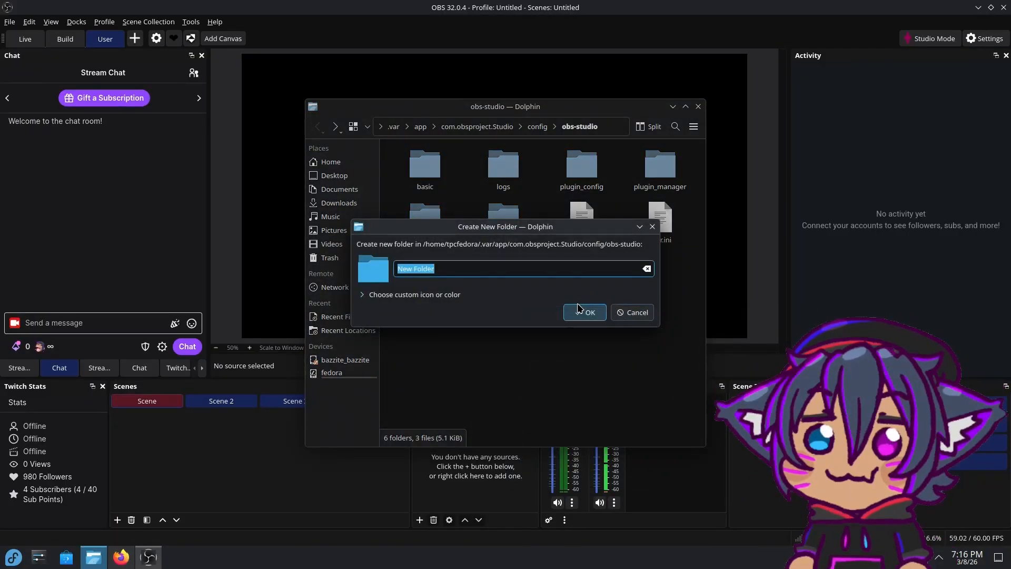
pyautogui.press('BackSpace')
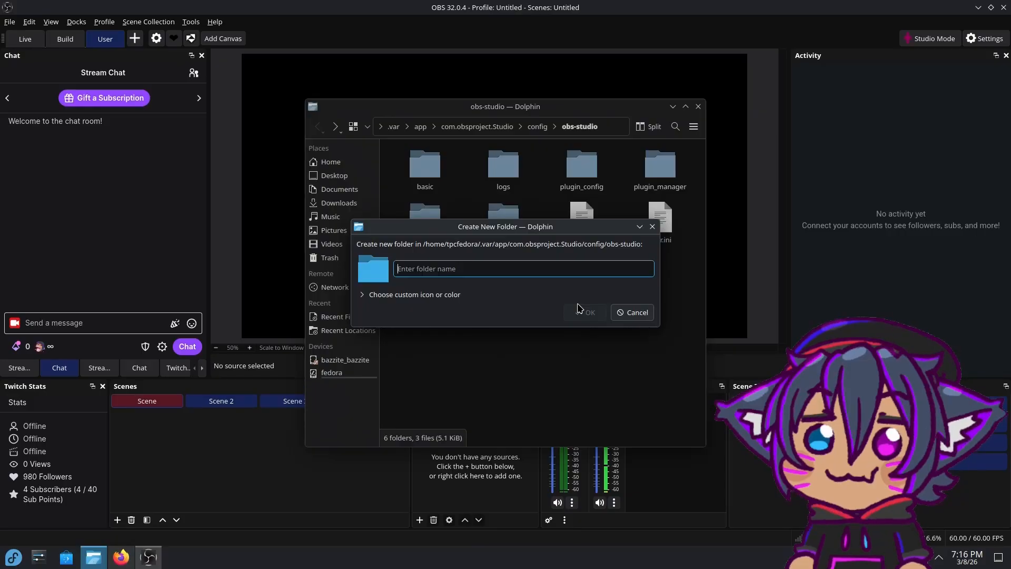
pyautogui.write('plugins')
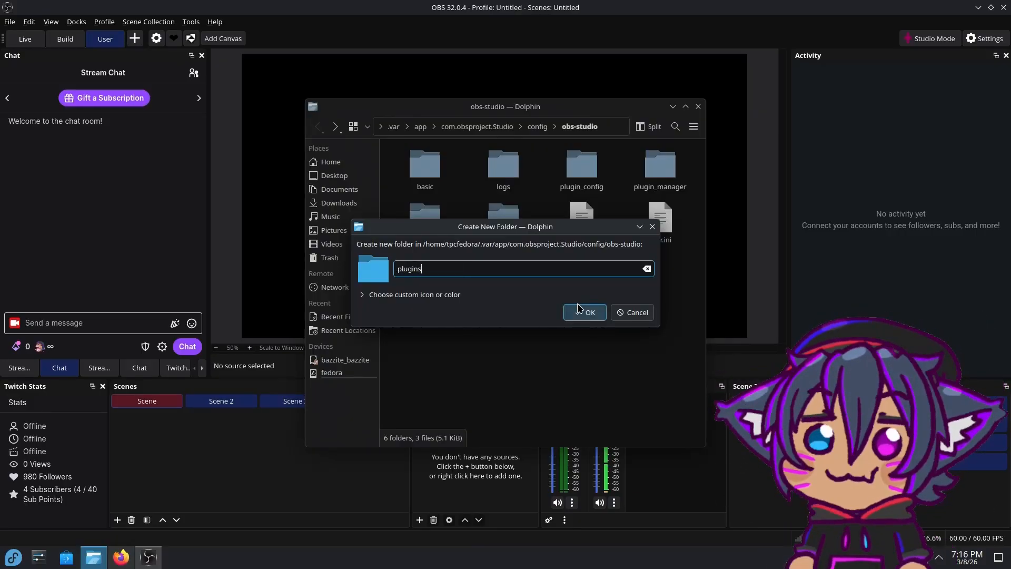
pyautogui.click(578, 307)
pyautogui.click(586, 310)
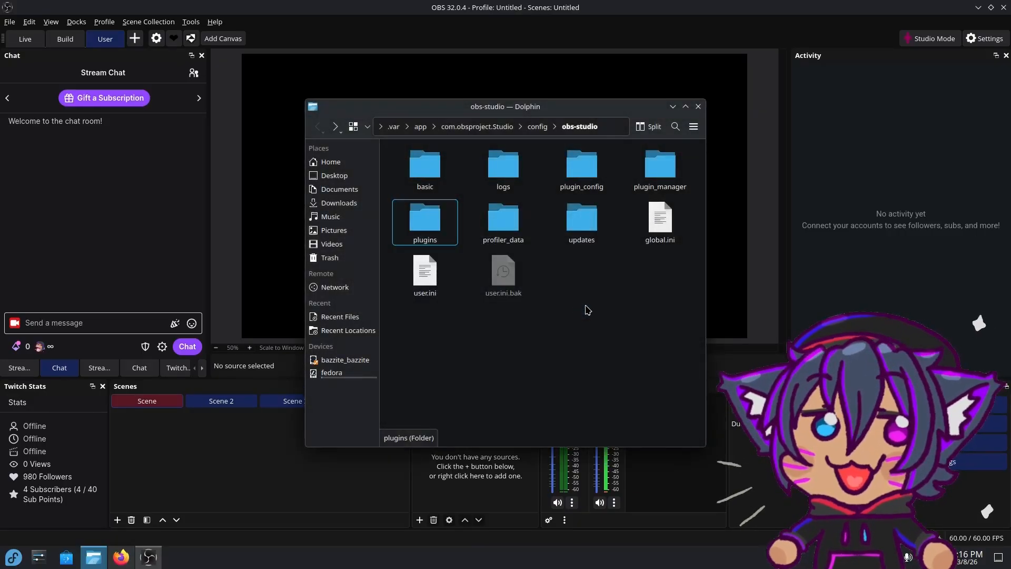
pyautogui.doubleClick(431, 232)
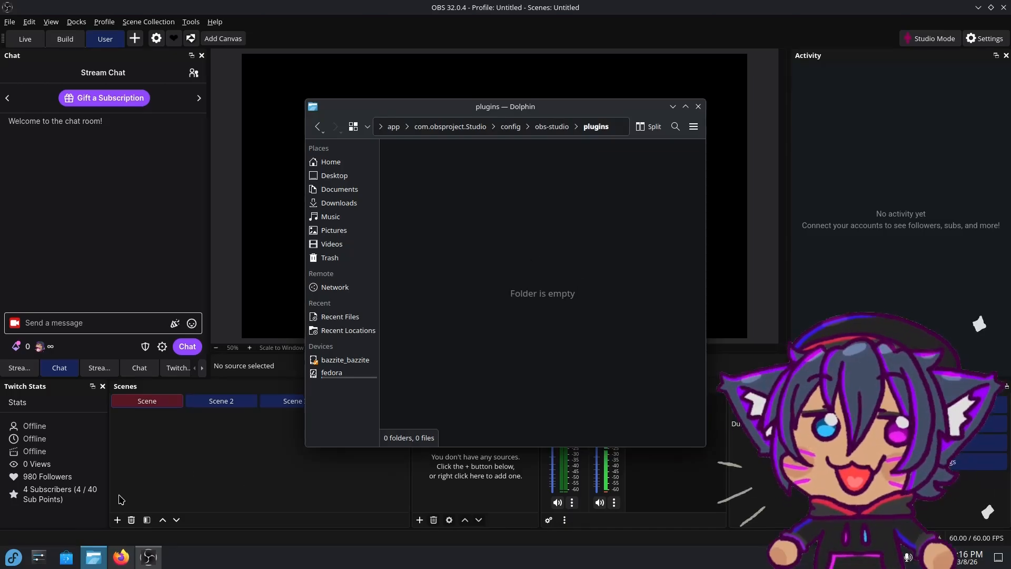
# Step: Switch to Firefox, search the web for obsplugins and open the OBS forum's Plugins page
pyautogui.click(119, 554)
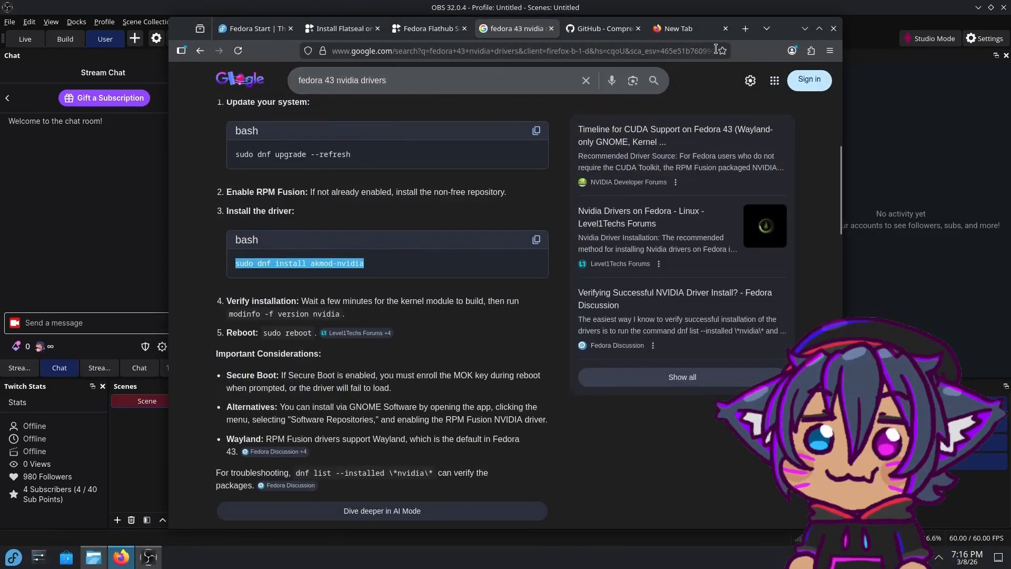
pyautogui.click(706, 29)
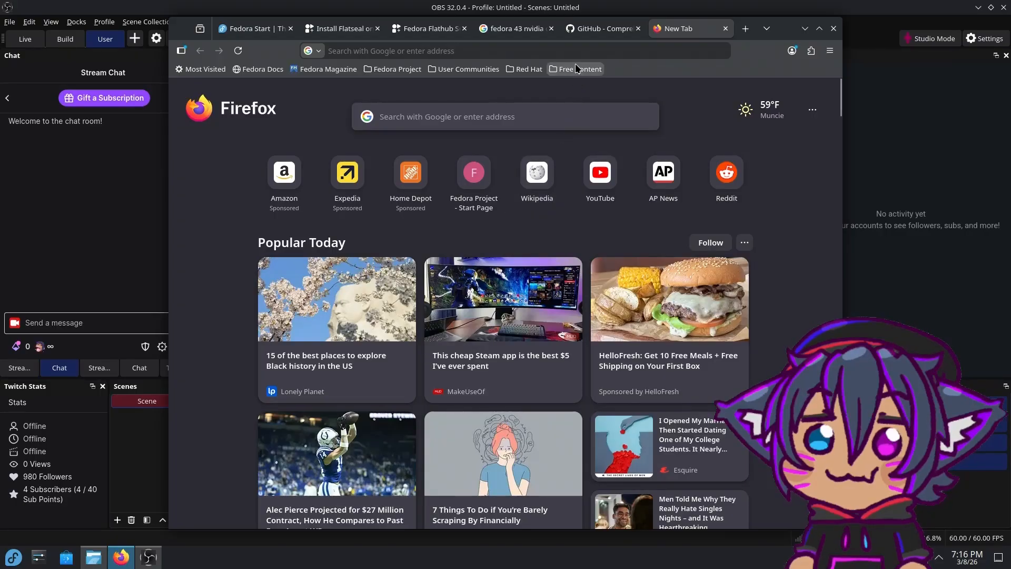
pyautogui.click(582, 51)
pyautogui.write('obsplugins')
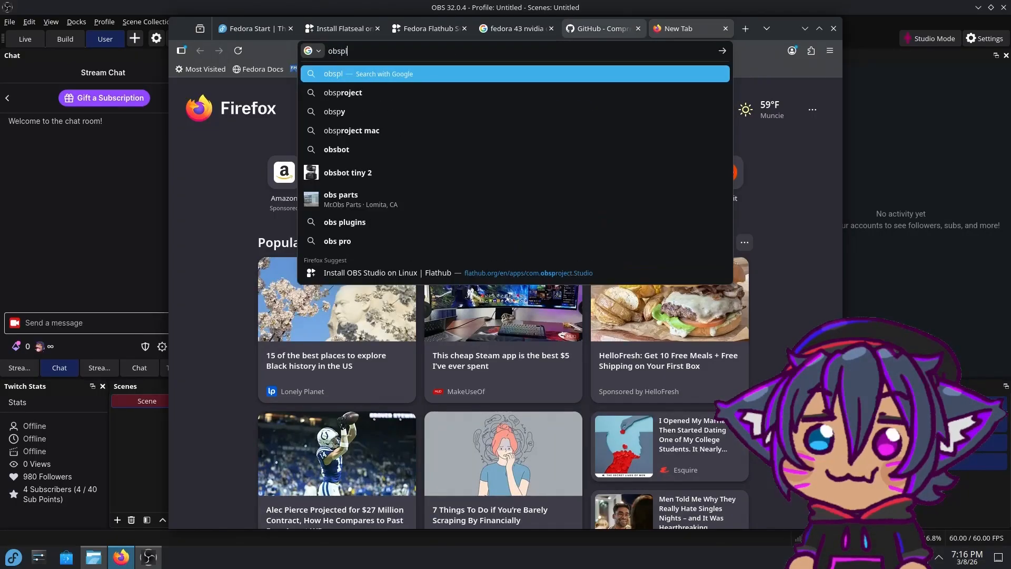
pyautogui.press('Return')
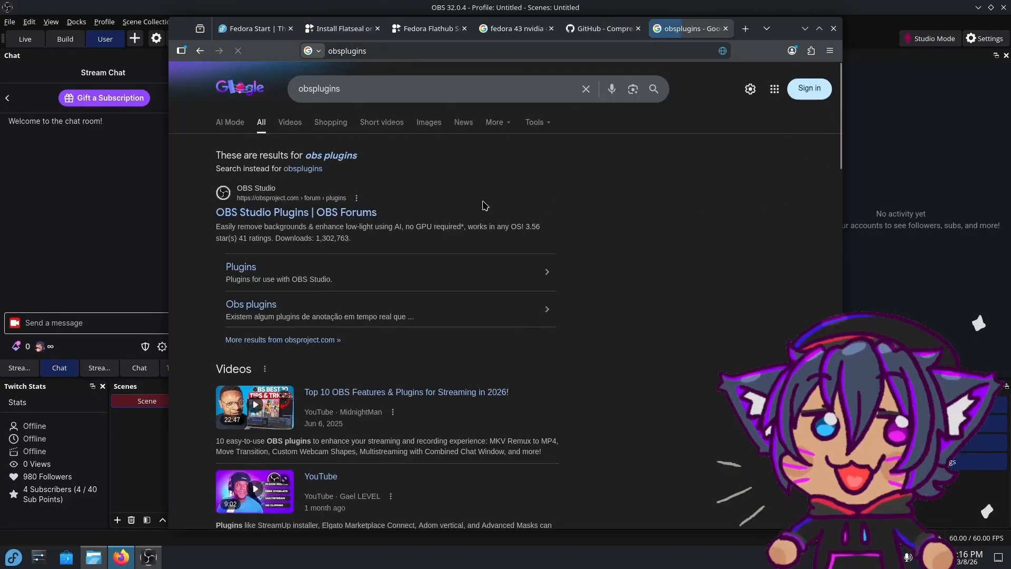
pyautogui.click(551, 279)
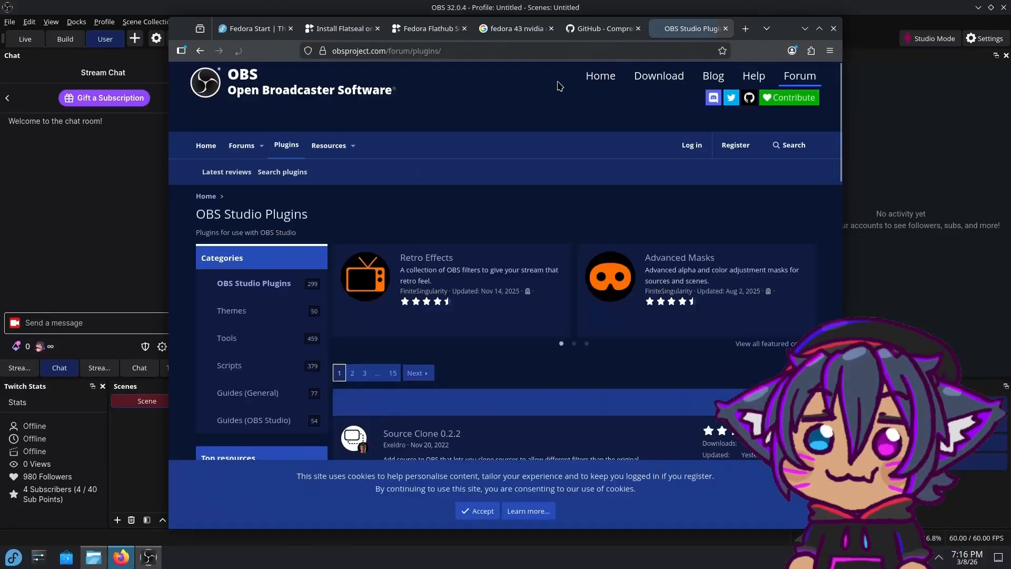
# Step: Search for "linu guide to vtubing" in a new browser tab and open the second Codeberg result, Linux-Guide-to-Vtubing
pyautogui.click(746, 29)
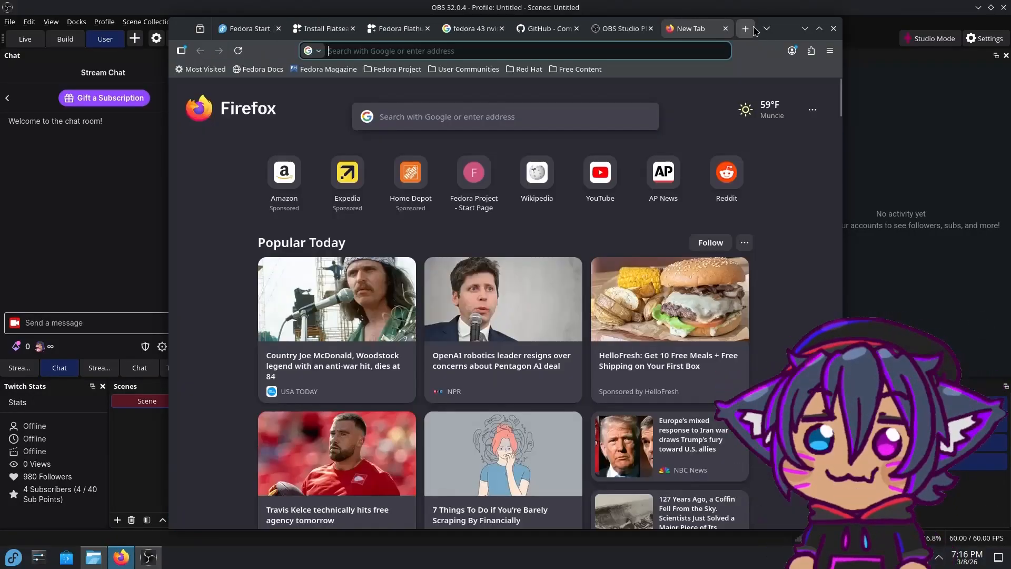
pyautogui.write('linu gu')
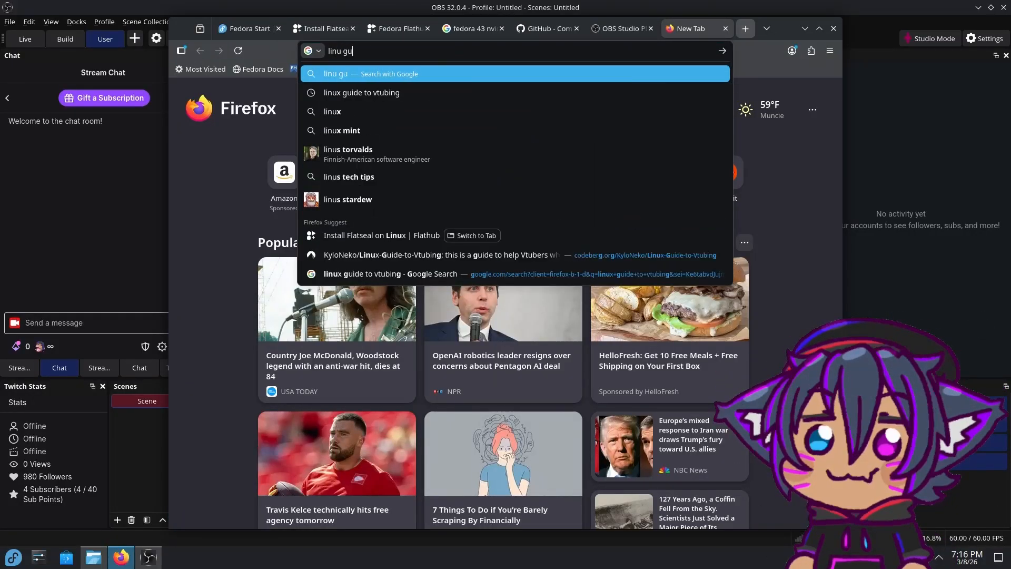
pyautogui.write('ide to vtubing')
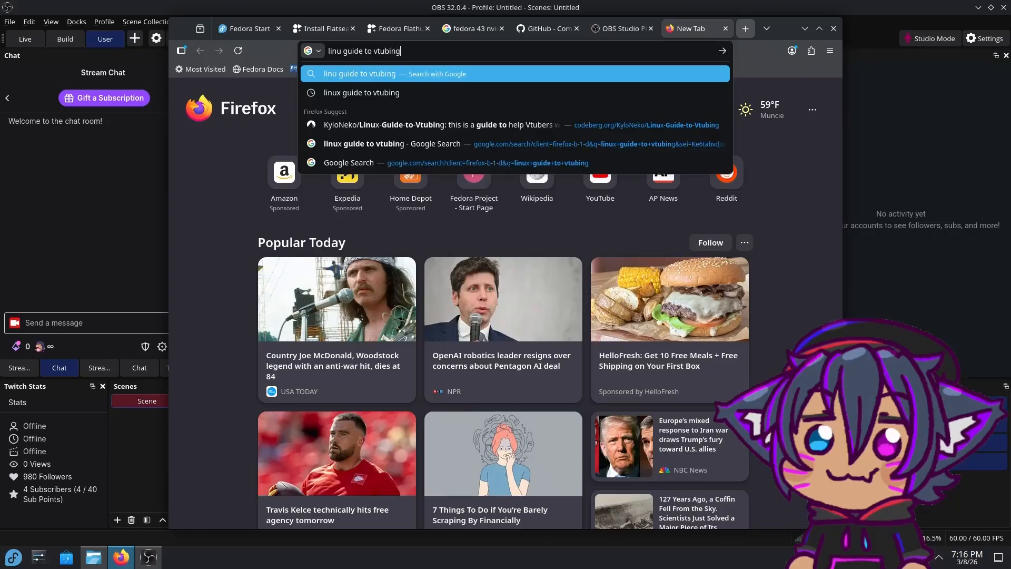
pyautogui.press('Return')
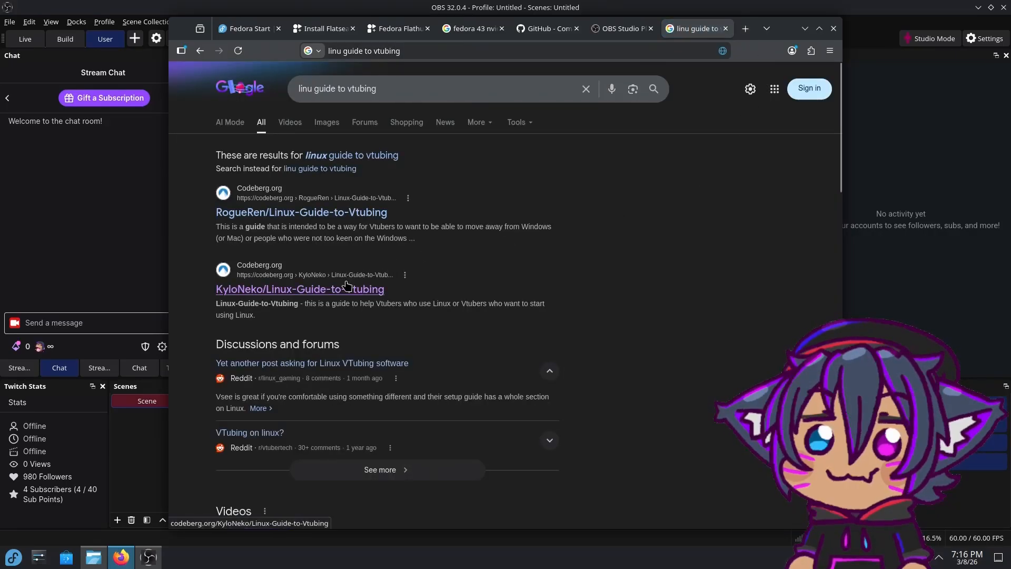
pyautogui.click(346, 289)
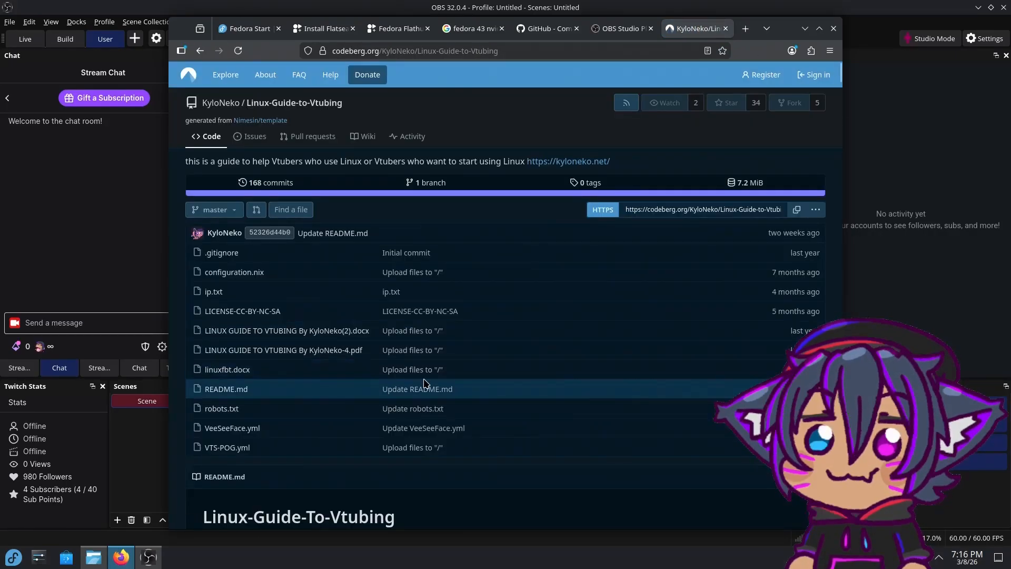
# Step: From the guide's "OBS Plugins That are useful" section, open the Closed Captions Plugin page and its GitHub source repository
pyautogui.scroll(-15, 422, 387)
pyautogui.scroll(-20, 445, 391)
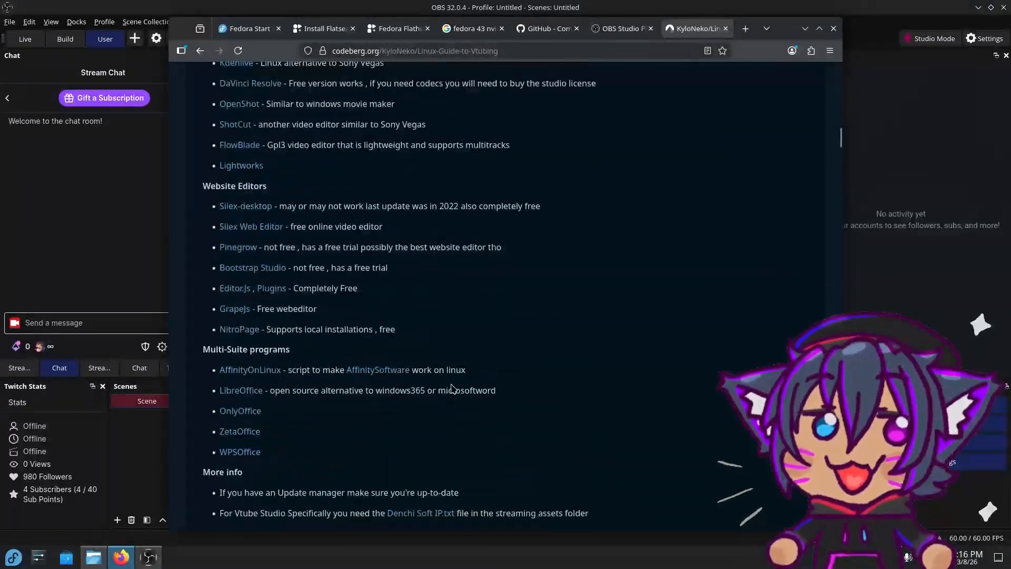
pyautogui.scroll(-20, 449, 385)
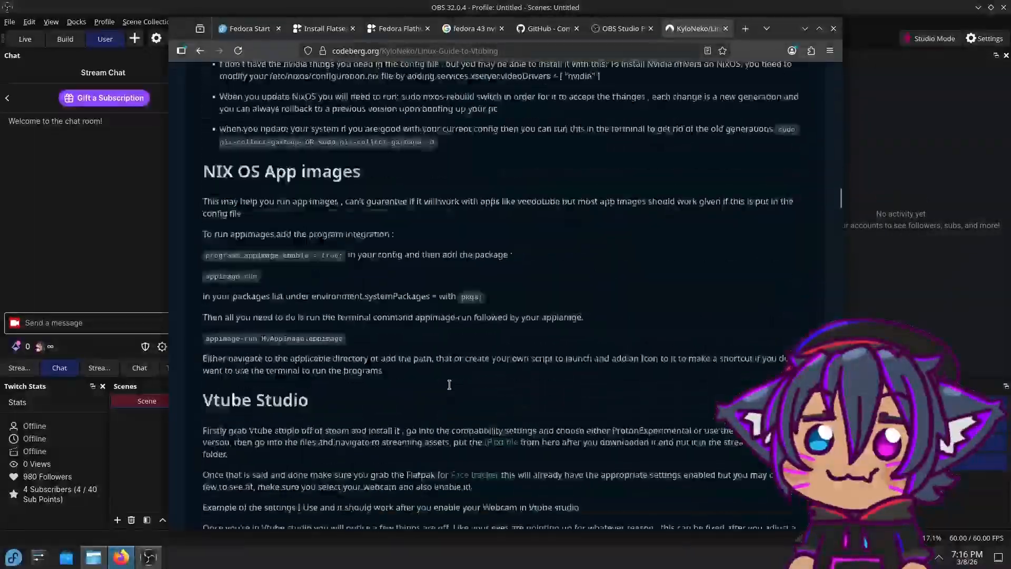
pyautogui.scroll(-20, 448, 380)
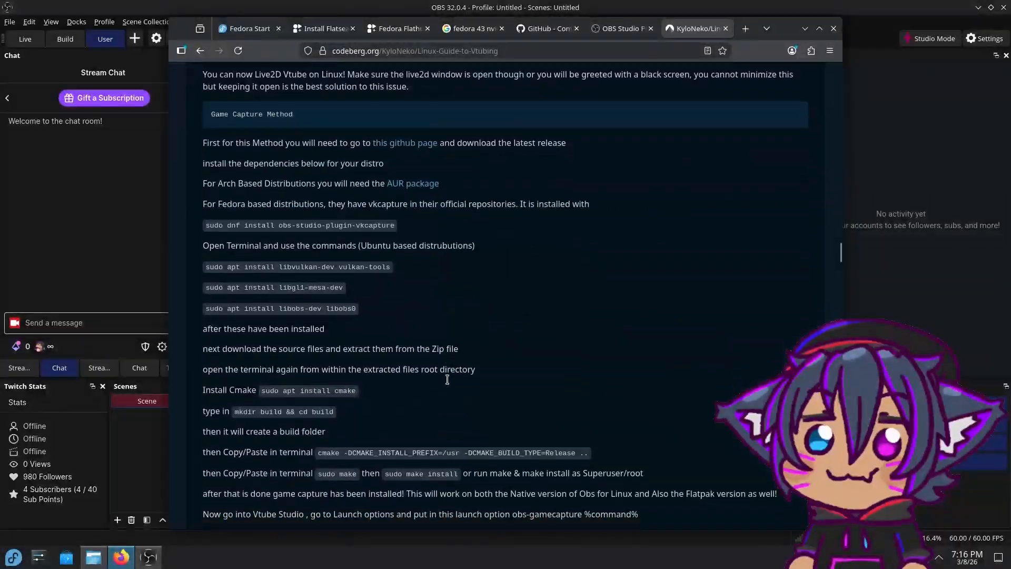
pyautogui.scroll(3, 448, 383)
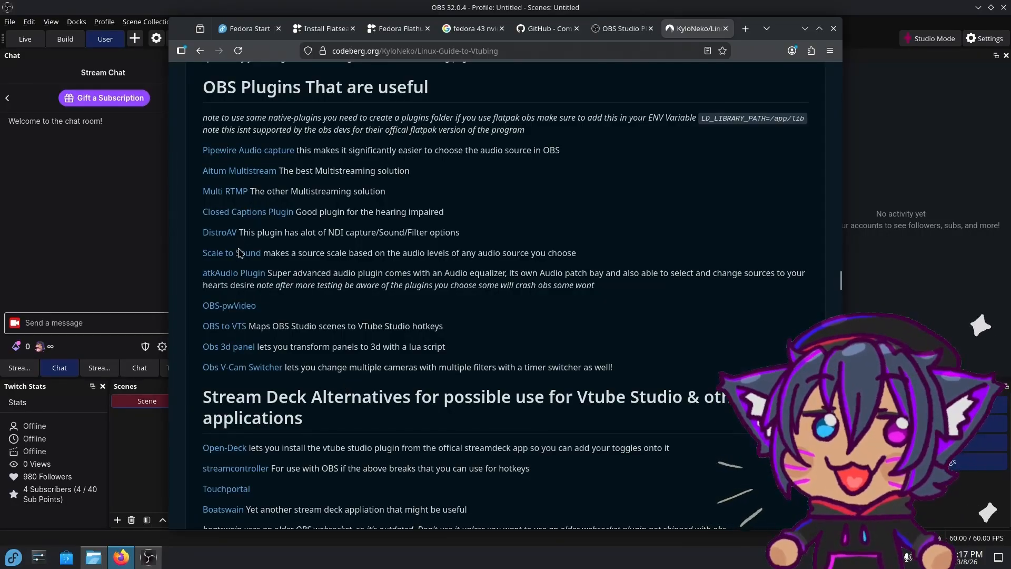
pyautogui.click(244, 217)
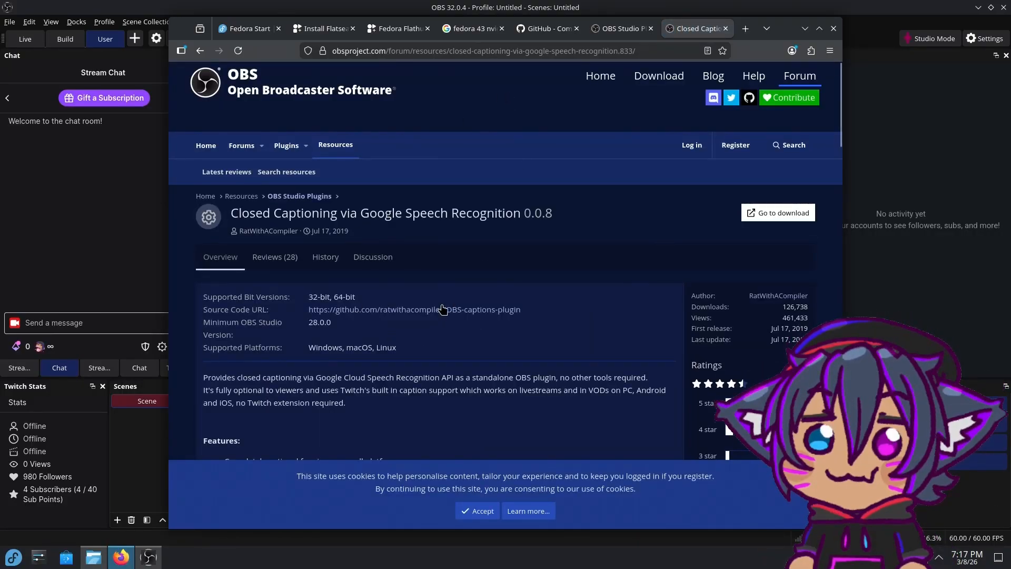
pyautogui.click(441, 312)
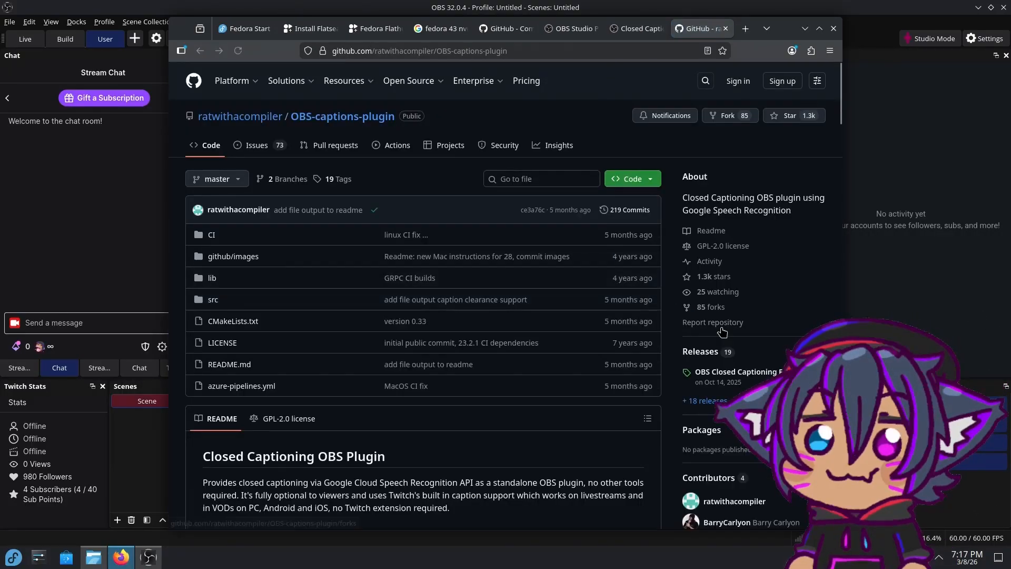
# Step: Download Closed_Captions_Plugin__v0.33_Linux.zip from the assets of the repository's latest release
pyautogui.click(737, 372)
pyautogui.scroll(-1, 360, 332)
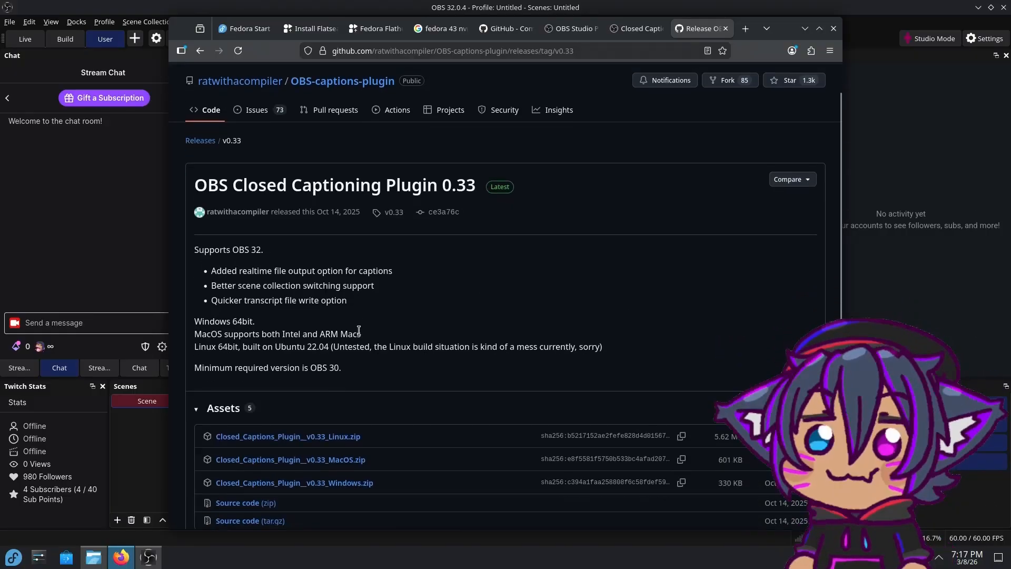
pyautogui.scroll(-2, 360, 331)
pyautogui.click(347, 357)
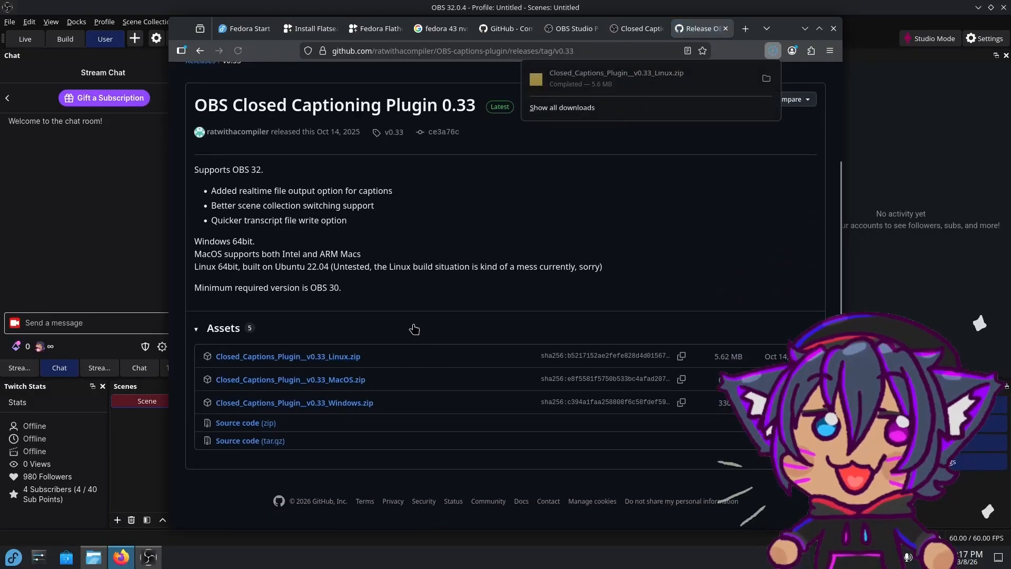
# Step: Show the downloaded captions plugin archive in the Downloads folder and extract it there
pyautogui.click(766, 79)
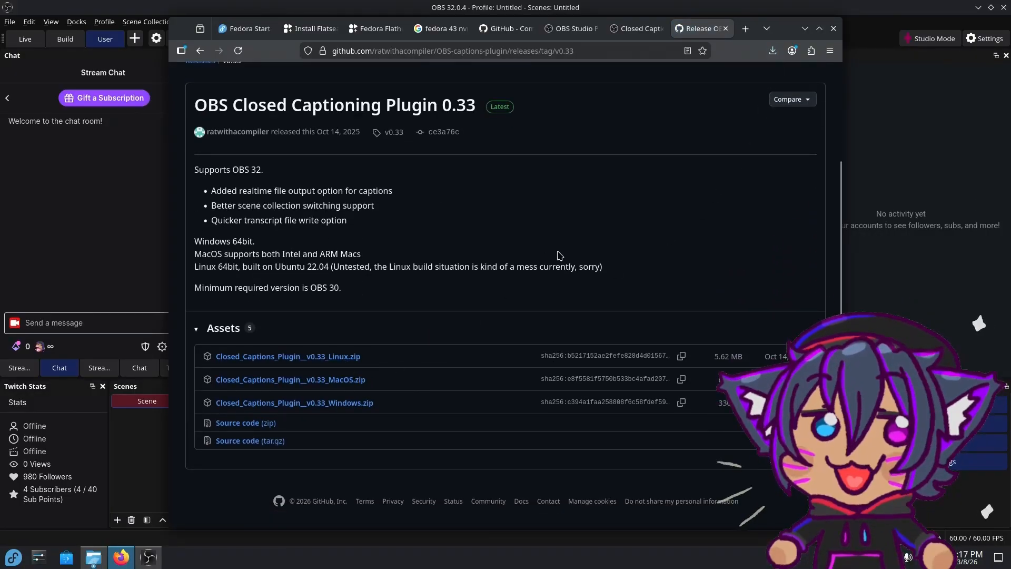
pyautogui.rightClick(405, 192)
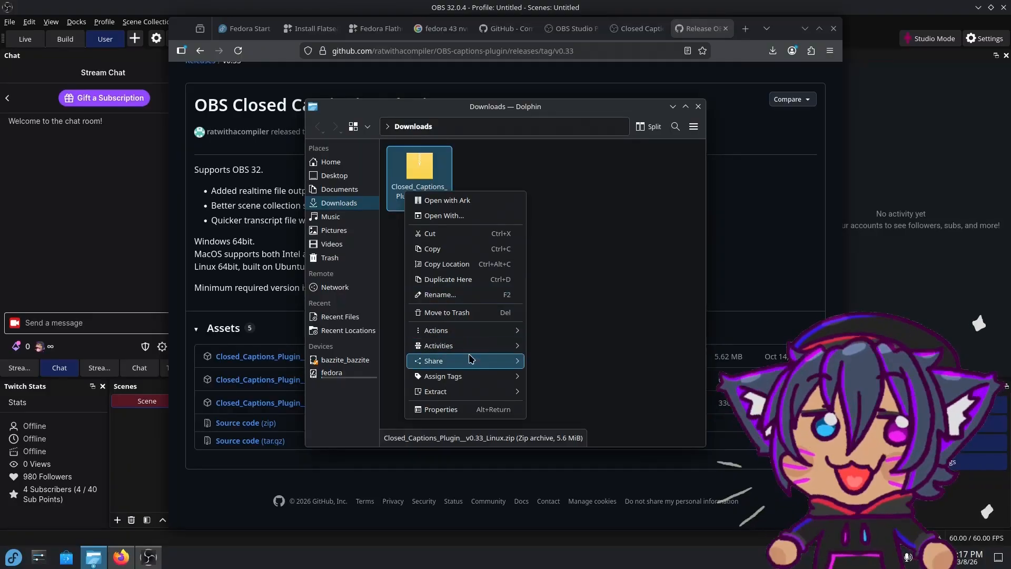
pyautogui.moveTo(469, 392)
pyautogui.click(568, 398)
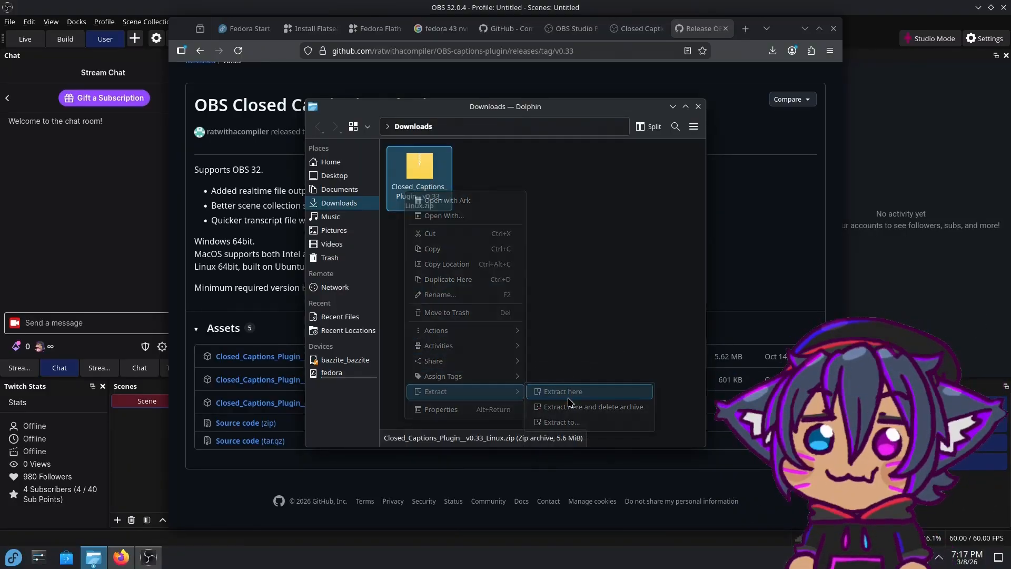
# Step: Examine the extracted plugin's folder structure down to bin and 64bit, then return to the Closed_Captions_Plugin__v0.33_Linux folder
pyautogui.doubleClick(419, 198)
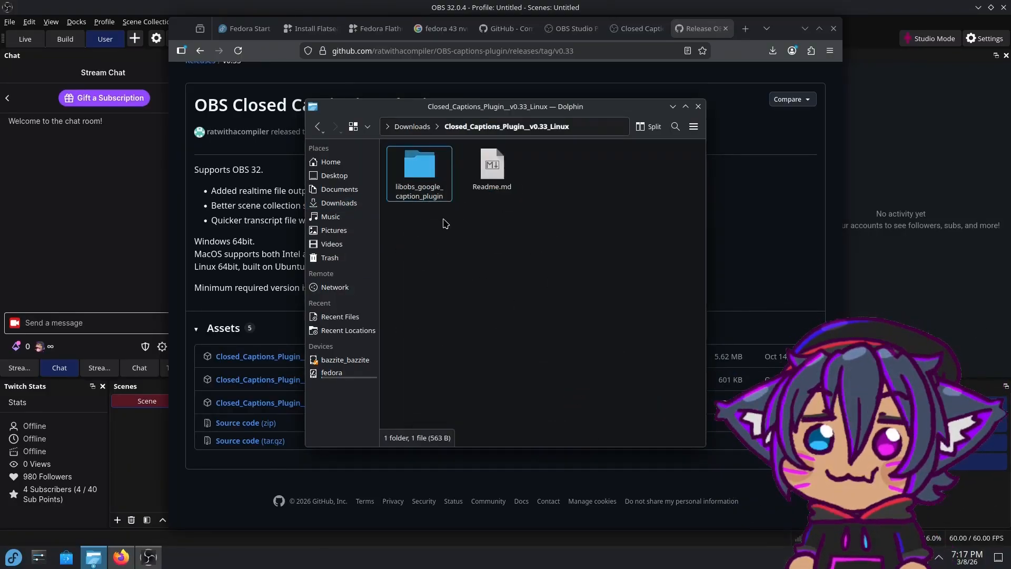
pyautogui.doubleClick(420, 190)
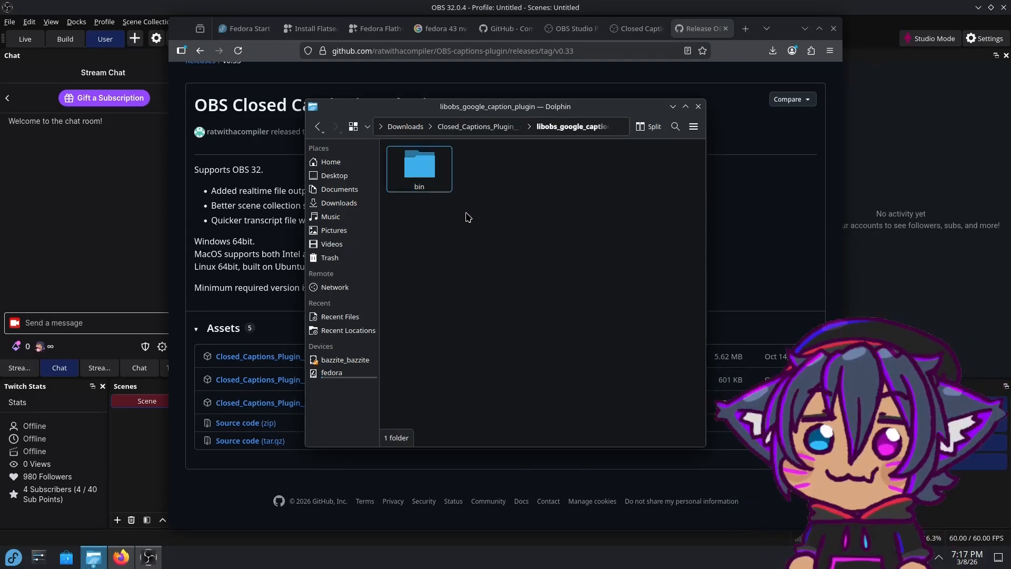
pyautogui.hotkey('alt', 'Left')
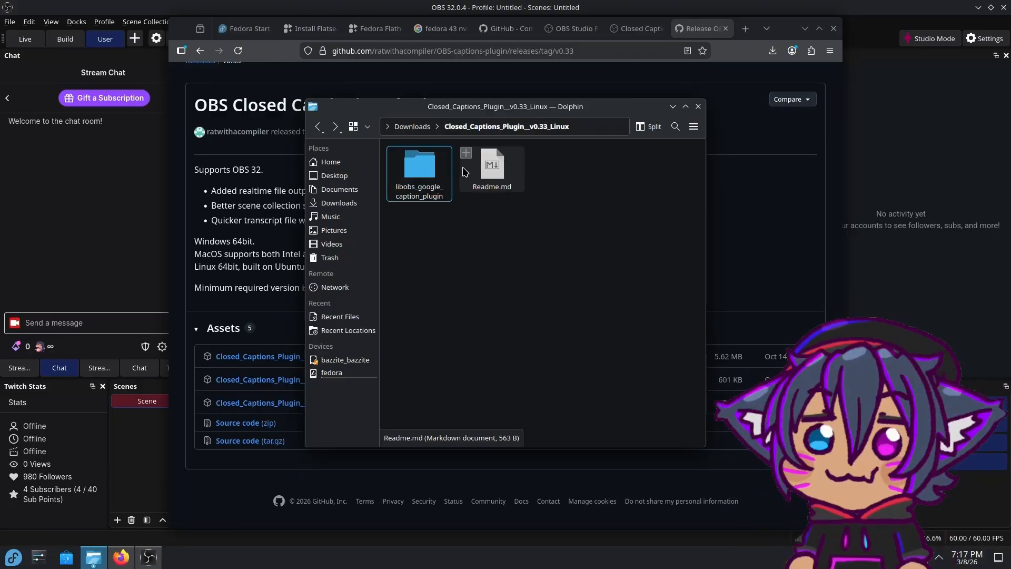
pyautogui.doubleClick(432, 180)
pyautogui.doubleClick(432, 180)
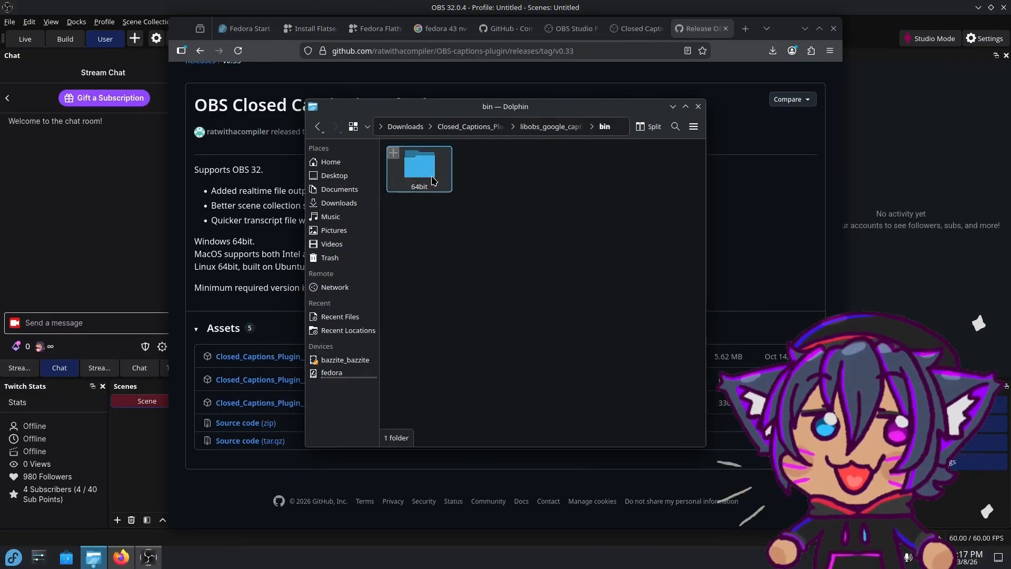
pyautogui.doubleClick(432, 180)
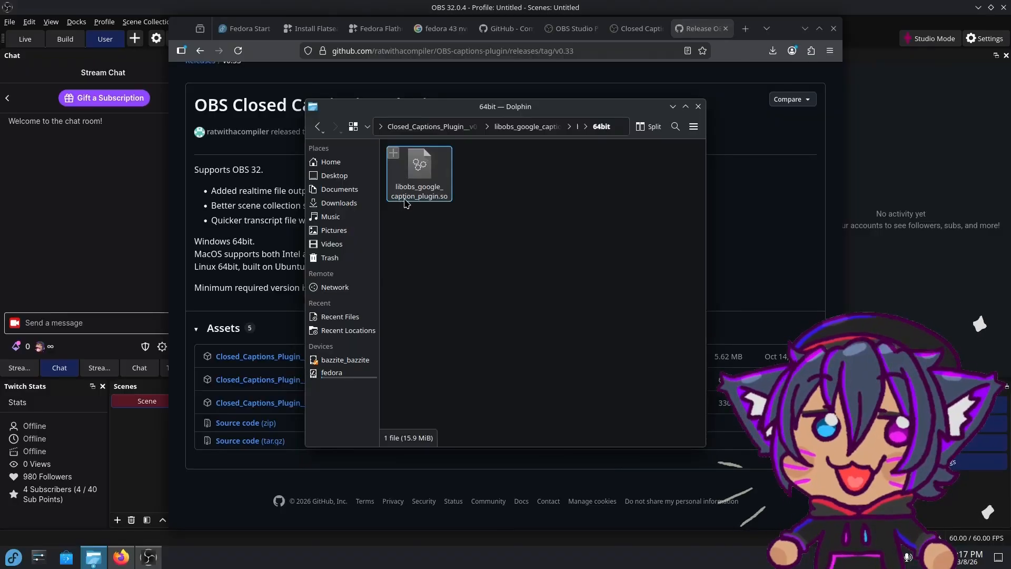
pyautogui.hotkey('alt', 'Left')
pyautogui.hotkey('alt', 'Left')
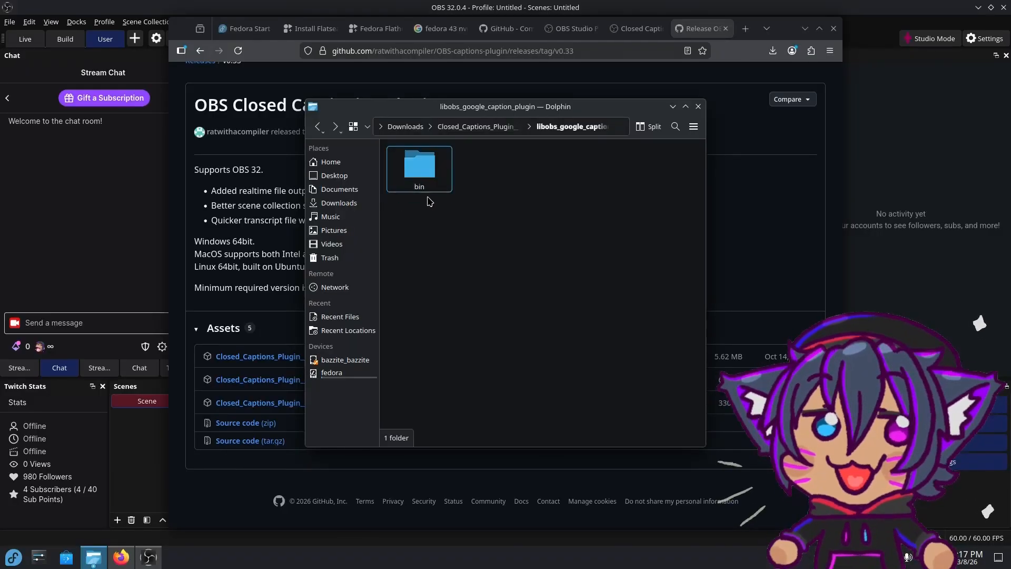
pyautogui.hotkey('alt', 'Left')
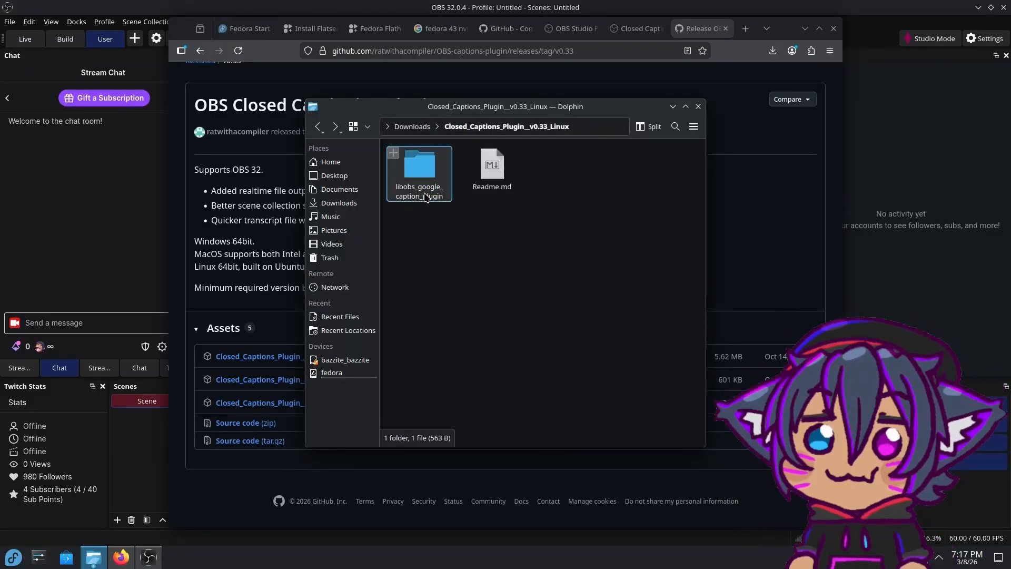
# Step: Move the libobs_google_caption_plugin folder into the obs-studio plugins folder and close the file manager windows
pyautogui.rightClick(426, 196)
pyautogui.click(460, 284)
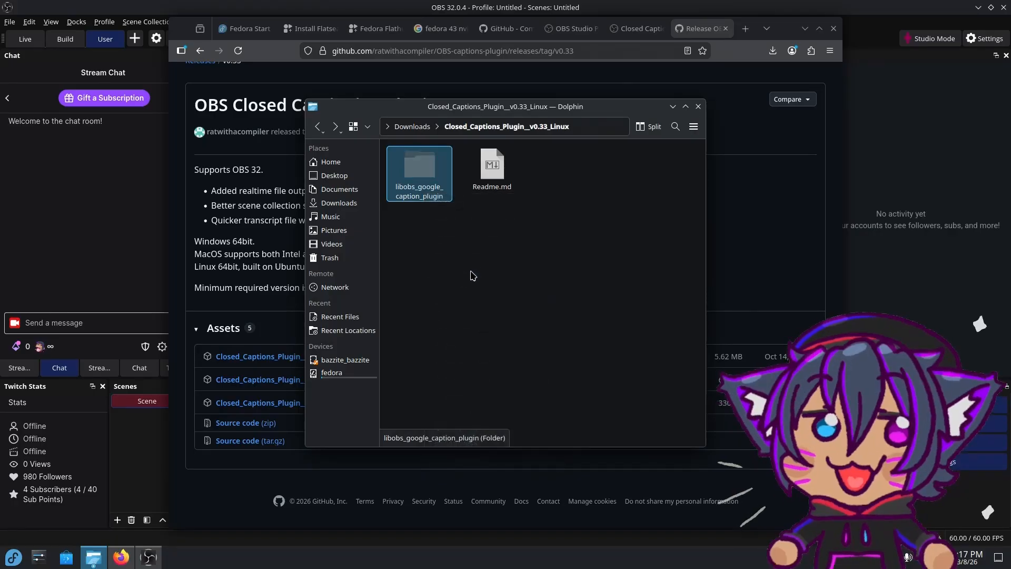
pyautogui.click(699, 107)
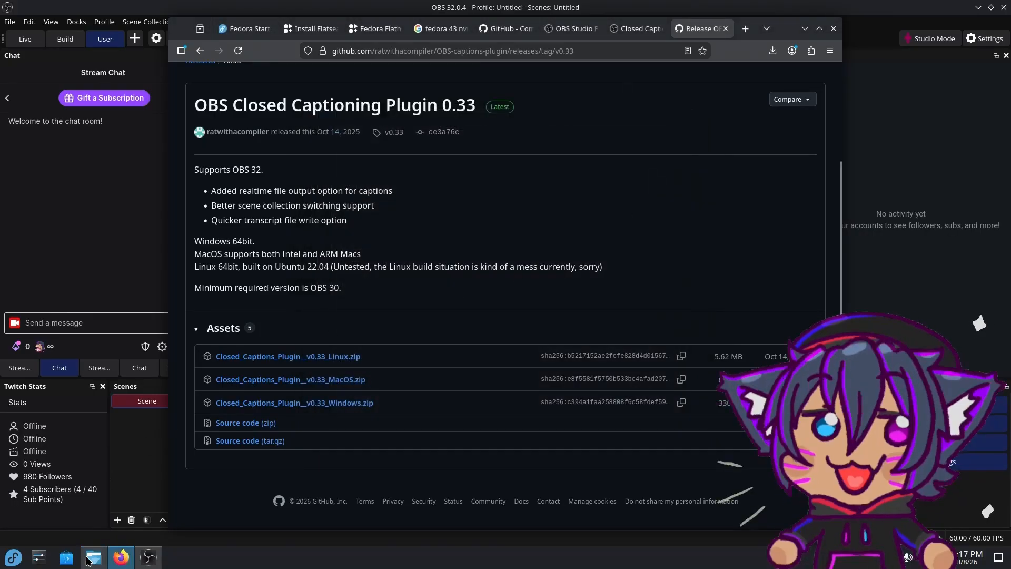
pyautogui.click(93, 556)
pyautogui.rightClick(432, 233)
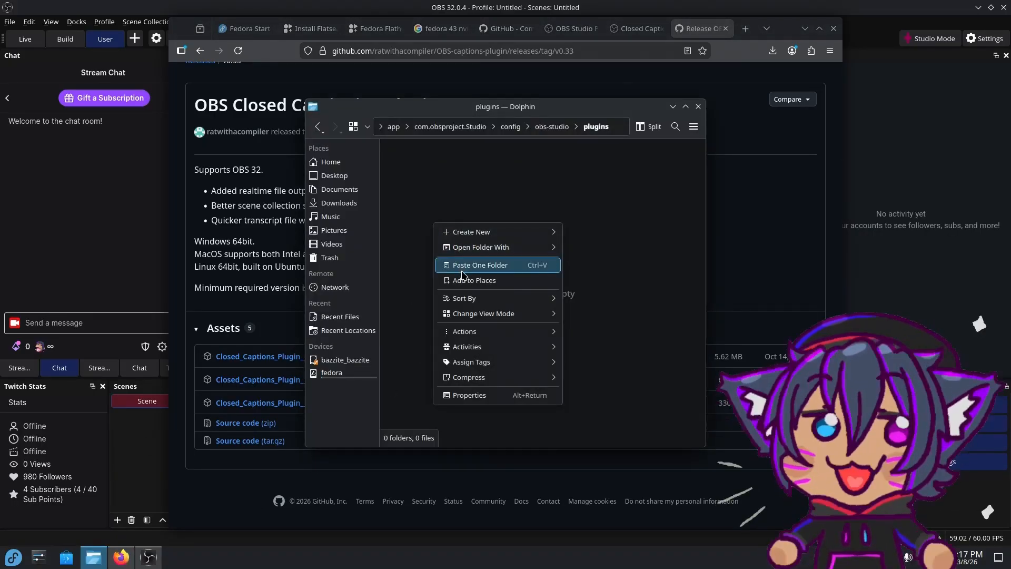
pyautogui.click(465, 268)
pyautogui.click(698, 106)
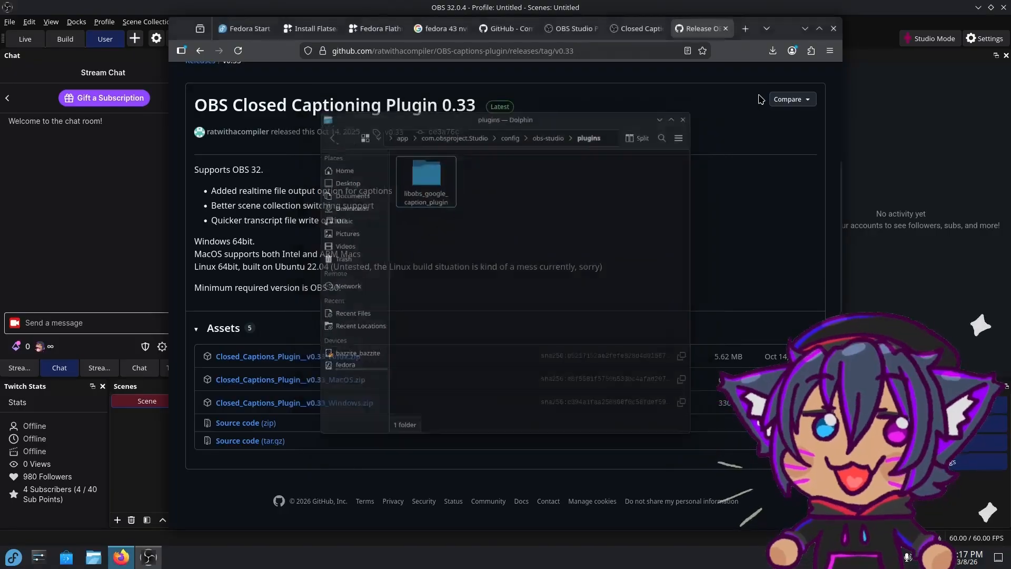
# Step: Close the browser and restart OBS Studio from its desktop shortcut
pyautogui.click(834, 28)
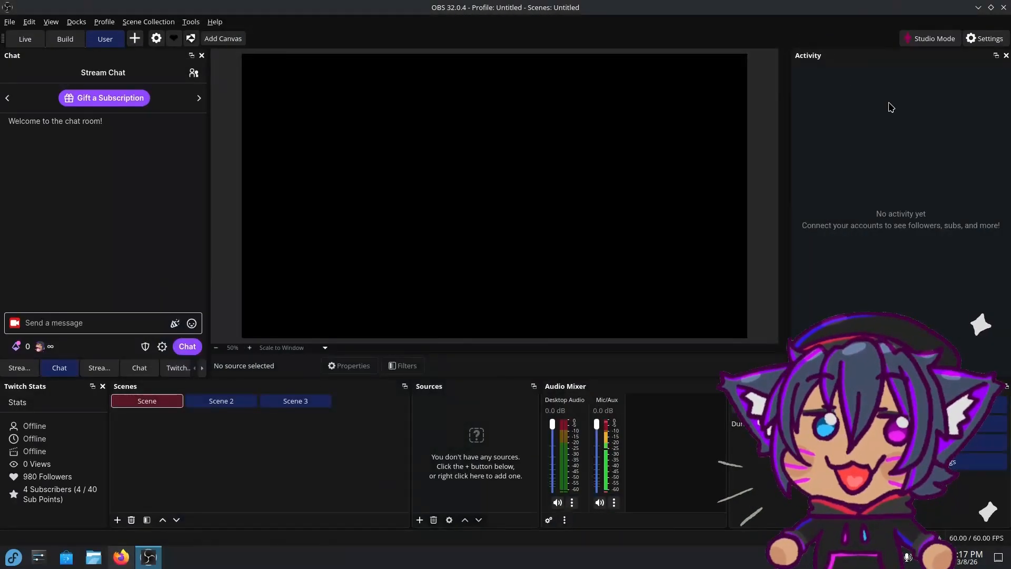
pyautogui.click(1002, 8)
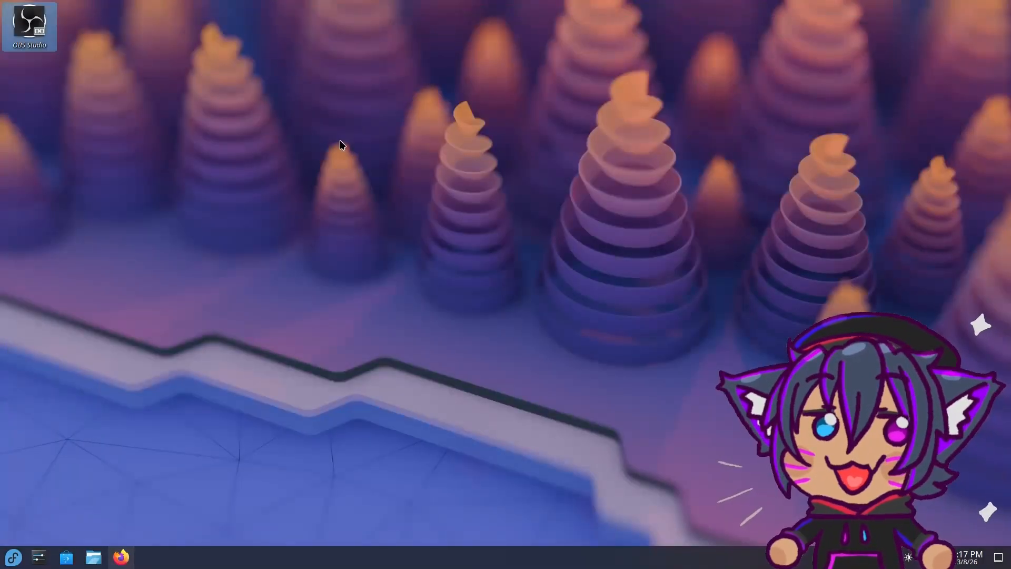
pyautogui.doubleClick(14, 31)
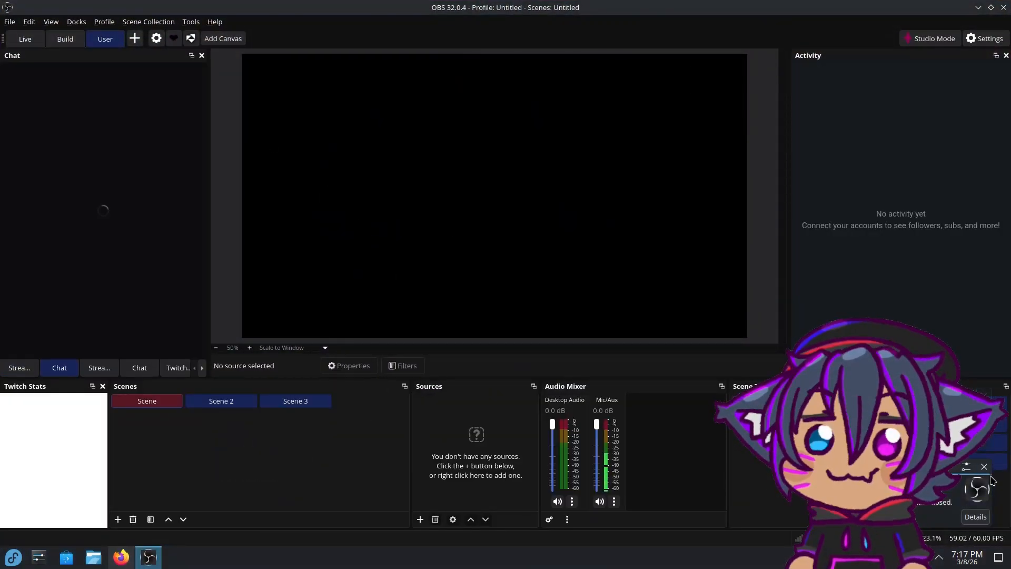
# Step: Show the Captions dock and dock it beside the Controls dock
pyautogui.click(76, 21)
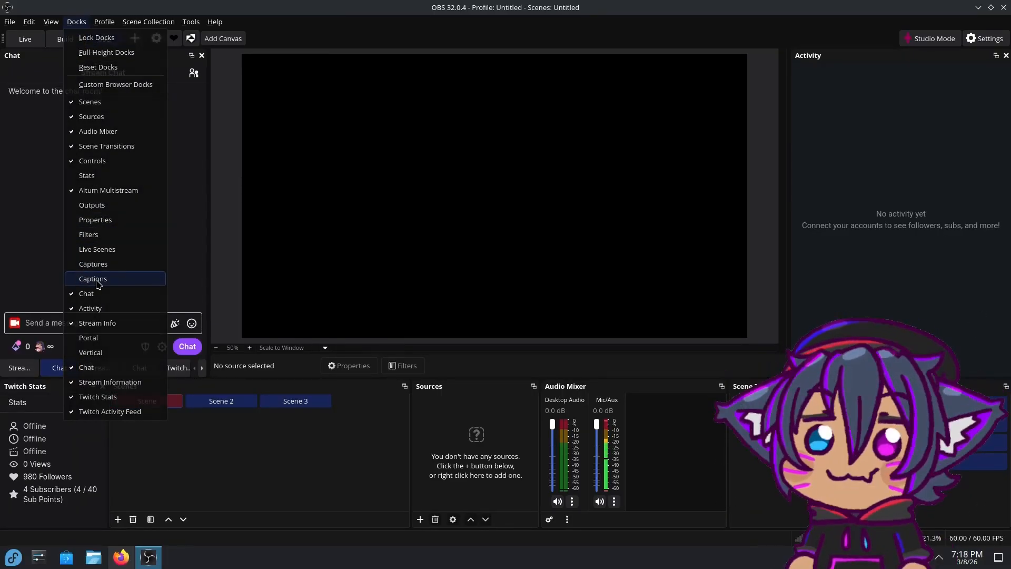
pyautogui.click(97, 282)
pyautogui.moveTo(476, 214); pyautogui.dragTo(909, 420)
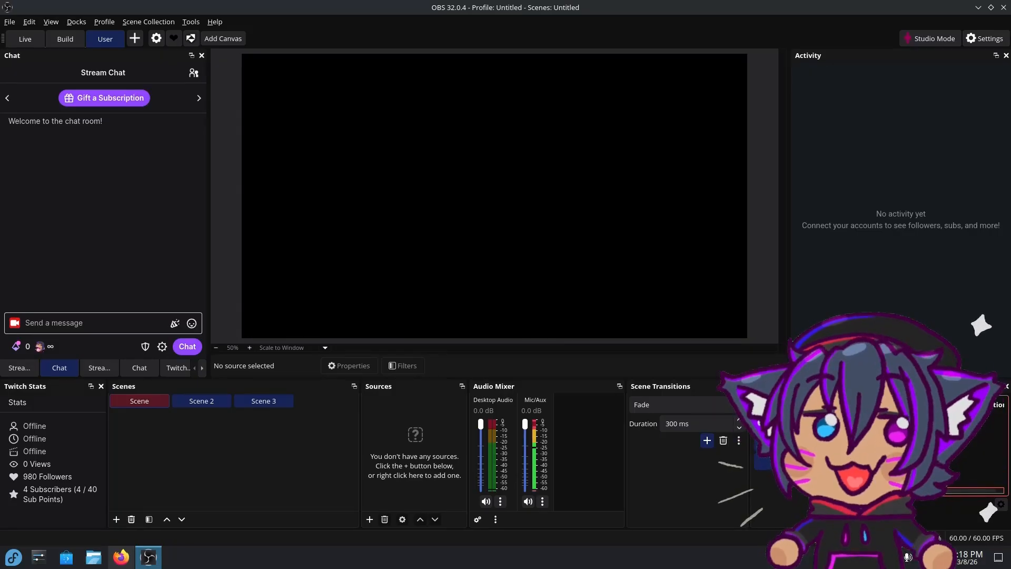
# Step: Start a recording without any sources and set the caption source to Mic/Aux in the caption settings, saving them
pyautogui.click(779, 463)
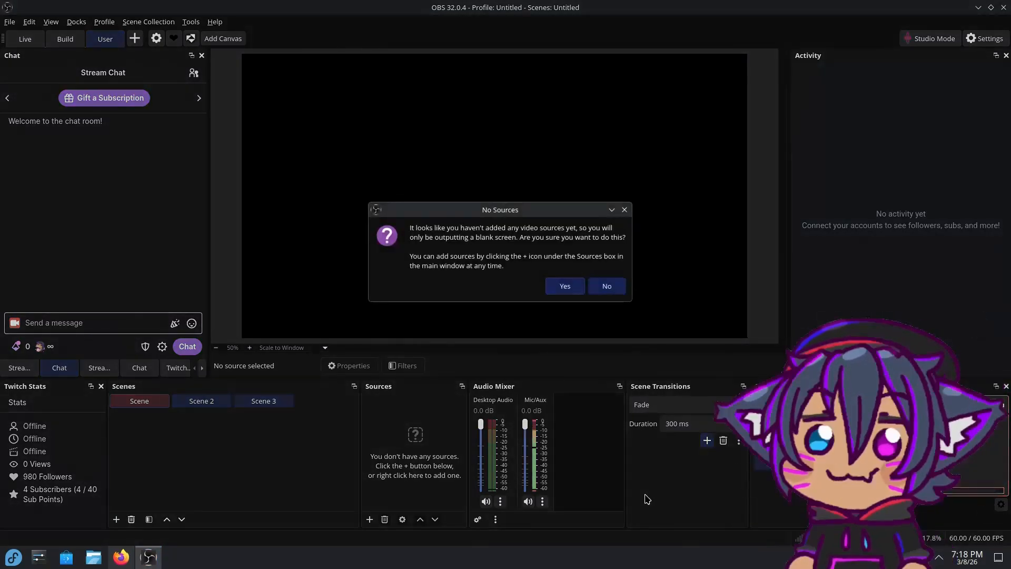
pyautogui.click(558, 292)
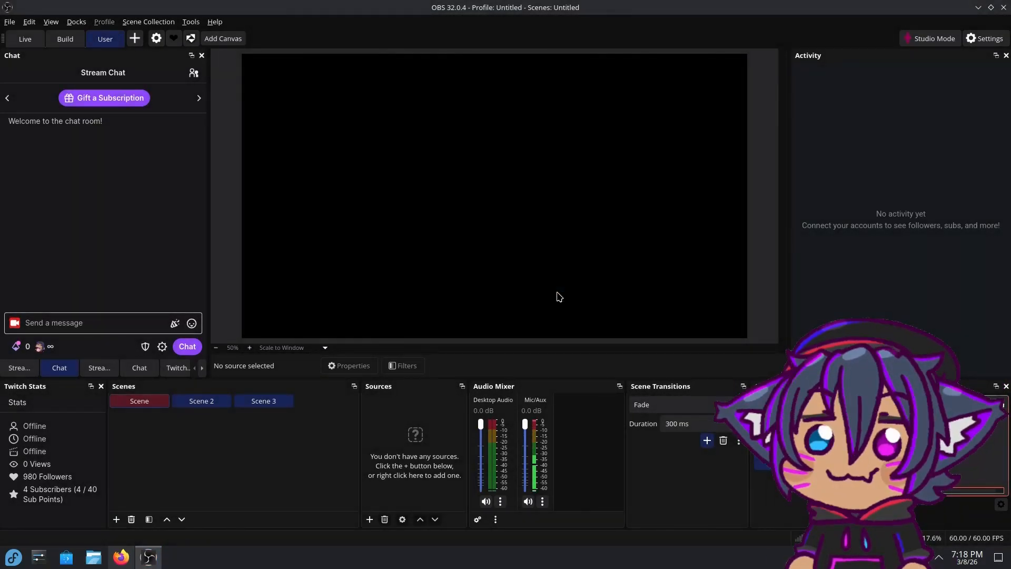
pyautogui.click(1001, 505)
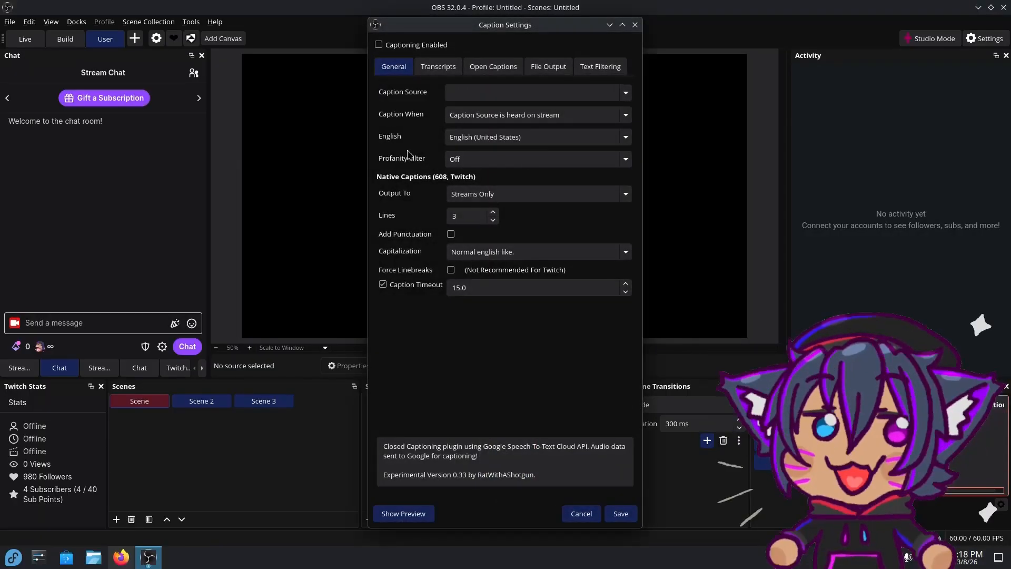
pyautogui.click(623, 93)
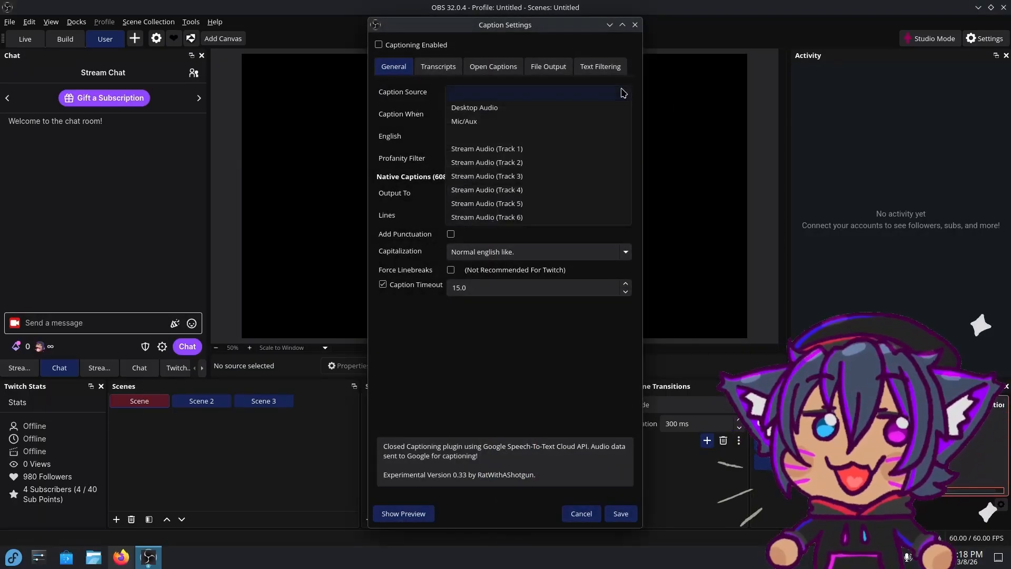
pyautogui.click(461, 121)
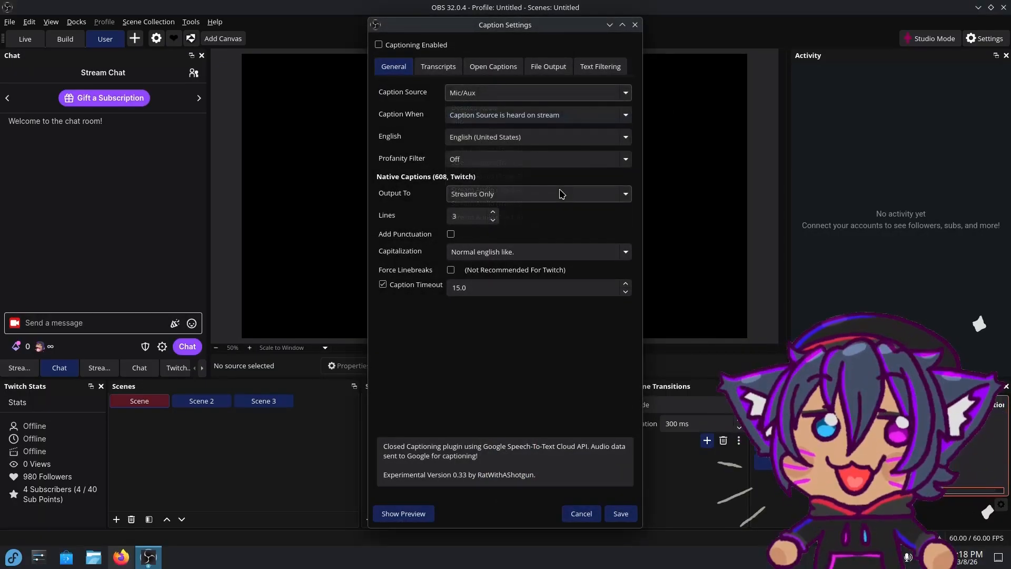
pyautogui.click(617, 513)
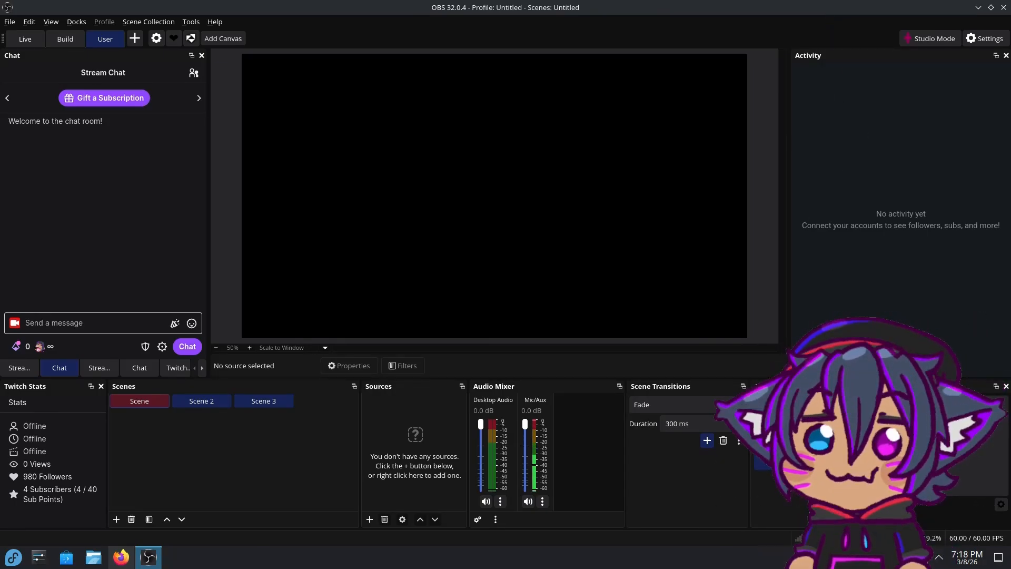
# Step: Stop the recording, record a second sourceless test with the window reduced to reveal the Captions dock, and stop it
pyautogui.click(780, 462)
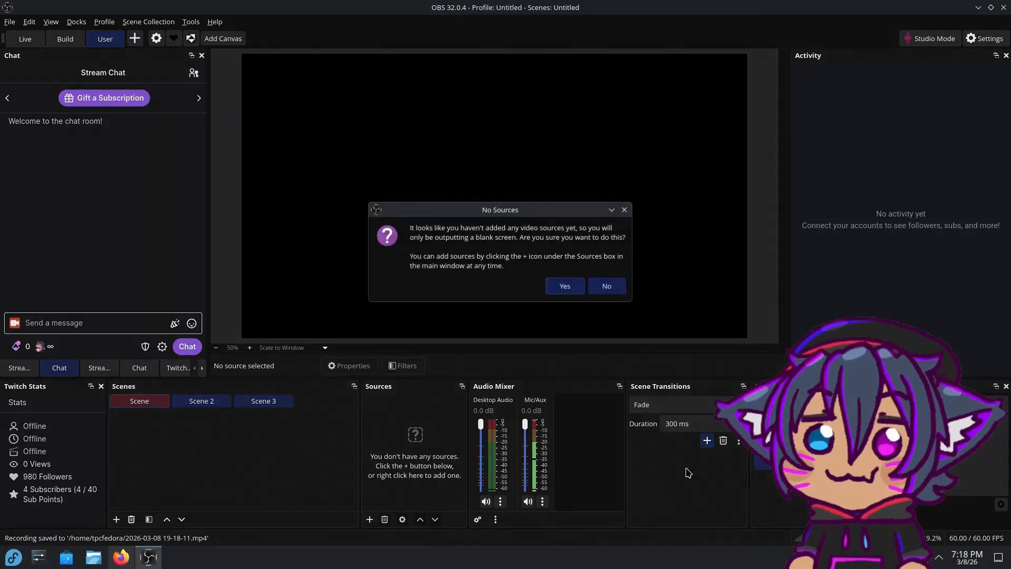
pyautogui.click(561, 289)
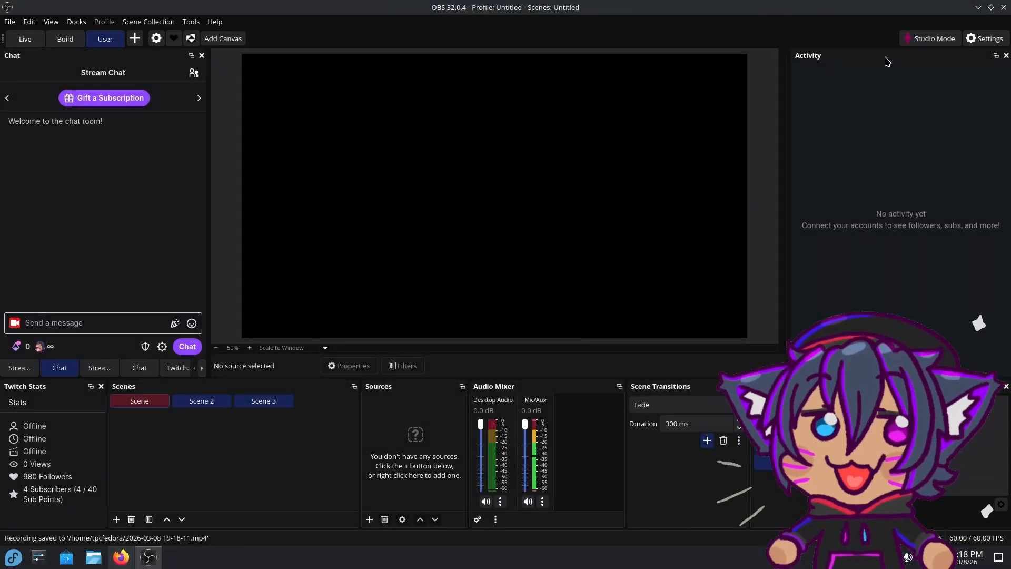
pyautogui.moveTo(879, 15); pyautogui.dragTo(563, 35)
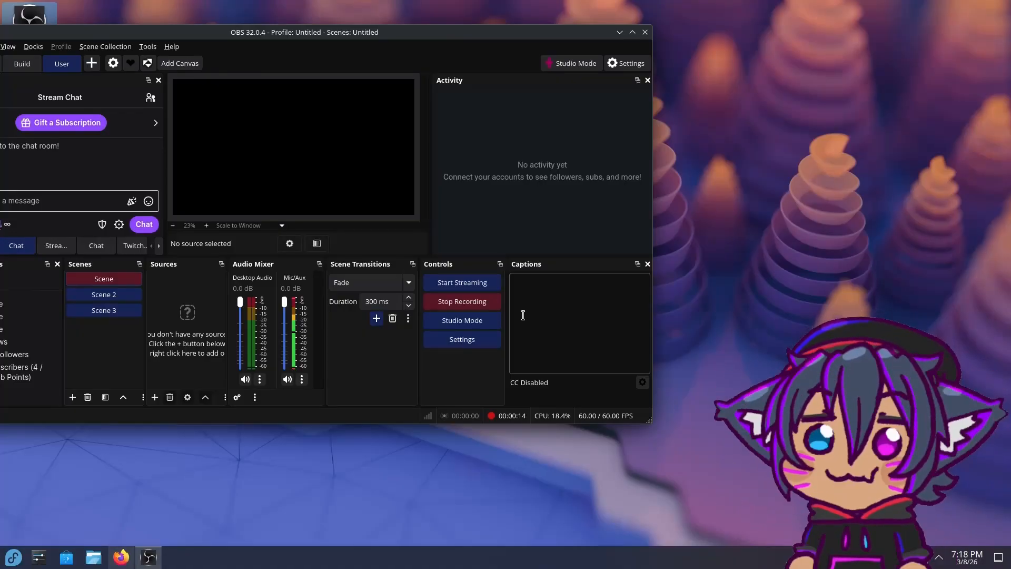
pyautogui.click(462, 301)
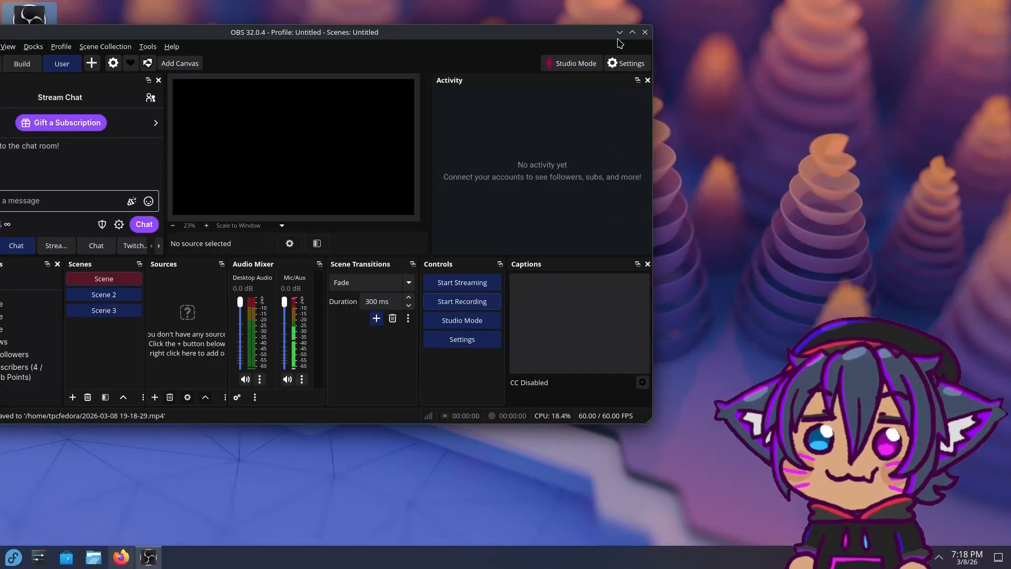
# Step: Maximize the window and narrow the Twitch Stats dock to give the Scenes dock more width
pyautogui.click(632, 33)
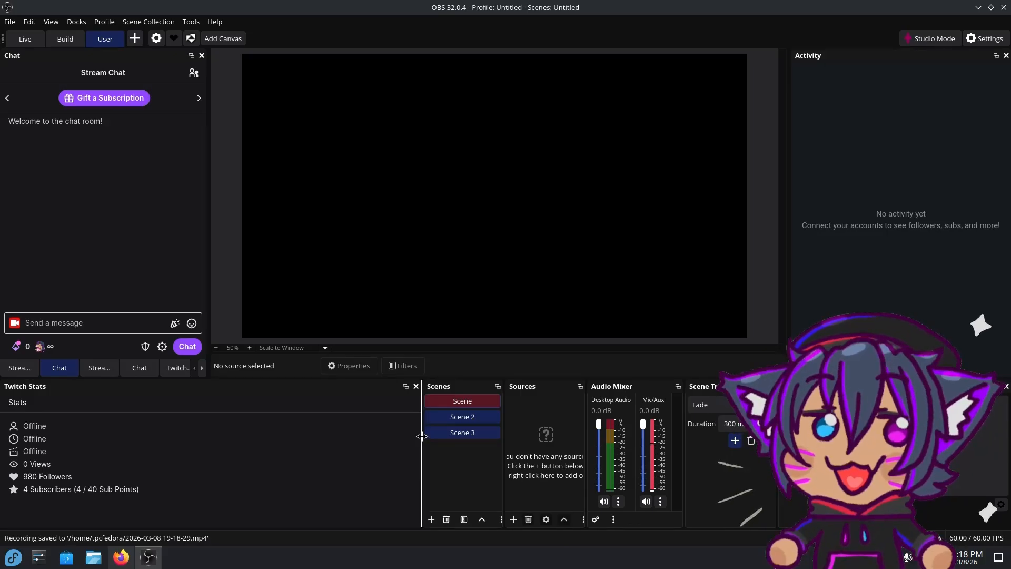
pyautogui.moveTo(422, 439); pyautogui.dragTo(139, 442)
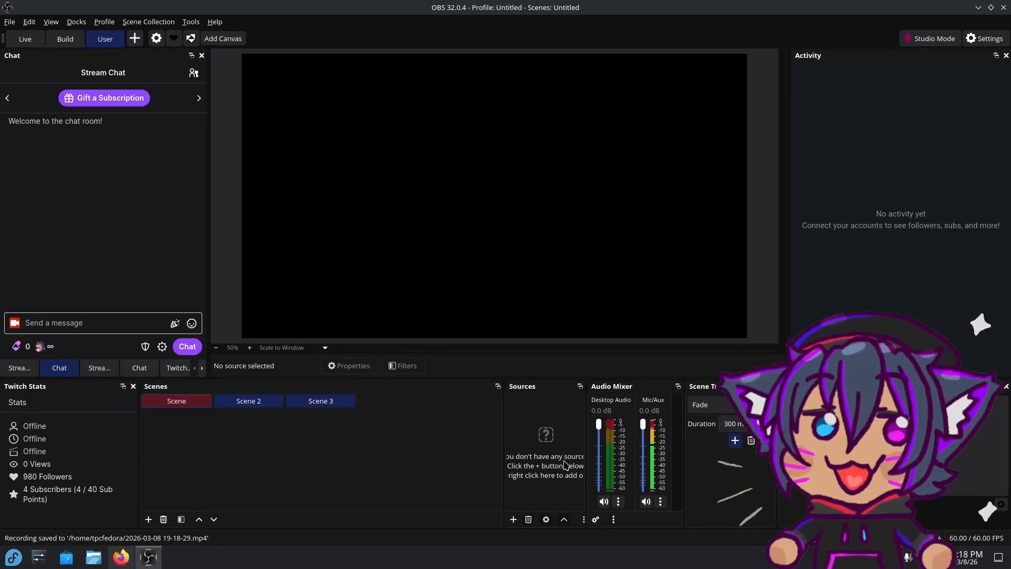
# Step: Examine the streaming output settings, including the Rescale Output options, and the Twitch stream settings
pyautogui.click(985, 38)
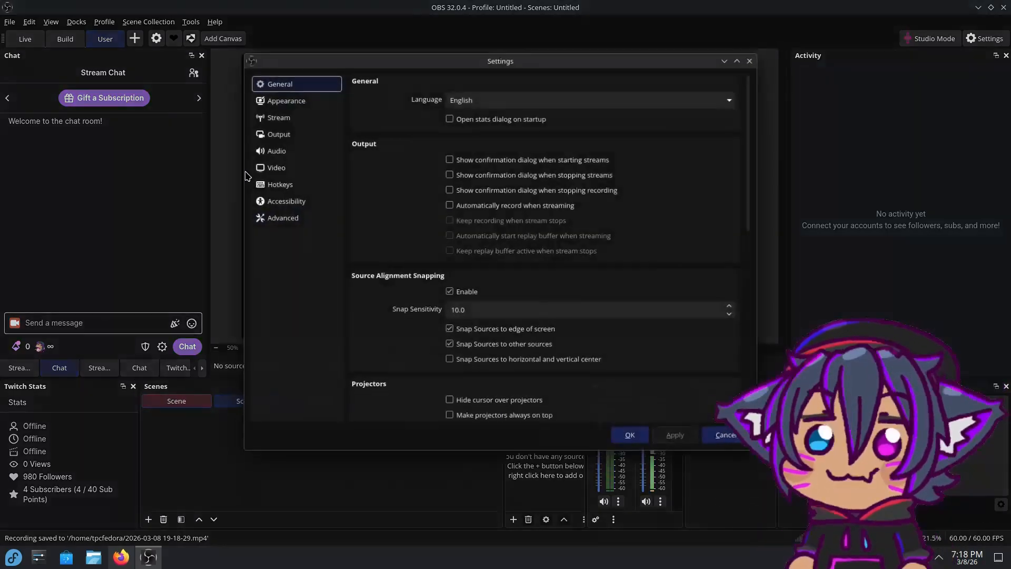
pyautogui.click(288, 134)
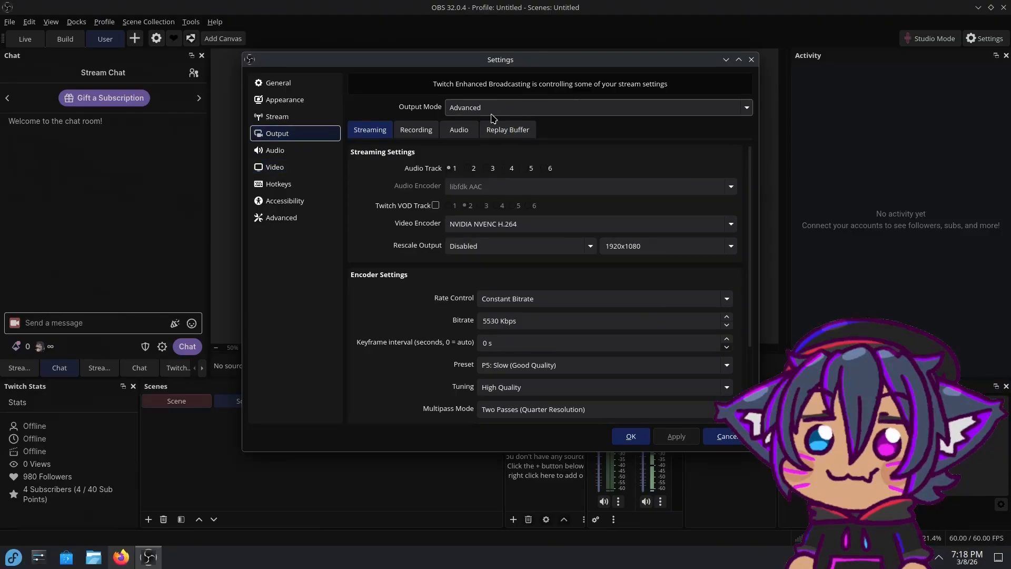
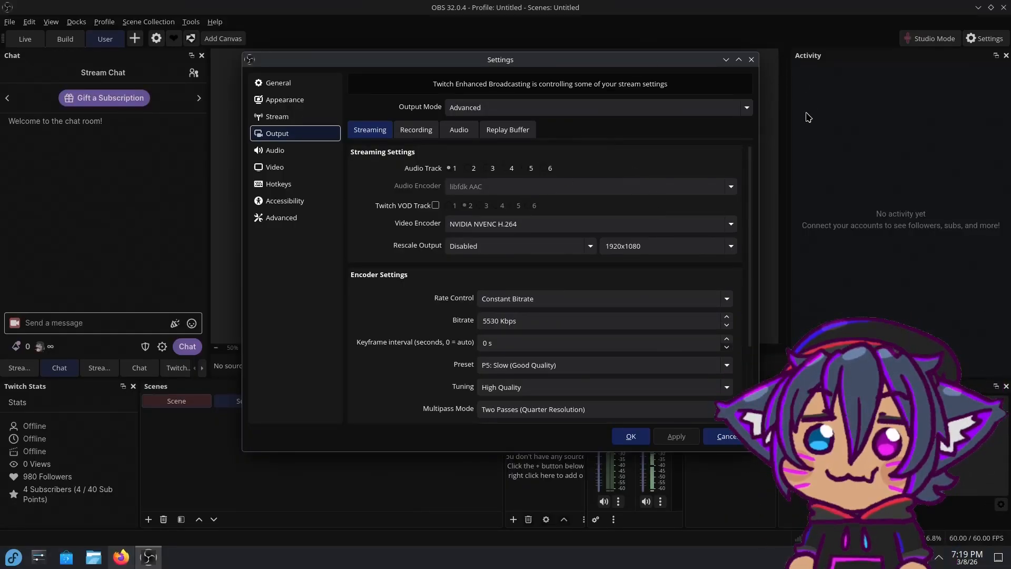
pyautogui.click(500, 249)
pyautogui.click(499, 248)
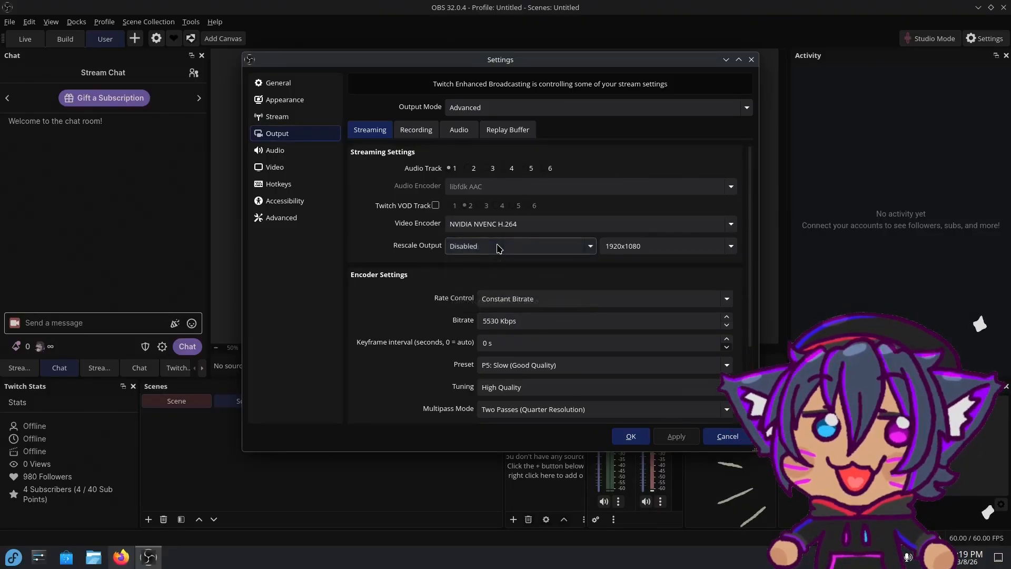
pyautogui.click(469, 247)
pyautogui.click(466, 246)
pyautogui.click(308, 121)
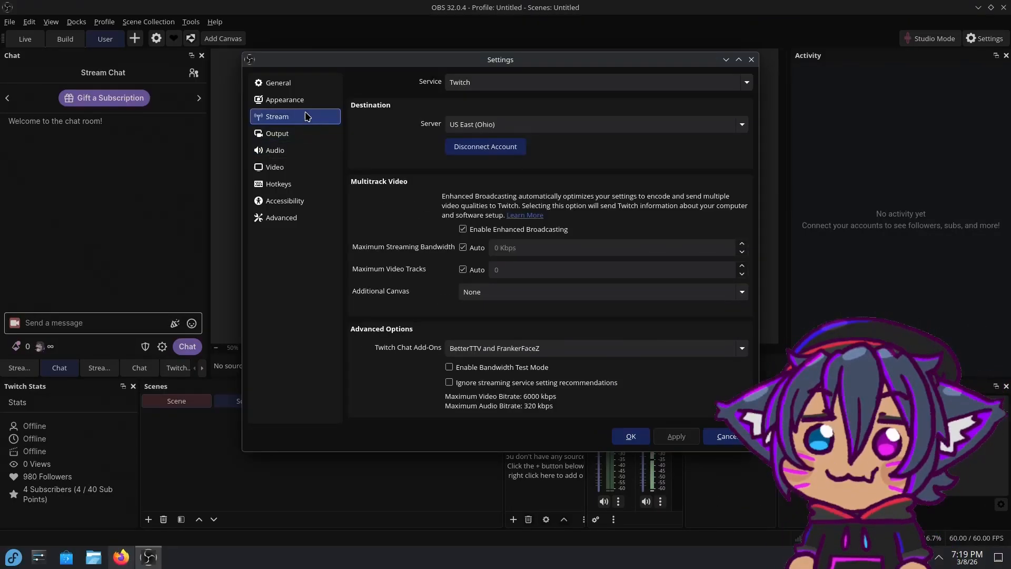
pyautogui.click(304, 100)
pyautogui.click(306, 117)
# Step: Set the output (scaled) resolution to 1920x1080 in the video settings and apply it
pyautogui.click(315, 167)
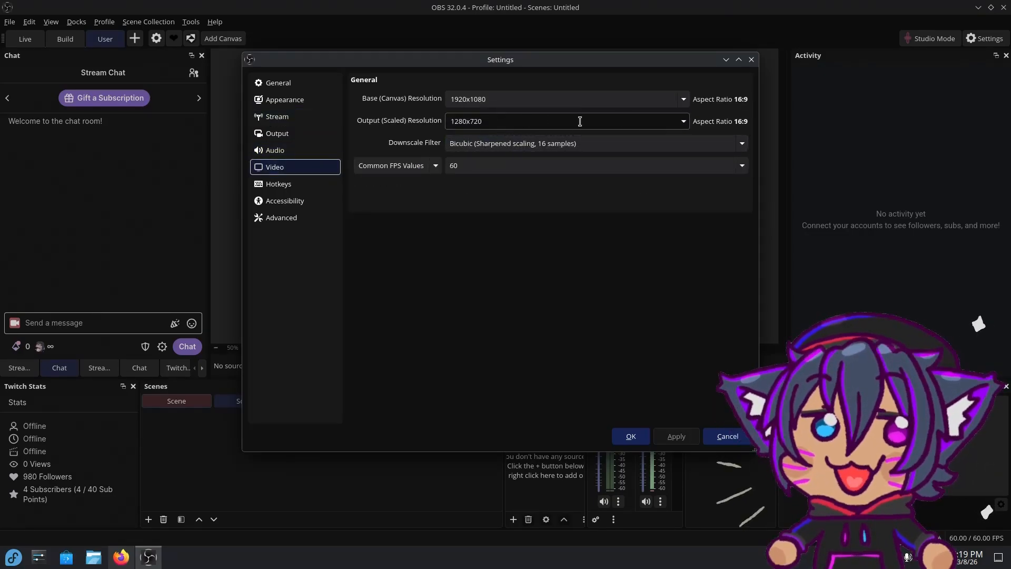
pyautogui.click(684, 121)
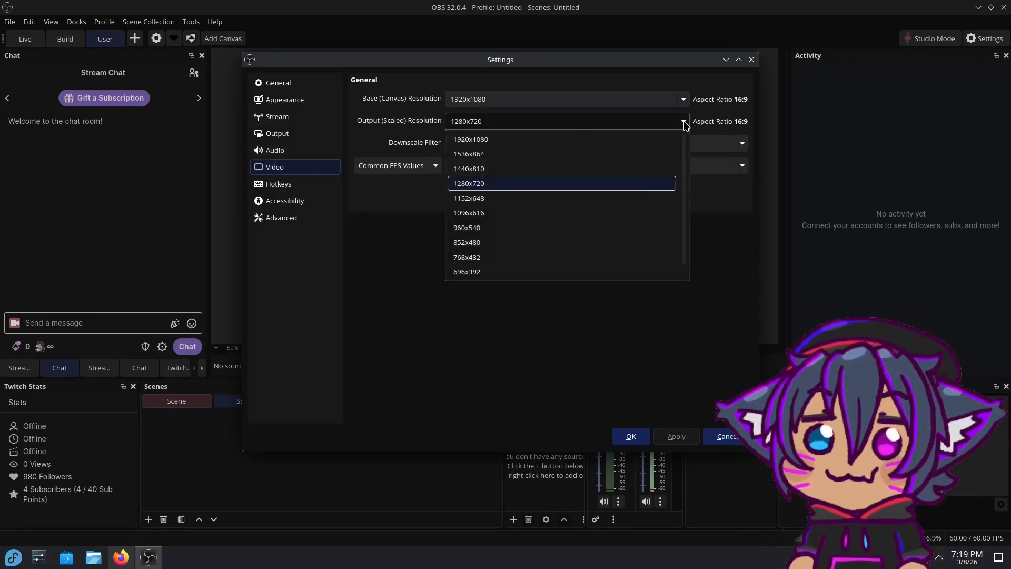
pyautogui.click(532, 142)
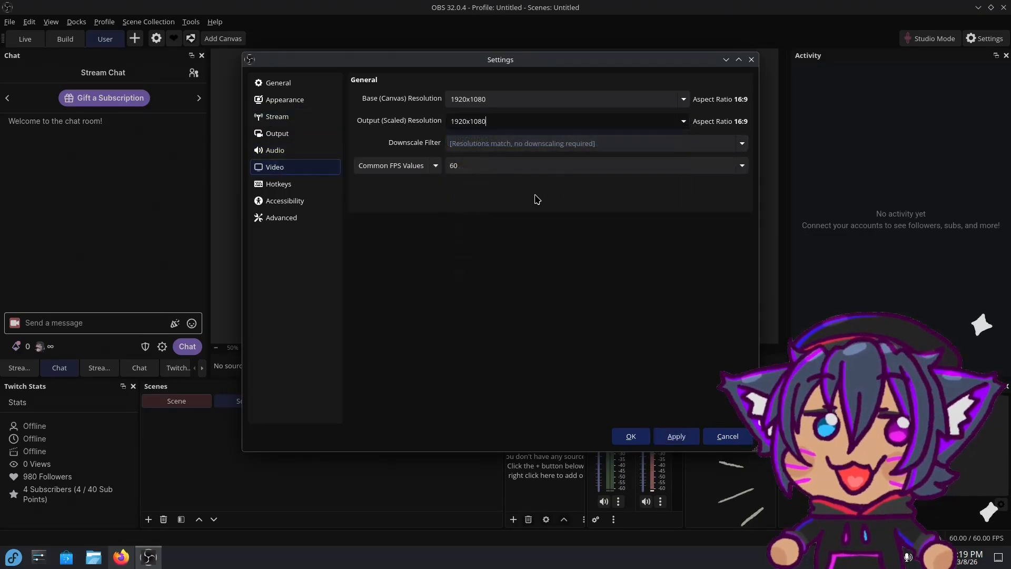
pyautogui.click(677, 436)
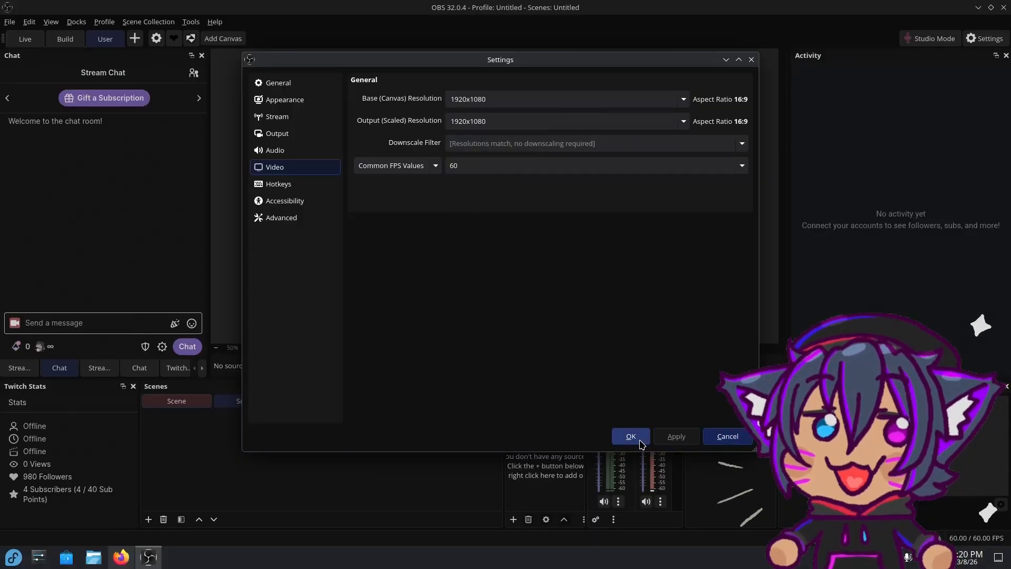
# Step: Set the output (scaled) resolution to 1280x720 and apply it
pyautogui.click(684, 122)
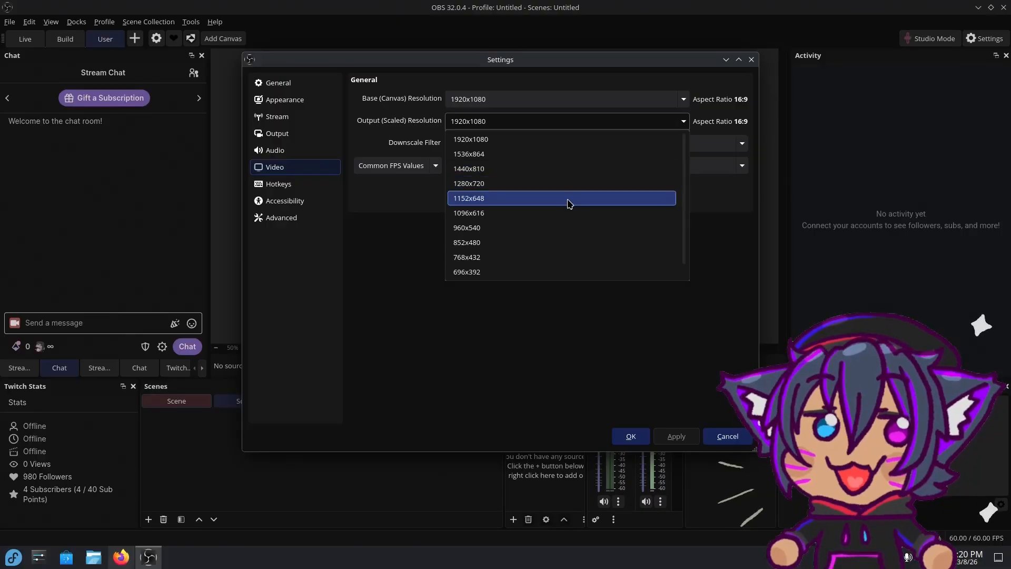
pyautogui.click(503, 183)
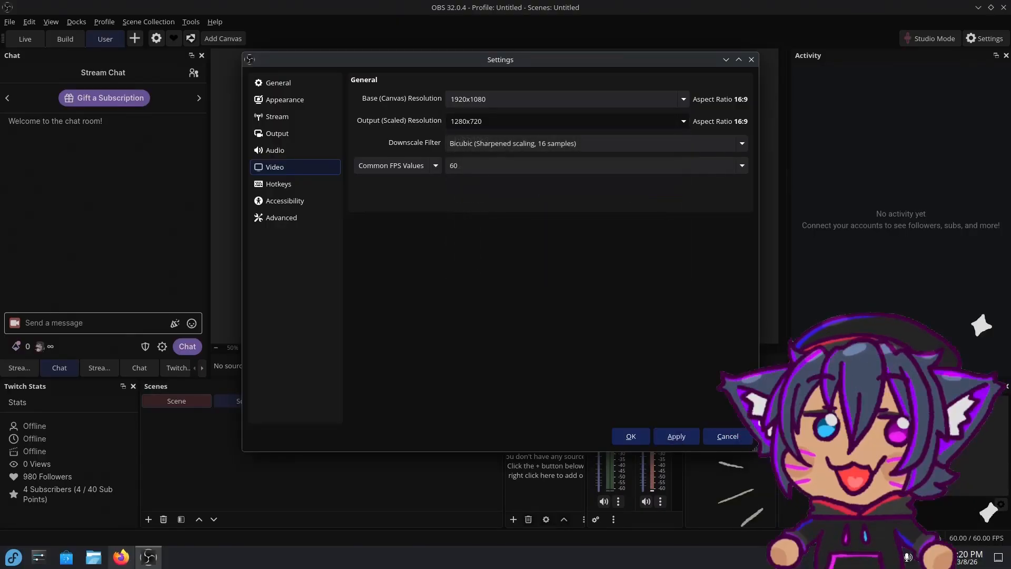
pyautogui.click(690, 434)
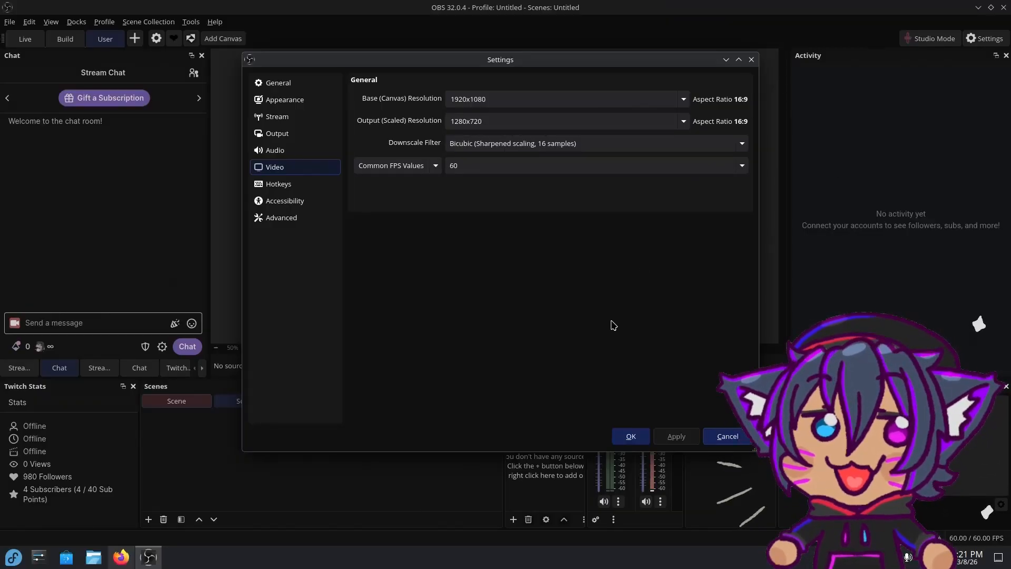
# Step: Look through the available actions in the hotkey settings
pyautogui.click(278, 184)
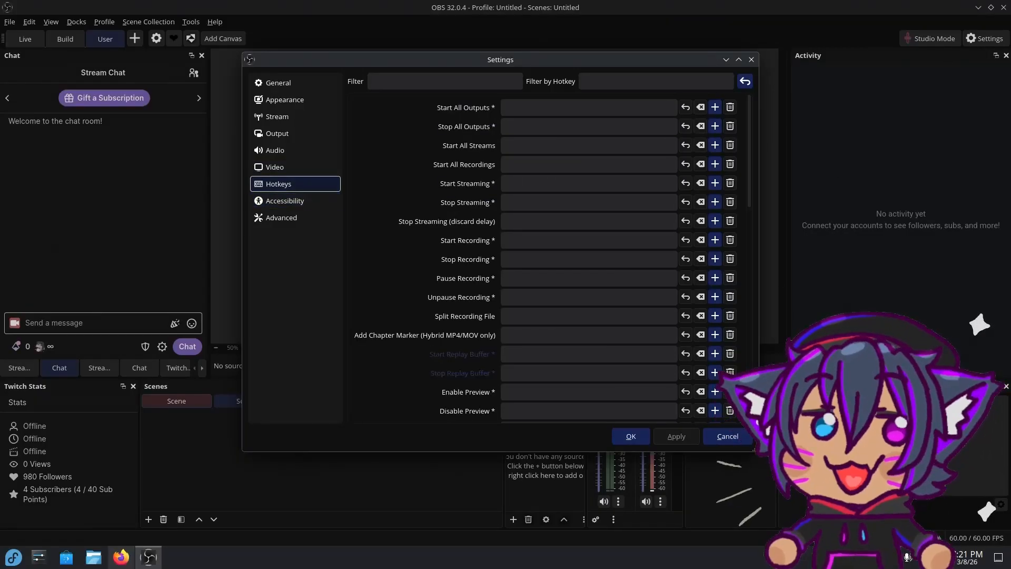
pyautogui.scroll(-10, 698, 233)
# Step: Try the Color Blind Alternative preset in the accessibility settings, then restore the Default preset and disable the use of different colors
pyautogui.click(284, 200)
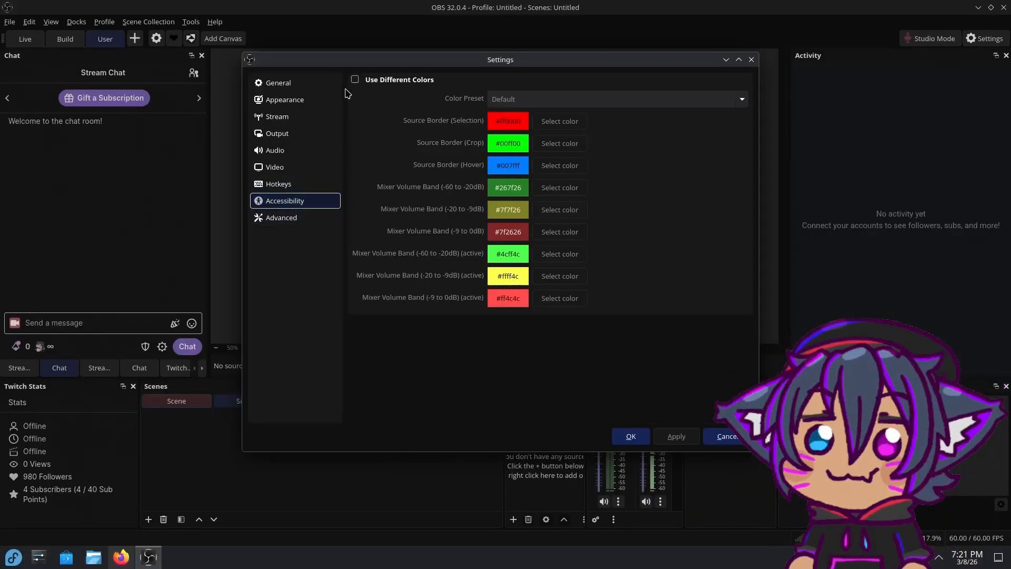
pyautogui.click(355, 80)
pyautogui.click(495, 102)
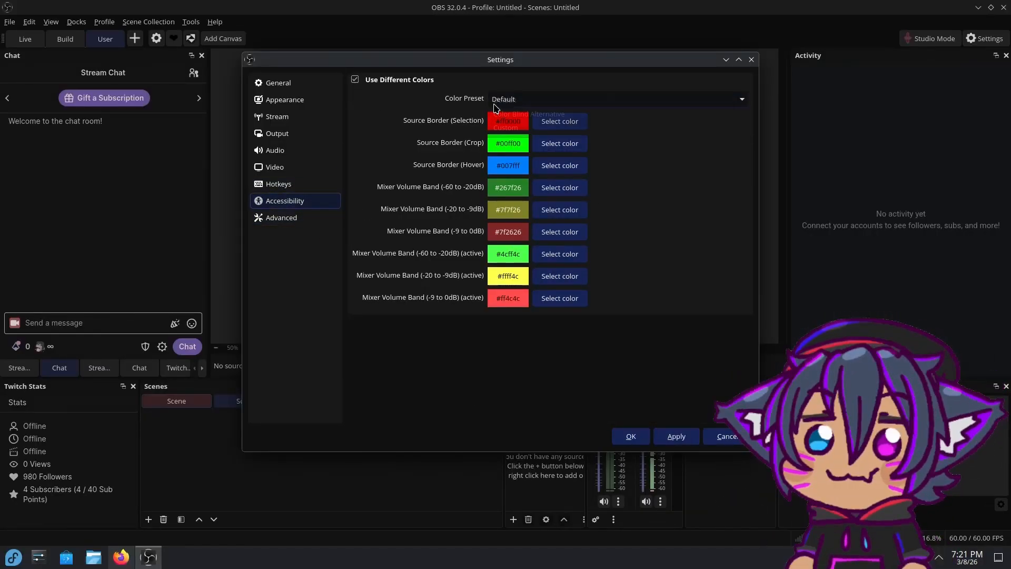
pyautogui.click(522, 114)
pyautogui.click(516, 101)
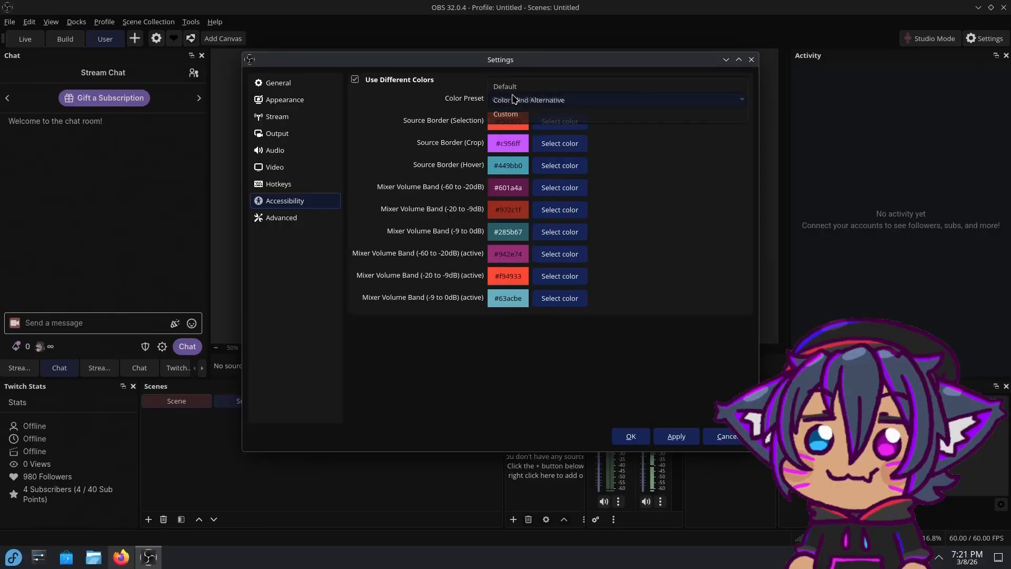
pyautogui.click(505, 86)
pyautogui.click(354, 80)
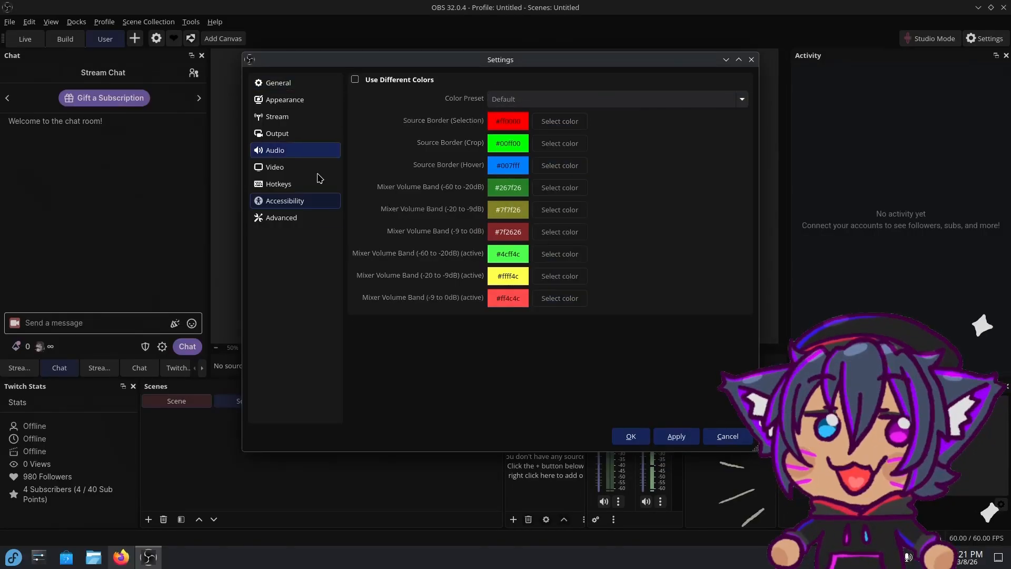
# Step: Examine the advanced settings for video, recording, stream delay, automatic reconnection and network
pyautogui.click(308, 218)
pyautogui.scroll(-5, 400, 285)
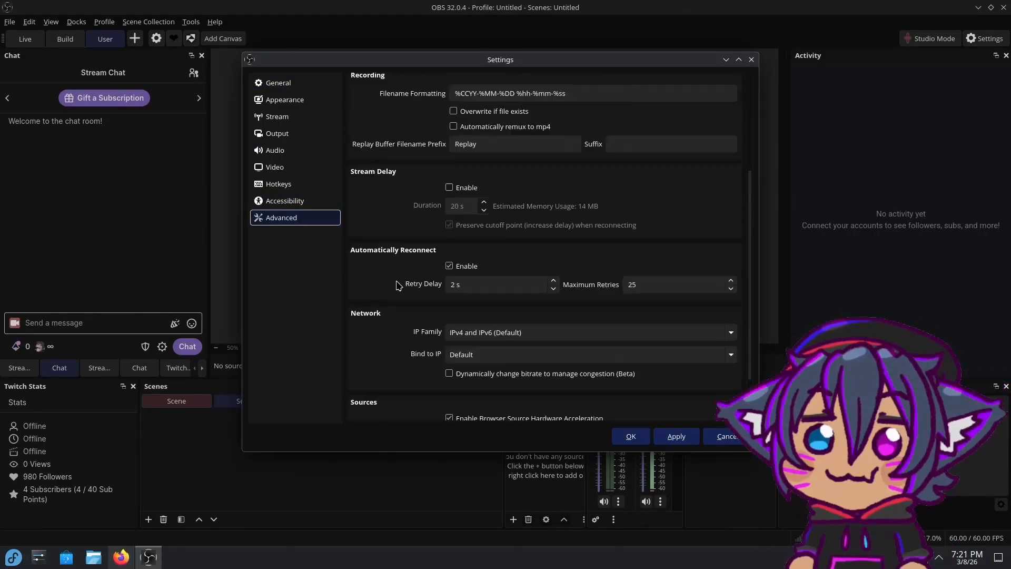
pyautogui.scroll(4, 400, 285)
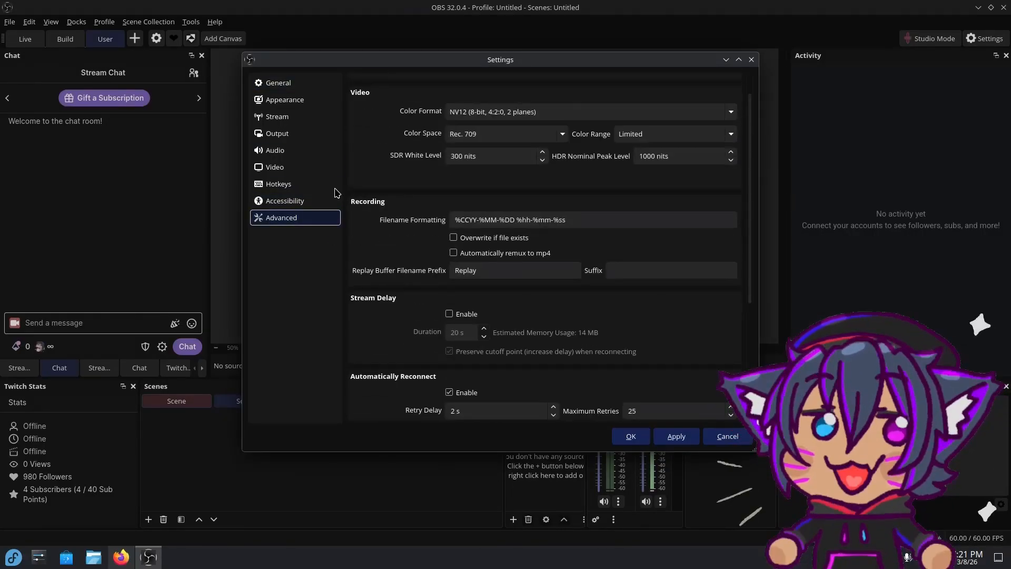
# Step: Select 48 kHz as the sample rate in the audio settings
pyautogui.click(284, 150)
pyautogui.click(477, 106)
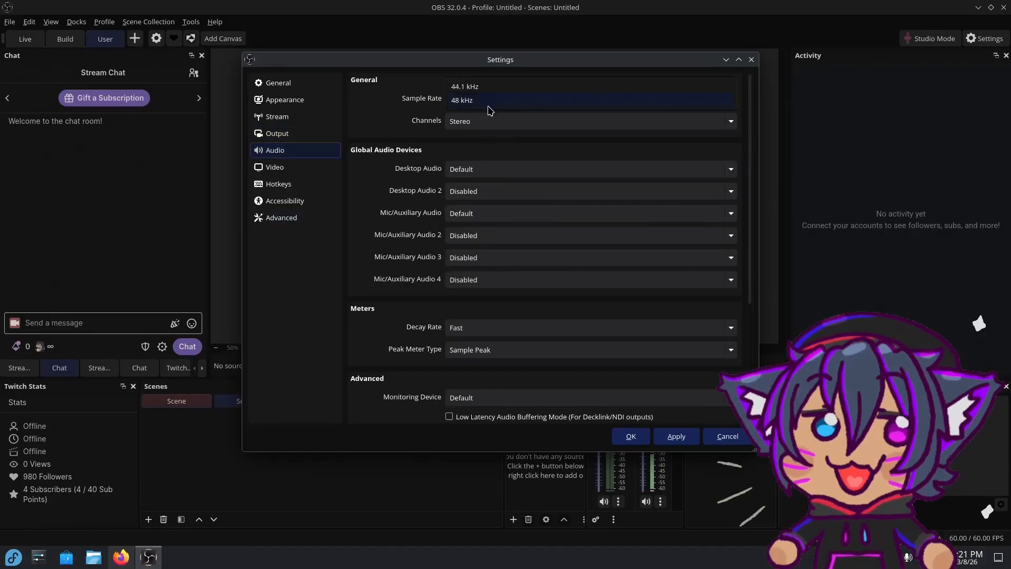
pyautogui.click(485, 114)
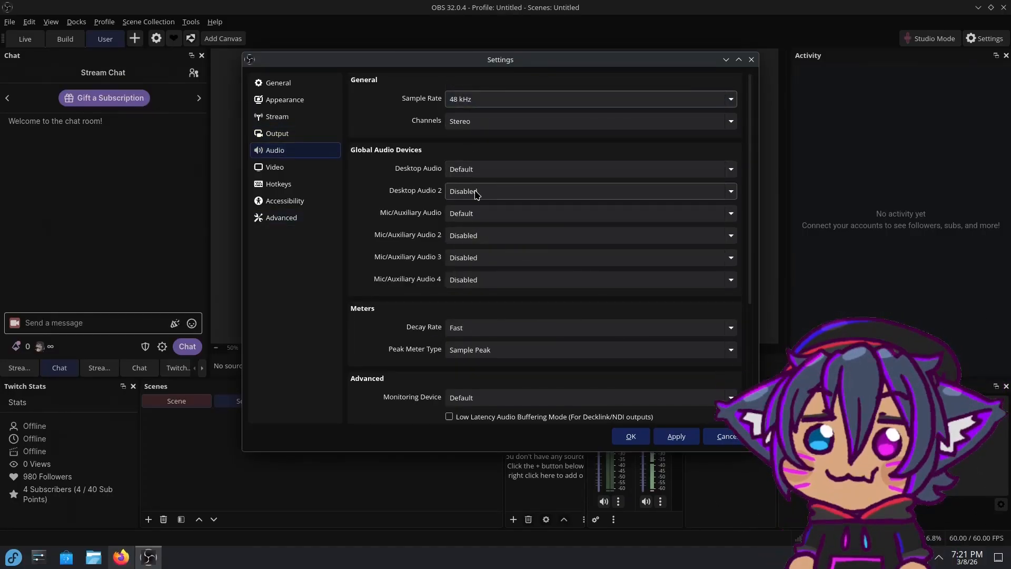
# Step: Choose Default as the device for both Desktop Audio and Mic/Auxiliary Audio
pyautogui.click(472, 169)
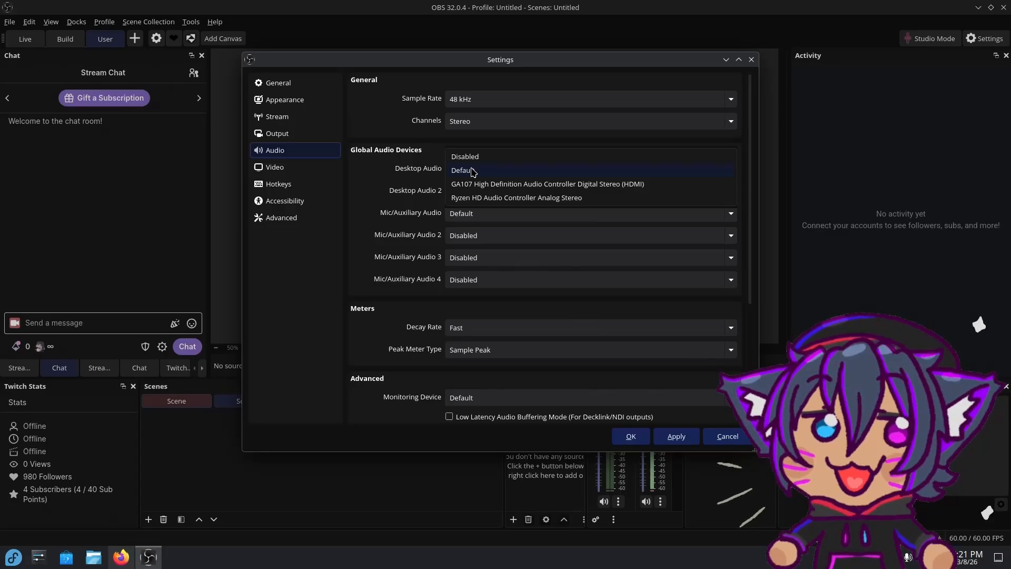
pyautogui.click(472, 170)
pyautogui.click(473, 170)
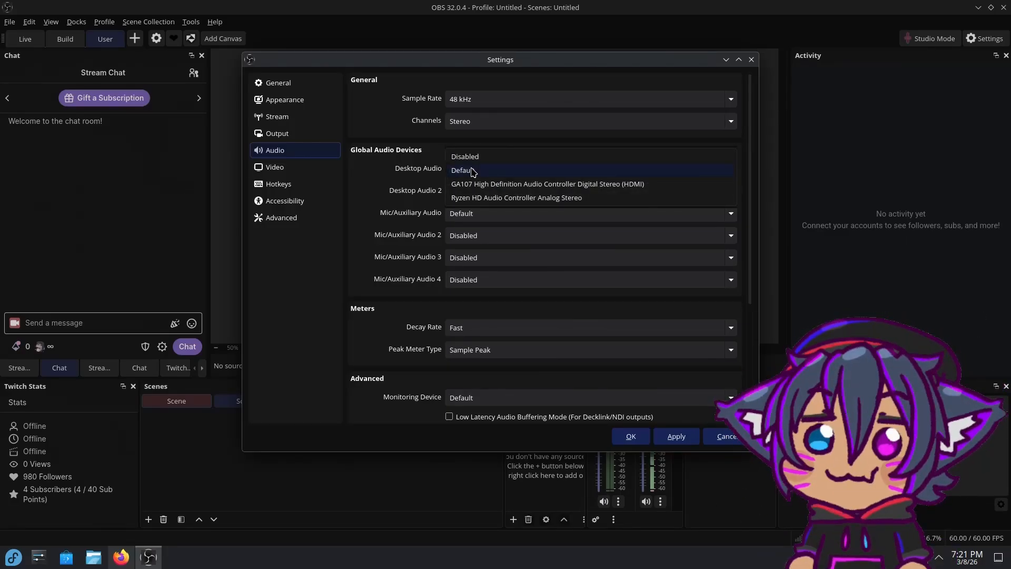
pyautogui.click(472, 171)
pyautogui.click(466, 214)
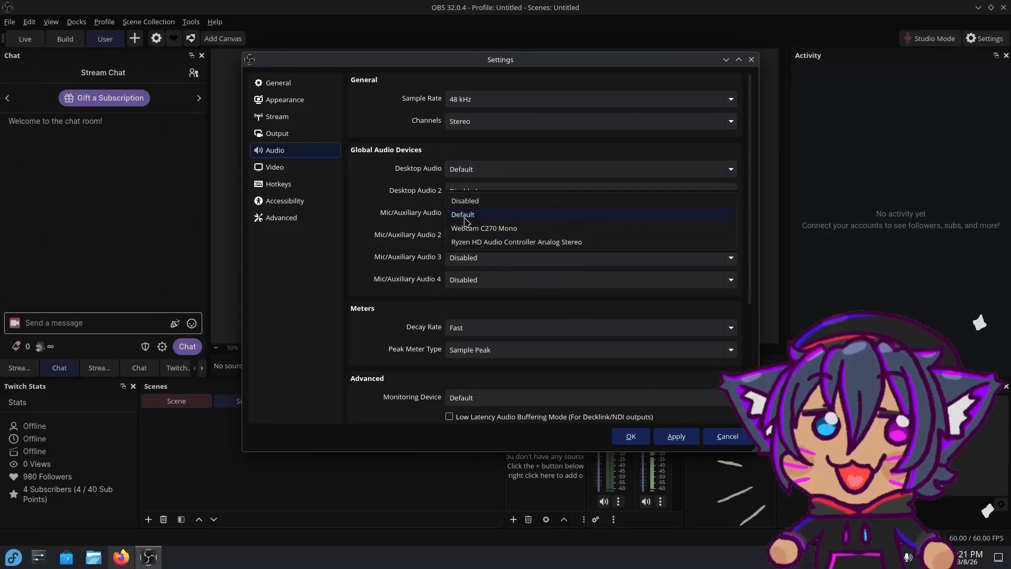
pyautogui.click(465, 215)
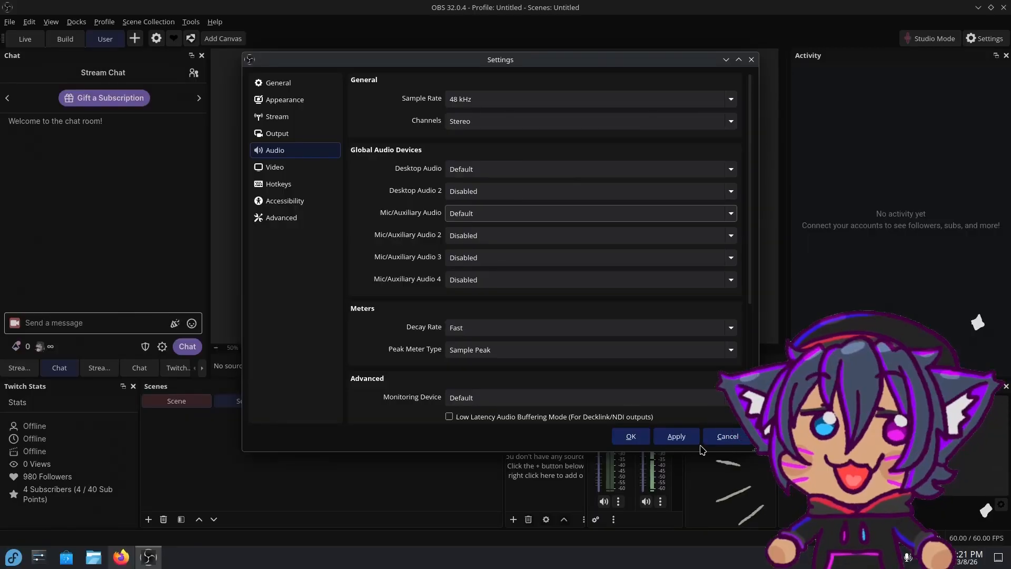
# Step: Review the remaining meter, monitoring and hotkey options in the audio settings, and save the settings
pyautogui.scroll(-3, 527, 389)
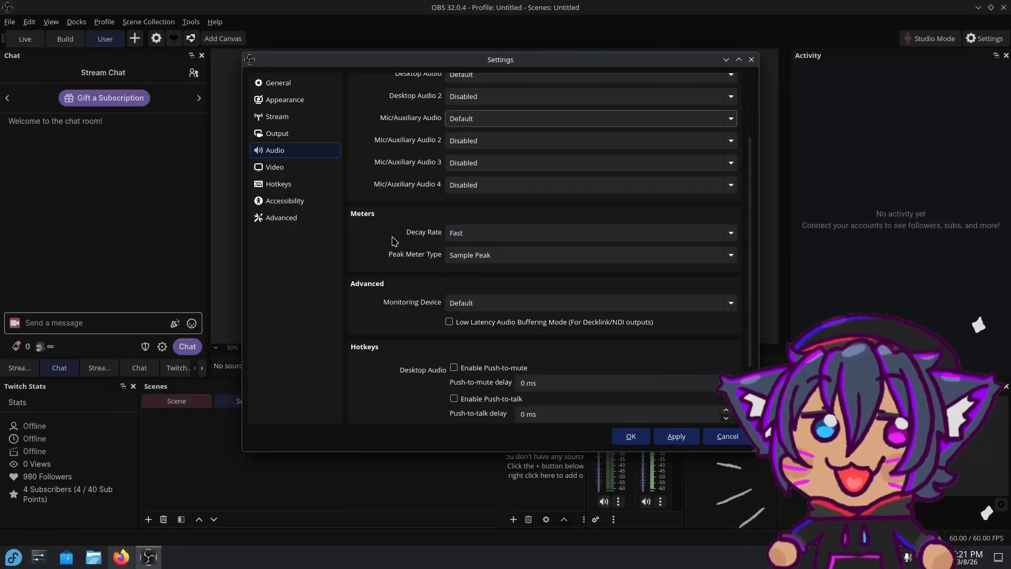
pyautogui.scroll(-3, 394, 243)
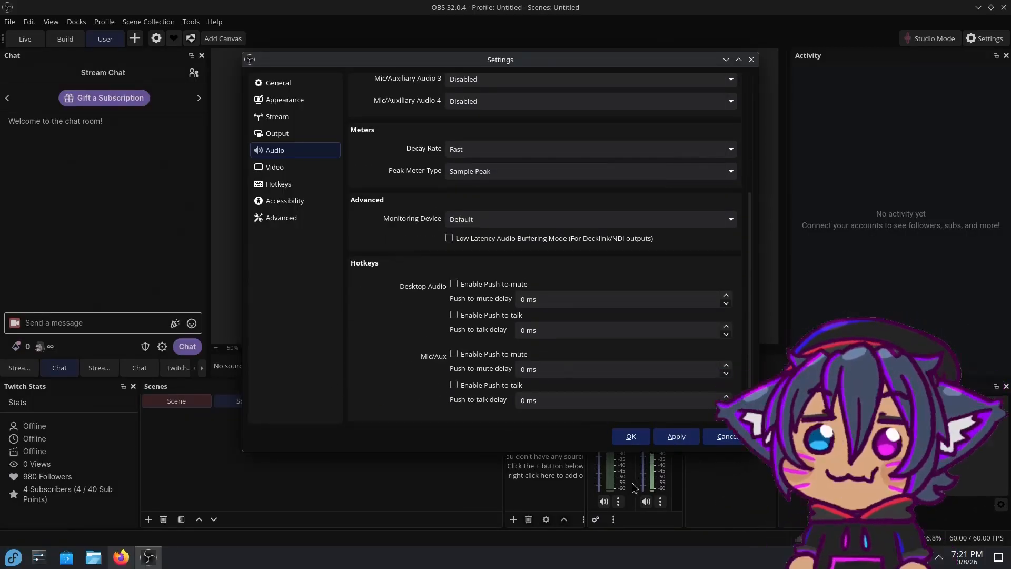
pyautogui.click(638, 437)
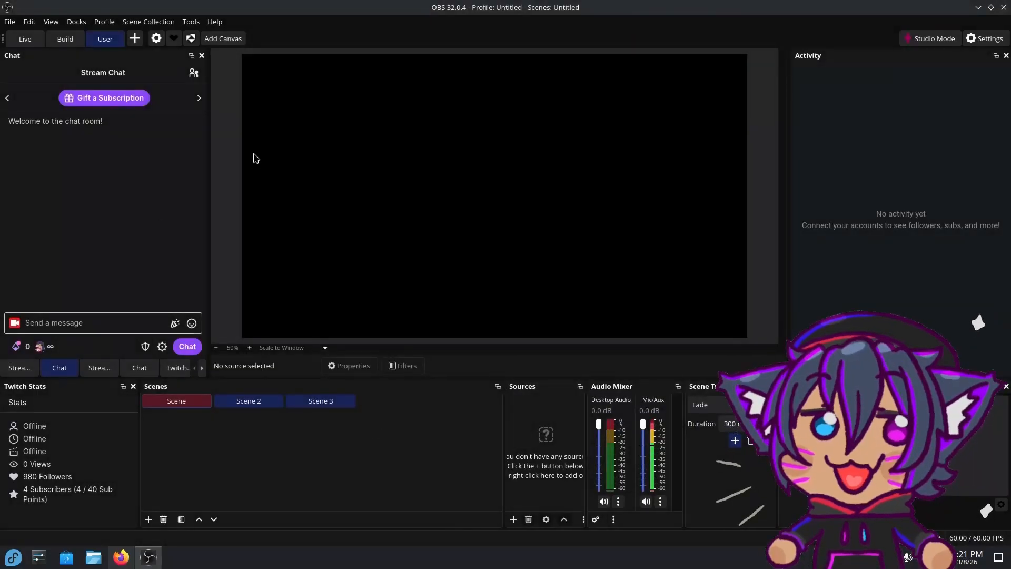
# Step: Export the scene collection as Untitled.json to the Home folder
pyautogui.click(140, 23)
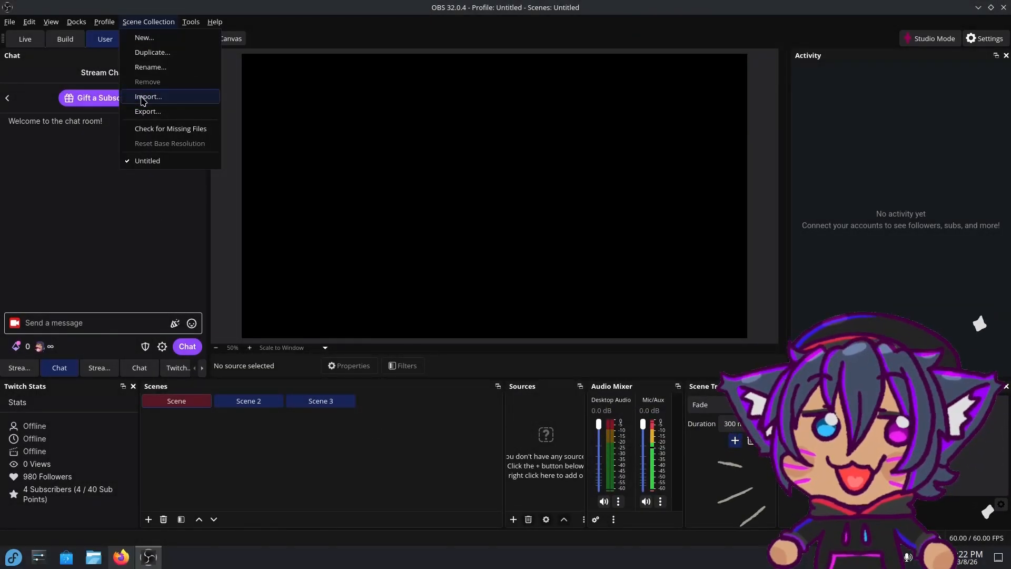
pyautogui.click(148, 111)
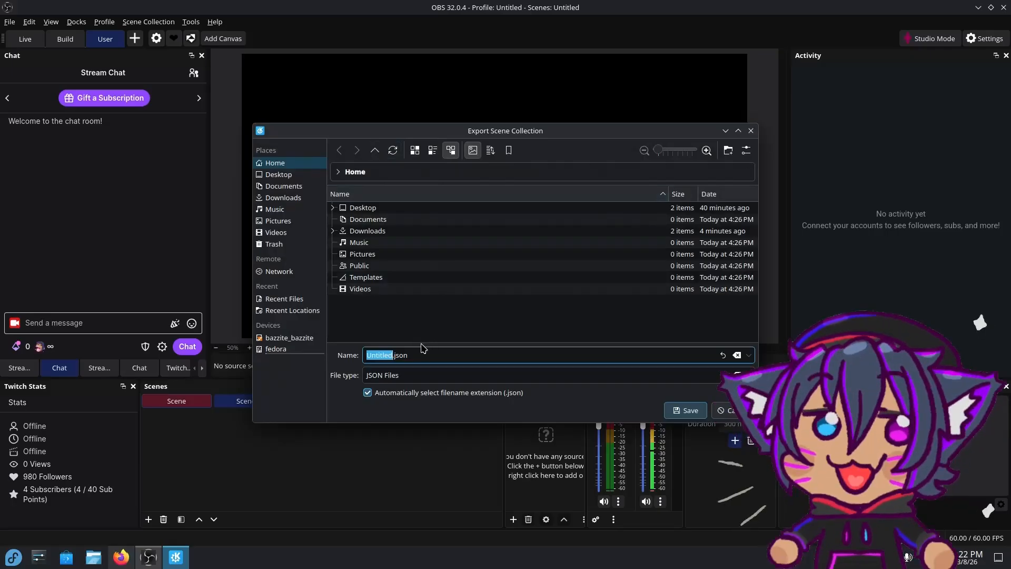
pyautogui.click(685, 410)
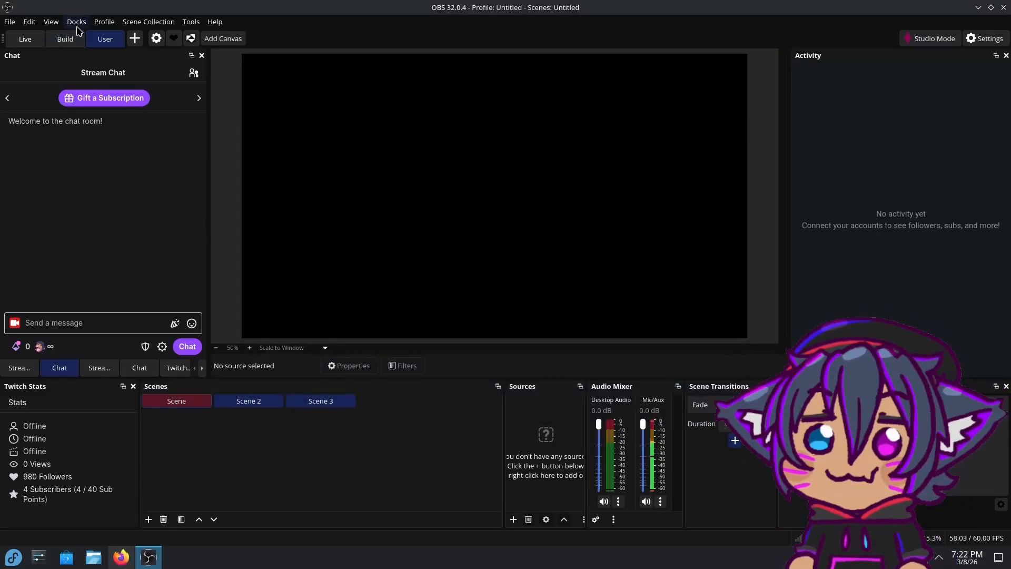
# Step: Export the current profile to the Documents folder
pyautogui.click(101, 22)
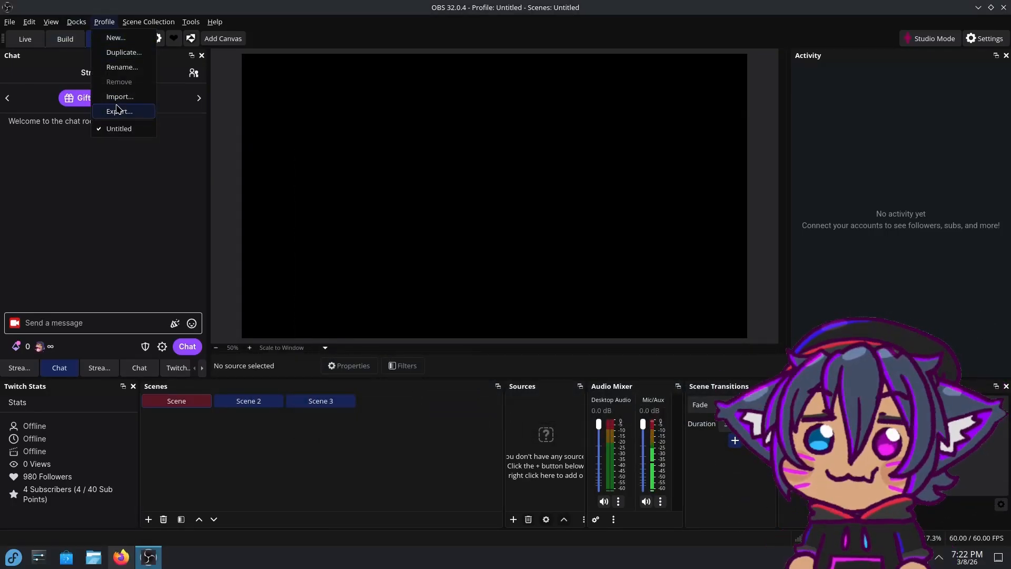
pyautogui.click(119, 113)
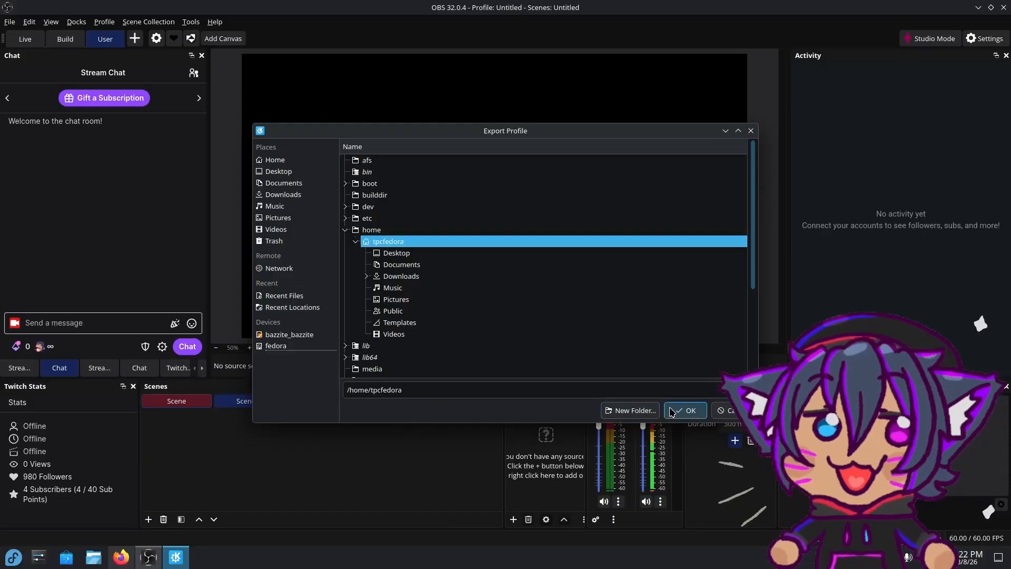
pyautogui.click(283, 184)
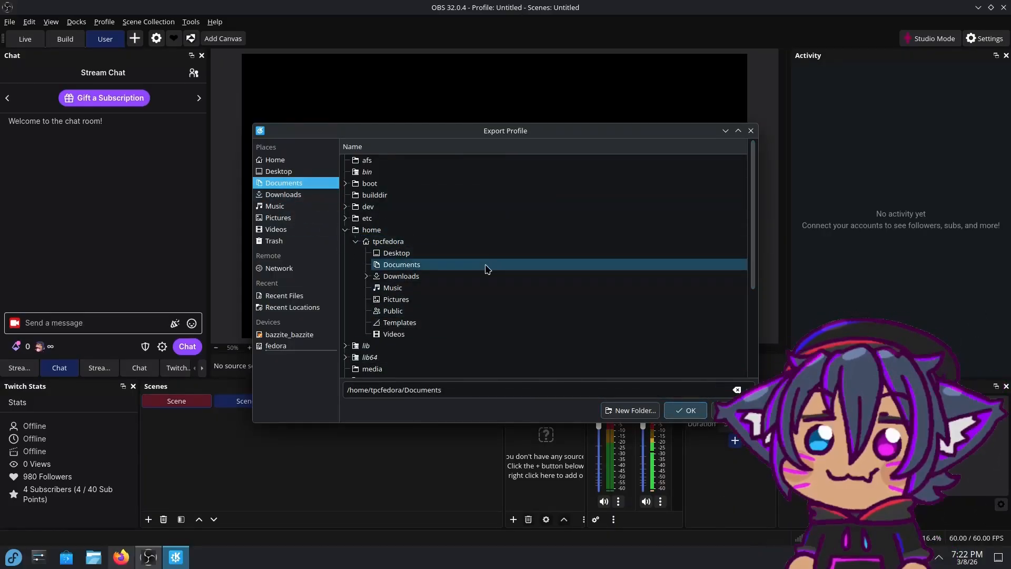
pyautogui.click(680, 411)
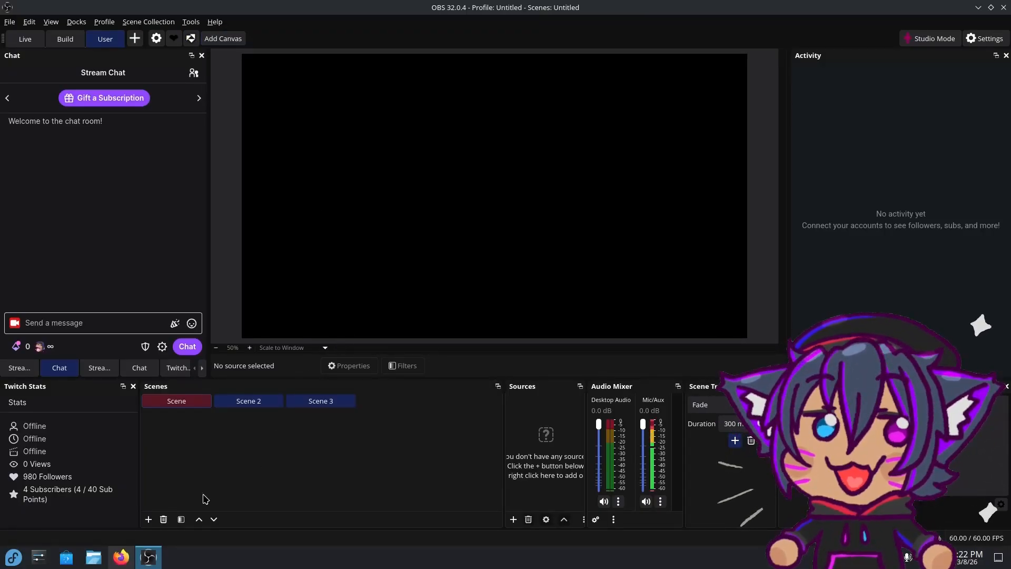
# Step: View the prompt for adding a scene without creating one, and widen the Sources dock into the Scenes area
pyautogui.click(149, 520)
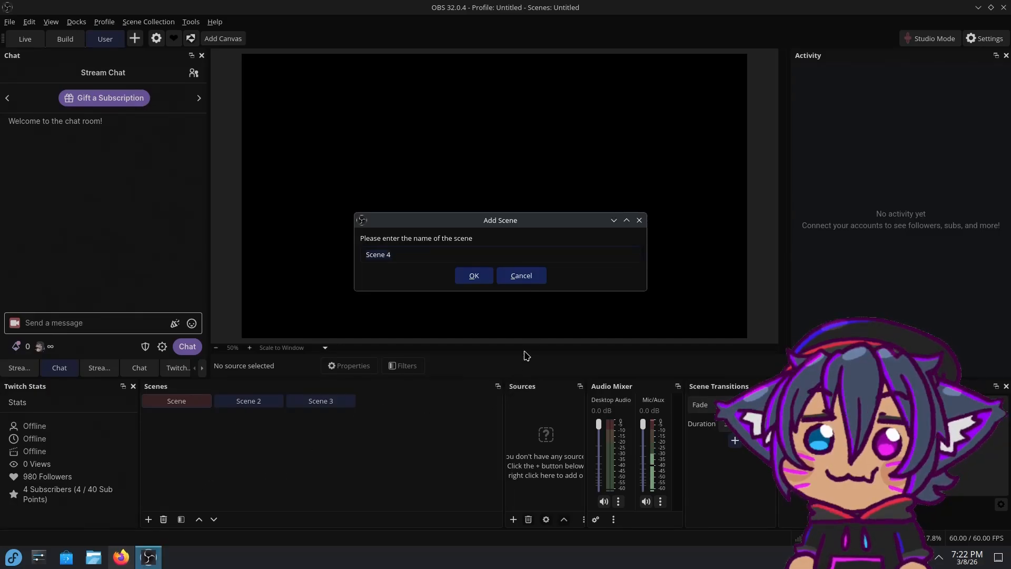
pyautogui.click(520, 278)
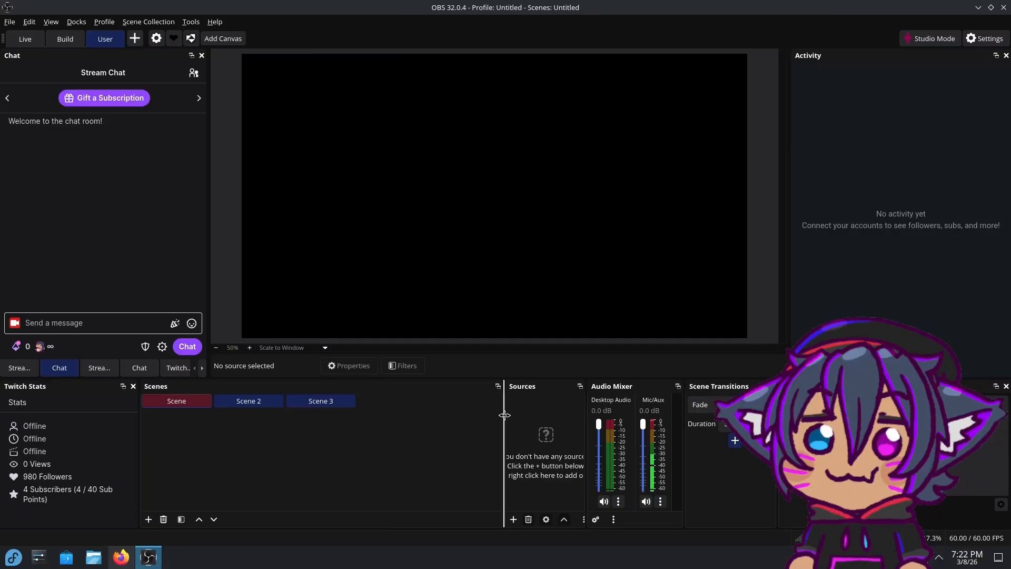
pyautogui.moveTo(506, 419); pyautogui.dragTo(360, 418)
# Step: Try a new Display Capture (XSHM) source with the HDMI-A-1 (1920x1080 @ 0,0) display, and dismiss its properties
pyautogui.click(369, 522)
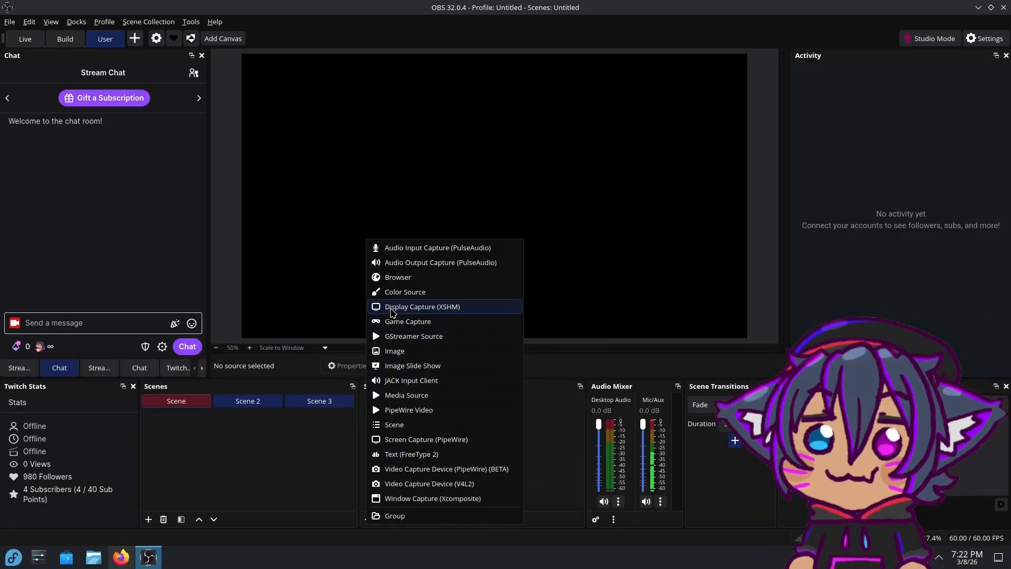
pyautogui.click(393, 312)
pyautogui.click(514, 326)
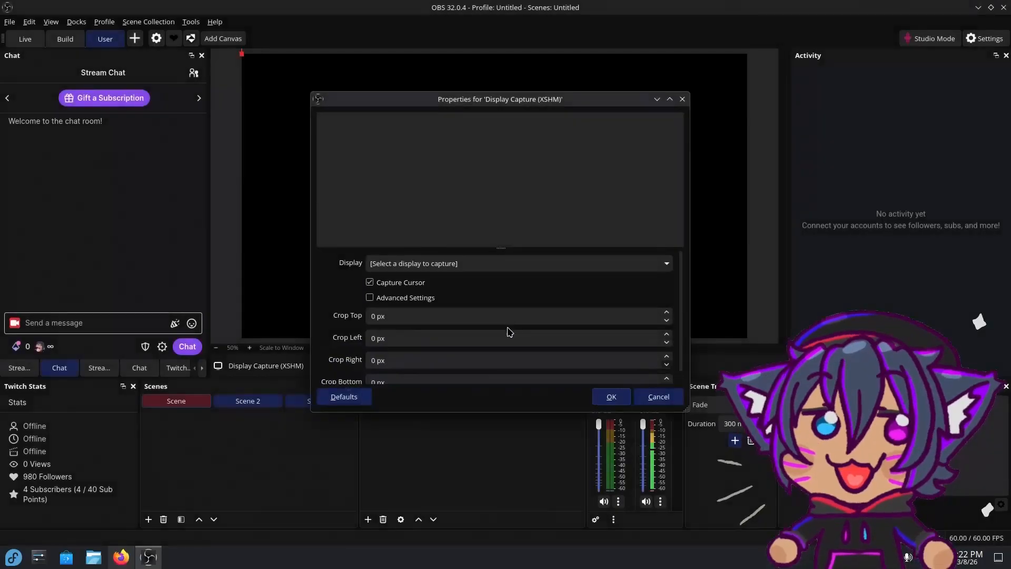
pyautogui.click(413, 263)
pyautogui.click(438, 277)
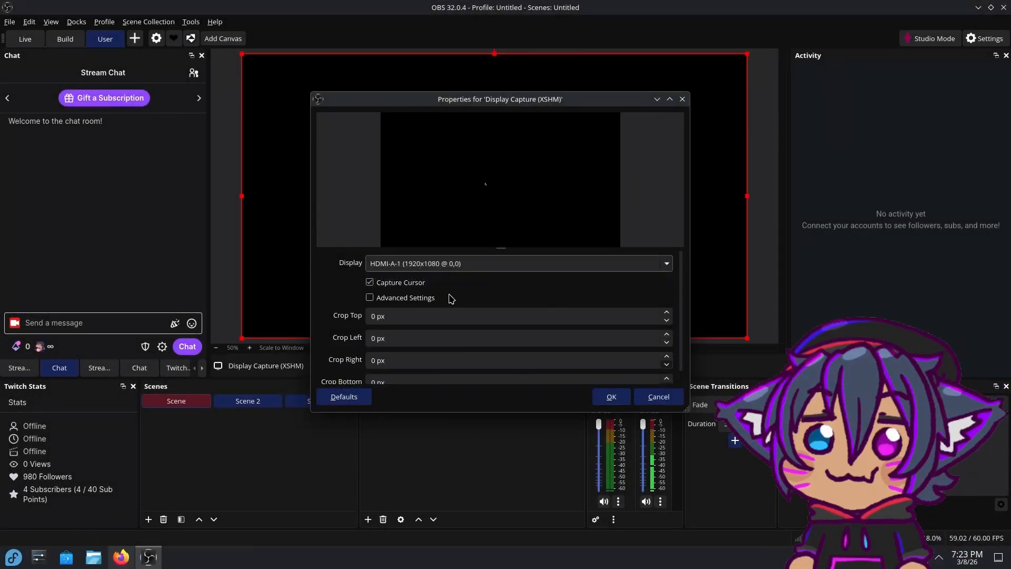
pyautogui.click(658, 396)
# Step: Remove the Display Capture (XSHM) source from the scene
pyautogui.rightClick(414, 402)
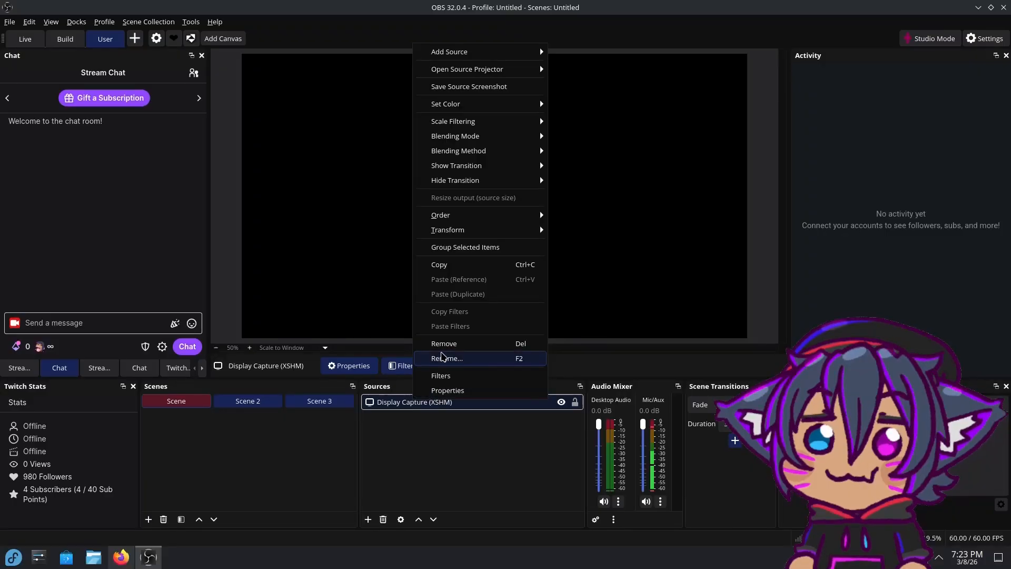
pyautogui.click(444, 343)
pyautogui.click(537, 279)
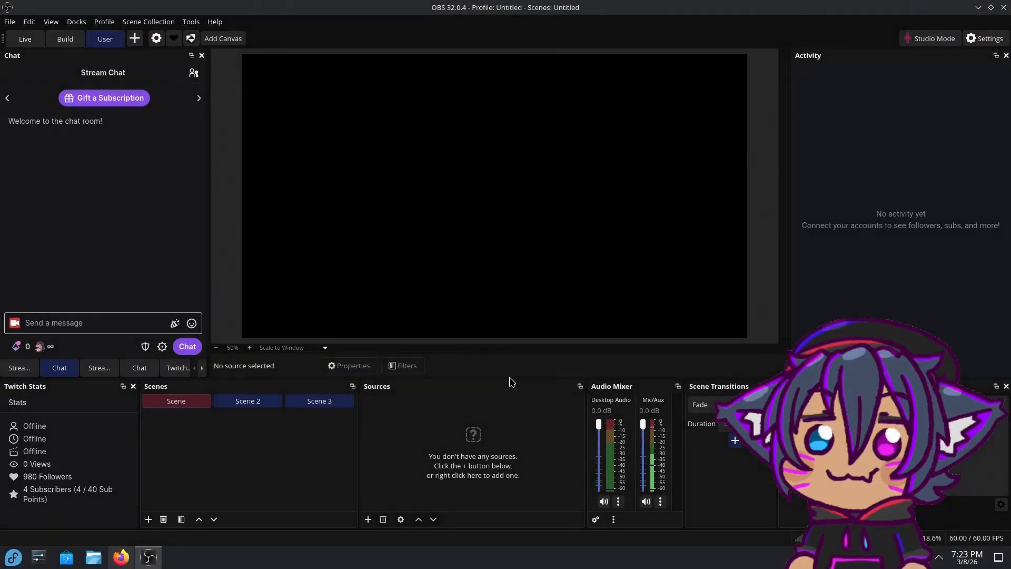
# Step: Add a Screen Capture (PipeWire) source that shares the entire HDMI-A-1 monitor, and deselect it
pyautogui.click(368, 520)
pyautogui.click(400, 430)
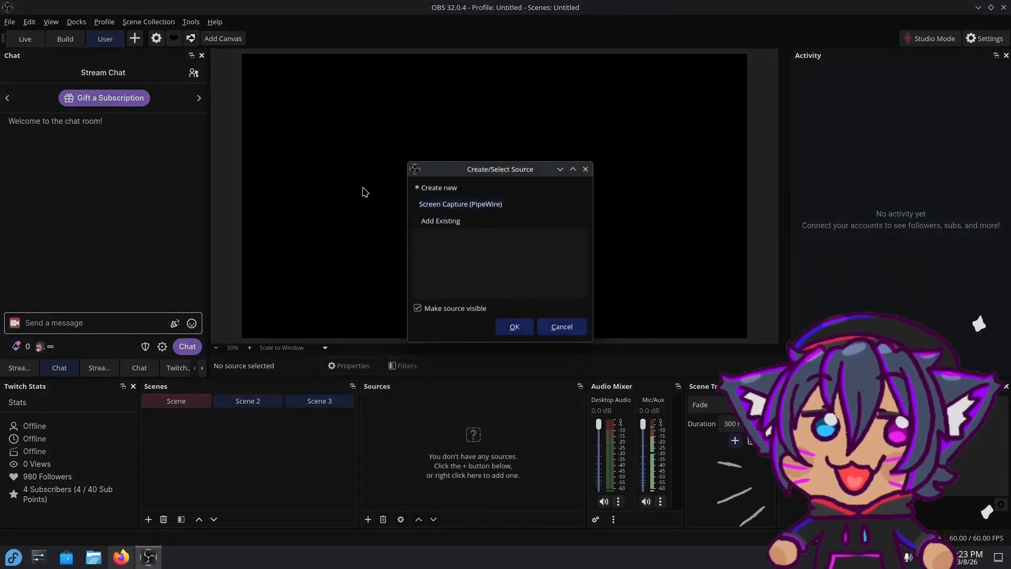
pyautogui.click(514, 326)
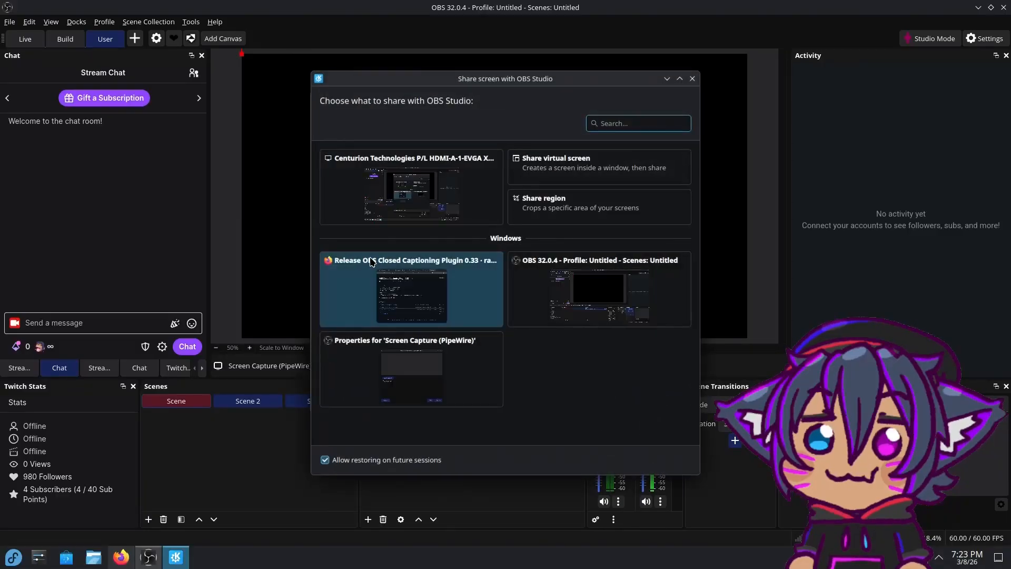
pyautogui.click(372, 261)
pyautogui.click(372, 269)
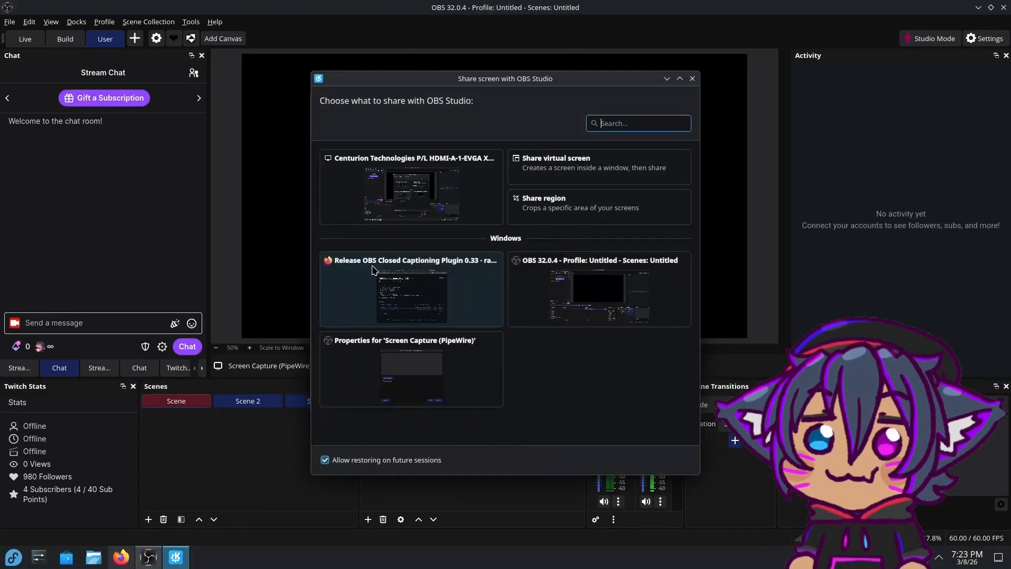
pyautogui.click(452, 213)
pyautogui.click(611, 397)
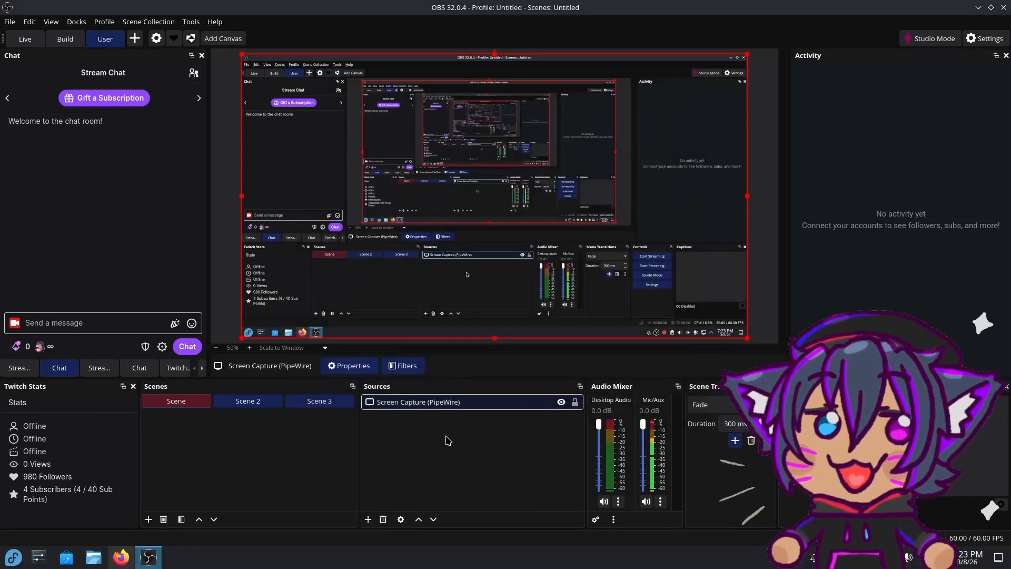
pyautogui.click(465, 445)
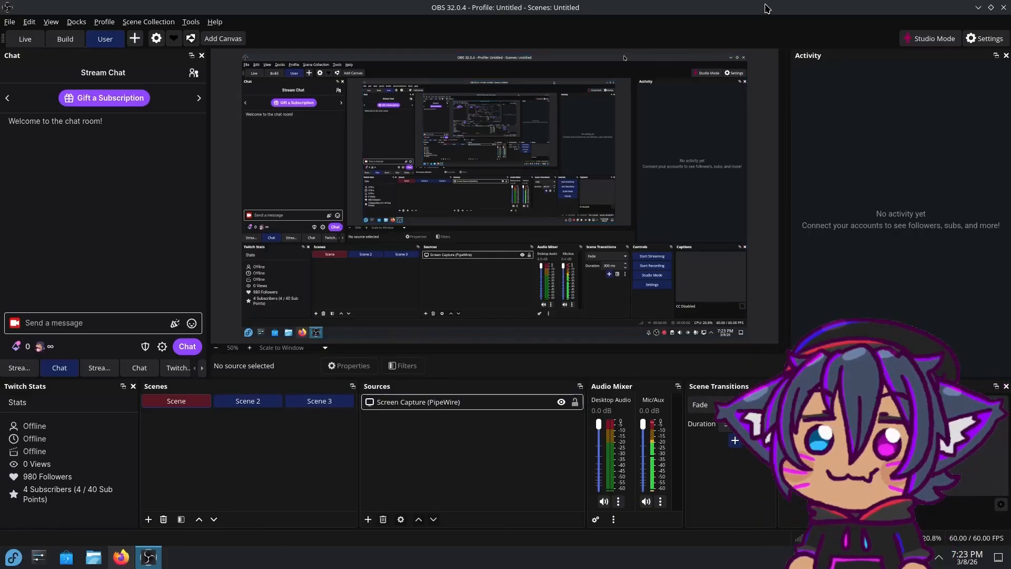
# Step: Reduce the maximized OBS window to a floating one and examine the properties and filters of the Screen Capture source
pyautogui.moveTo(768, 10); pyautogui.dragTo(570, 102)
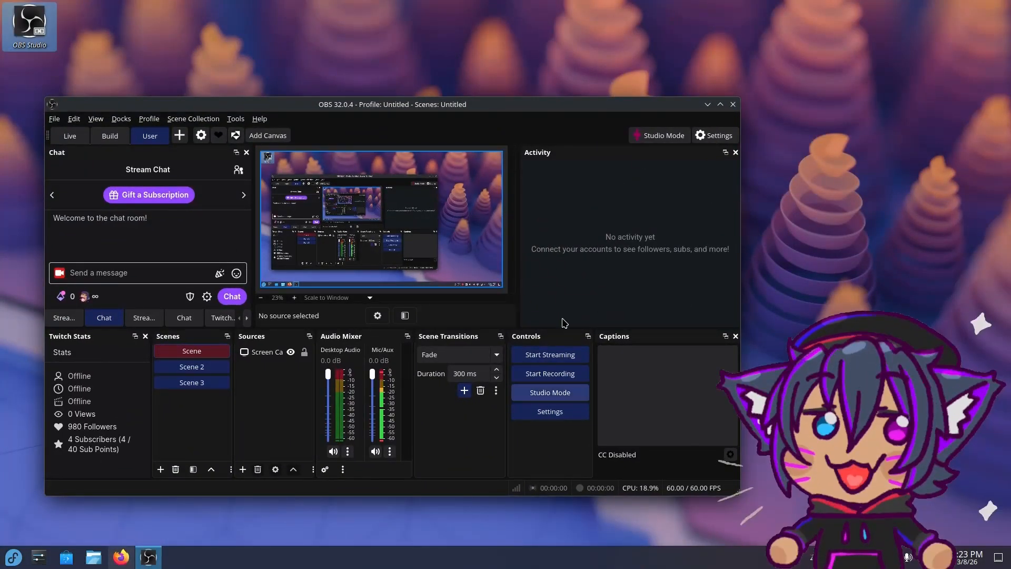
pyautogui.rightClick(267, 353)
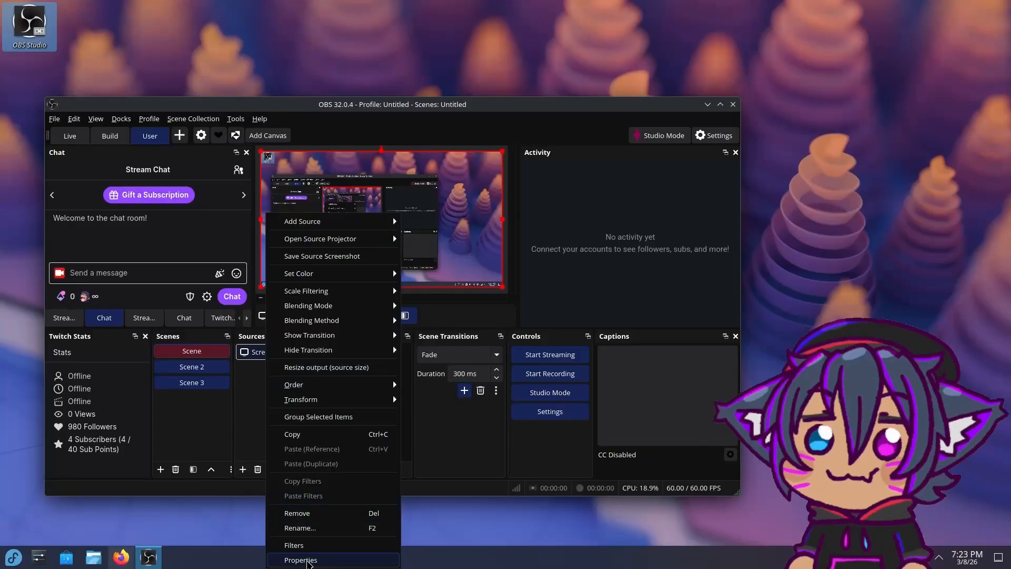
pyautogui.click(308, 560)
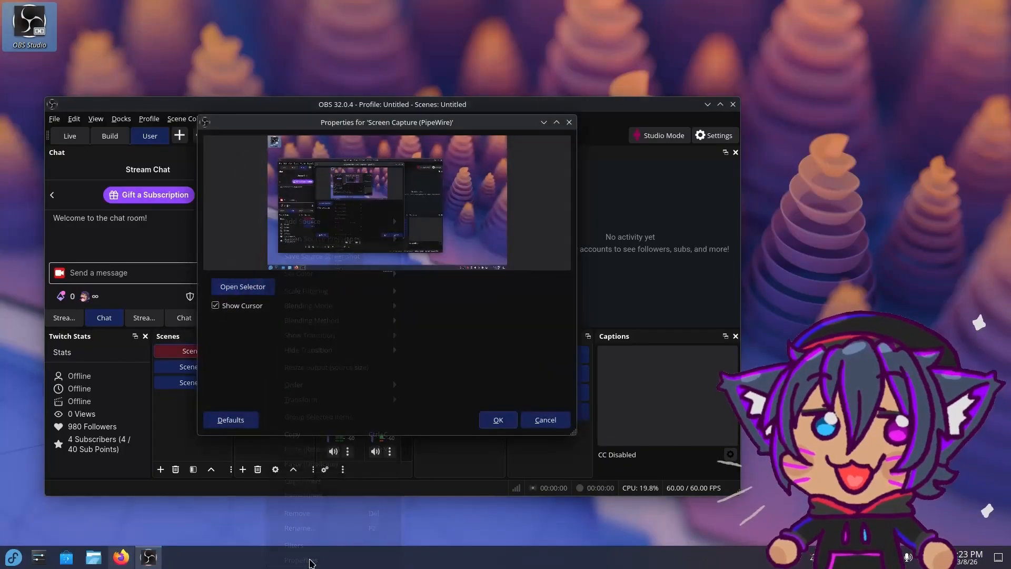
pyautogui.click(558, 417)
pyautogui.rightClick(275, 353)
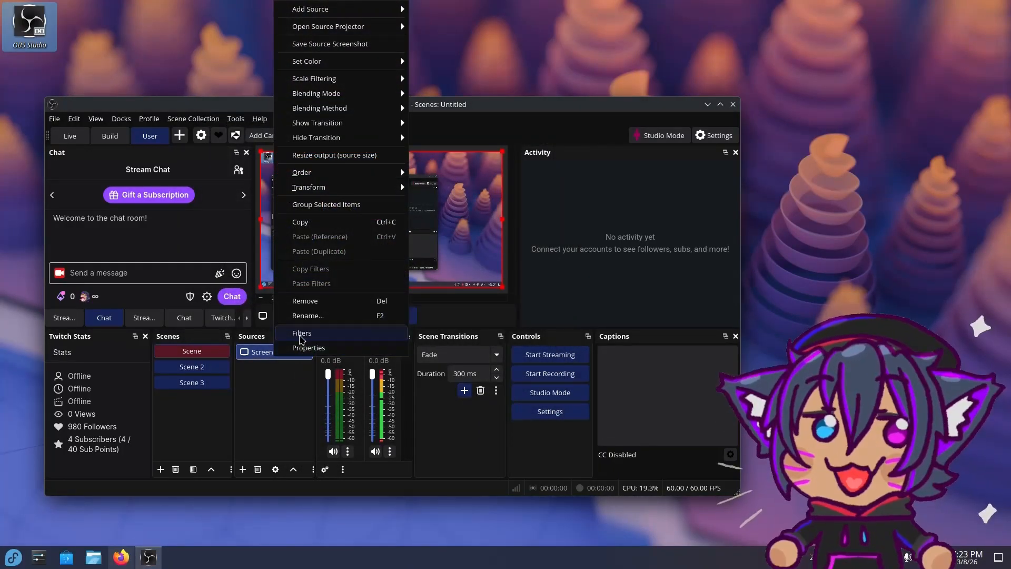
pyautogui.click(302, 334)
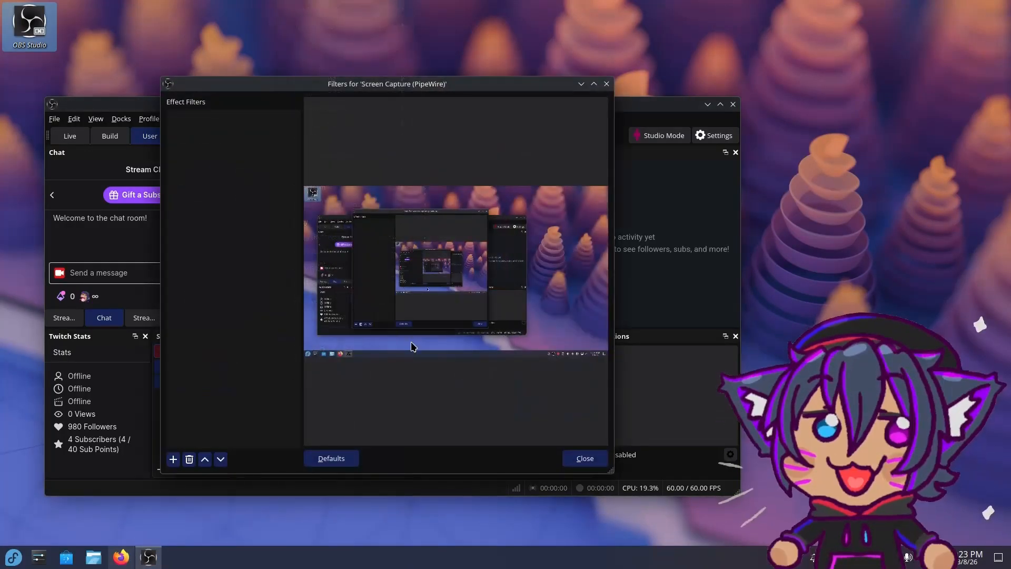
pyautogui.click(607, 88)
# Step: Add a Game Capture source to the current scene and dismiss its properties without changing them
pyautogui.click(243, 468)
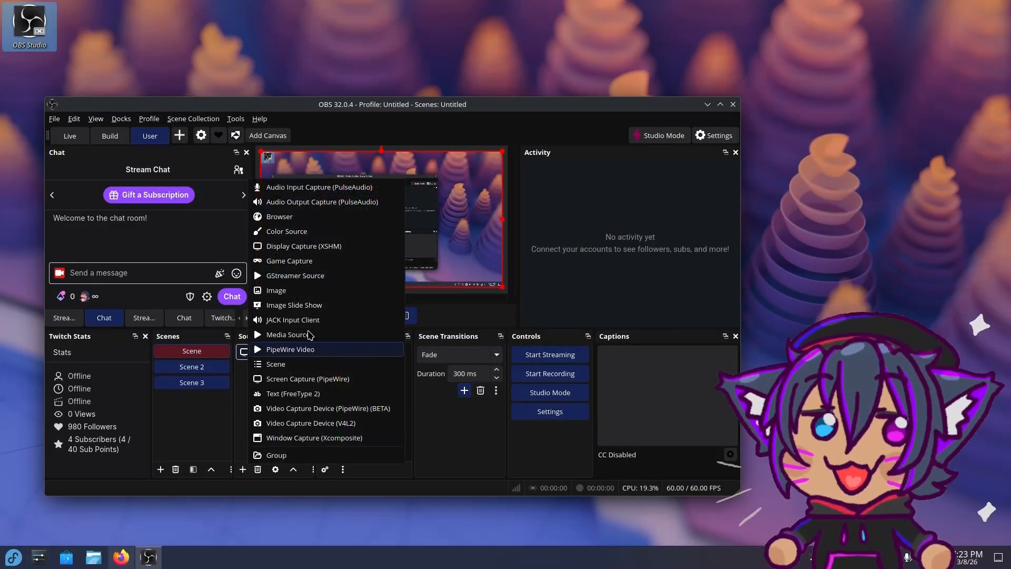
pyautogui.click(289, 261)
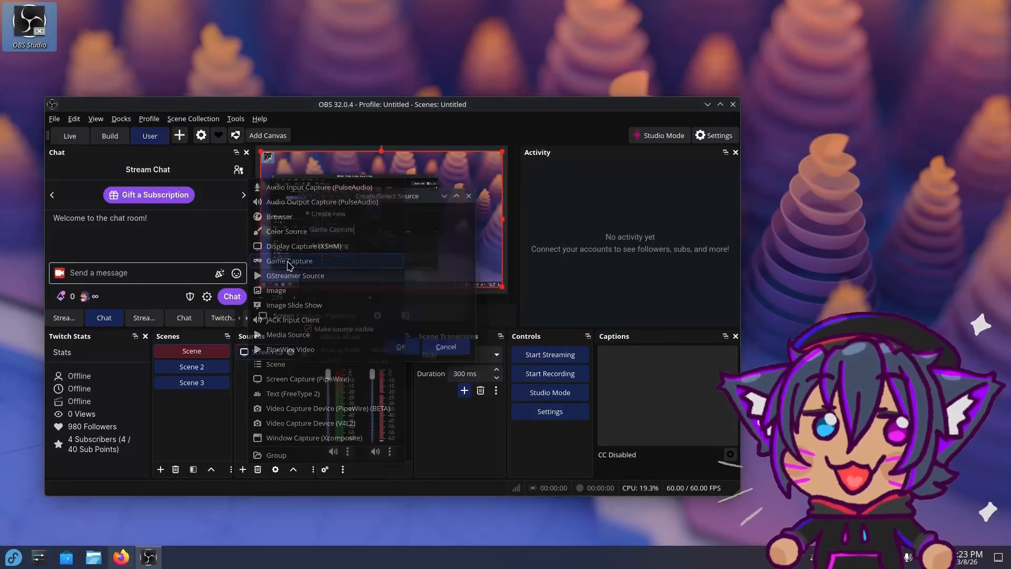
pyautogui.click(402, 350)
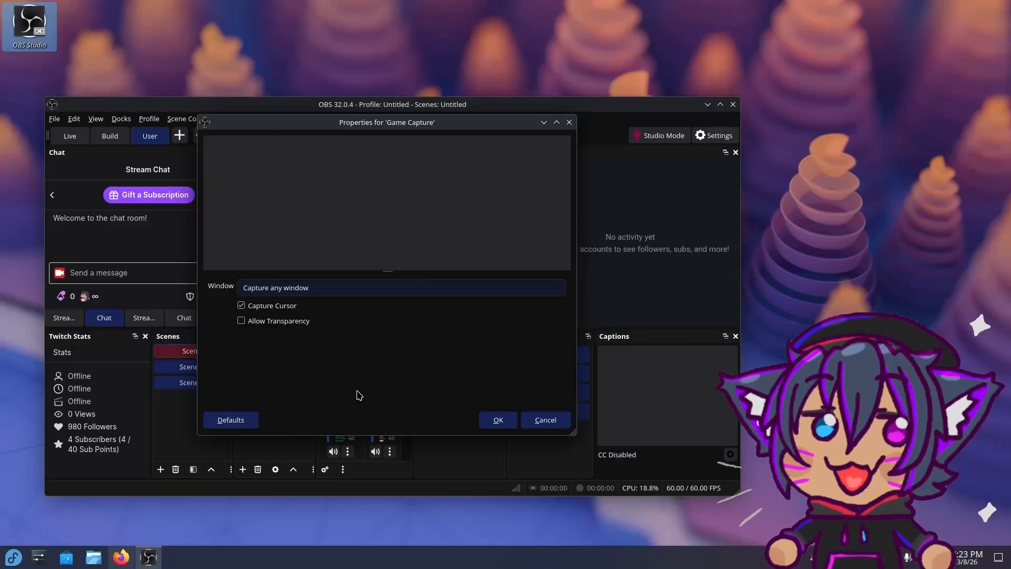
pyautogui.click(537, 420)
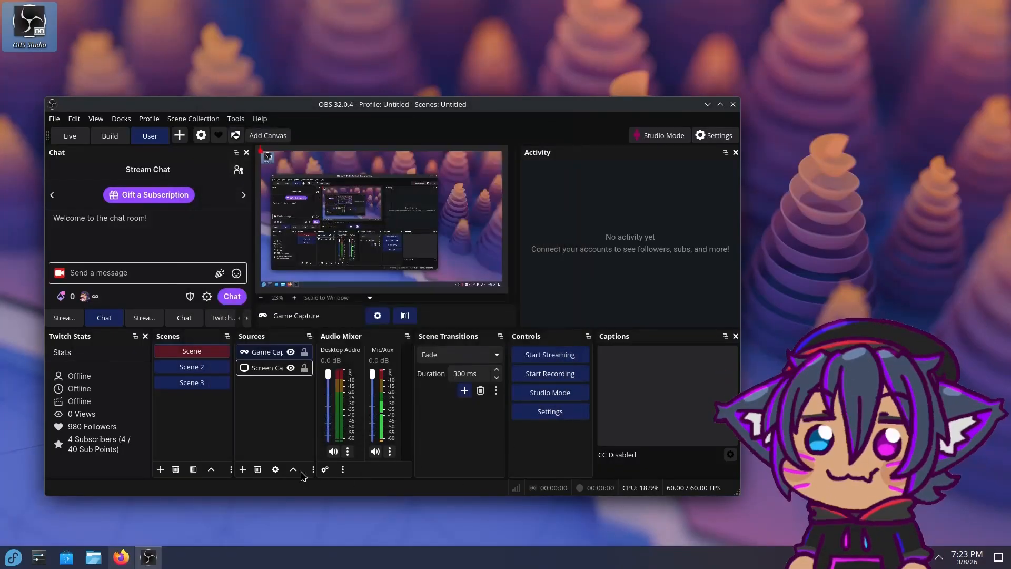
# Step: Add a GStreamer Source to the current scene and dismiss its properties without changing the pipeline
pyautogui.click(242, 469)
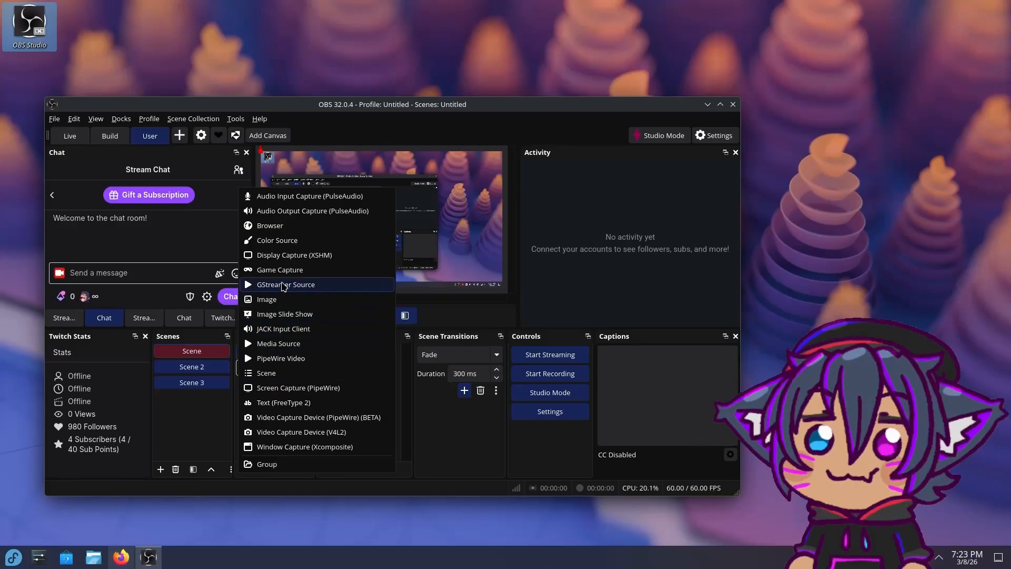
pyautogui.click(286, 284)
pyautogui.click(399, 350)
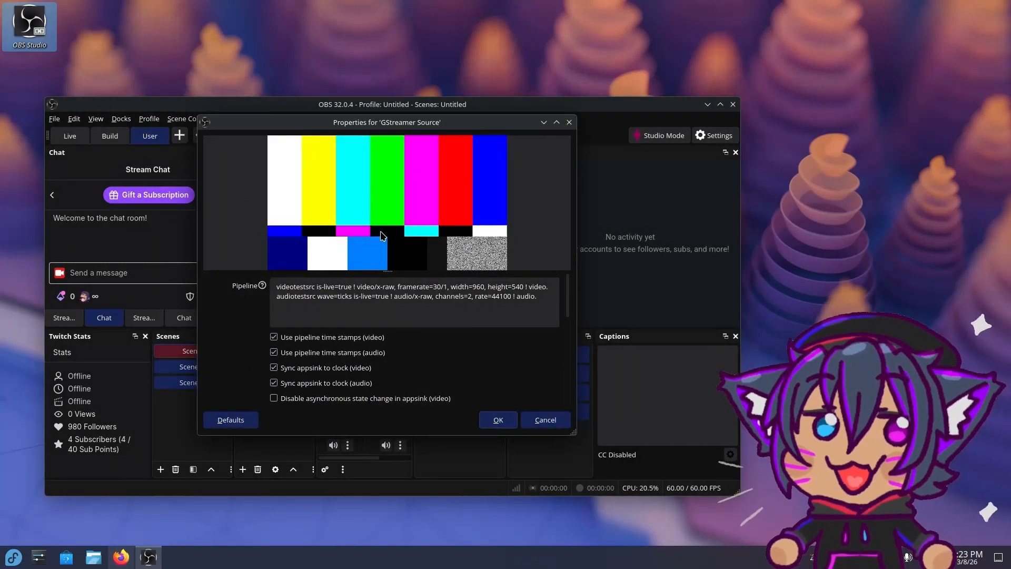
pyautogui.click(547, 417)
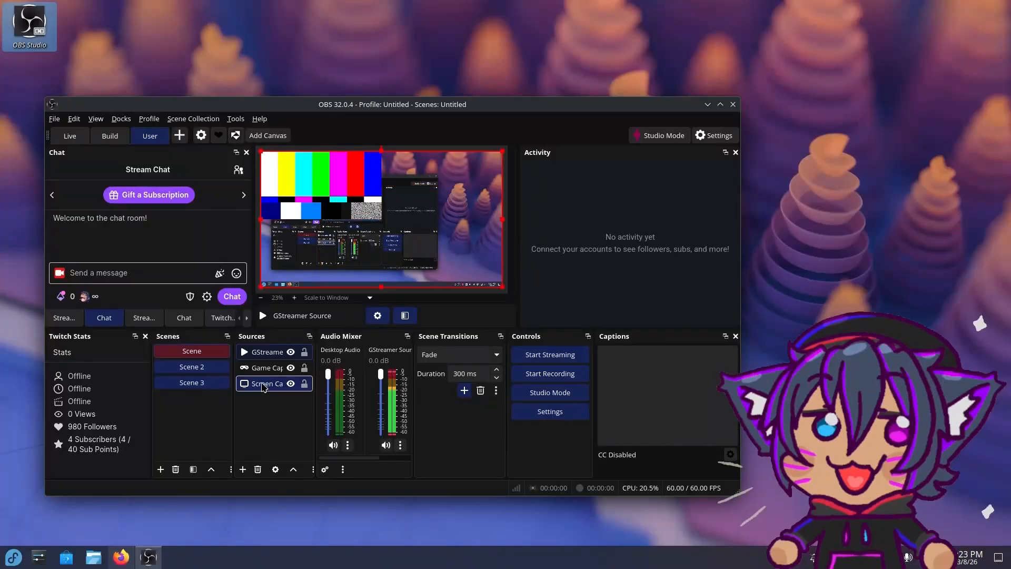
# Step: Remove the GStreamer Source from the scene and confirm the removal
pyautogui.rightClick(253, 381)
pyautogui.click(252, 378)
pyautogui.click(256, 352)
pyautogui.rightClick(255, 352)
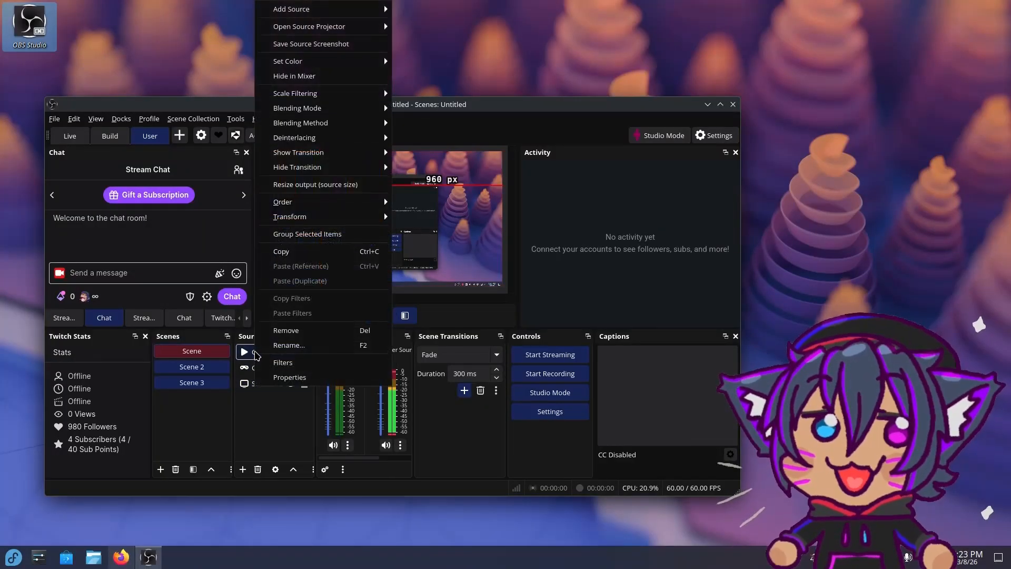
pyautogui.click(283, 331)
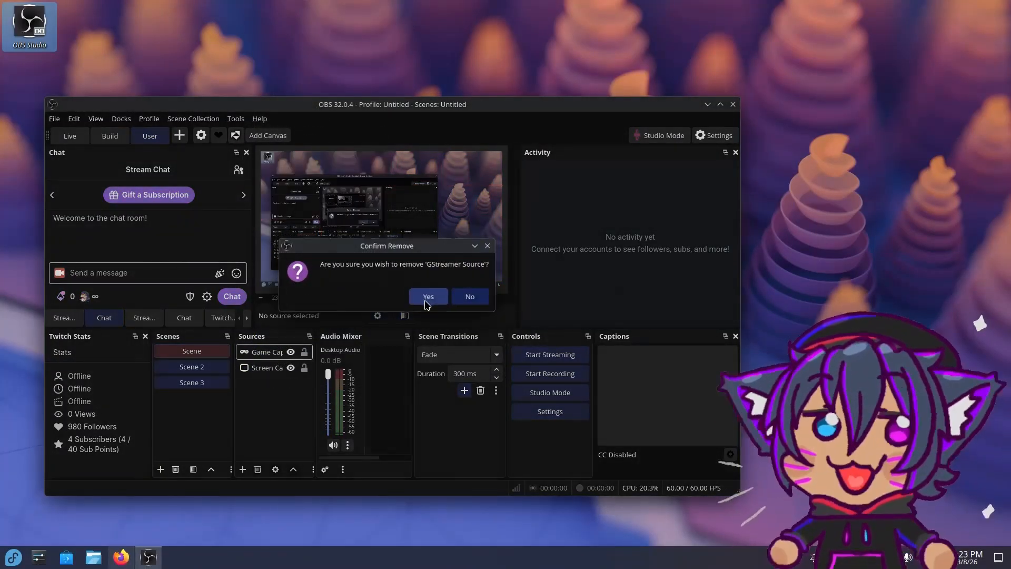
pyautogui.click(427, 295)
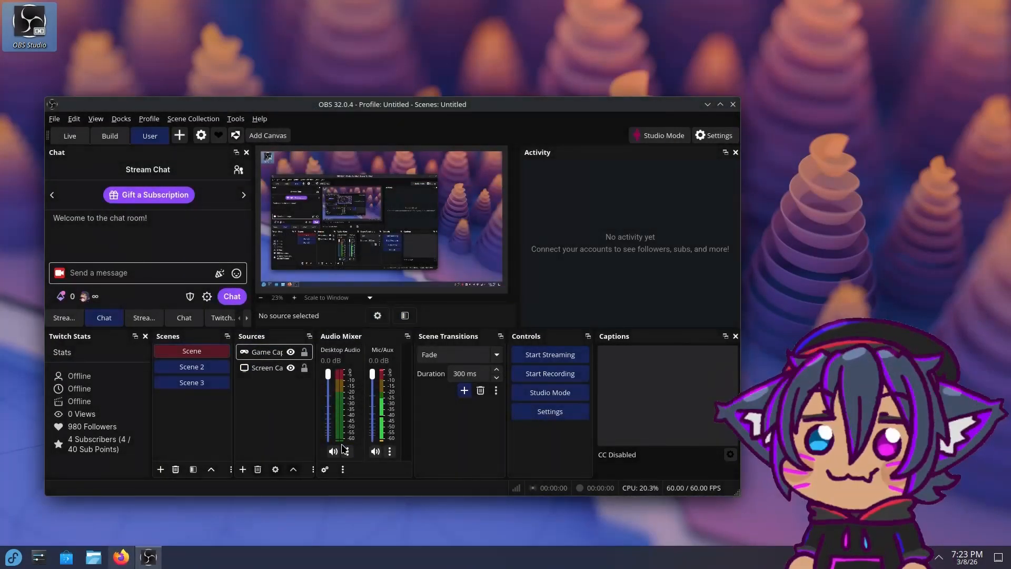
# Step: Maximize the OBS window and widen the Sources dock so the full source names fit
pyautogui.click(243, 469)
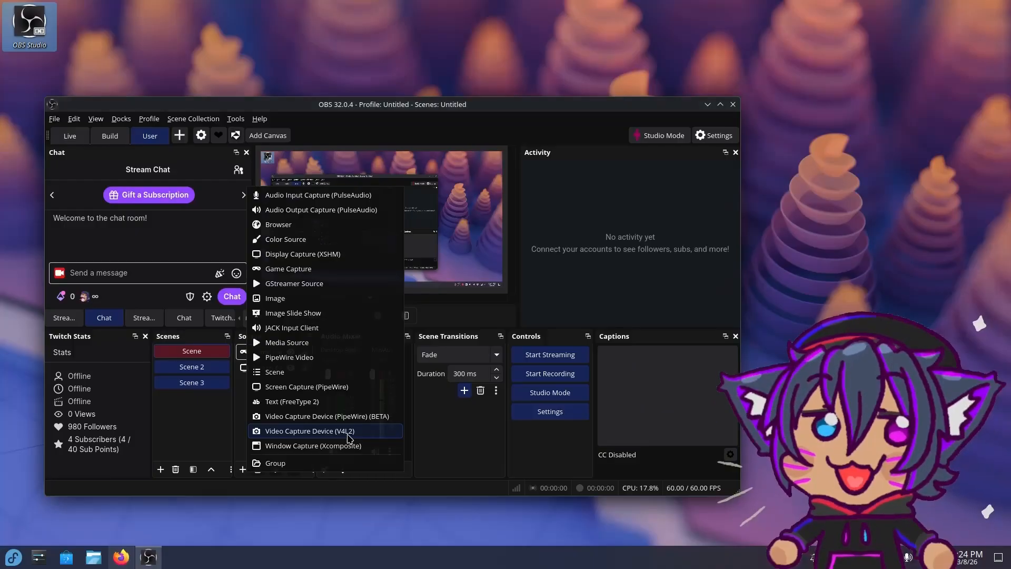
pyautogui.click(445, 286)
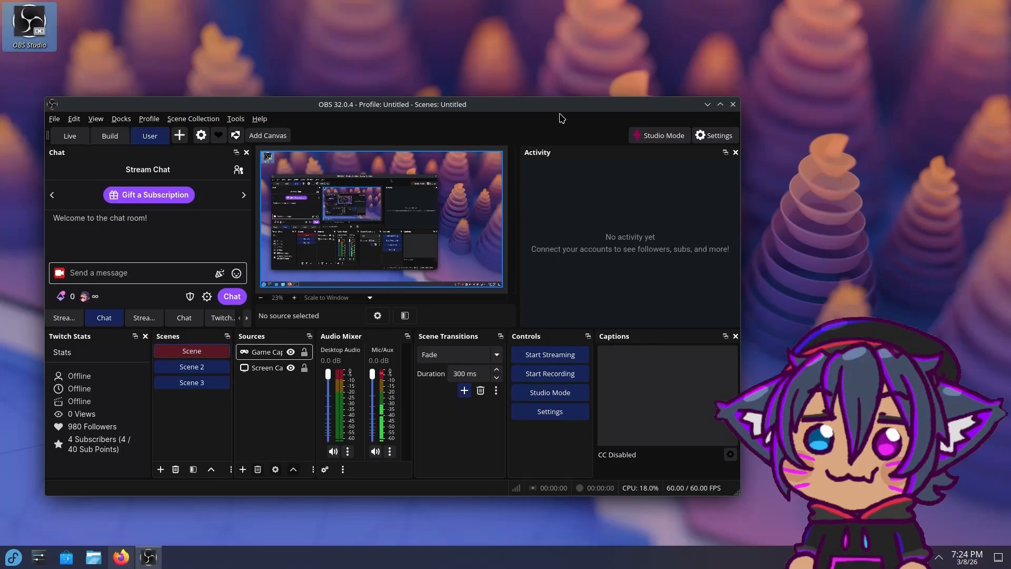
pyautogui.click(720, 104)
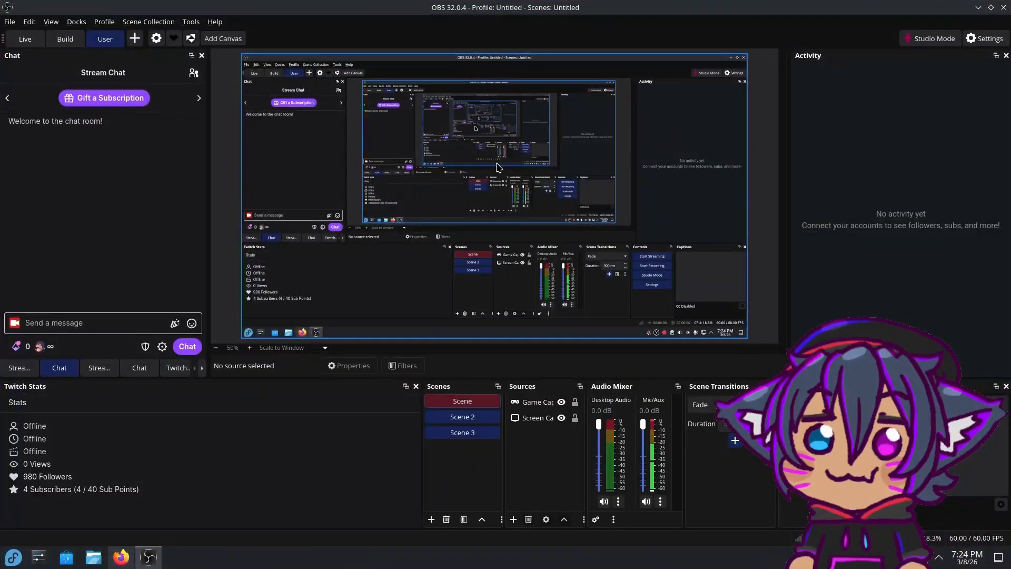
pyautogui.moveTo(123, 565)
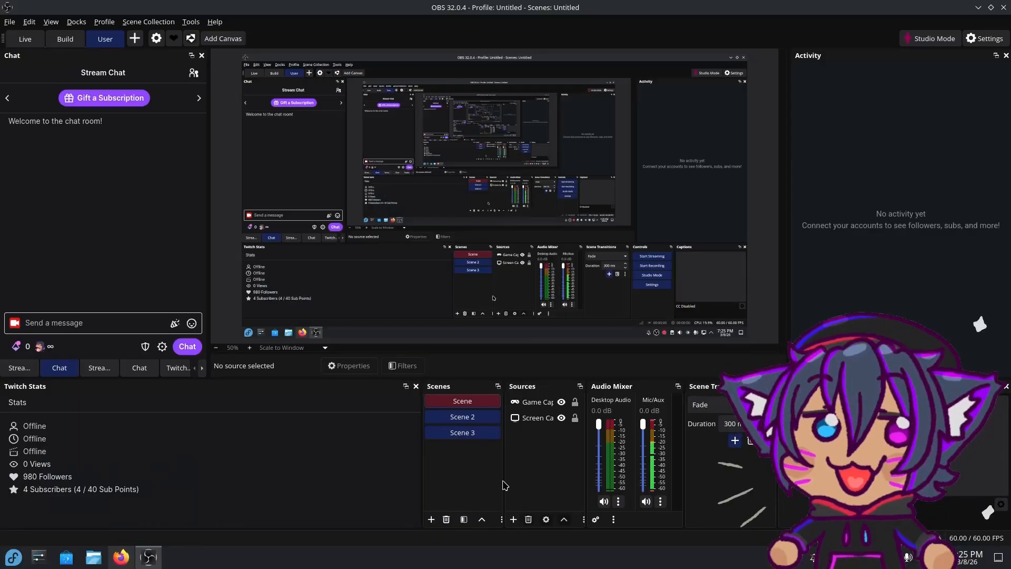
pyautogui.moveTo(503, 484); pyautogui.dragTo(396, 513)
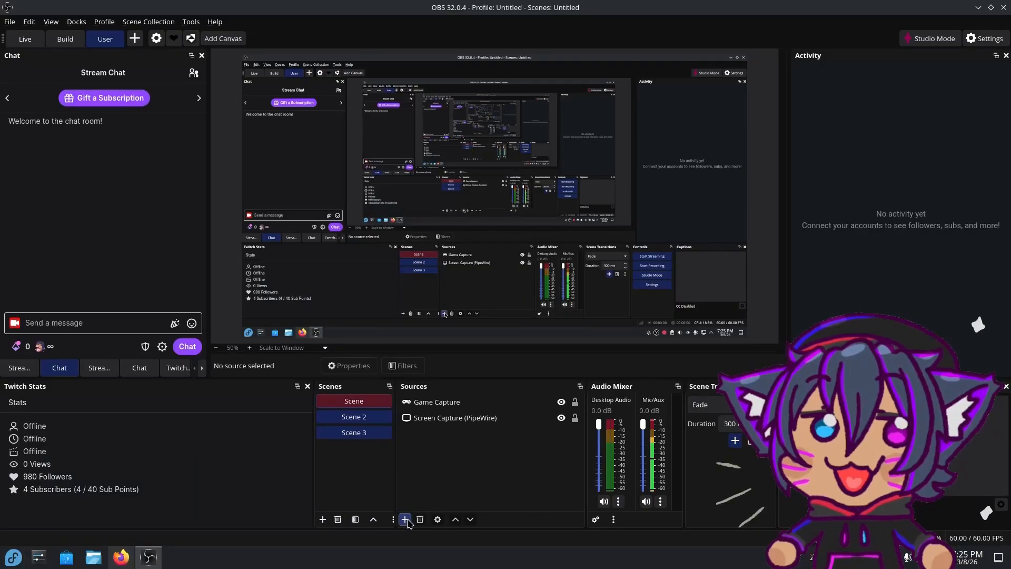
# Step: Add a new PipeWire Video source to the current scene and accept its default properties
pyautogui.click(405, 520)
pyautogui.click(445, 404)
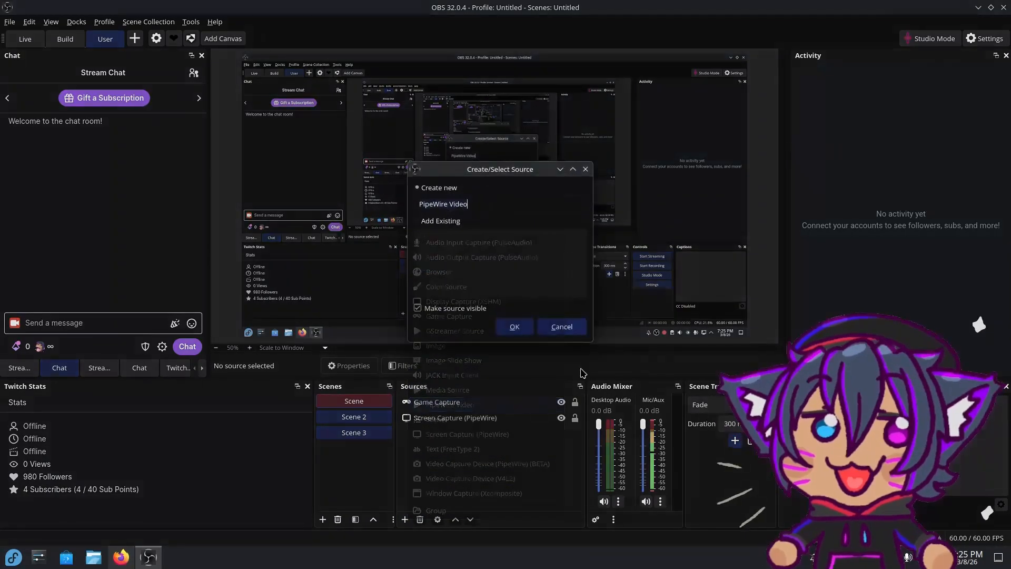
pyautogui.click(515, 326)
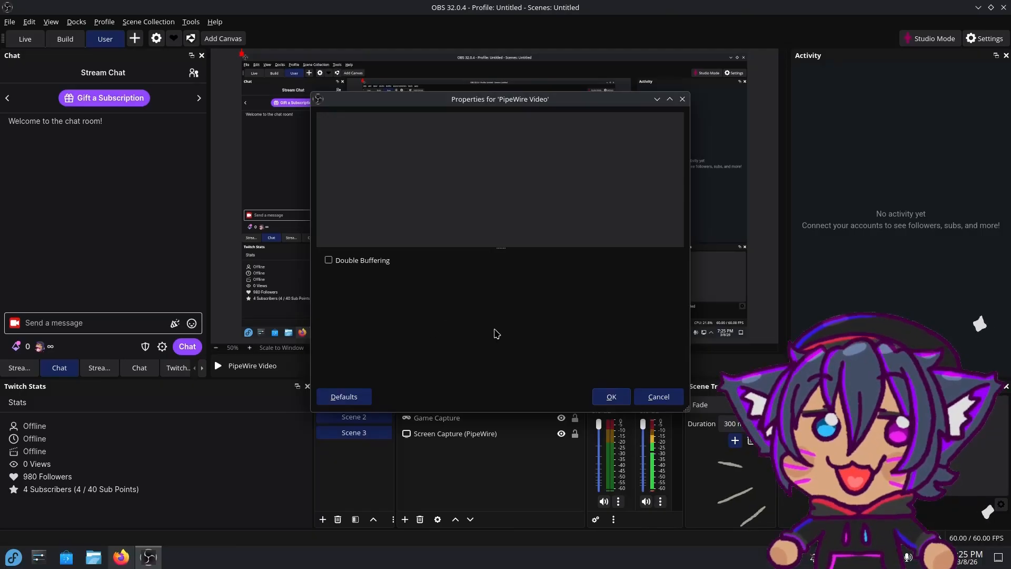
pyautogui.click(614, 395)
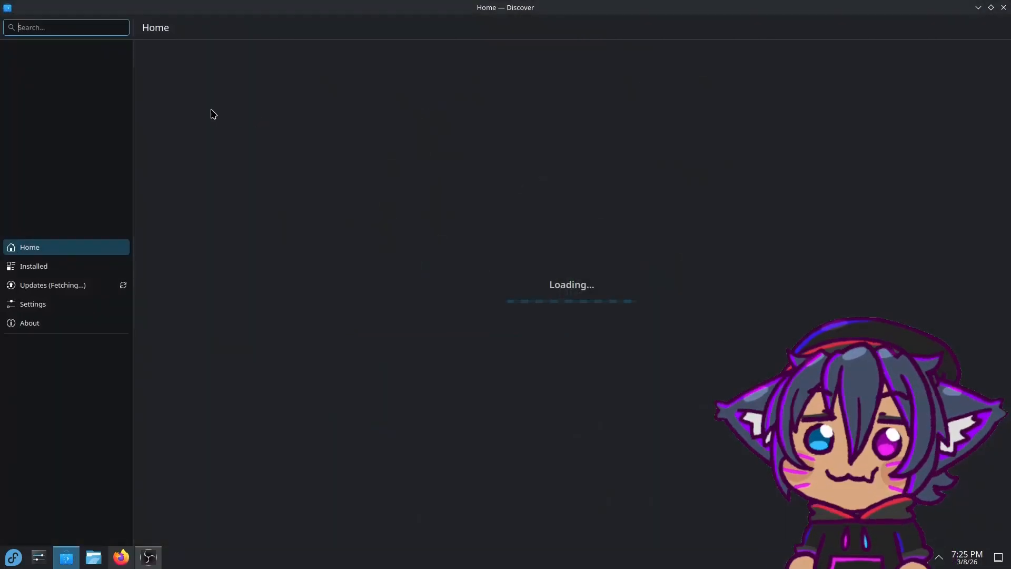
# Step: Switch to Discover, search for qpwgraph, and install its Flathub version
pyautogui.write('q')
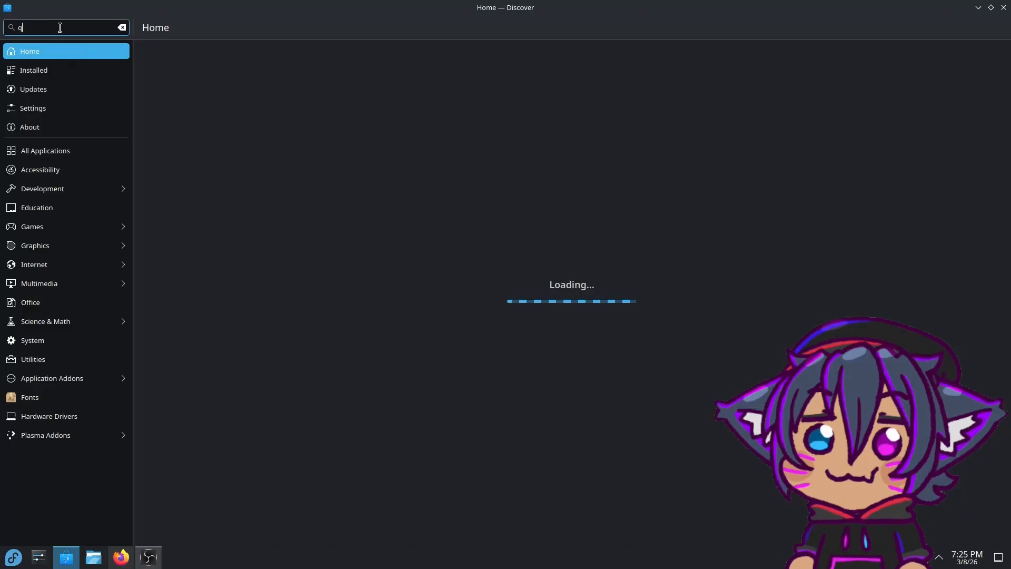
pyautogui.write('pwgraph')
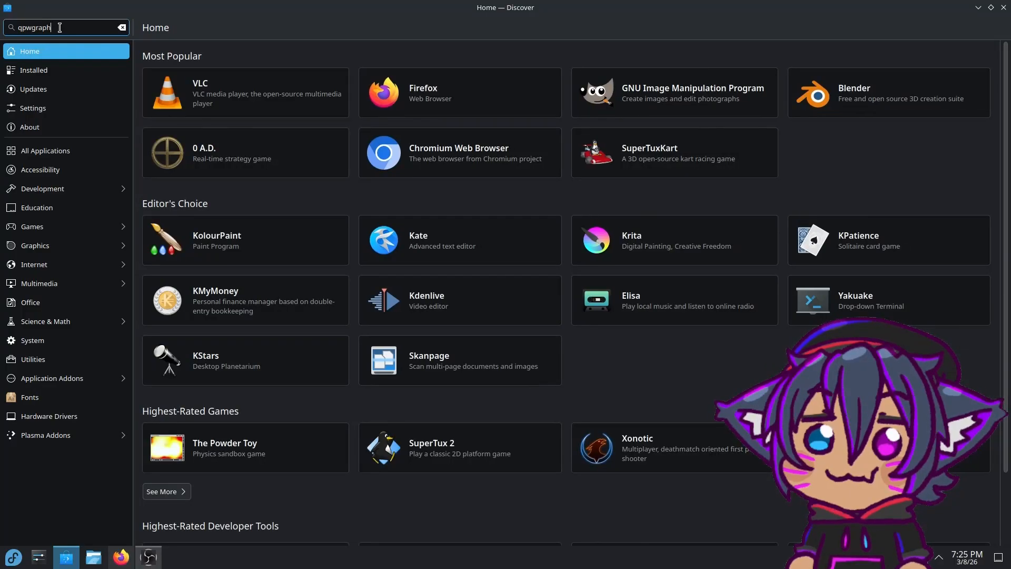
pyautogui.press('Return')
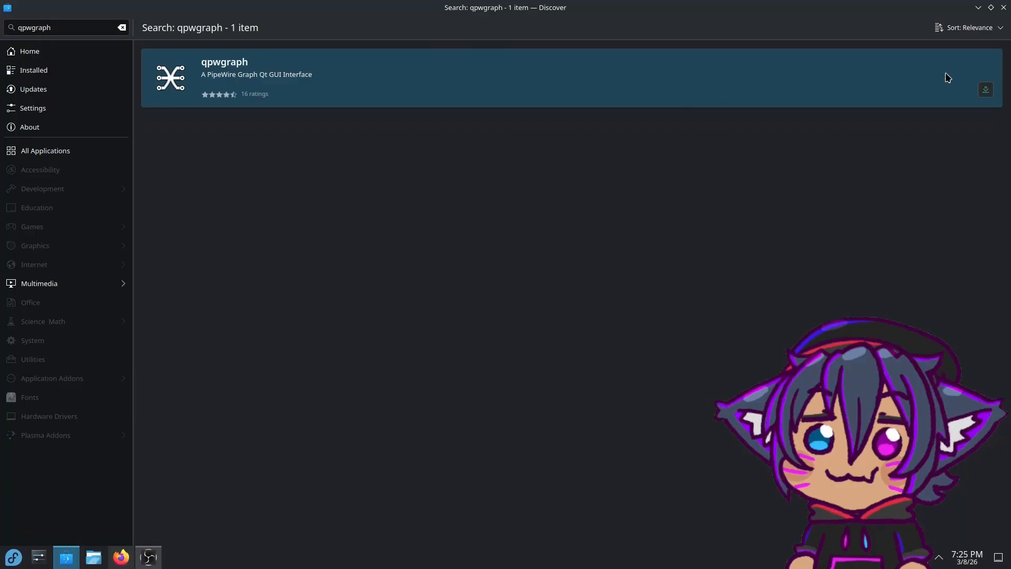
pyautogui.click(874, 95)
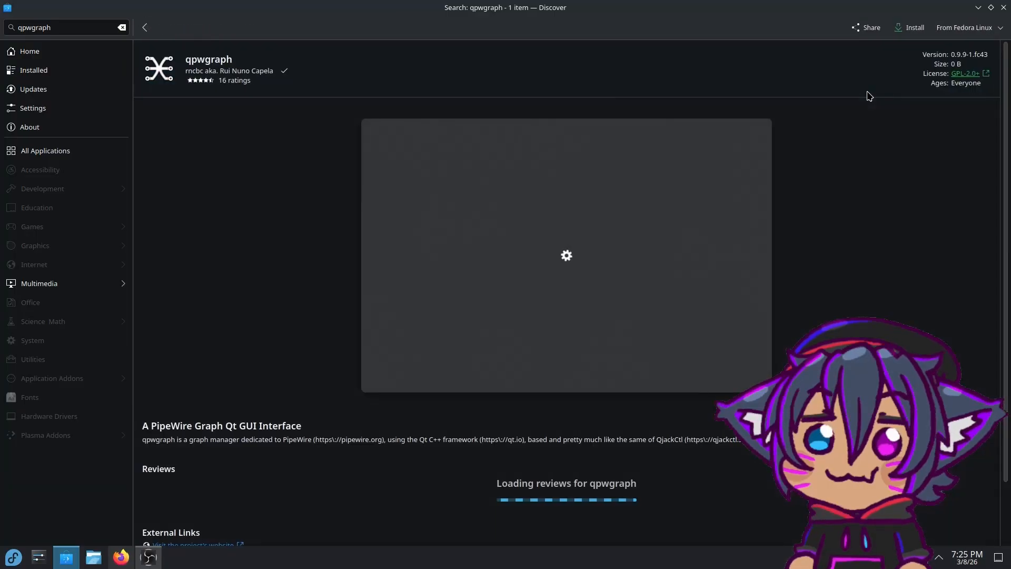
pyautogui.click(1000, 27)
pyautogui.click(969, 59)
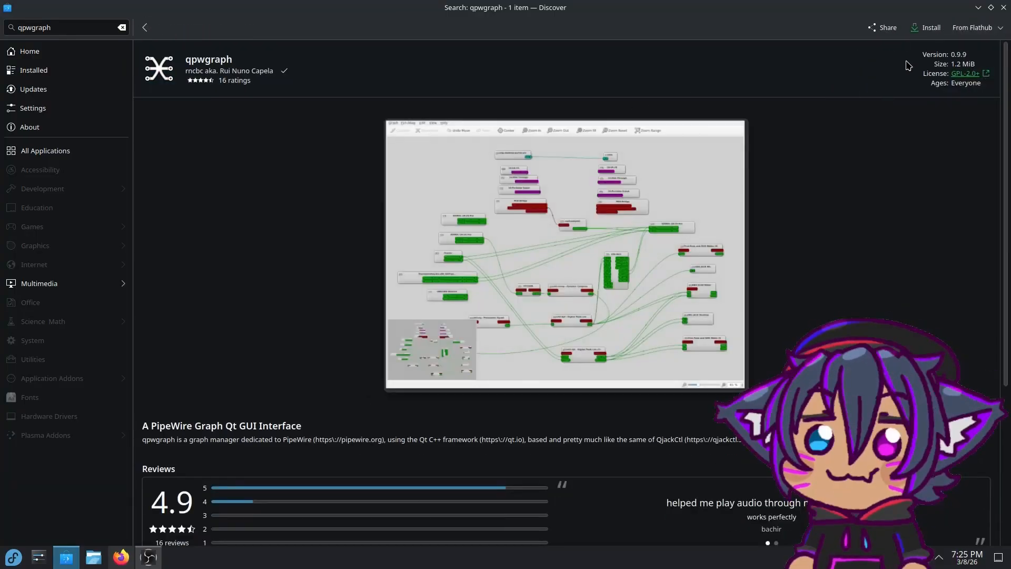
pyautogui.click(922, 28)
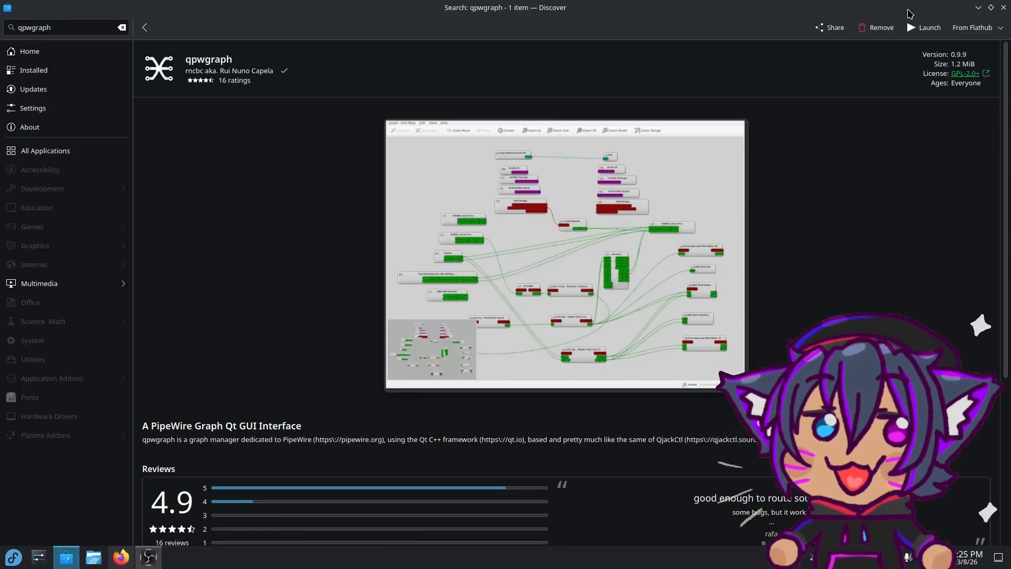
# Step: Launch qpwgraph and maximize its window
pyautogui.click(924, 27)
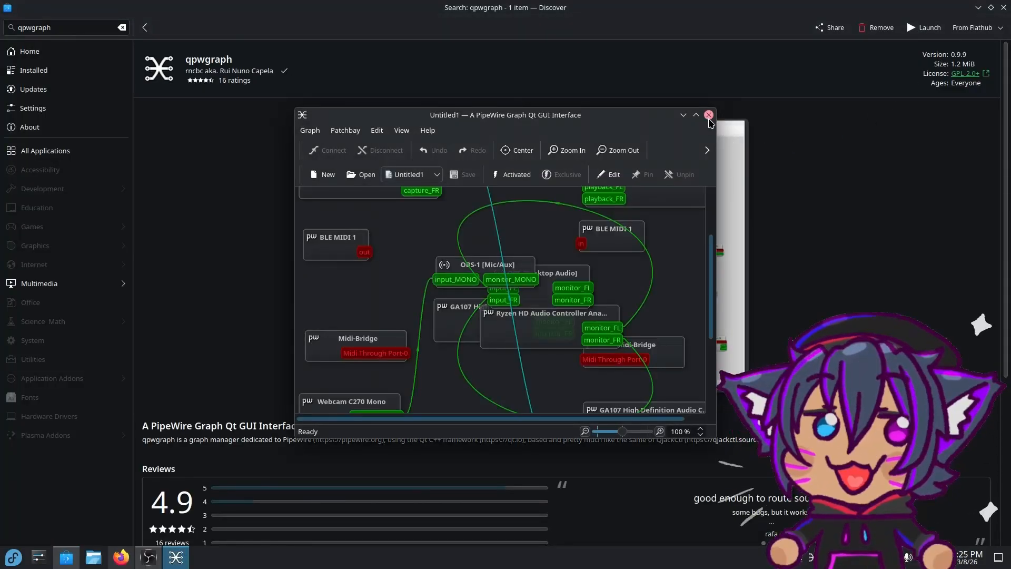
pyautogui.click(696, 115)
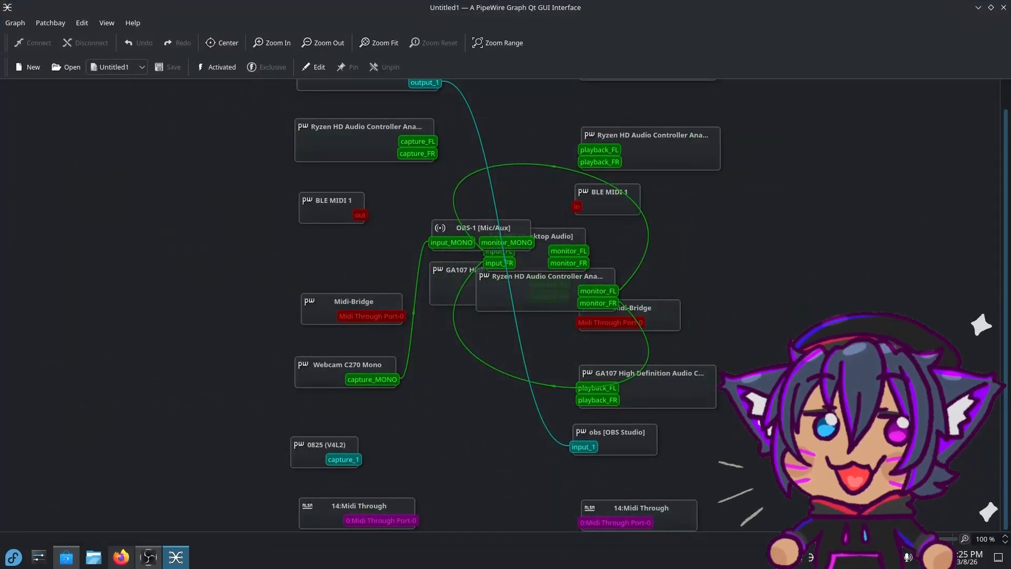
pyautogui.scroll(1, 505, 306)
# Step: Move the PipeWire Video node to clear space and connect output_1 of kwin_wayland to its input_1
pyautogui.moveTo(651, 96); pyautogui.dragTo(771, 283)
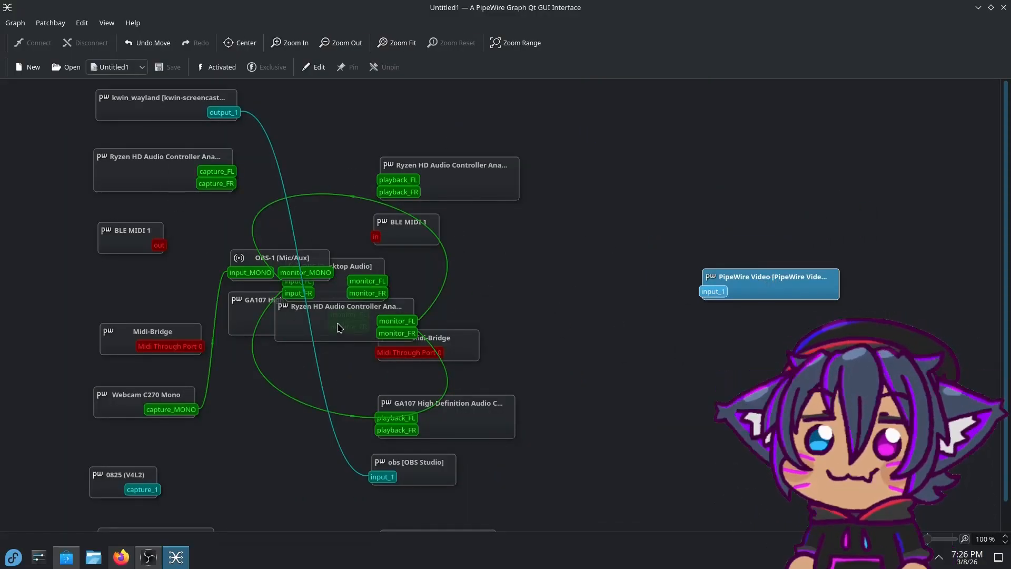
pyautogui.moveTo(235, 118); pyautogui.dragTo(715, 292)
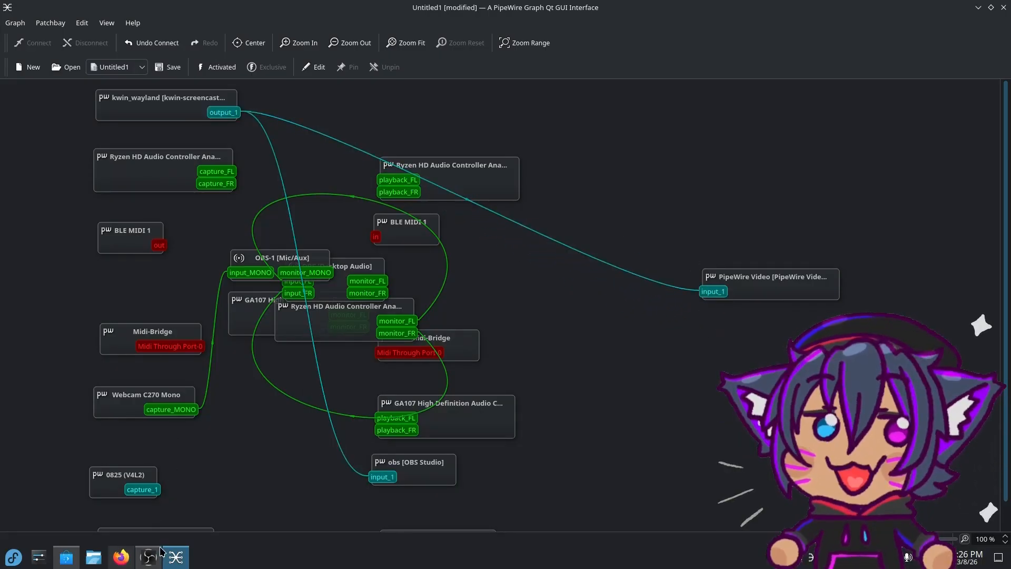
# Step: Switch to OBS Studio, hide the Screen Capture and Game Capture sources, and toggle PipeWire Video off and back on
pyautogui.hotkey('alt', 'Tab')
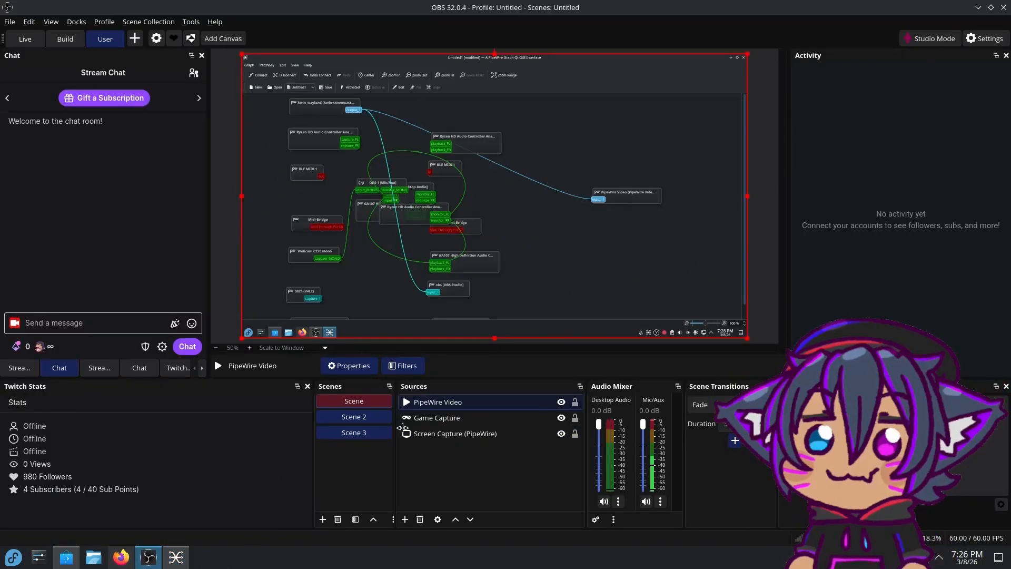
pyautogui.click(562, 434)
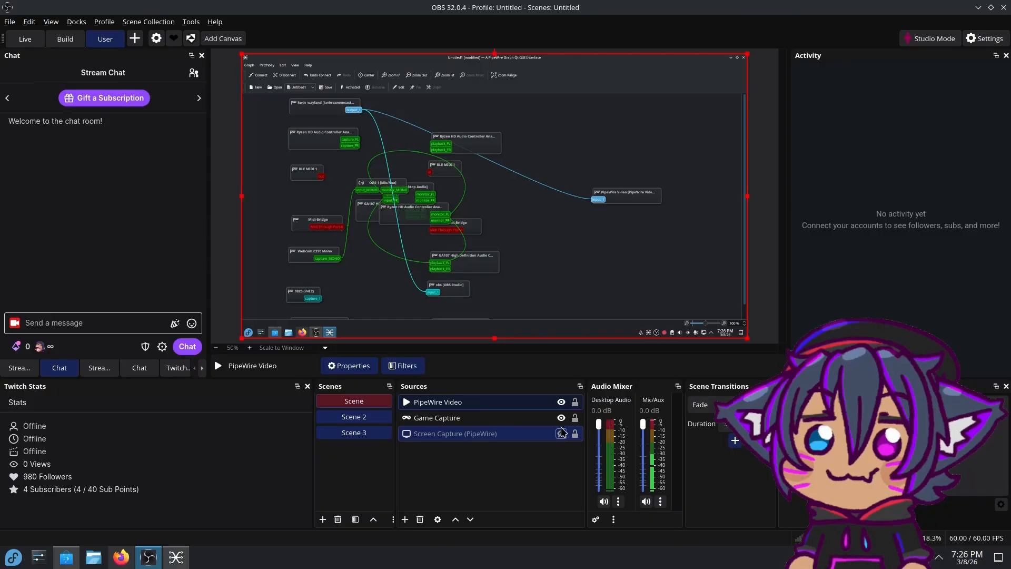
pyautogui.click(561, 418)
pyautogui.click(563, 402)
pyautogui.click(562, 403)
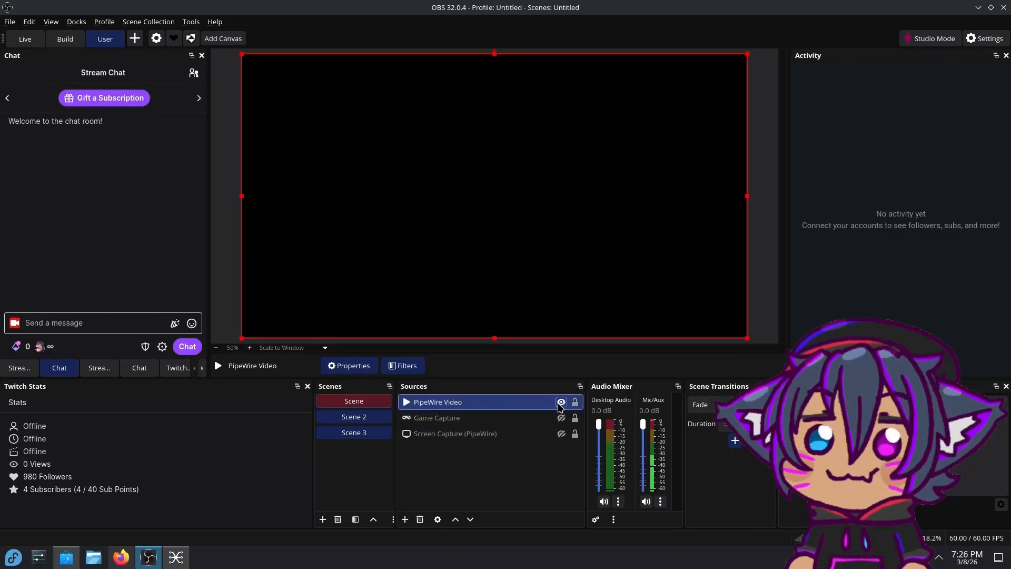
# Step: Switch to qpwgraph and disconnect the kwin_wayland output from the PipeWire Video input
pyautogui.click(179, 556)
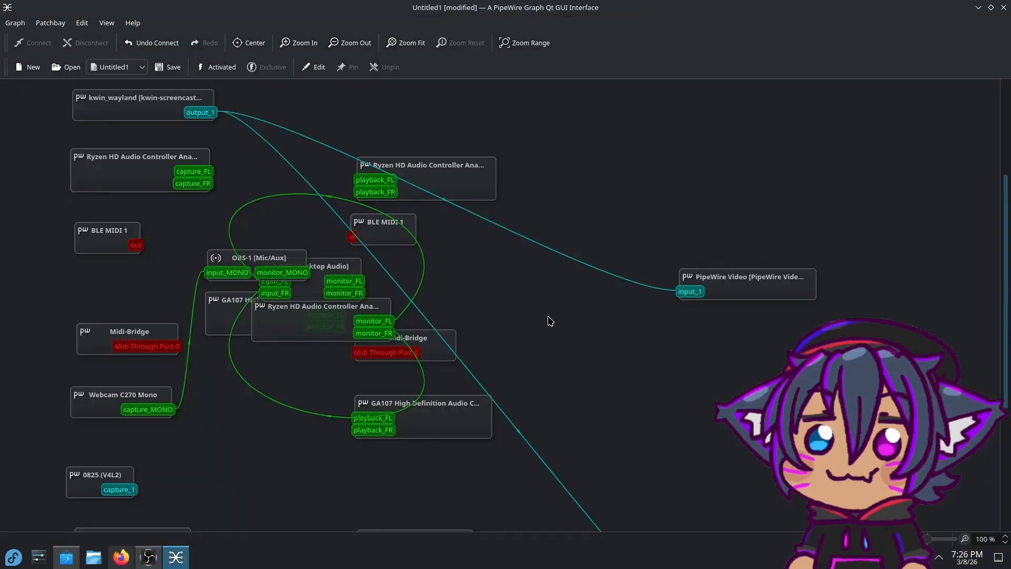
pyautogui.moveTo(660, 204); pyautogui.dragTo(658, 315)
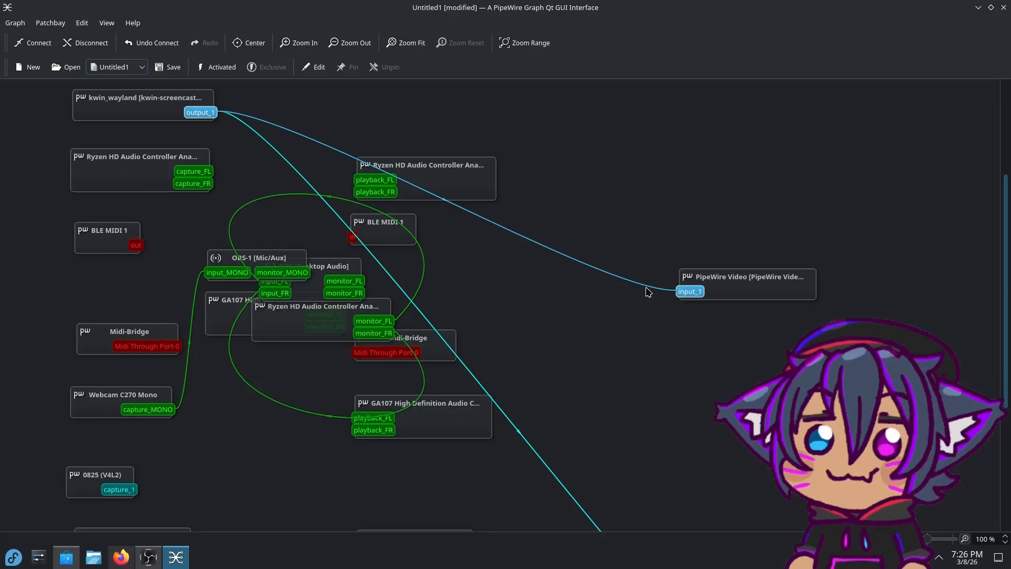
pyautogui.click(691, 292)
pyautogui.rightClick(643, 288)
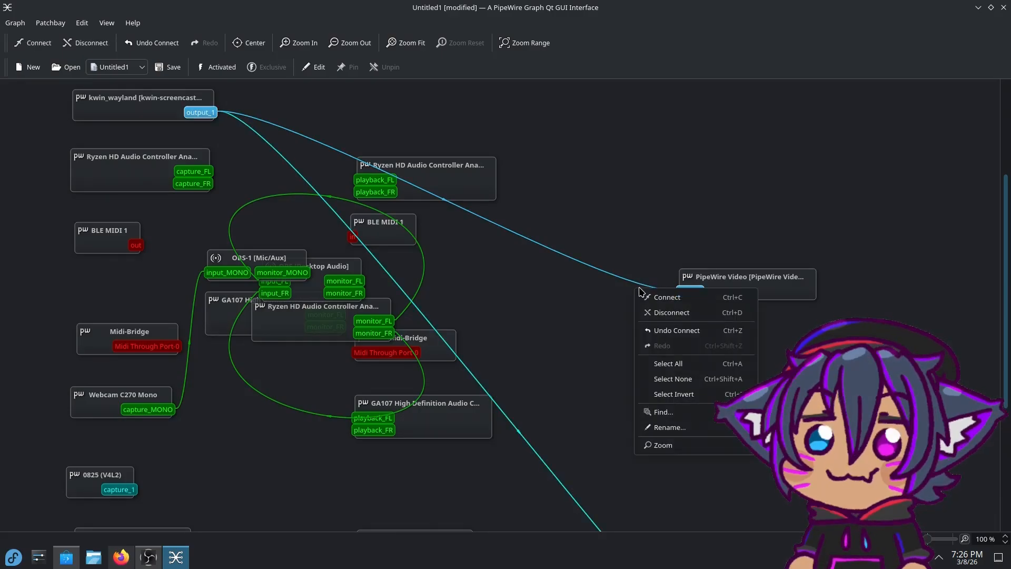
pyautogui.click(674, 314)
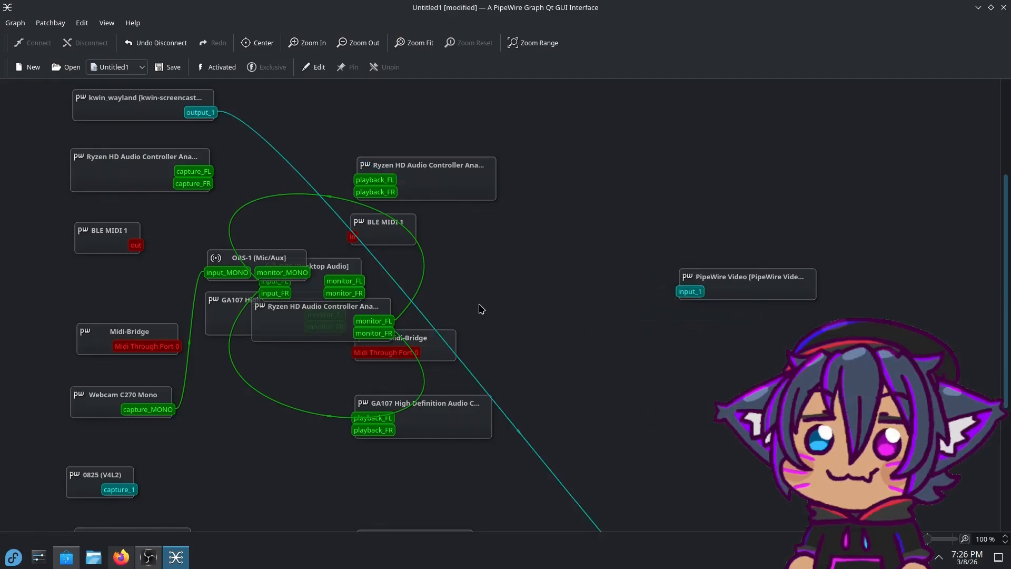
# Step: Move the Ryzen HD Audio Controller playback node to the clear space below the PipeWire Video node
pyautogui.scroll(-5, 558, 248)
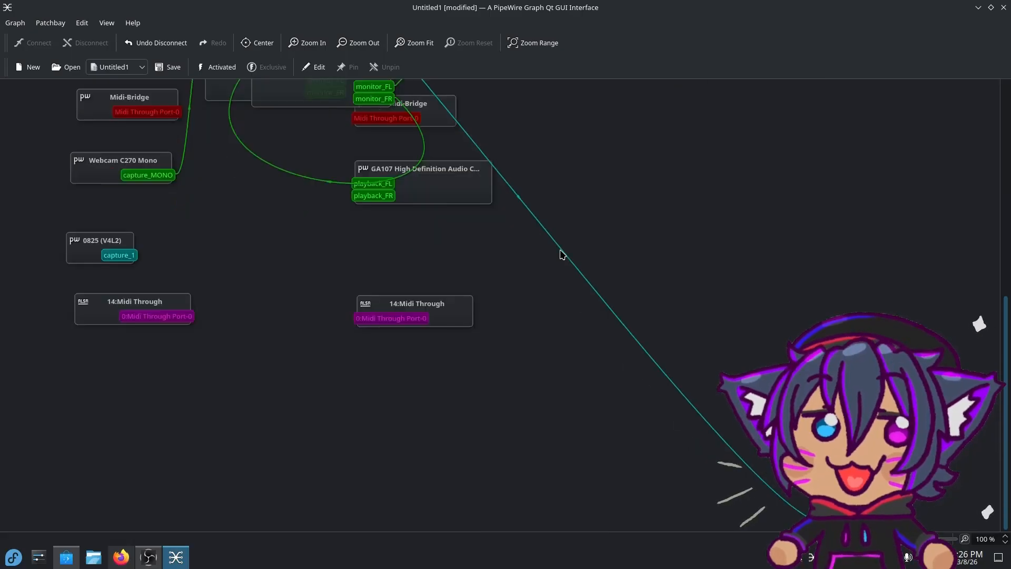
pyautogui.scroll(5, 562, 253)
pyautogui.moveTo(456, 194); pyautogui.dragTo(784, 448)
pyautogui.scroll(-4, 642, 324)
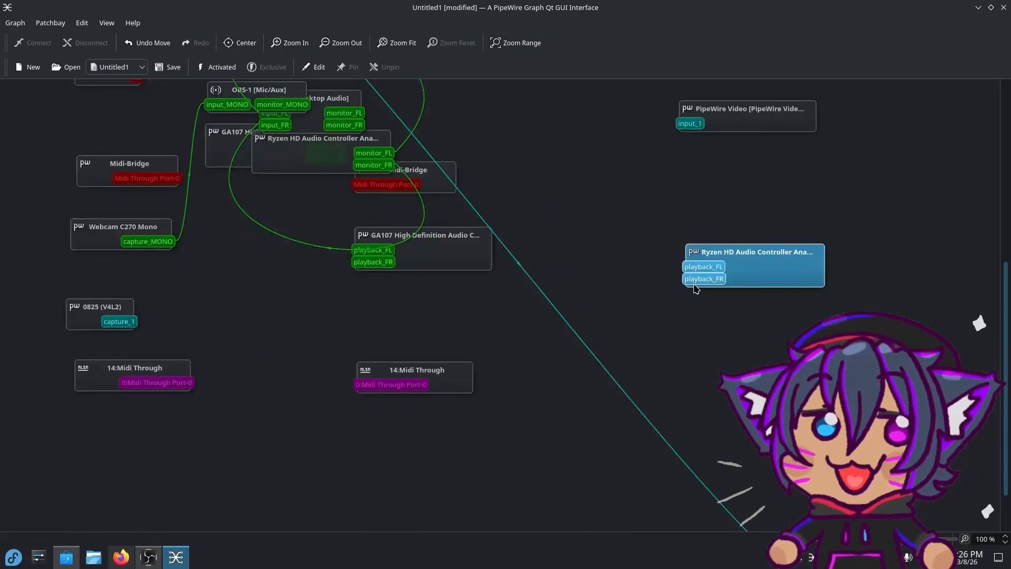
# Step: Connect the Webcam C270 capture_MONO port to the Ryzen playback_FL port, and disconnect that link again
pyautogui.moveTo(169, 245); pyautogui.dragTo(704, 267)
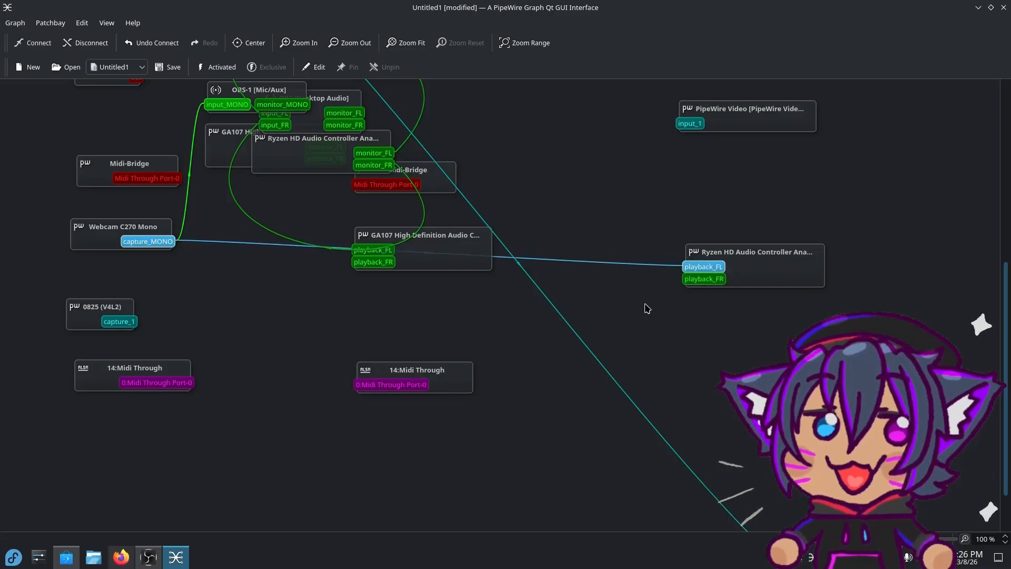
pyautogui.rightClick(653, 266)
pyautogui.click(682, 291)
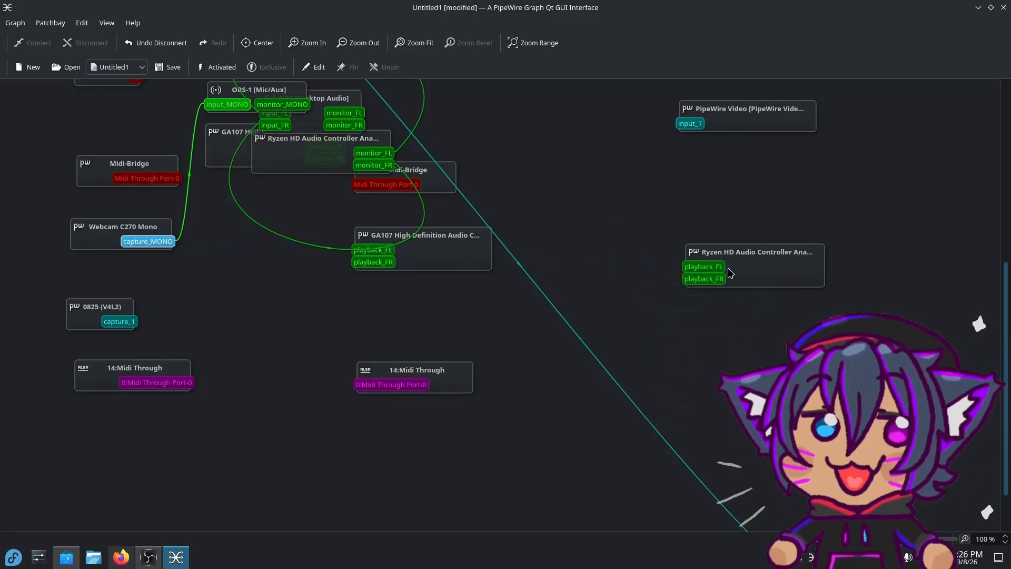
# Step: Close the qpwgraph window to the system tray and show the Screen Capture (PipeWire) source in OBS Studio
pyautogui.click(1004, 8)
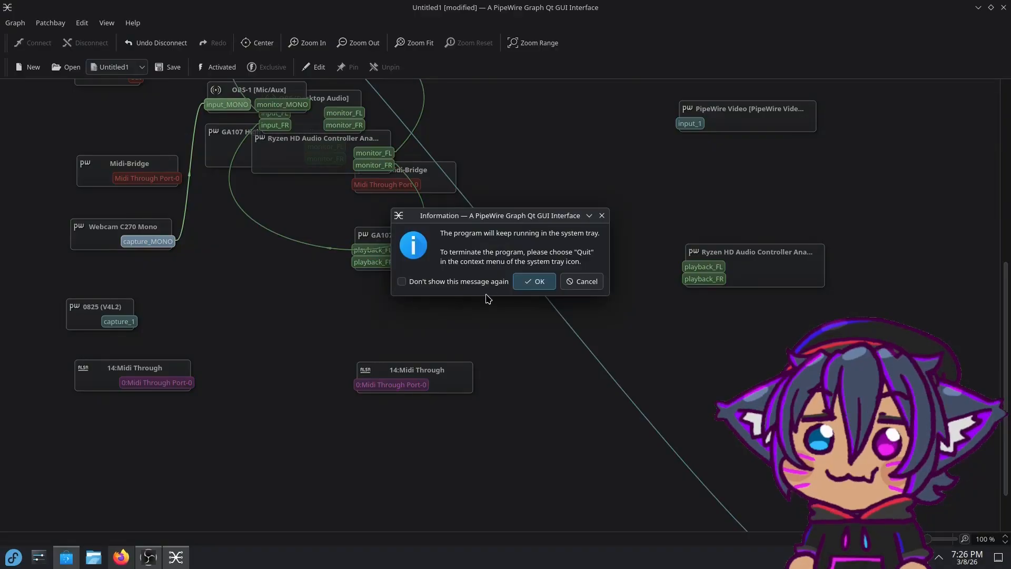
pyautogui.click(534, 281)
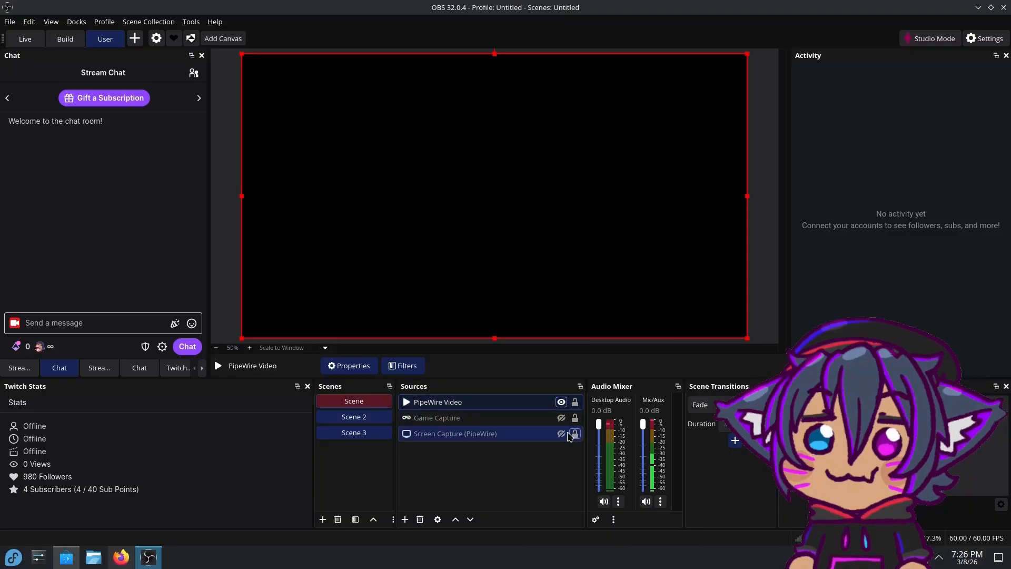
pyautogui.click(561, 434)
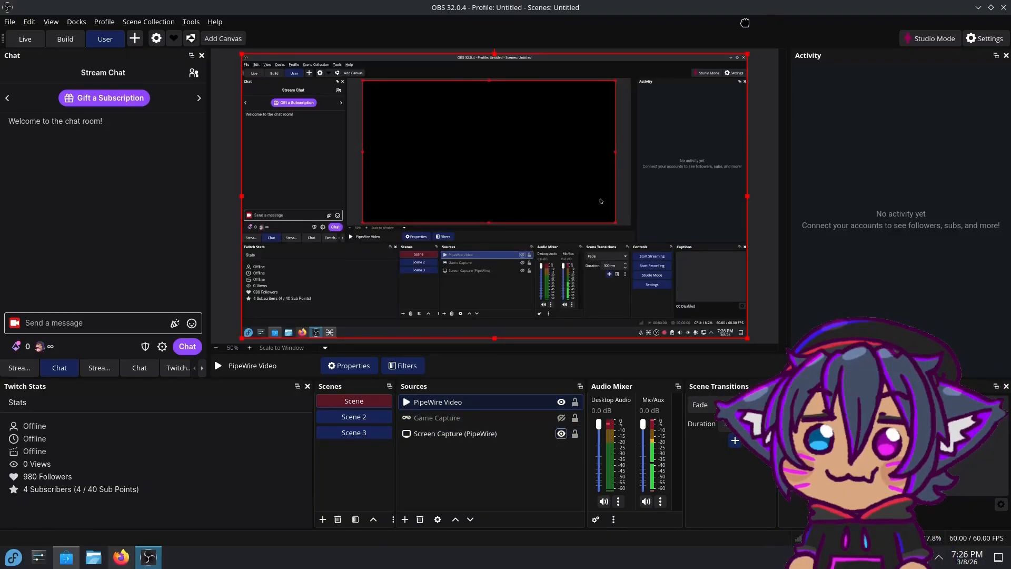
# Step: Restore the OBS window to a smaller size, close Discover behind it, and maximize OBS again
pyautogui.moveTo(745, 22); pyautogui.dragTo(526, 131)
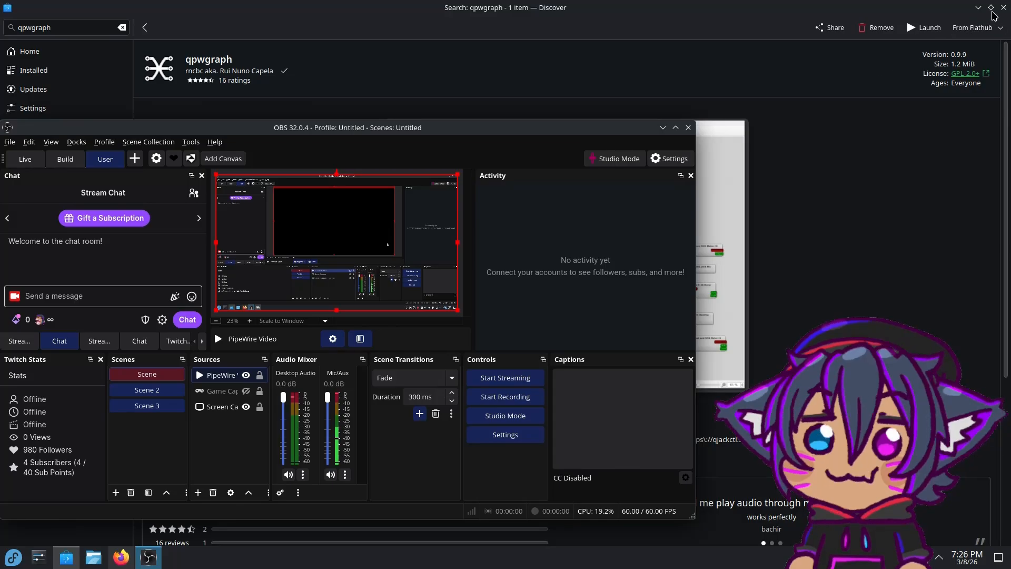
pyautogui.click(1003, 8)
pyautogui.click(675, 129)
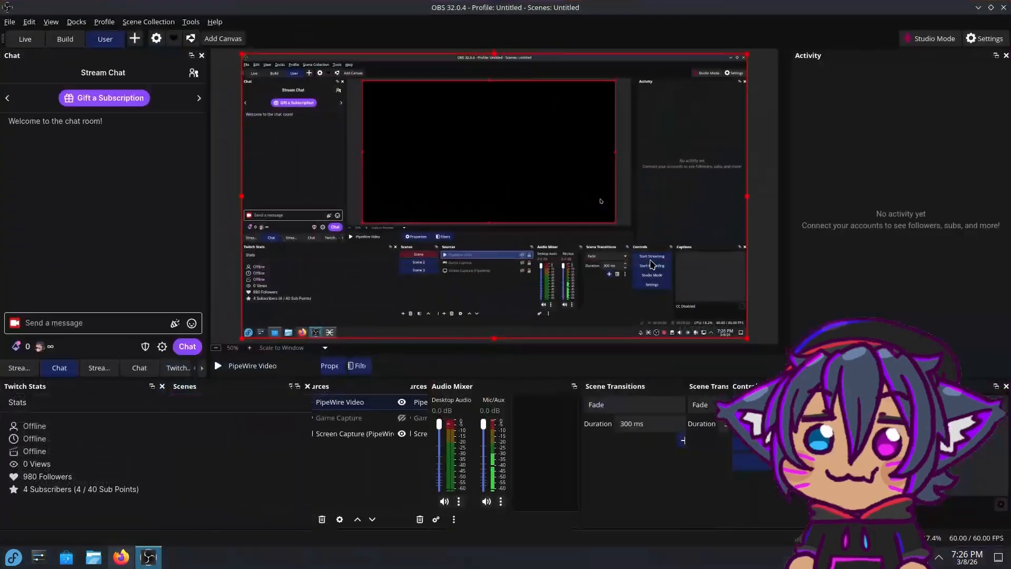
# Step: Hide the PipeWire Video source and select the Screen Capture (PipeWire) source
pyautogui.click(560, 403)
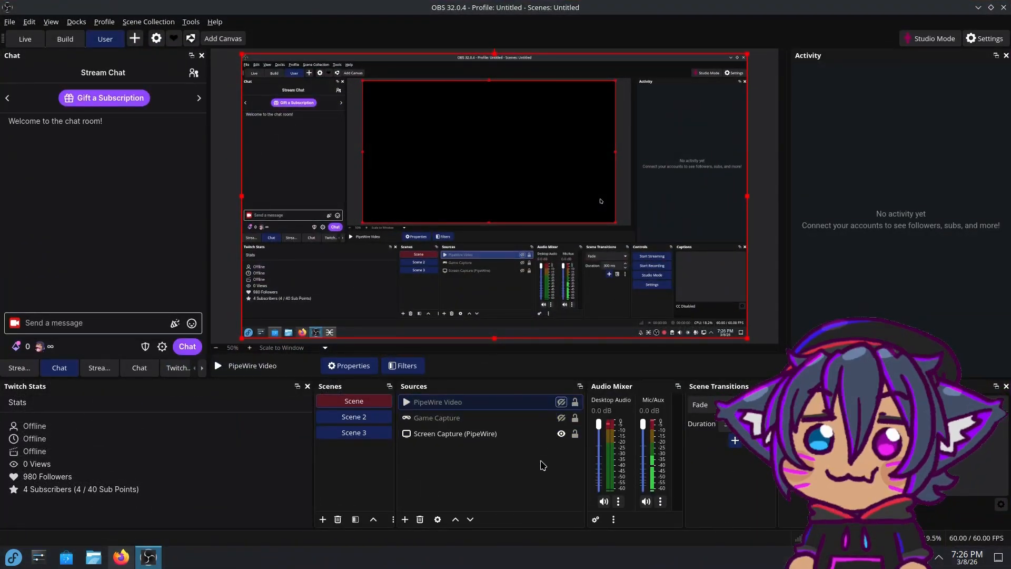
pyautogui.click(535, 439)
pyautogui.click(535, 439)
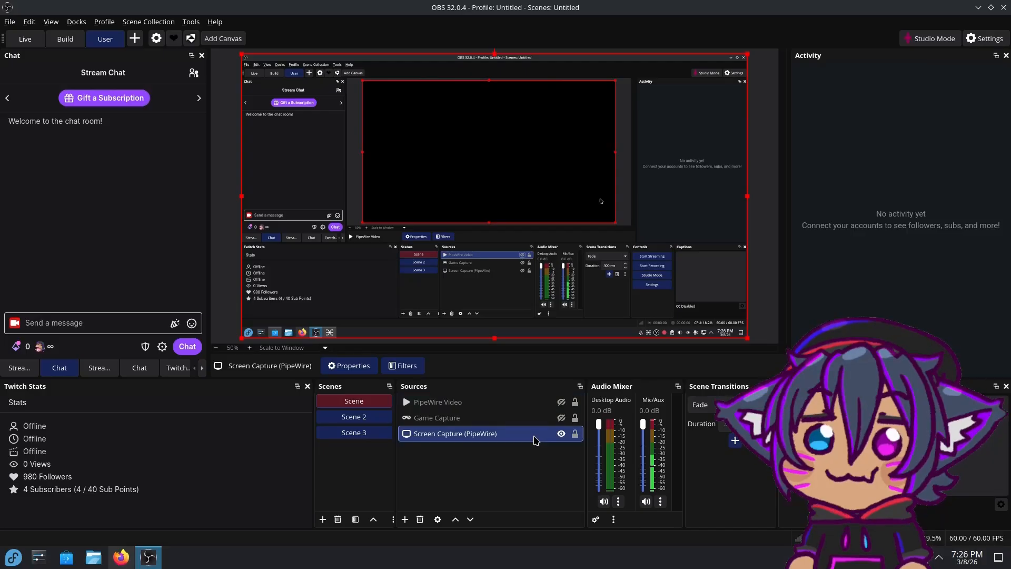
# Step: Restore the OBS window to a smaller size and set Screen Capture (PipeWire) to share the Centurion Technologies HDMI-A-1 monitor
pyautogui.doubleClick(686, 10)
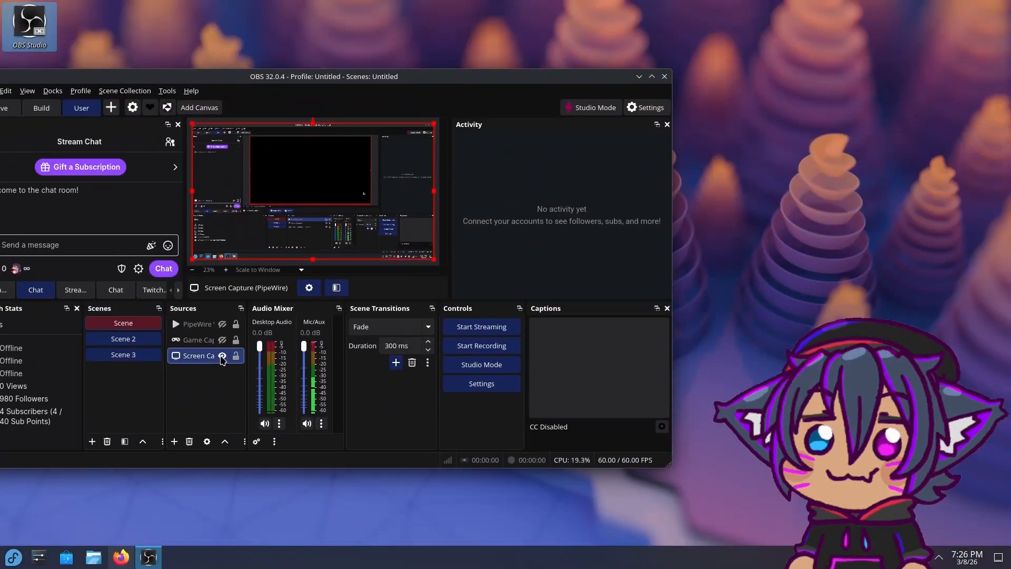
pyautogui.doubleClick(200, 355)
pyautogui.click(200, 259)
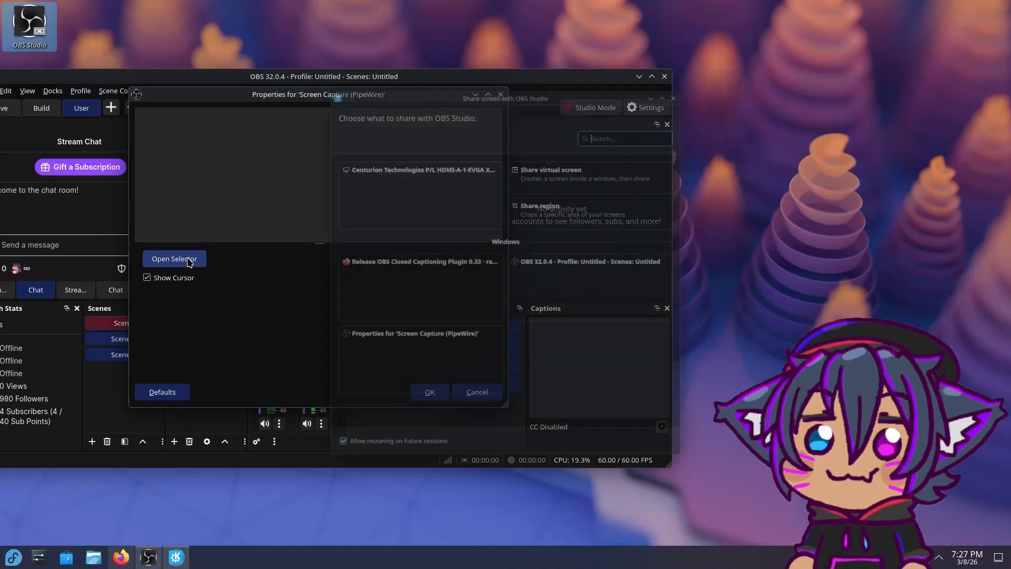
pyautogui.click(403, 187)
pyautogui.click(425, 389)
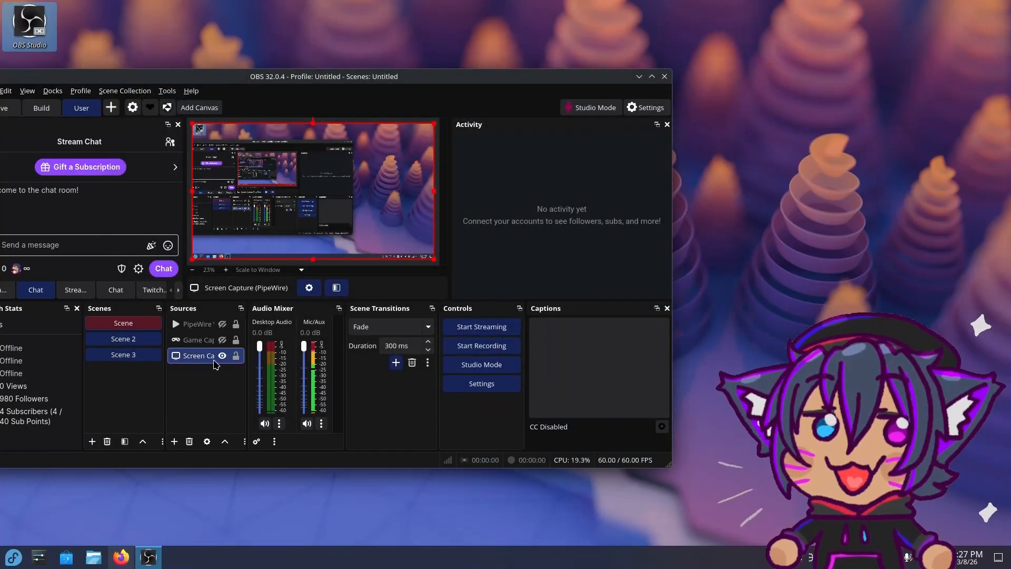
# Step: Try sharing the OBS window, the source's properties window and the browser's OBS Closed Captioning Plugin page in turn through Screen Capture (PipeWire)
pyautogui.doubleClick(215, 363)
pyautogui.click(175, 258)
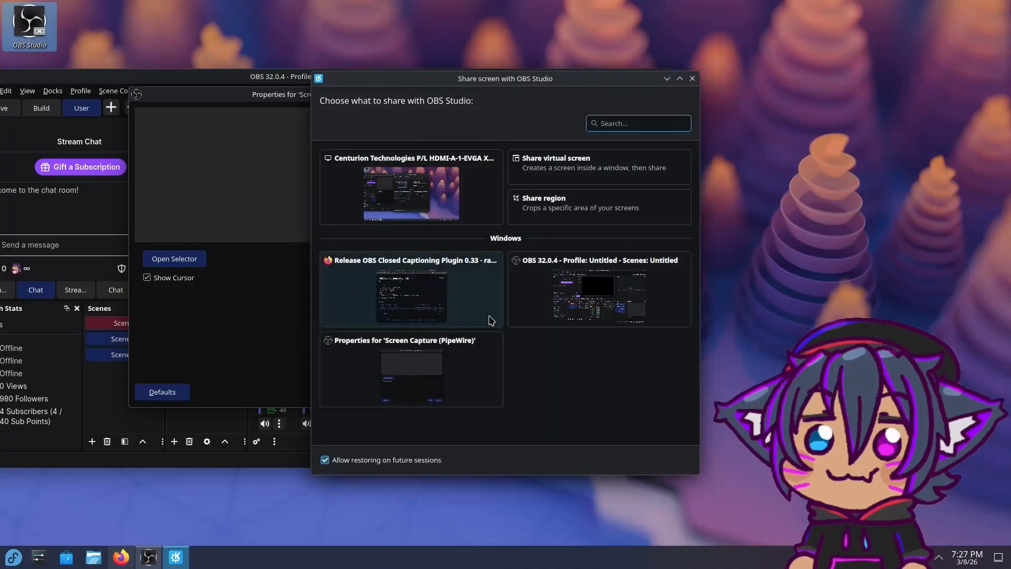
pyautogui.click(532, 308)
pyautogui.click(174, 259)
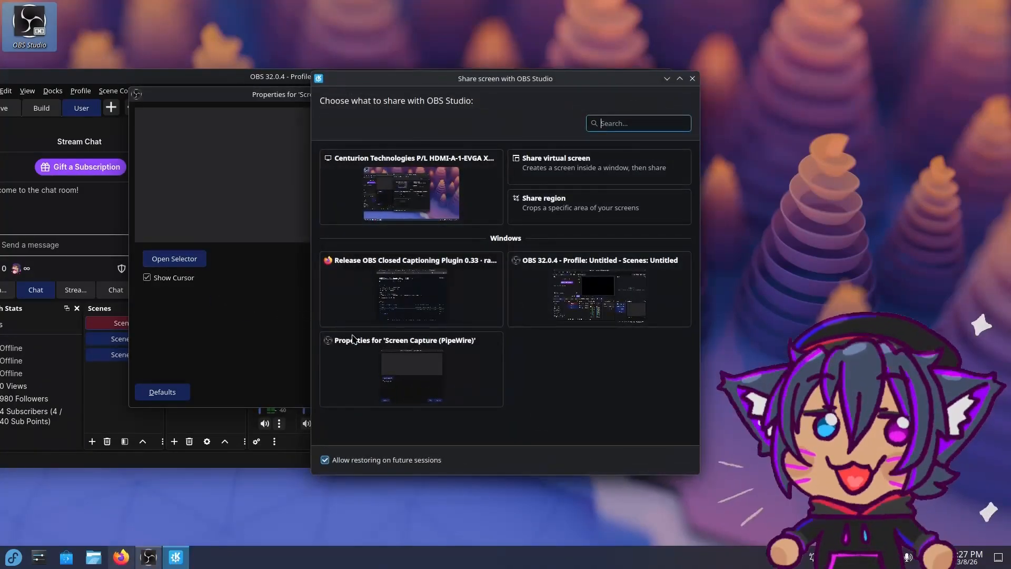
pyautogui.click(353, 339)
pyautogui.click(179, 259)
pyautogui.click(369, 295)
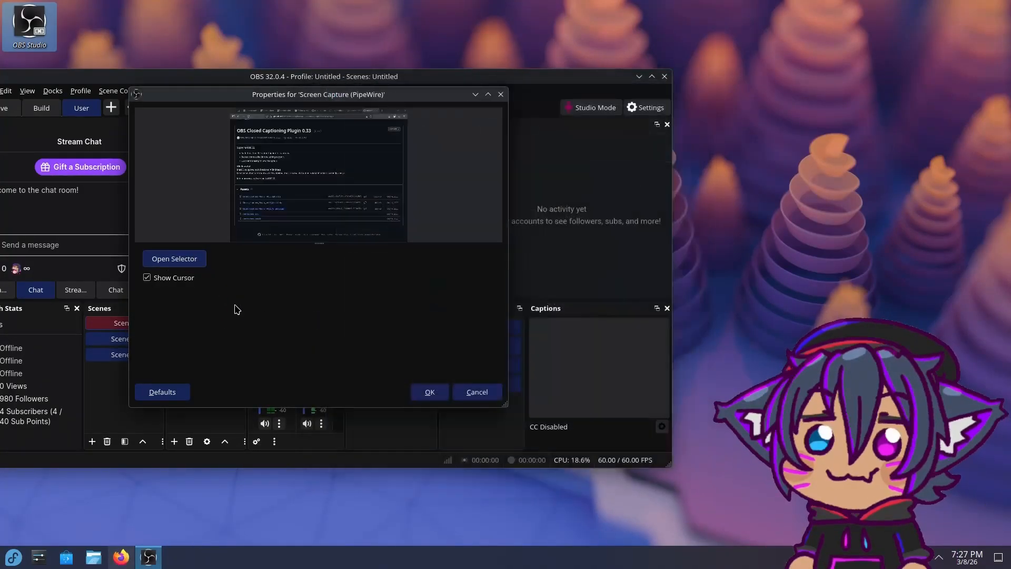
# Step: Switch the Screen Capture (PipeWire) source back to the Centurion Technologies HDMI-A-1 monitor and accept its properties
pyautogui.click(204, 261)
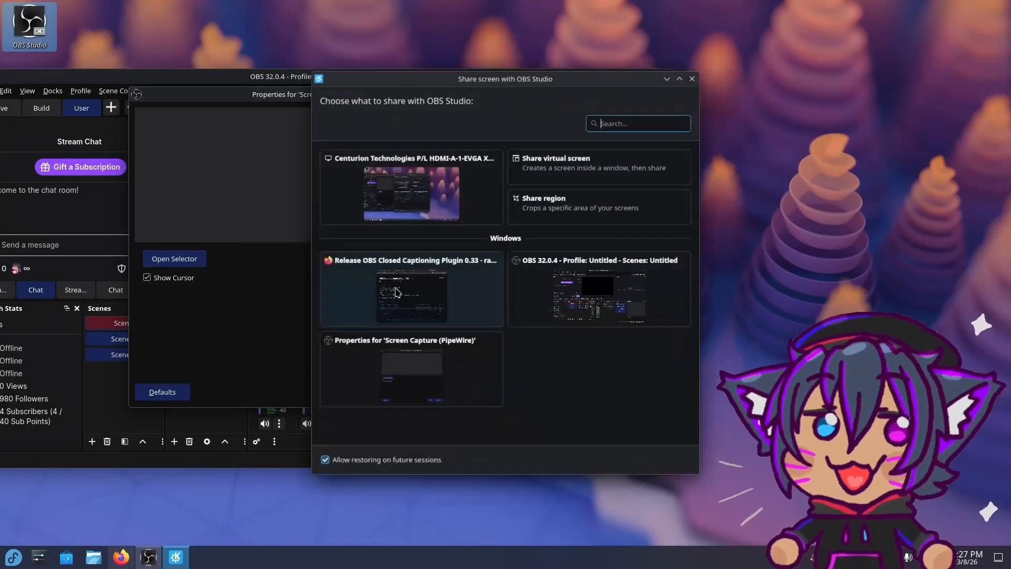
pyautogui.click(484, 187)
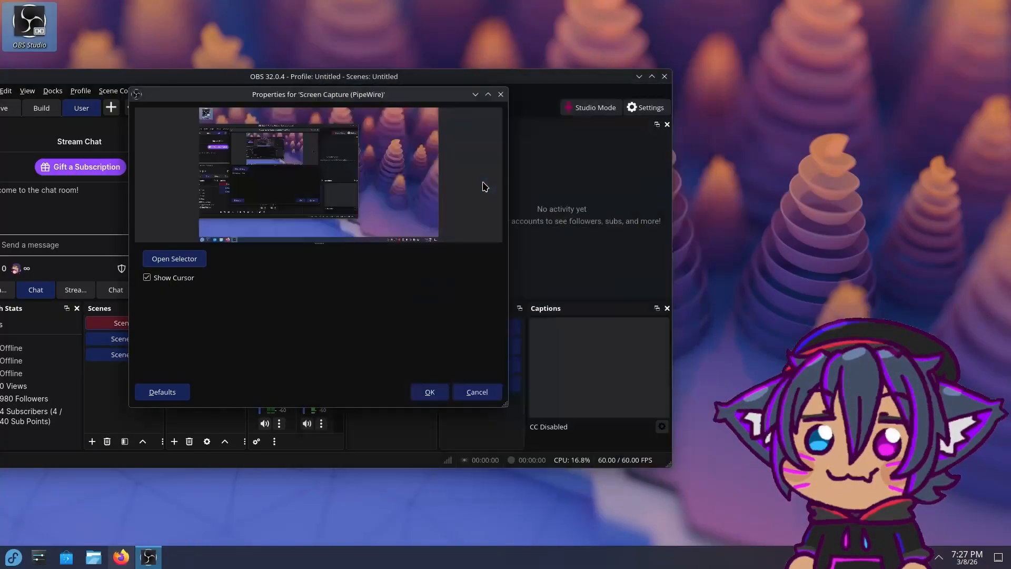
pyautogui.click(430, 393)
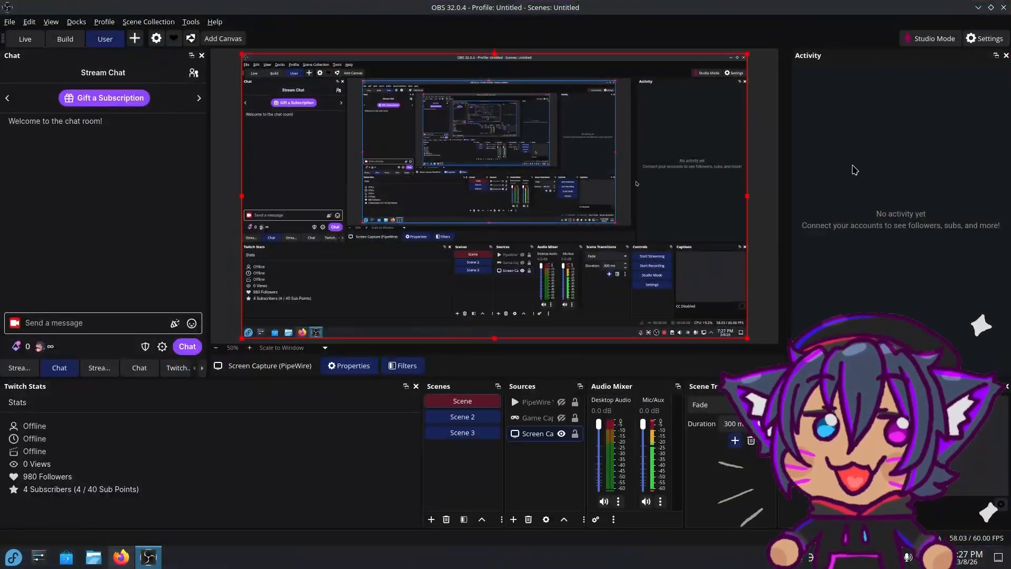
# Step: Examine the Appearance, Stream, Output, Audio and Video pages of the OBS settings, and close them without changes
pyautogui.moveTo(874, 7); pyautogui.dragTo(656, 83)
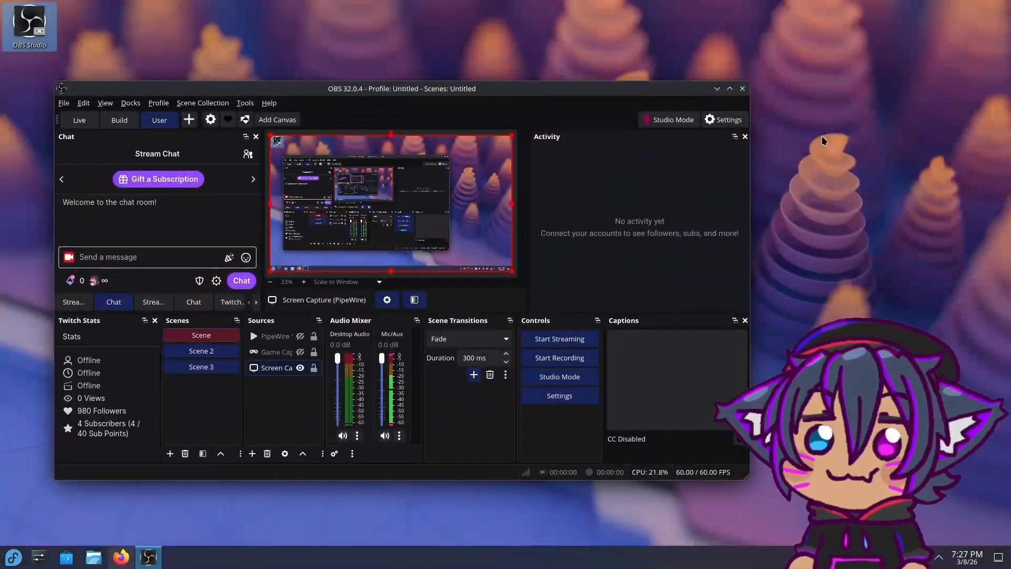
pyautogui.click(572, 397)
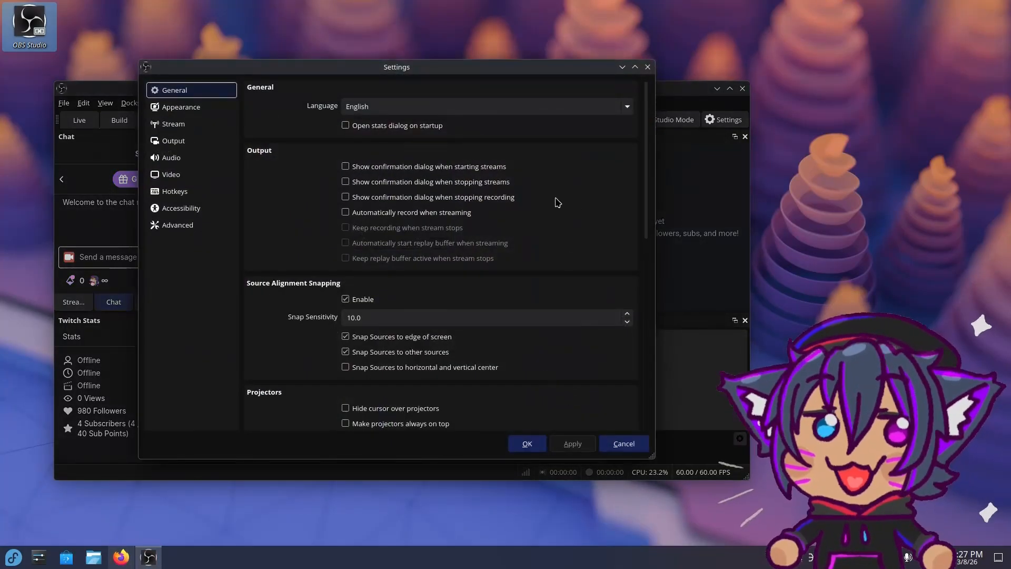
pyautogui.click(207, 108)
pyautogui.click(208, 127)
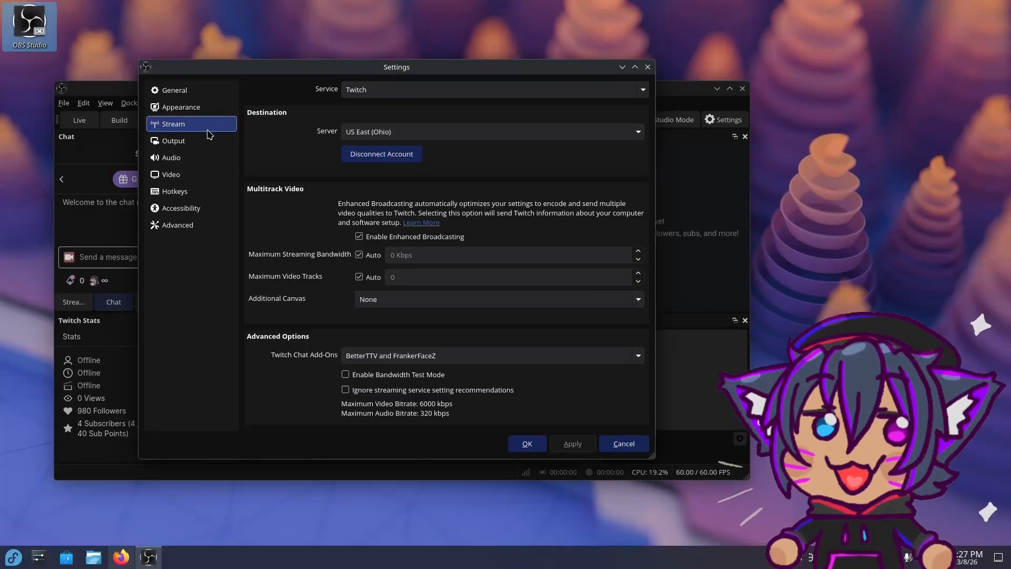
pyautogui.click(208, 140)
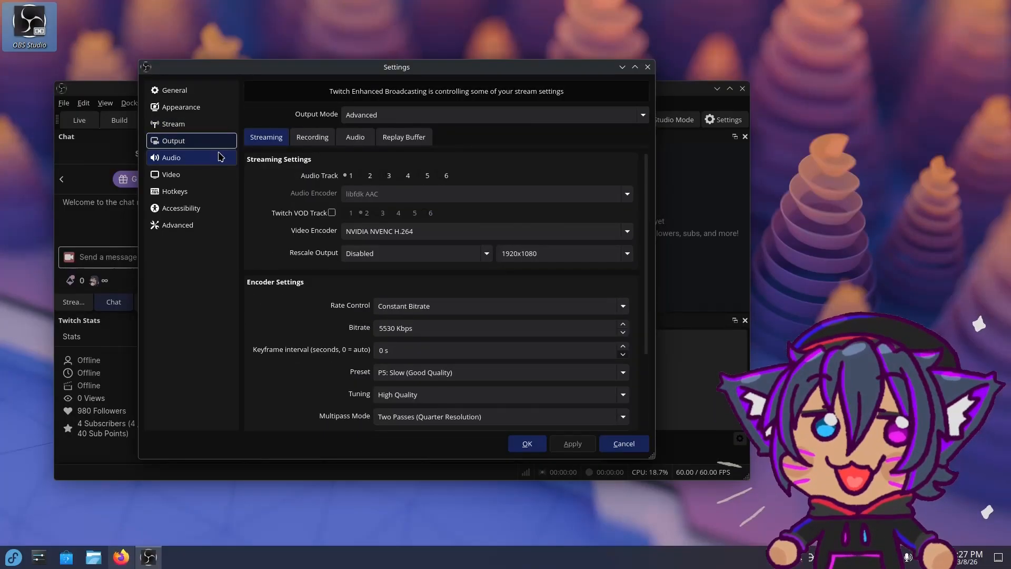
pyautogui.click(220, 157)
pyautogui.click(210, 174)
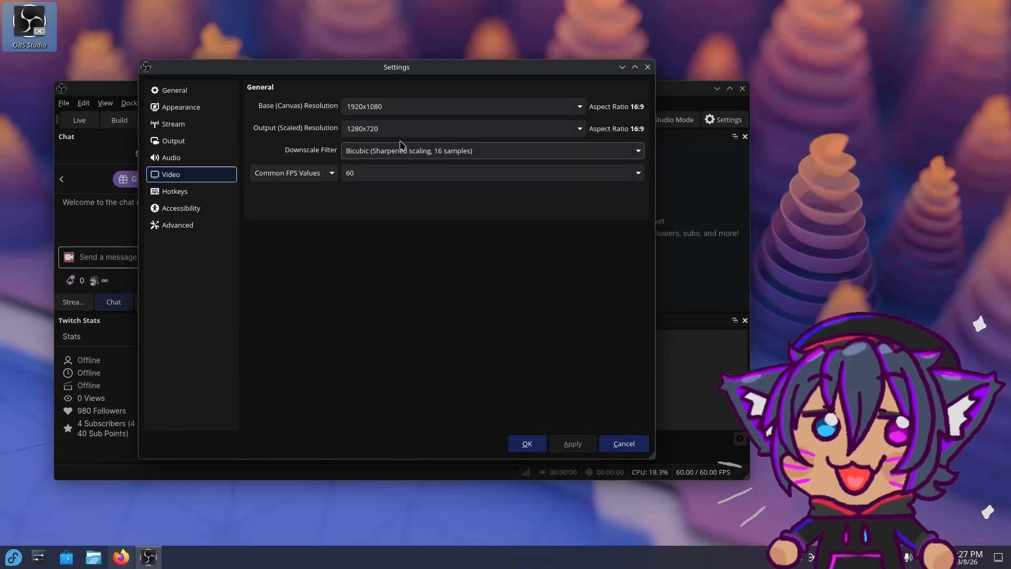
pyautogui.click(648, 66)
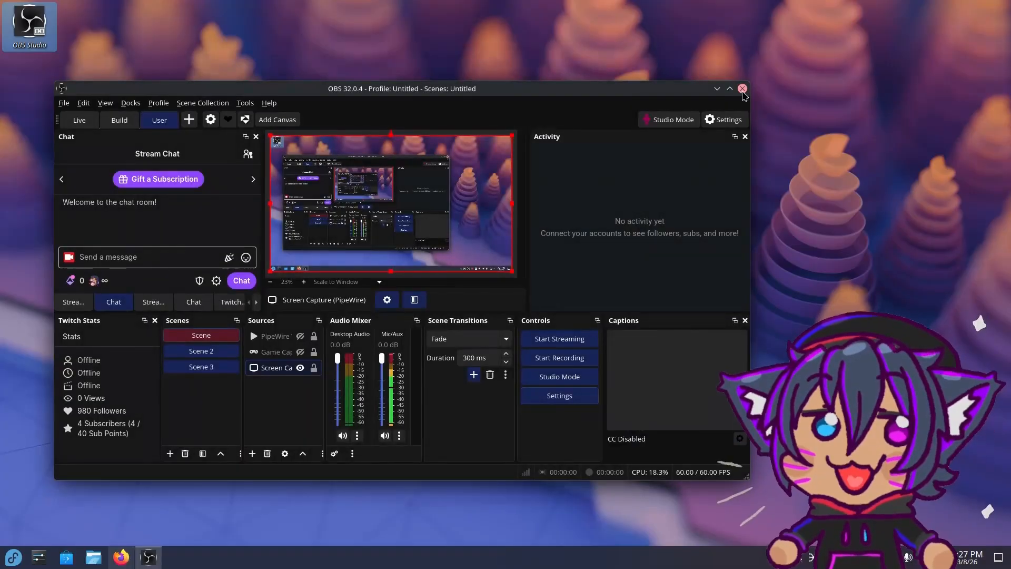
# Step: Close OBS Studio and open the desktop's application launcher
pyautogui.click(743, 88)
pyautogui.click(14, 558)
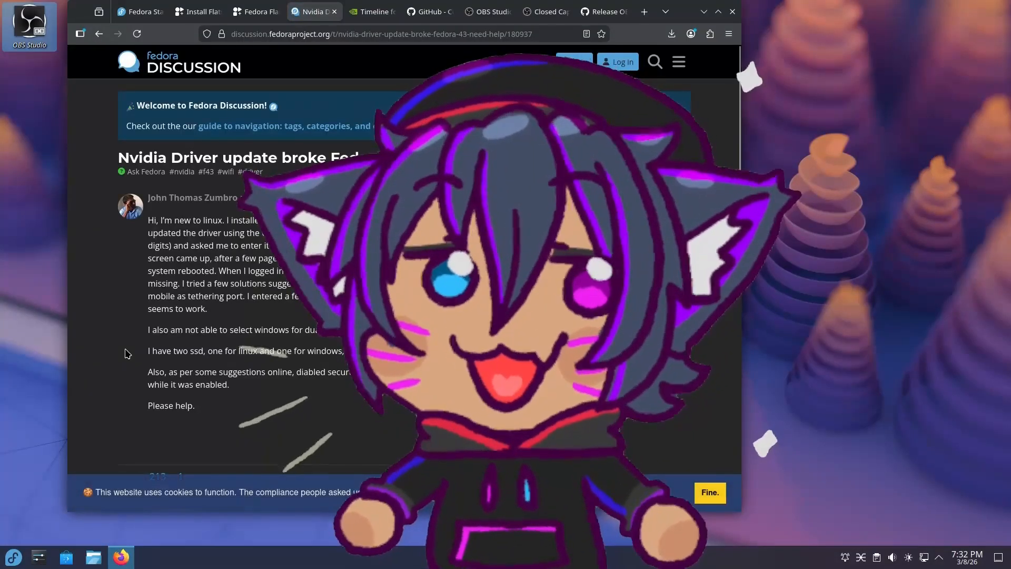
# Step: Read through the Fedora Discussion thread about the Nvidia driver update breaking Fedora 43, and close the browser
pyautogui.scroll(-15, 127, 353)
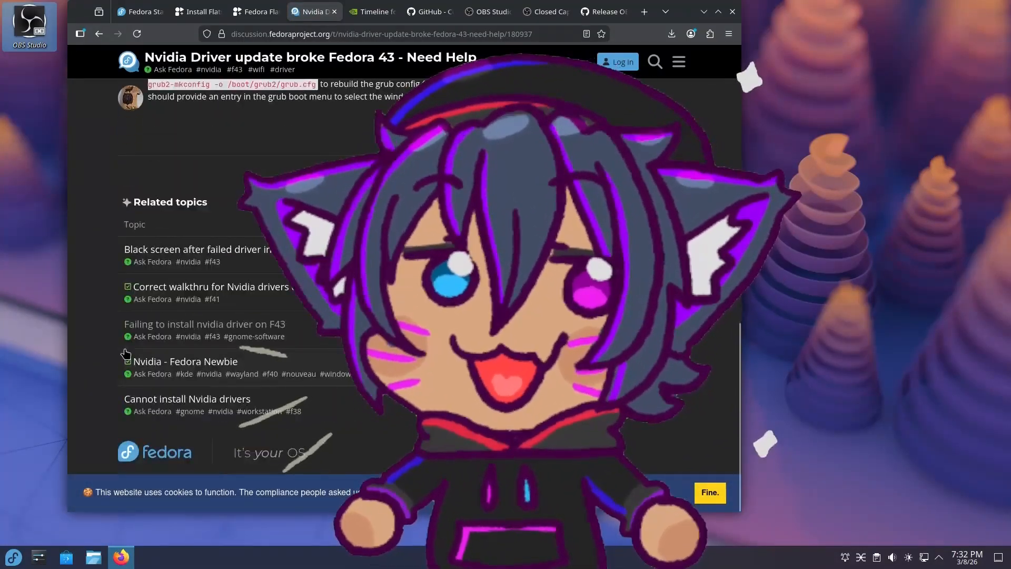
pyautogui.scroll(15, 126, 353)
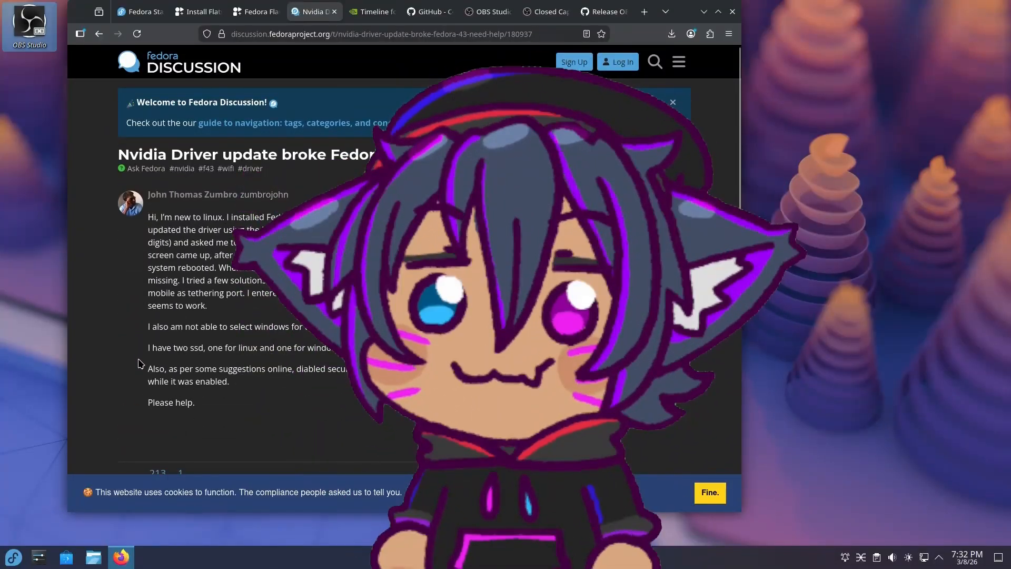
pyautogui.scroll(-5, 141, 363)
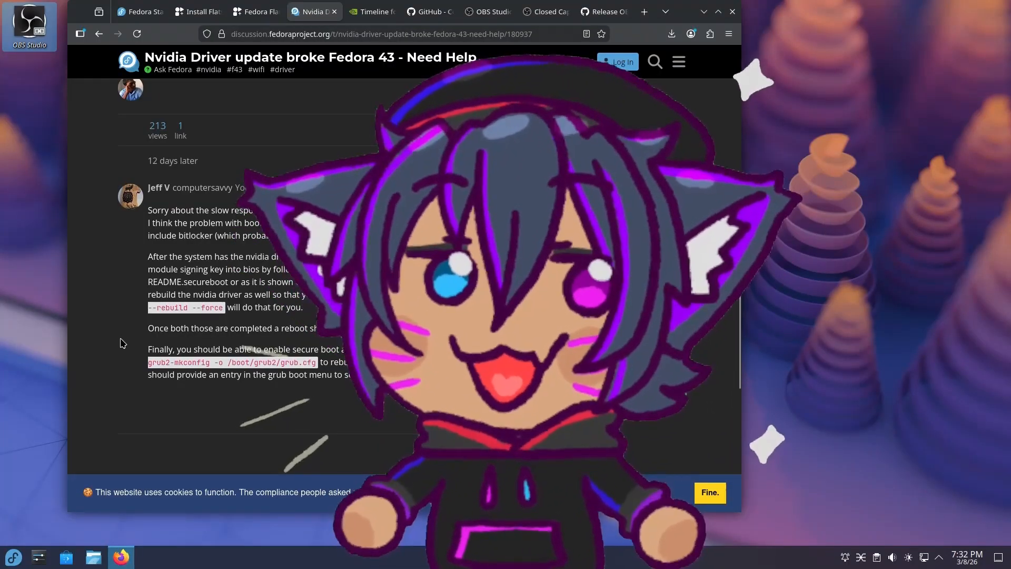
pyautogui.click(730, 14)
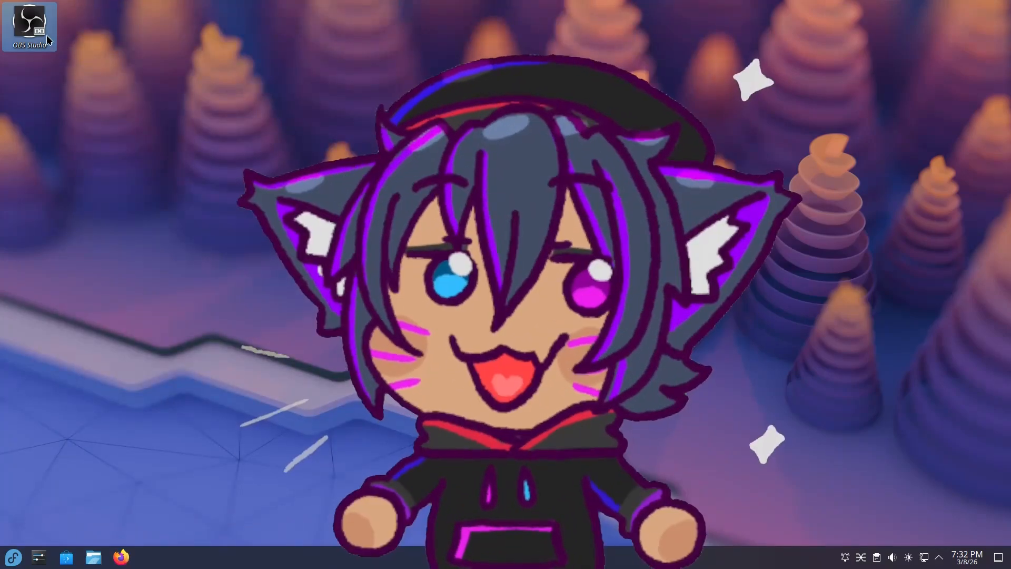
# Step: Launch OBS Studio from the desktop, examine its Stream and Output settings, and close the settings without changes
pyautogui.doubleClick(39, 36)
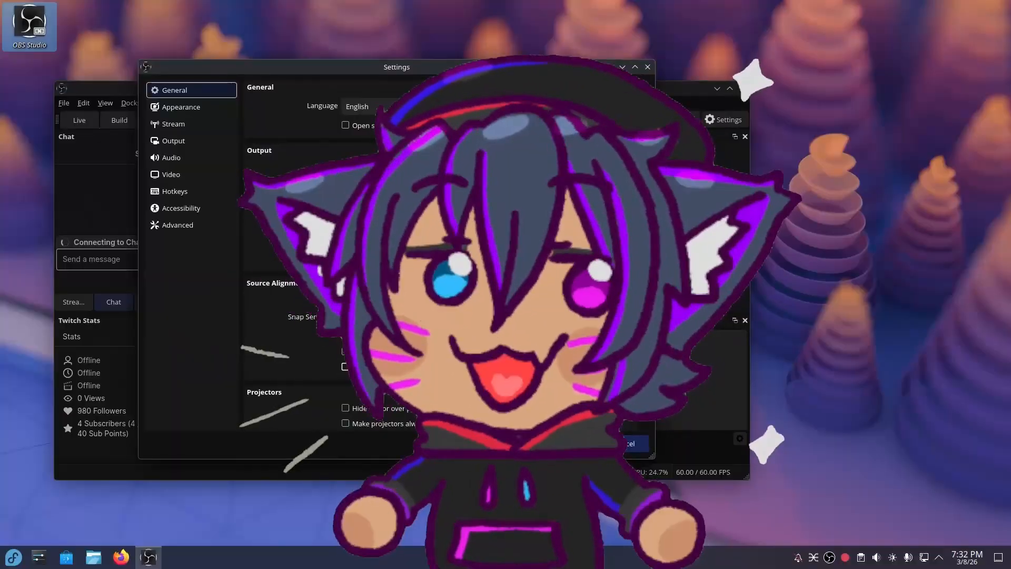
pyautogui.click(177, 125)
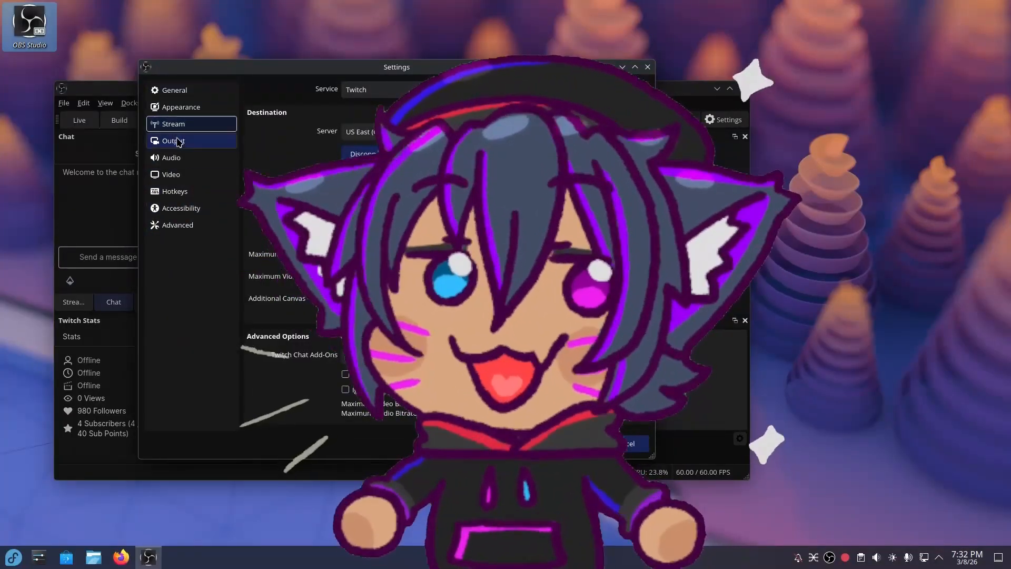
pyautogui.click(181, 143)
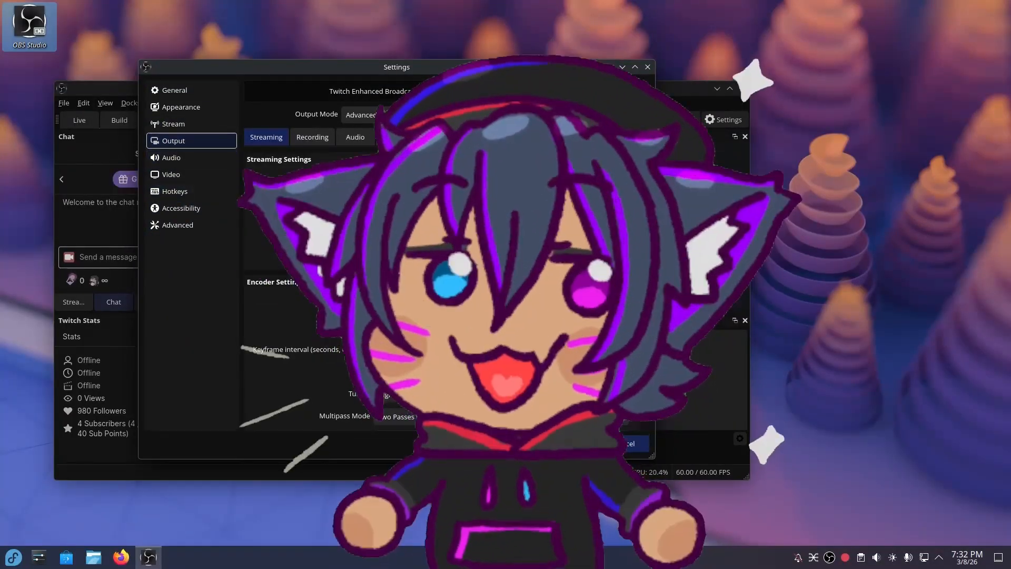
pyautogui.moveTo(420, 68); pyautogui.dragTo(271, 25)
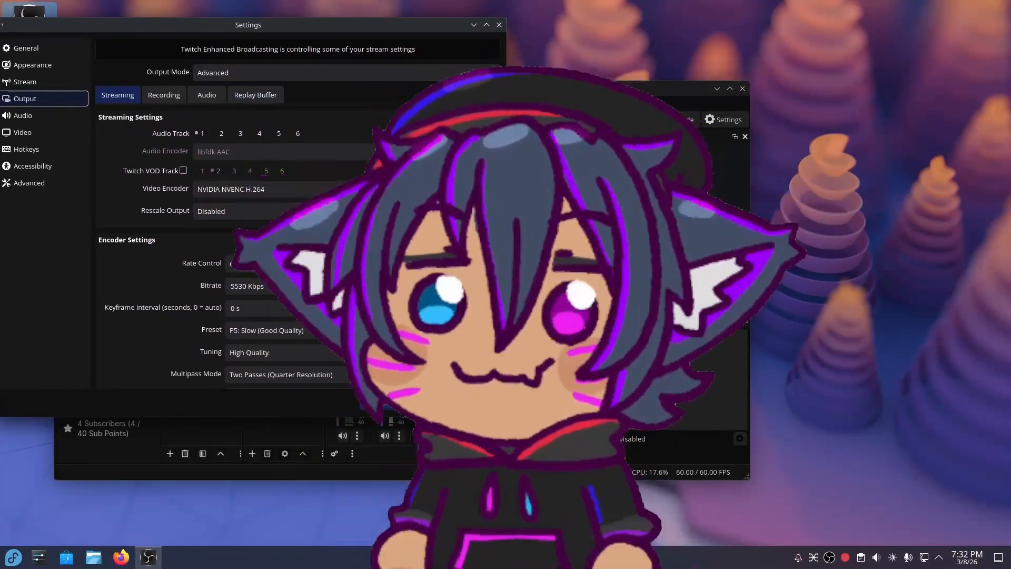
pyautogui.click(499, 24)
# Step: Close OBS Studio and dismiss the crash report notification
pyautogui.click(742, 89)
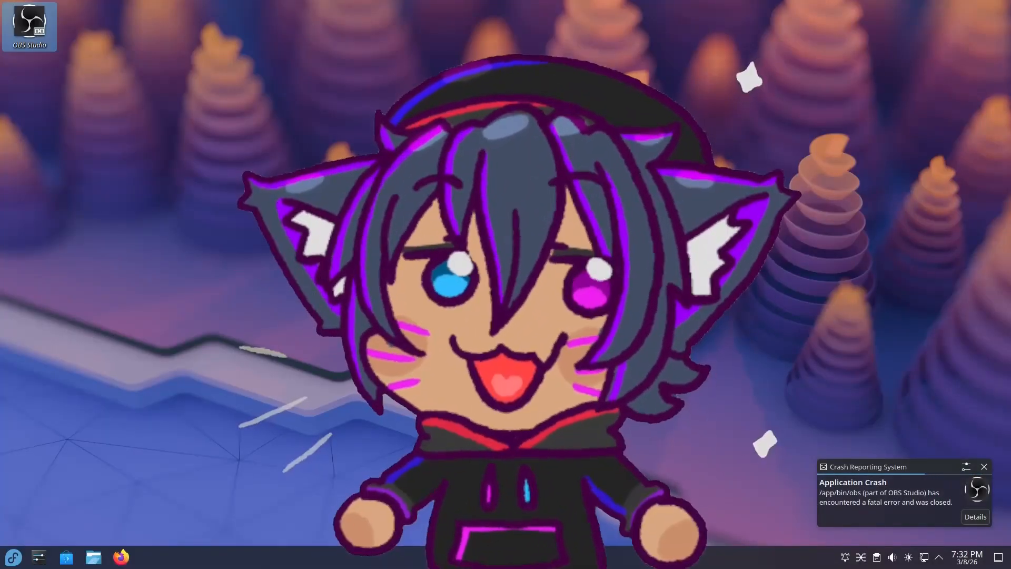
pyautogui.click(985, 466)
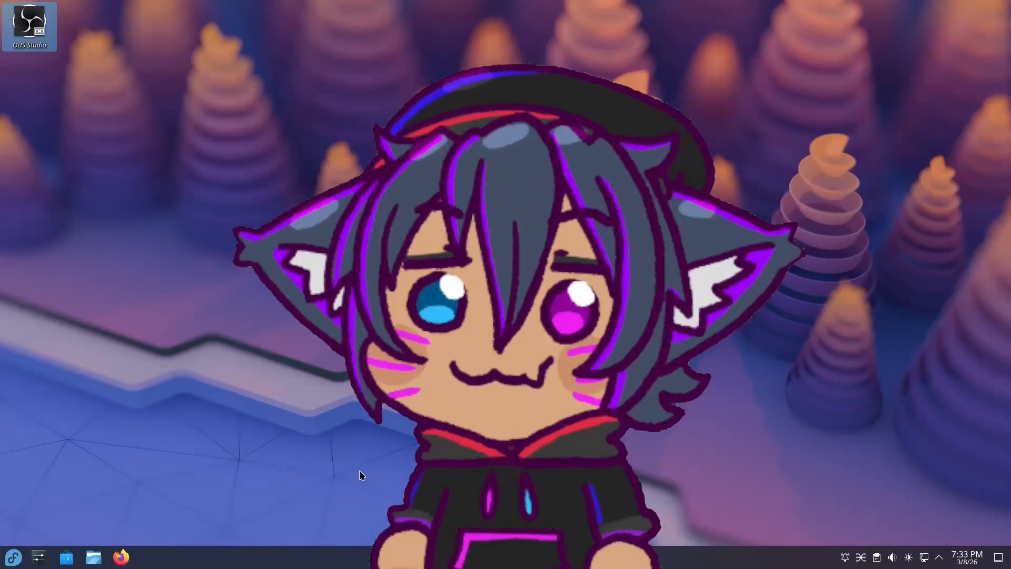